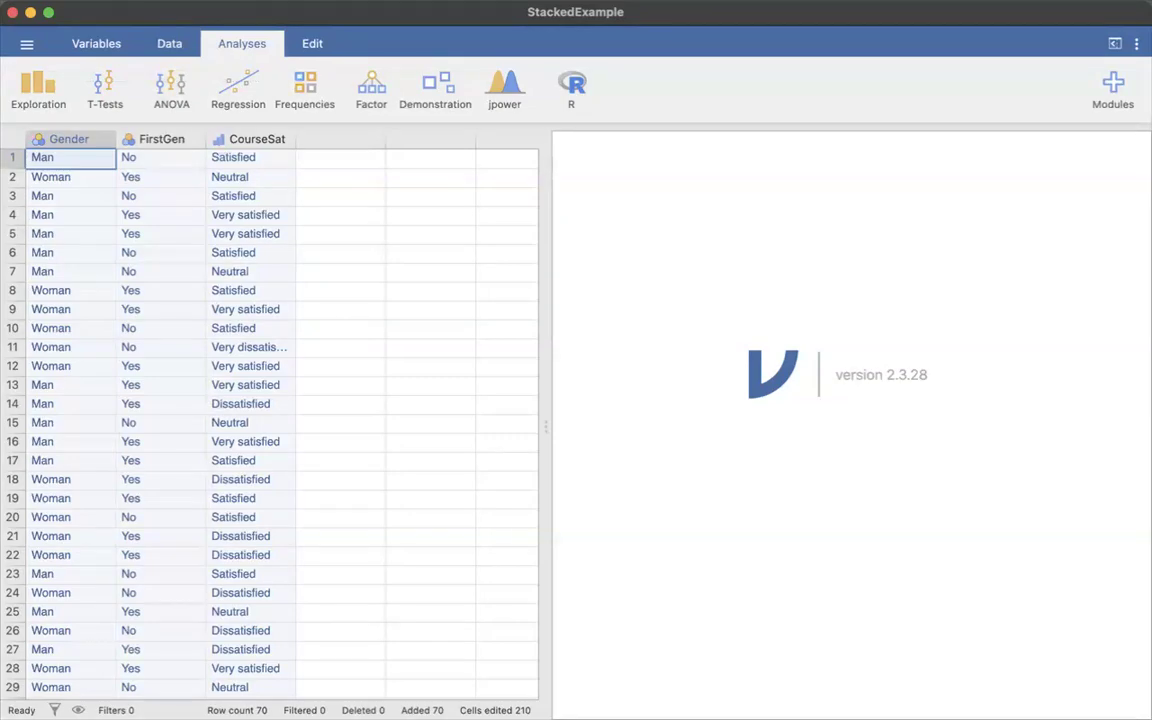
# Examine the Gender and FirstGen grouping columns and the CourseSat response column in the dataset
pyautogui.click(267, 141)
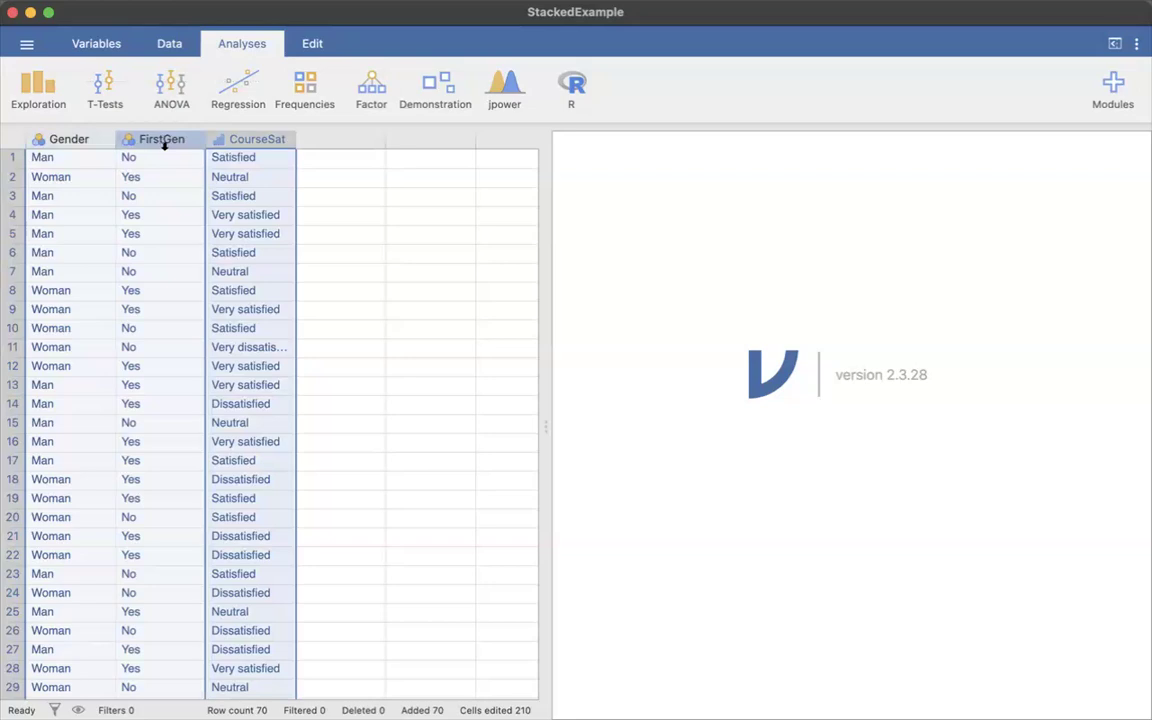
pyautogui.click(76, 139)
pyautogui.keyDown('shift'); pyautogui.click(154, 139); pyautogui.keyUp('shift')
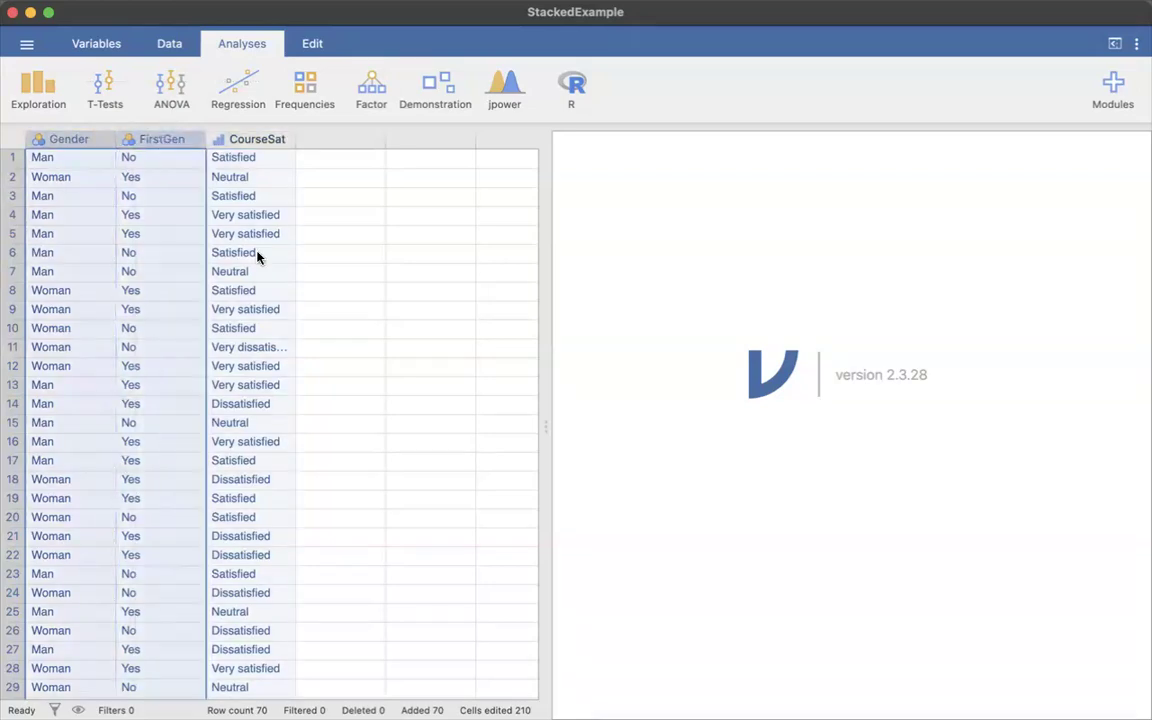
pyautogui.click(159, 215)
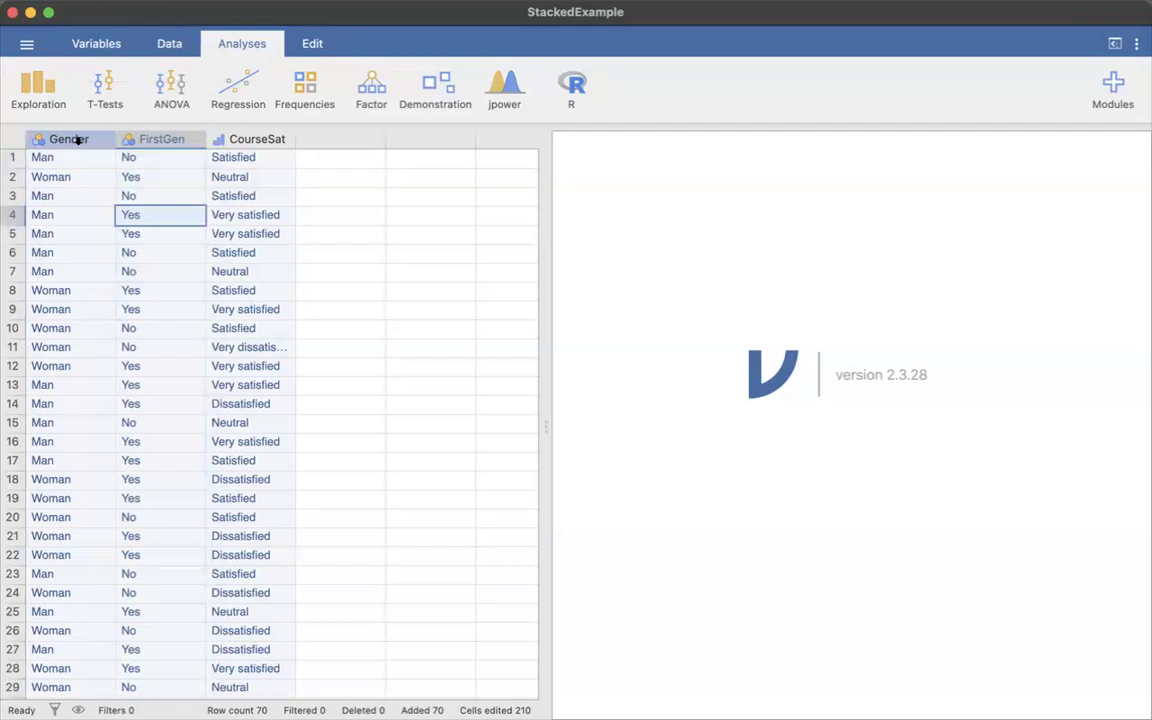
pyautogui.moveTo(80, 139); pyautogui.dragTo(182, 141)
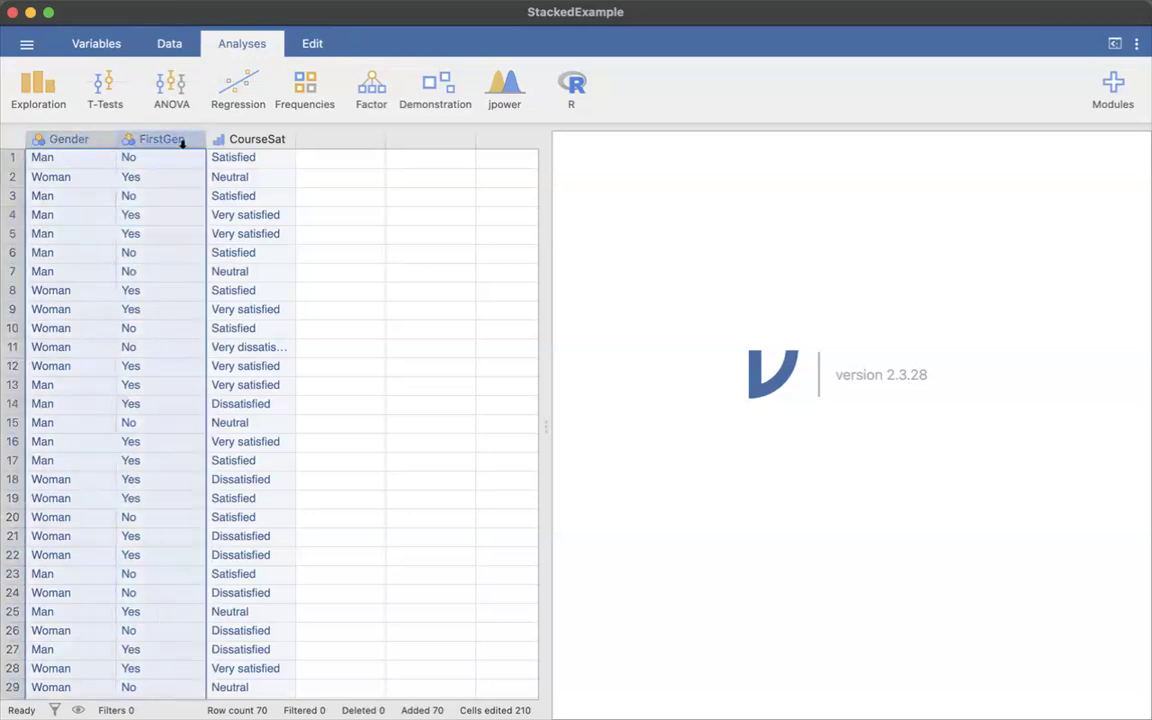
pyautogui.click(246, 143)
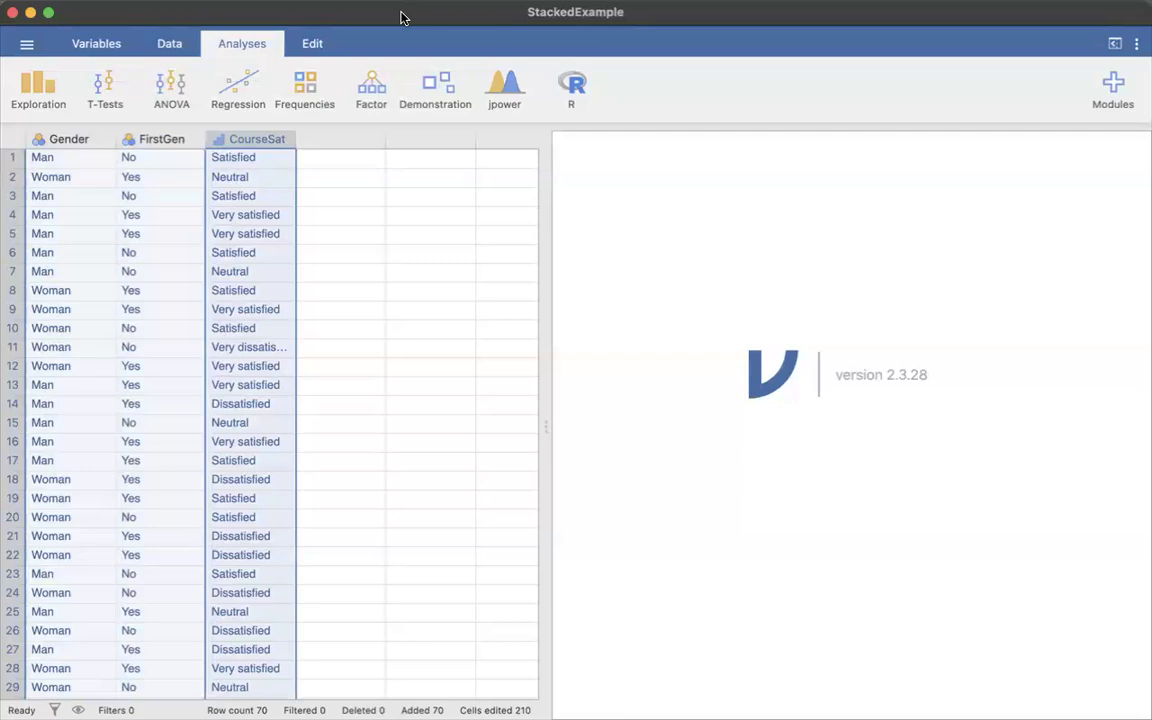
pyautogui.keyDown('shift'); pyautogui.click(430, 141); pyautogui.keyUp('shift')
pyautogui.hscroll(2, 442, 257)
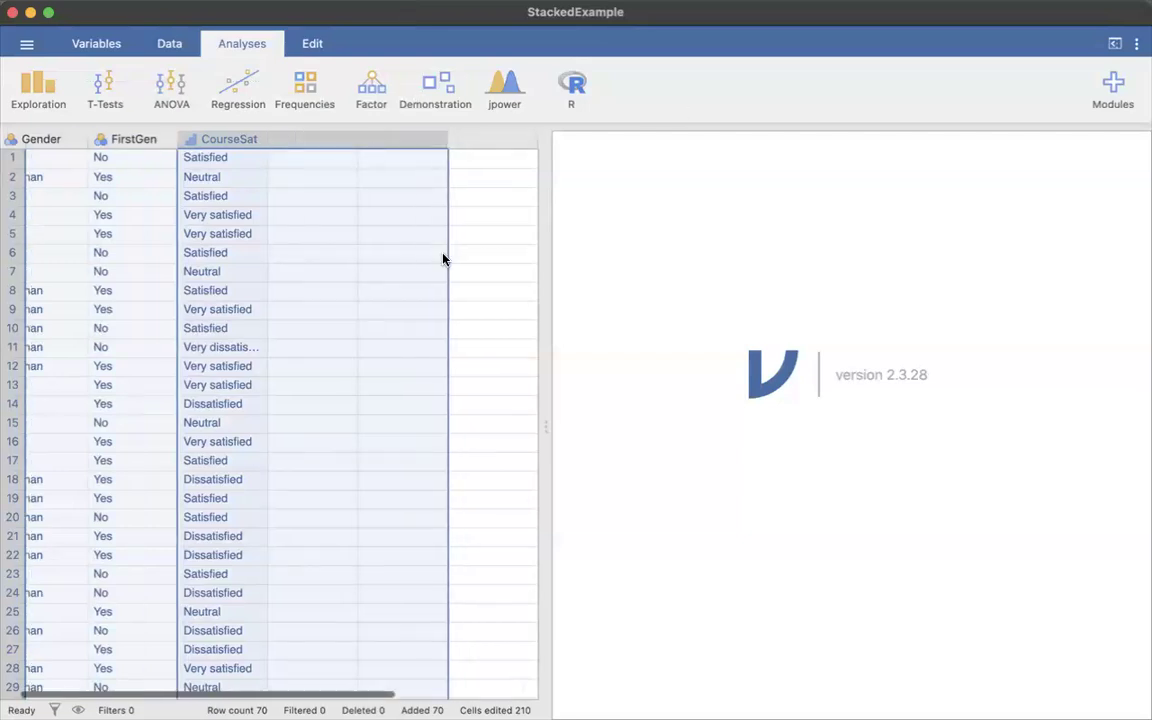
pyautogui.click(446, 254)
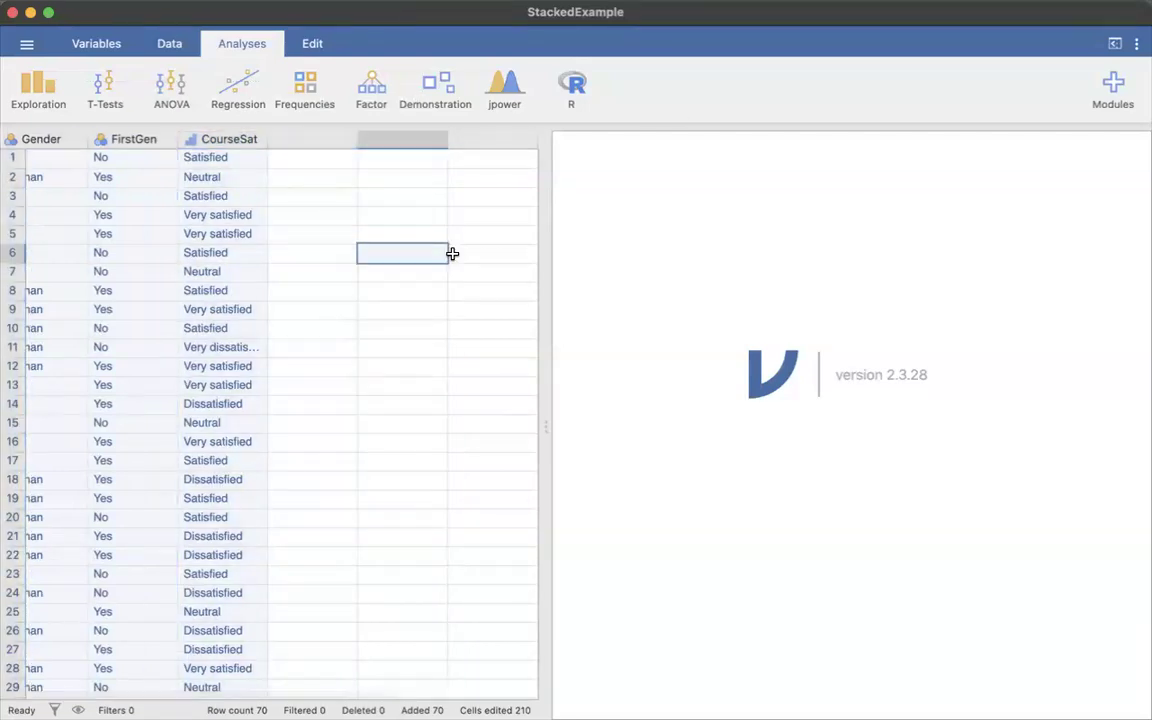
pyautogui.click(381, 217)
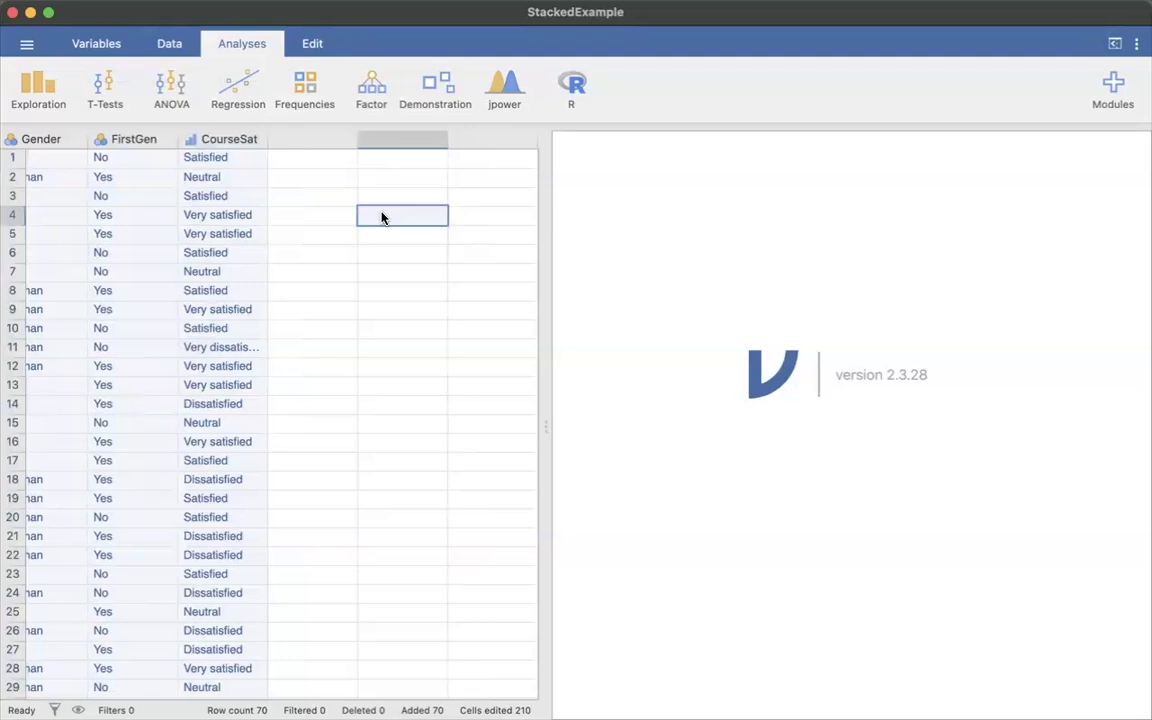
pyautogui.hscroll(-2, 381, 217)
pyautogui.click(375, 196)
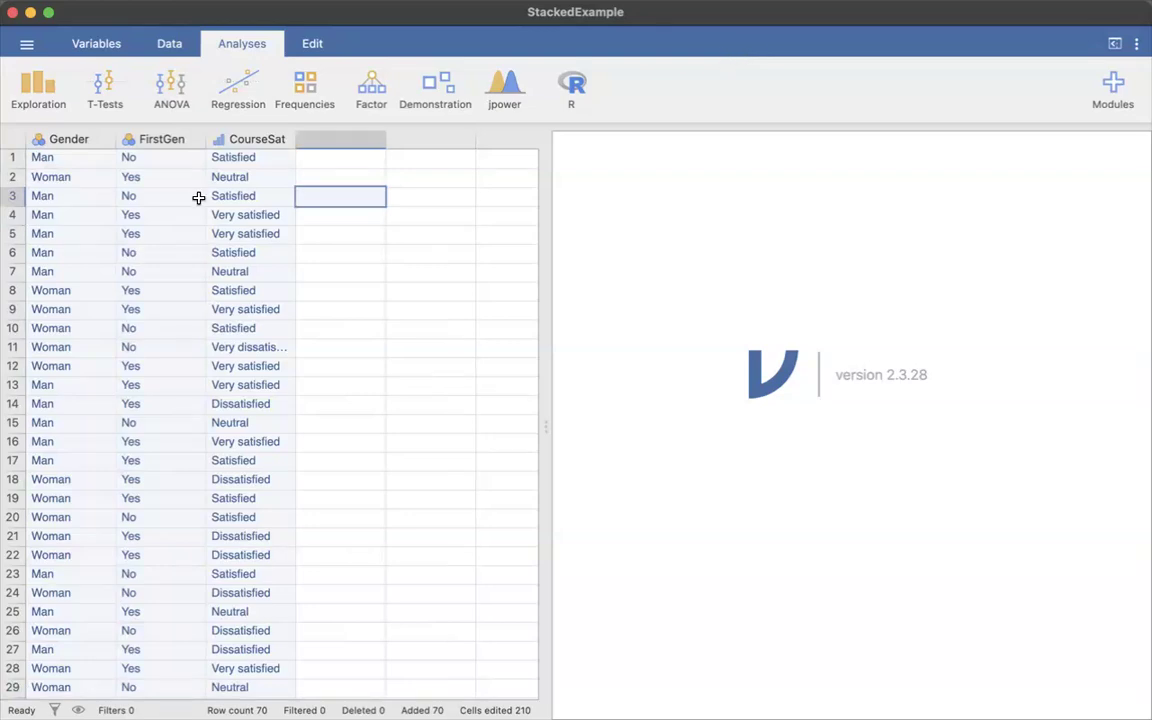
pyautogui.click(263, 141)
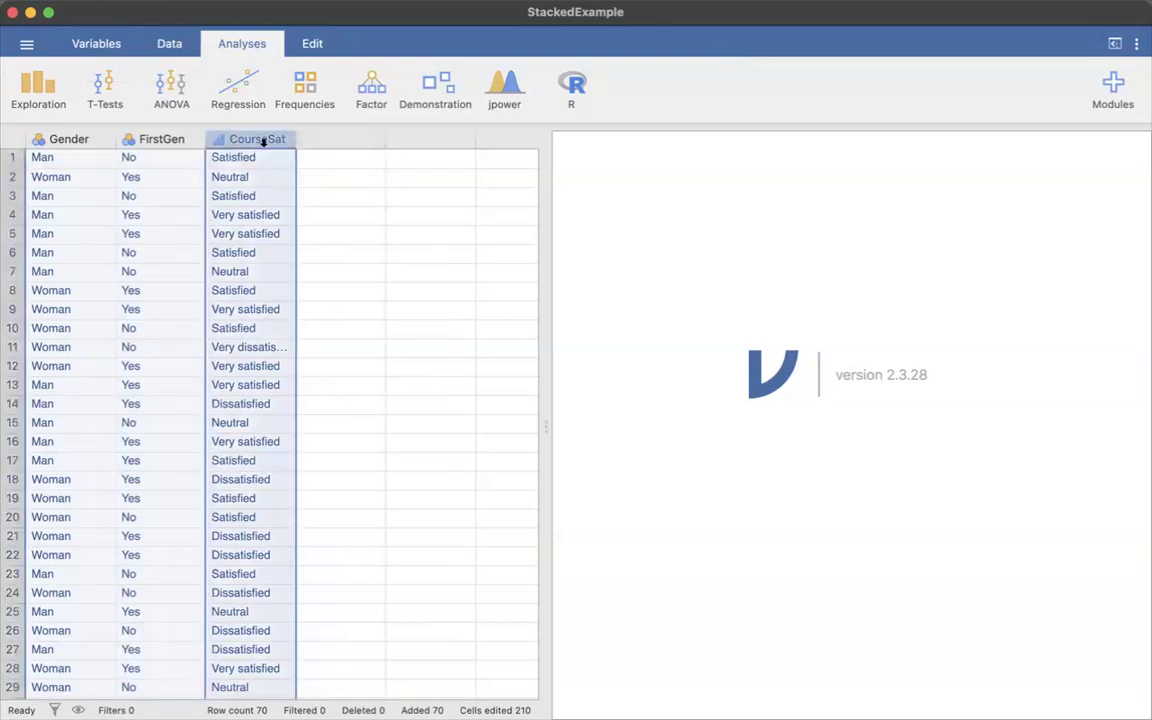
pyautogui.click(85, 138)
pyautogui.keyDown('shift'); pyautogui.click(146, 138); pyautogui.keyUp('shift')
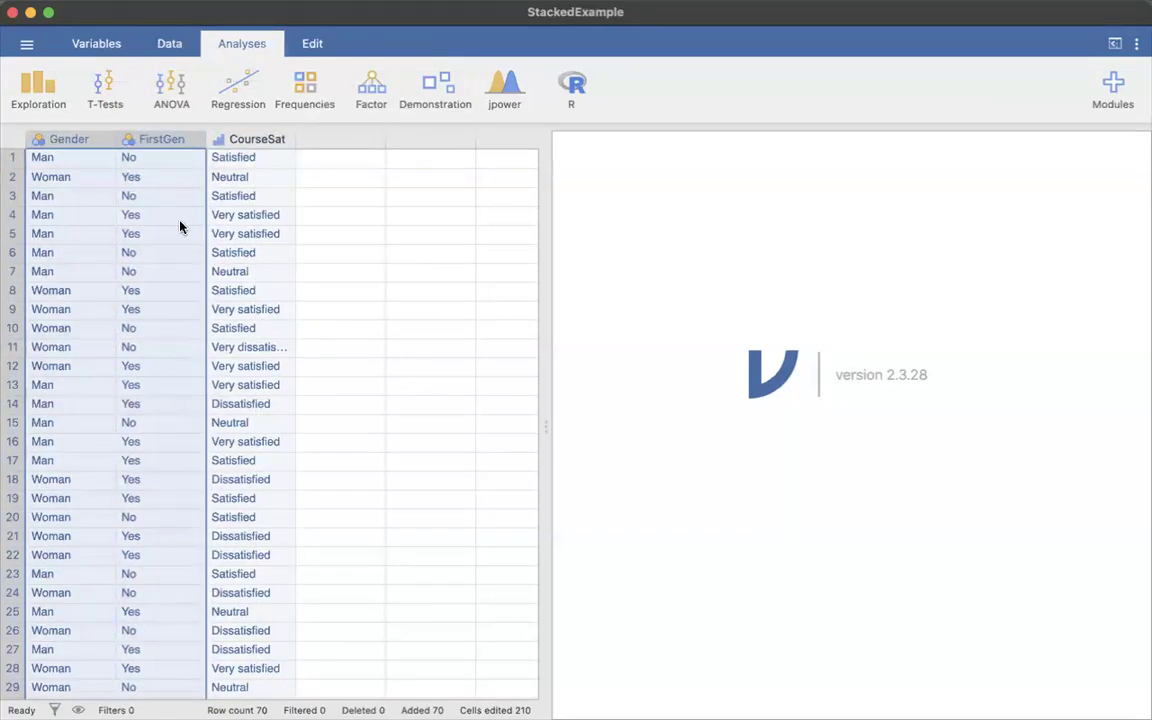
# Start a Descriptives analysis and assign CourseSat as its variable
pyautogui.click(75, 138)
pyautogui.click(38, 90)
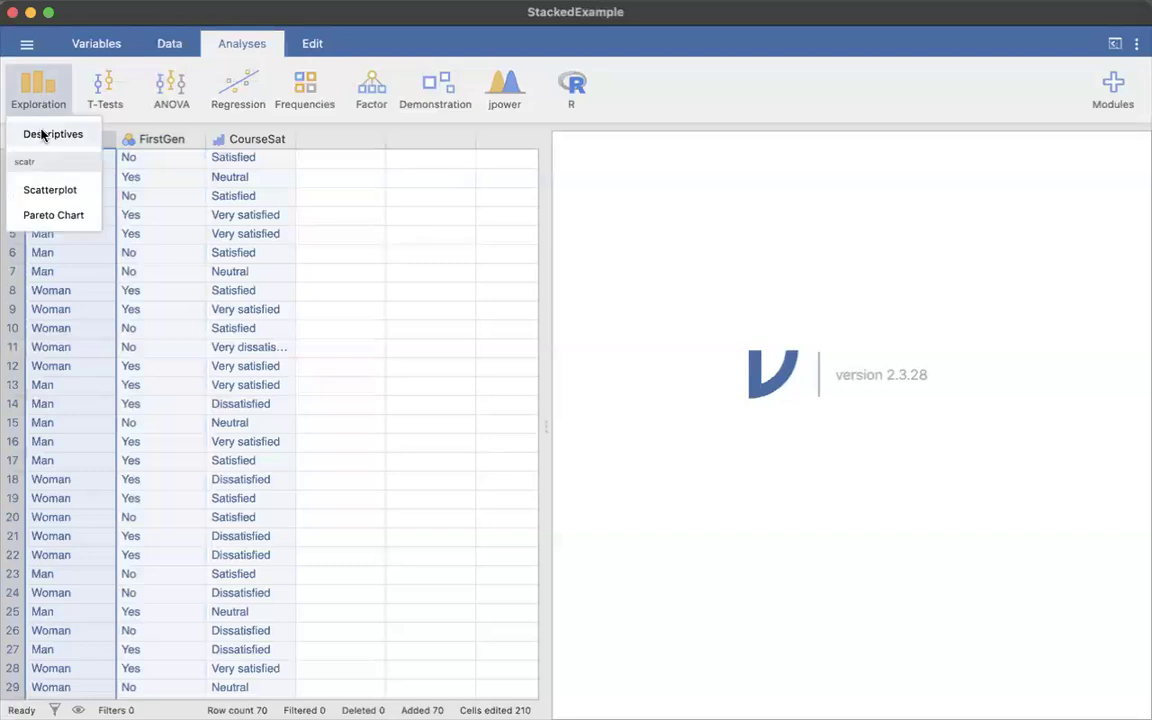
pyautogui.click(41, 133)
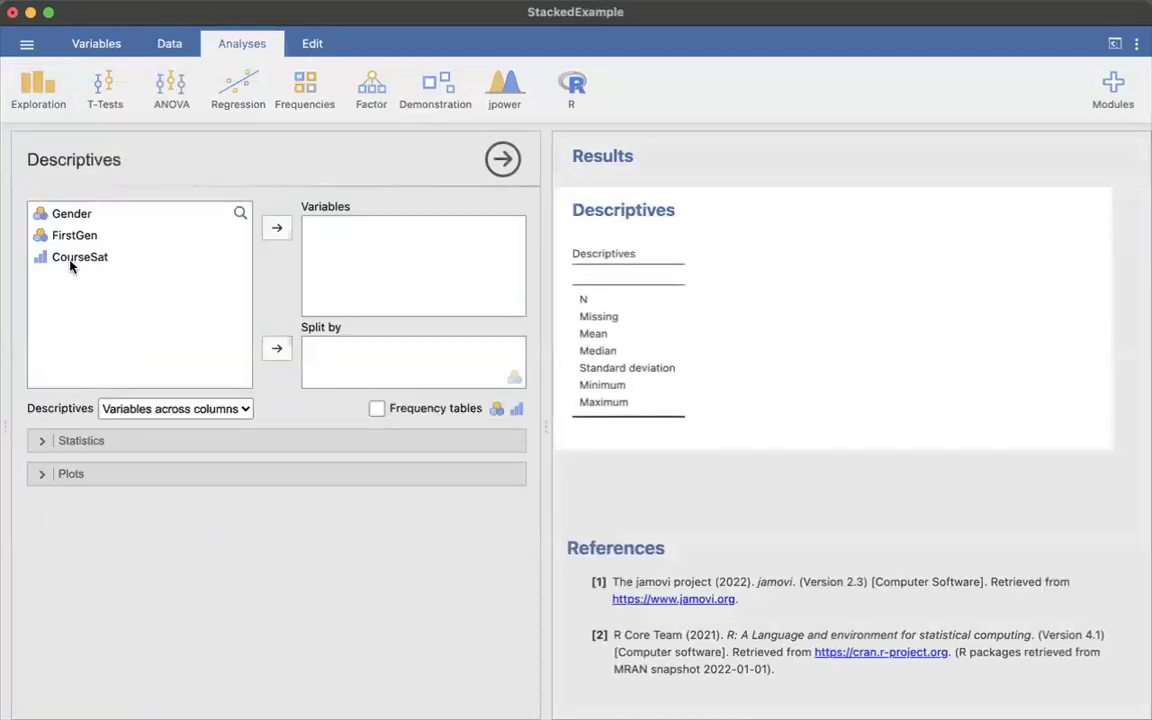
pyautogui.click(75, 260)
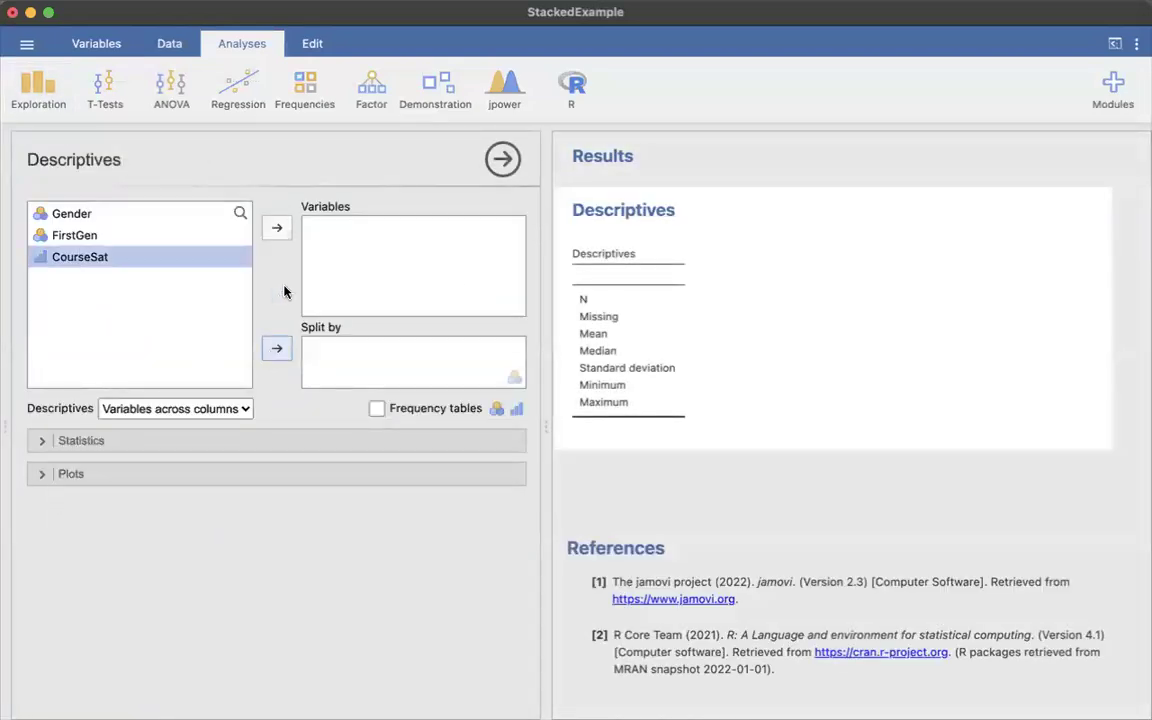
pyautogui.click(277, 228)
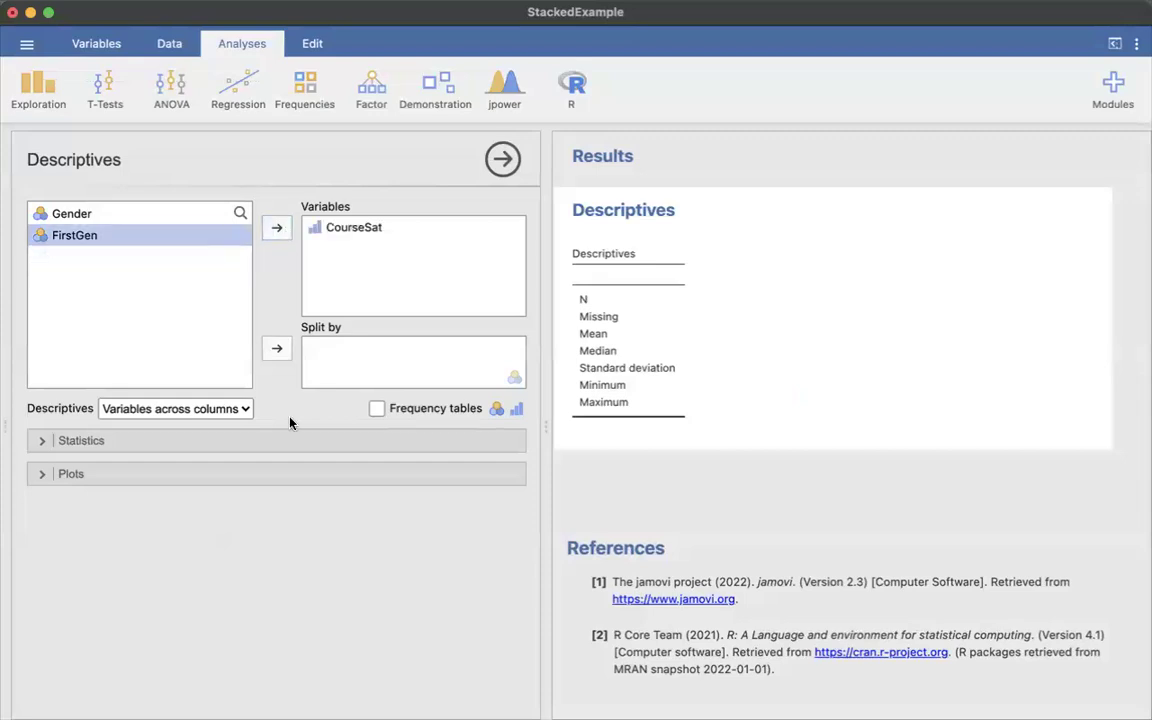
# Turn off the default statistics: N, missing, mean, median, minimum, maximum and standard deviation
pyautogui.click(42, 440)
pyautogui.click(48, 494)
pyautogui.click(86, 494)
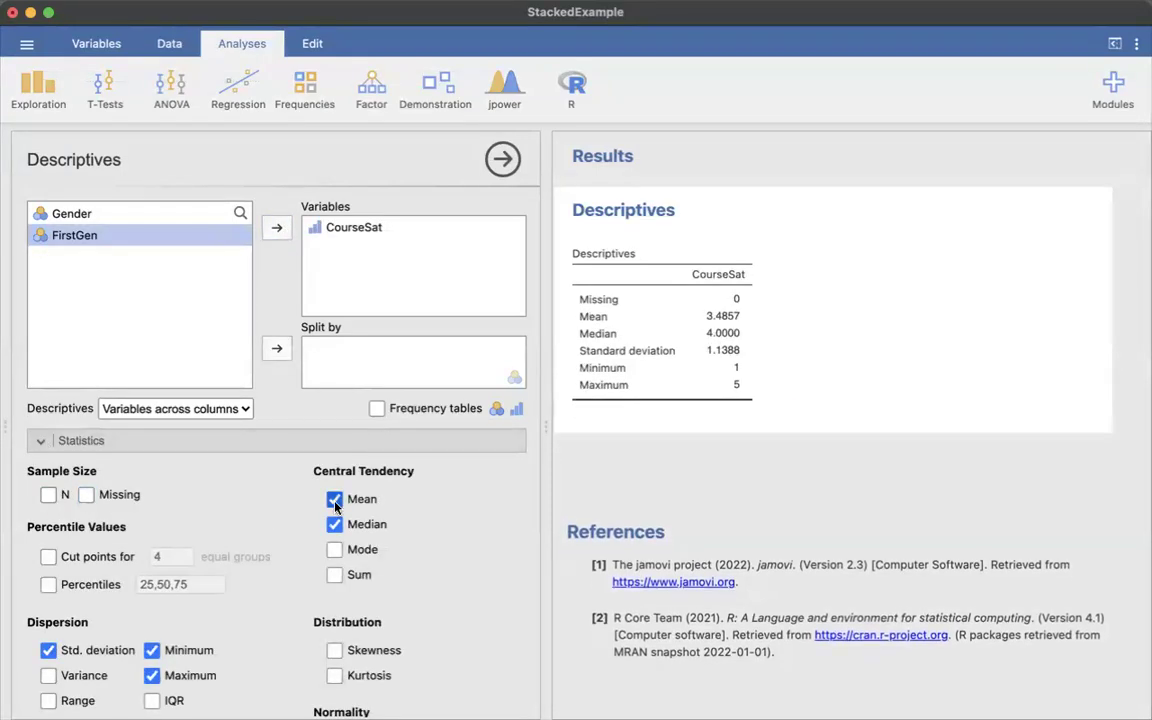
pyautogui.click(334, 498)
pyautogui.click(334, 524)
pyautogui.click(151, 651)
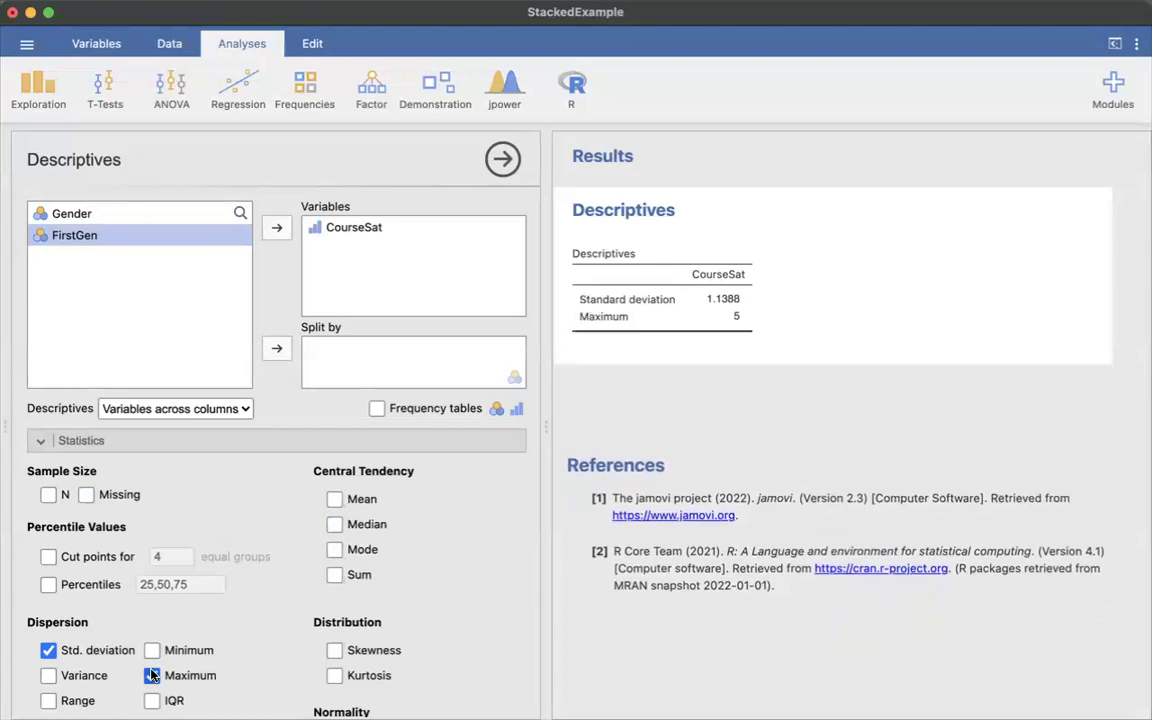
pyautogui.click(151, 675)
pyautogui.click(48, 650)
pyautogui.scroll(-3, 408, 533)
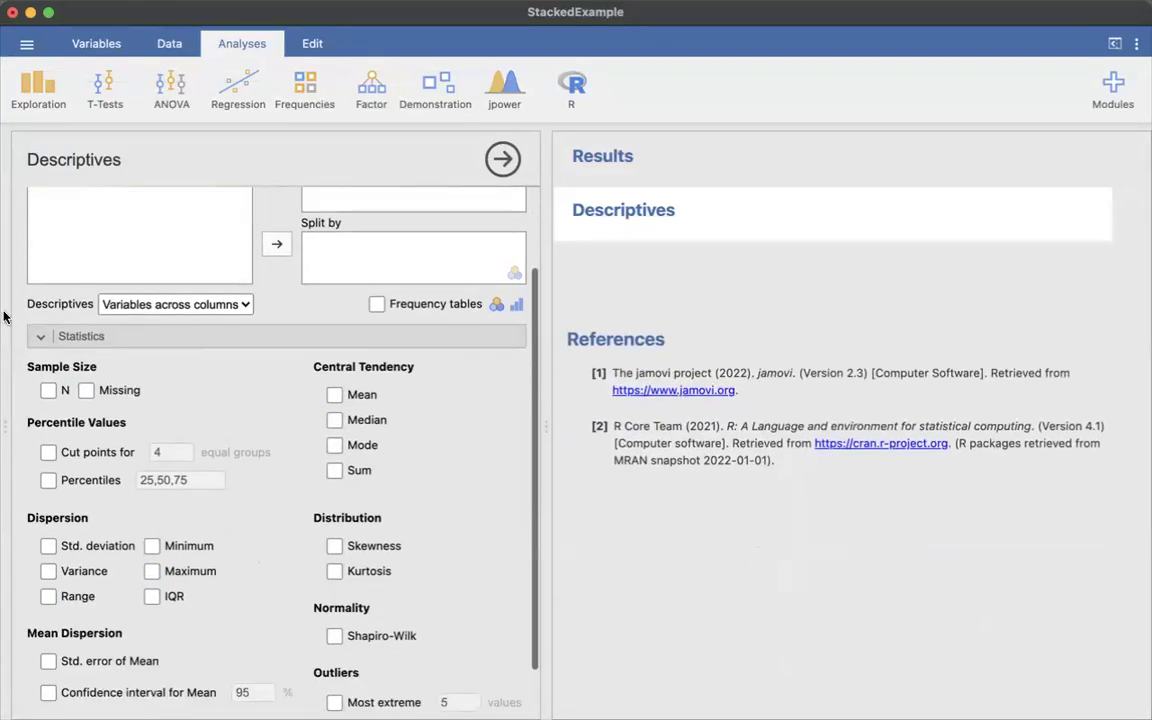
pyautogui.click(31, 334)
# Enable frequency tables for CourseSat and split them by Gender and FirstGen
pyautogui.click(377, 410)
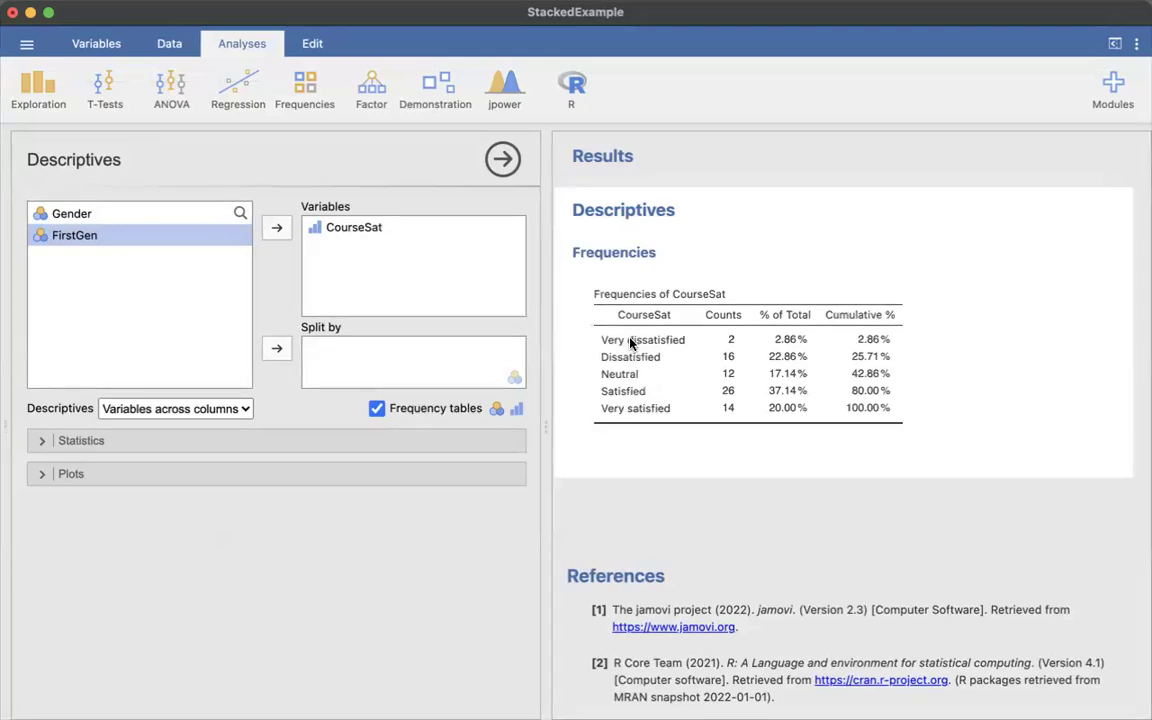
pyautogui.click(96, 213)
pyautogui.keyDown('shift'); pyautogui.click(77, 236); pyautogui.keyUp('shift')
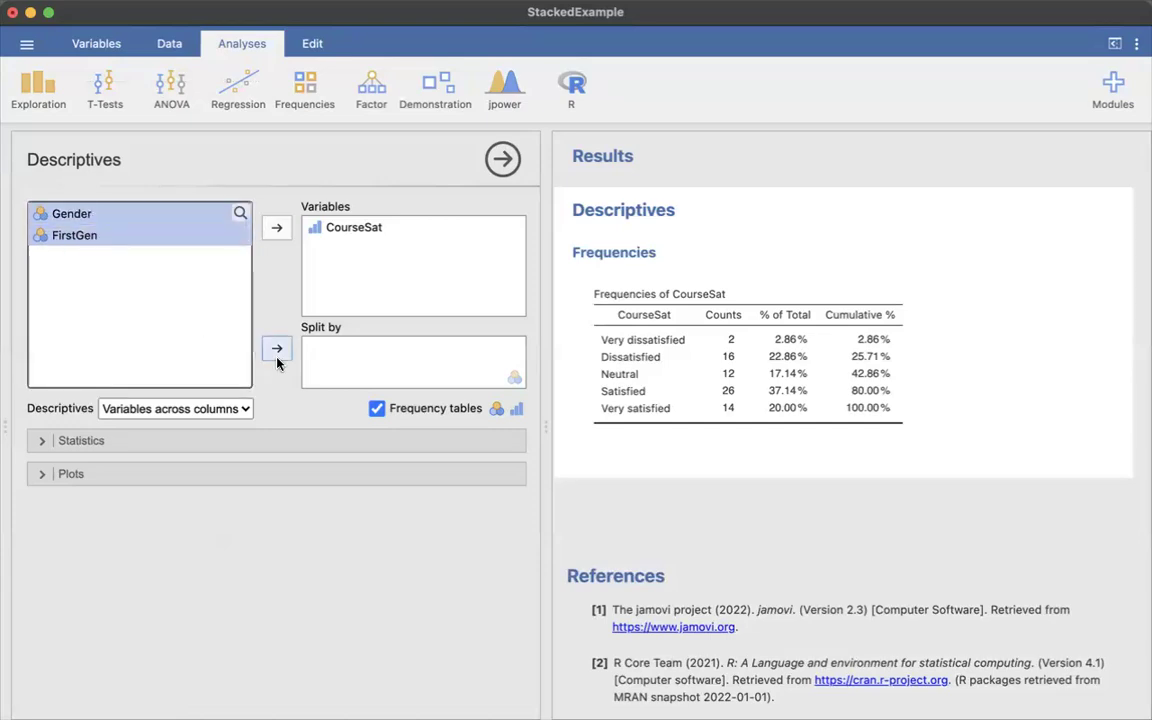
pyautogui.click(277, 352)
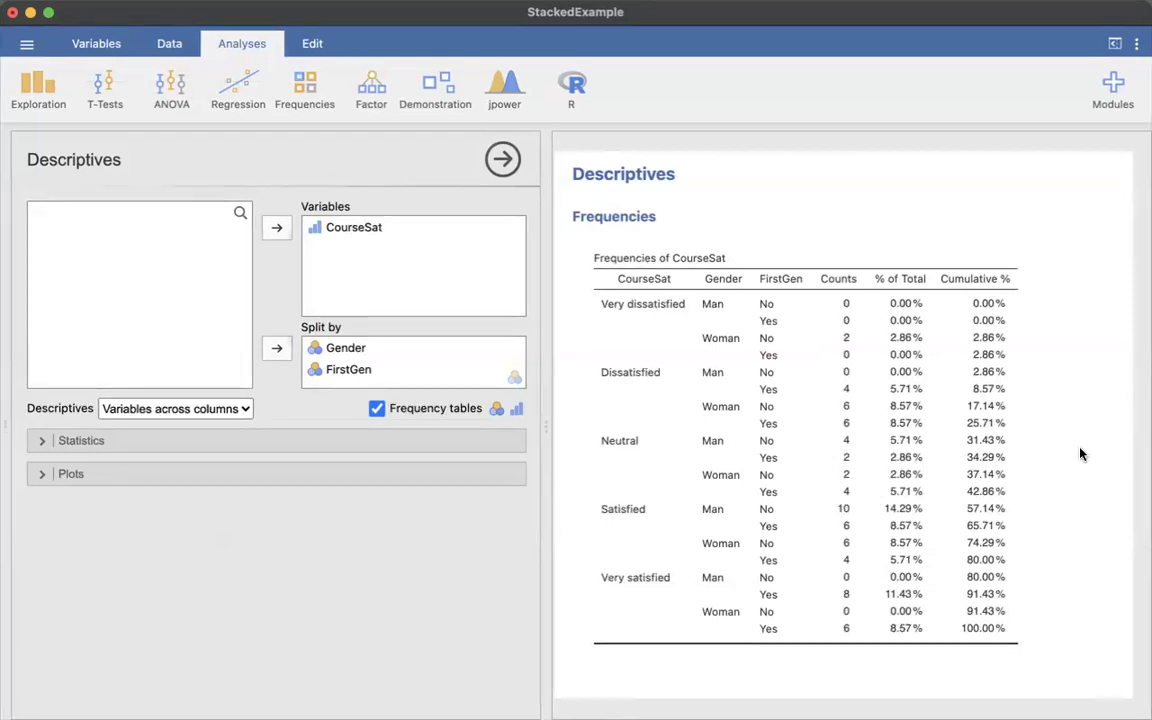
# Copy the CourseSat frequency table, switch to the empty Google Sheets spreadsheet and paste it starting at cell A8
pyautogui.rightClick(927, 379)
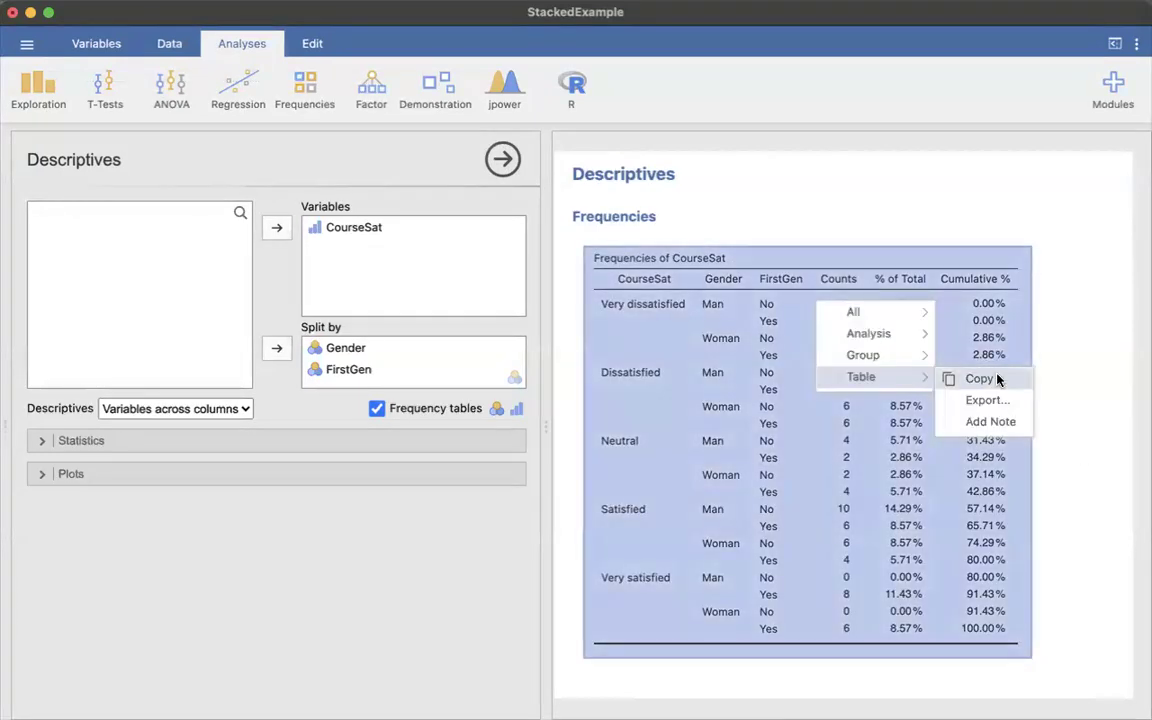
pyautogui.click(958, 379)
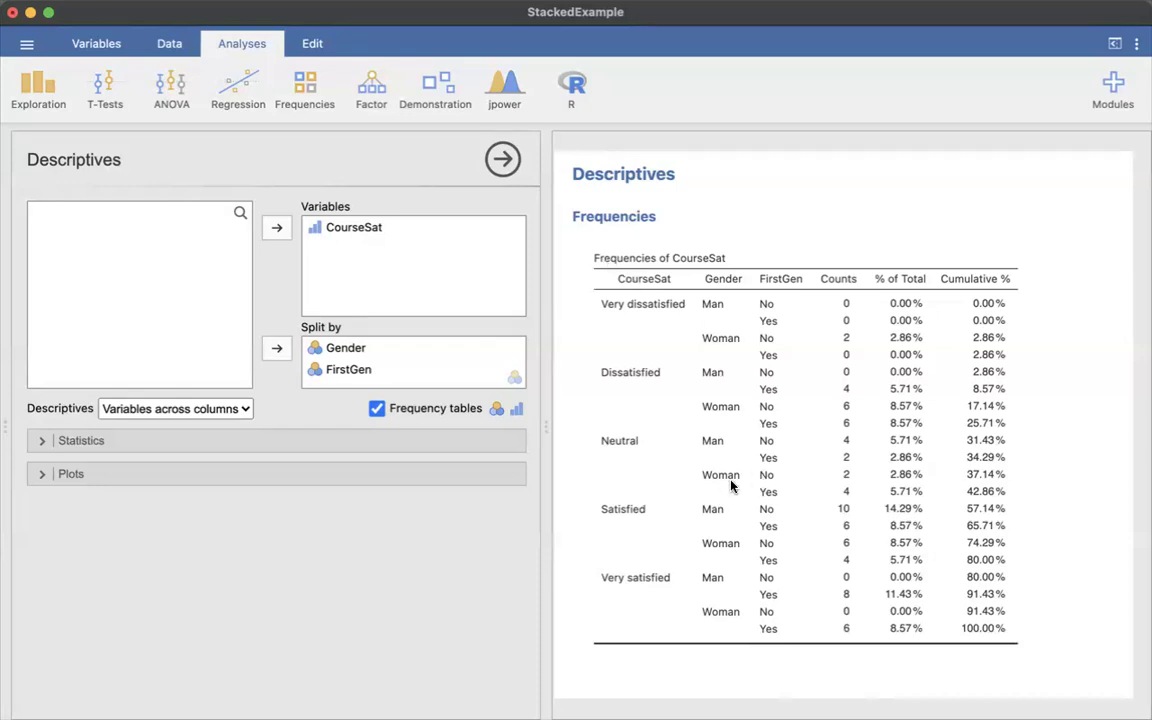
pyautogui.press('super+Tab')
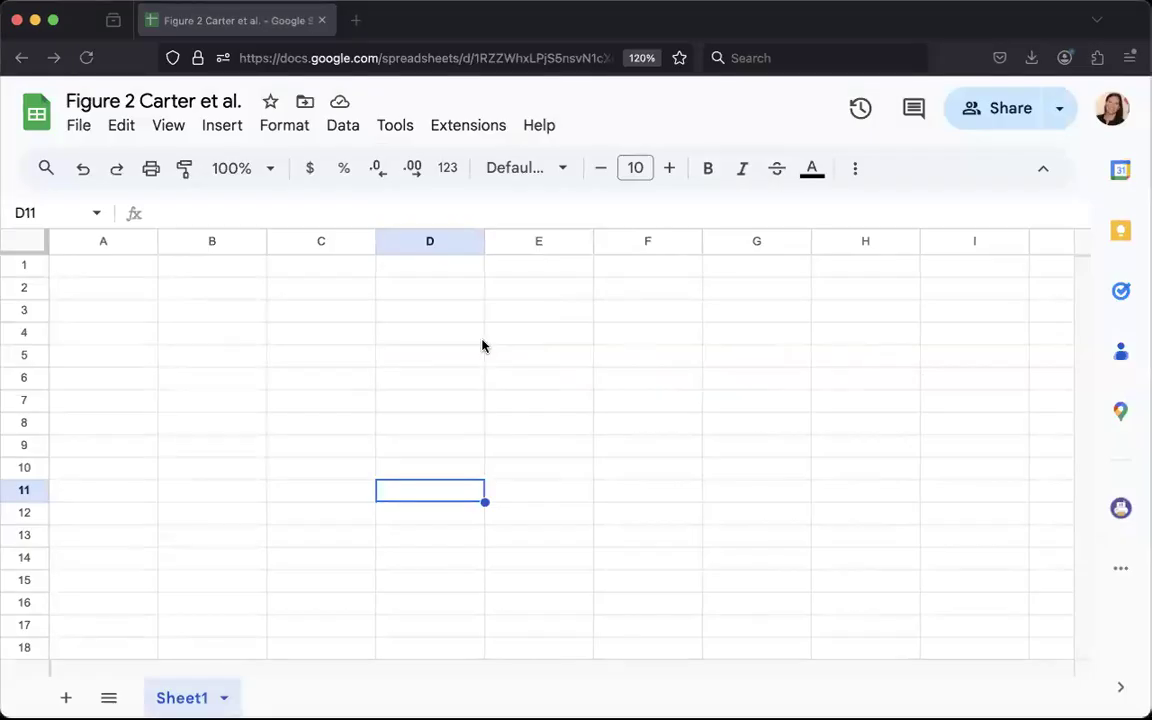
pyautogui.click(480, 340)
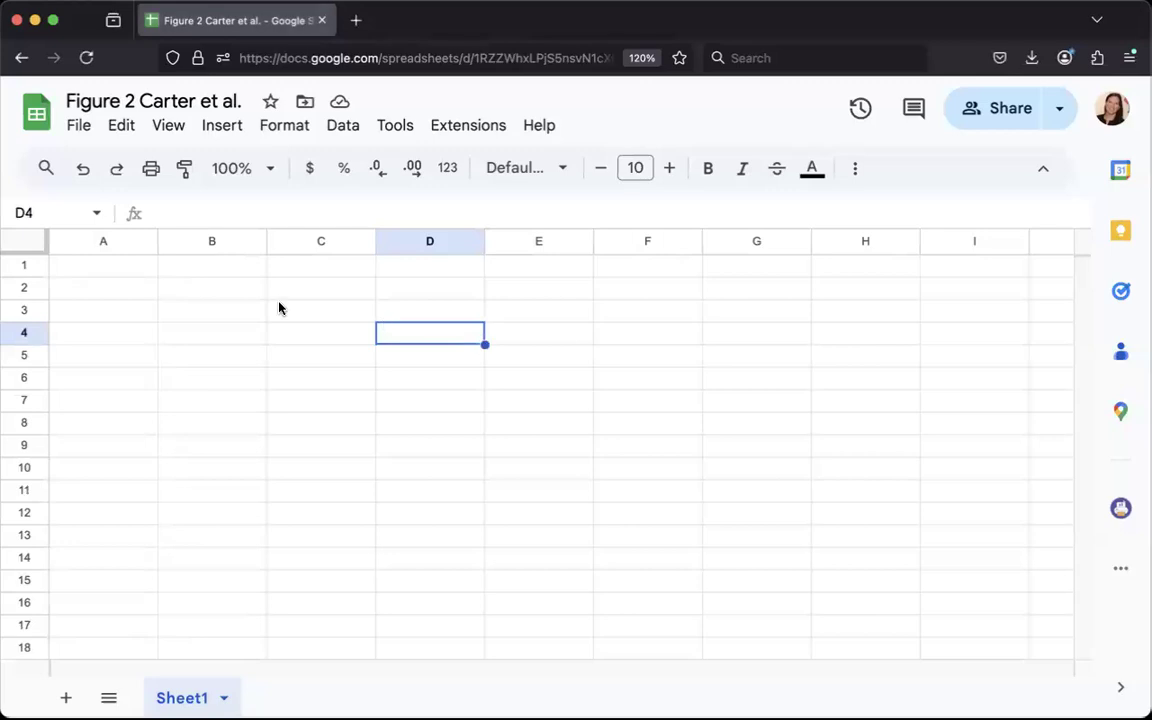
pyautogui.click(95, 268)
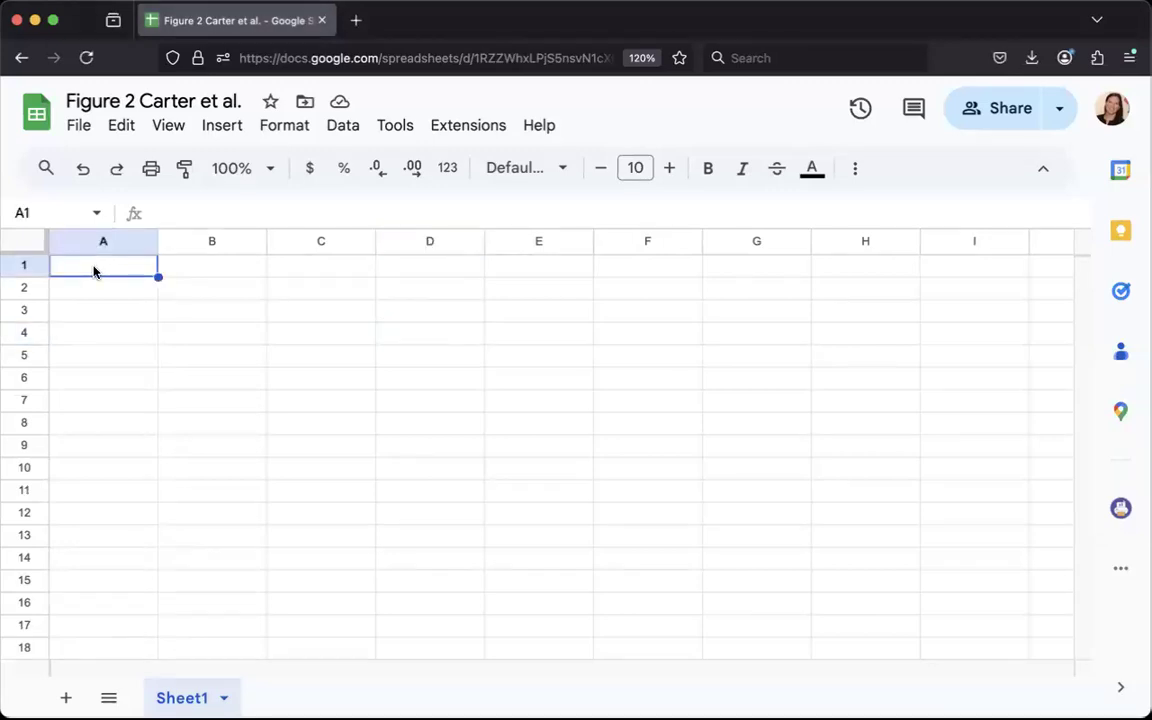
pyautogui.click(82, 421)
pyautogui.rightClick(82, 421)
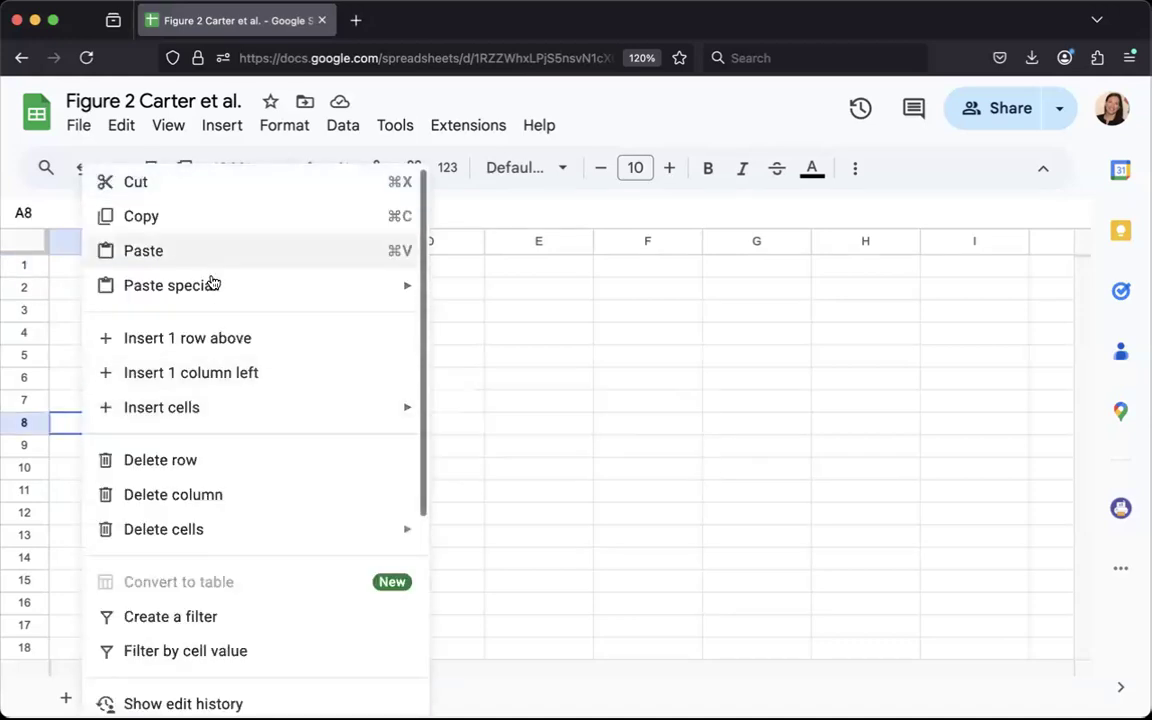
pyautogui.moveTo(213, 285)
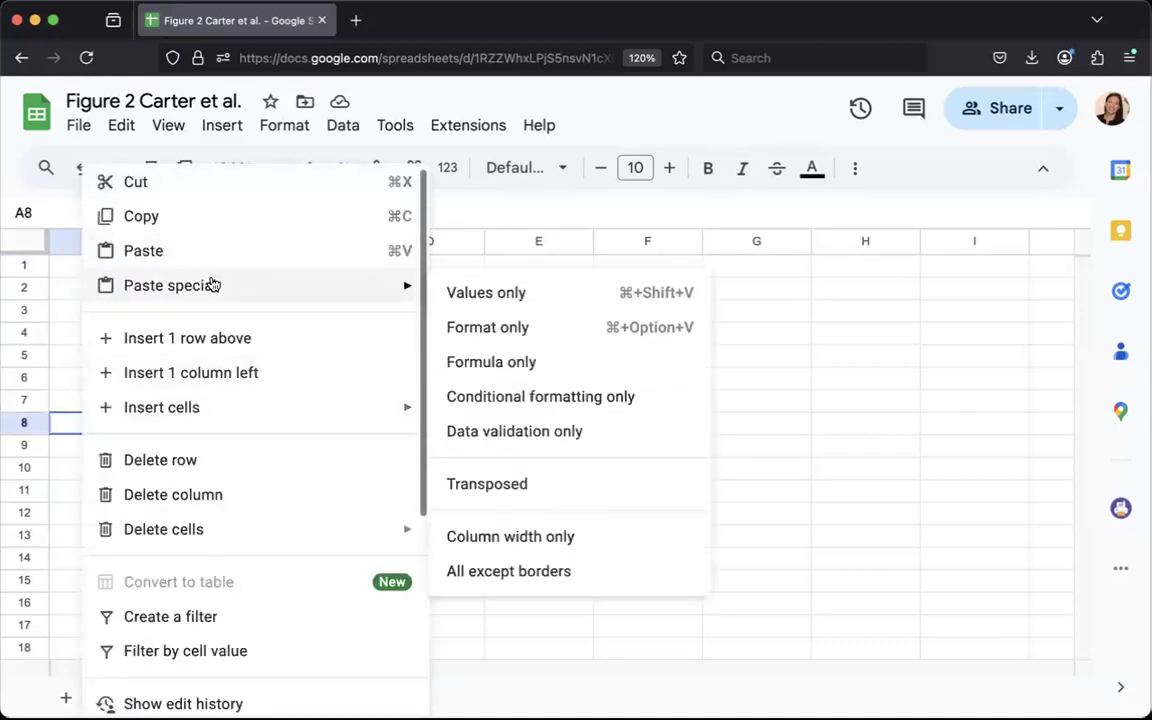
pyautogui.click(150, 254)
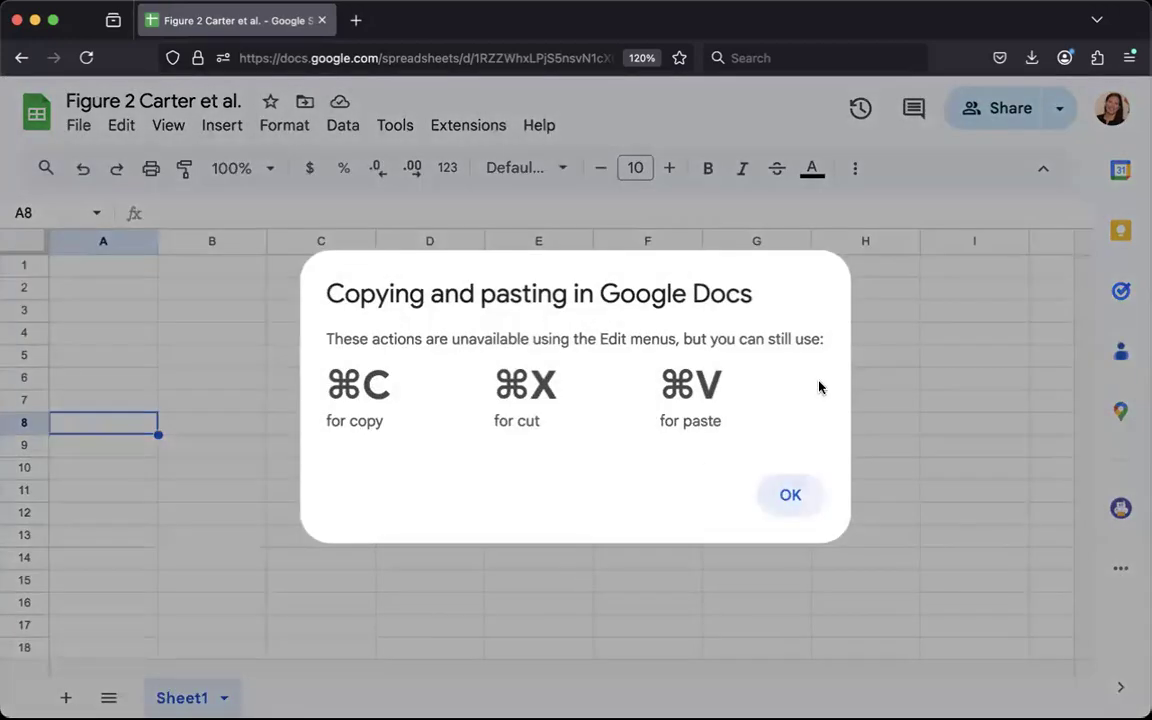
pyautogui.press('Escape')
pyautogui.press('super+v')
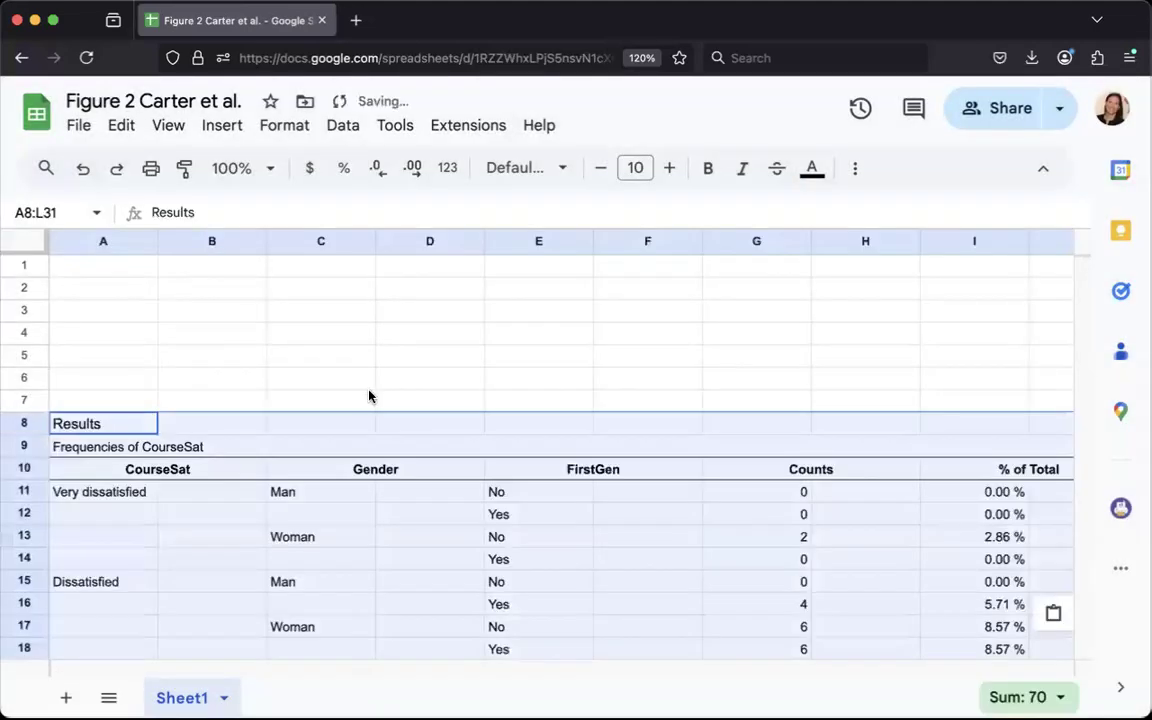
pyautogui.click(369, 397)
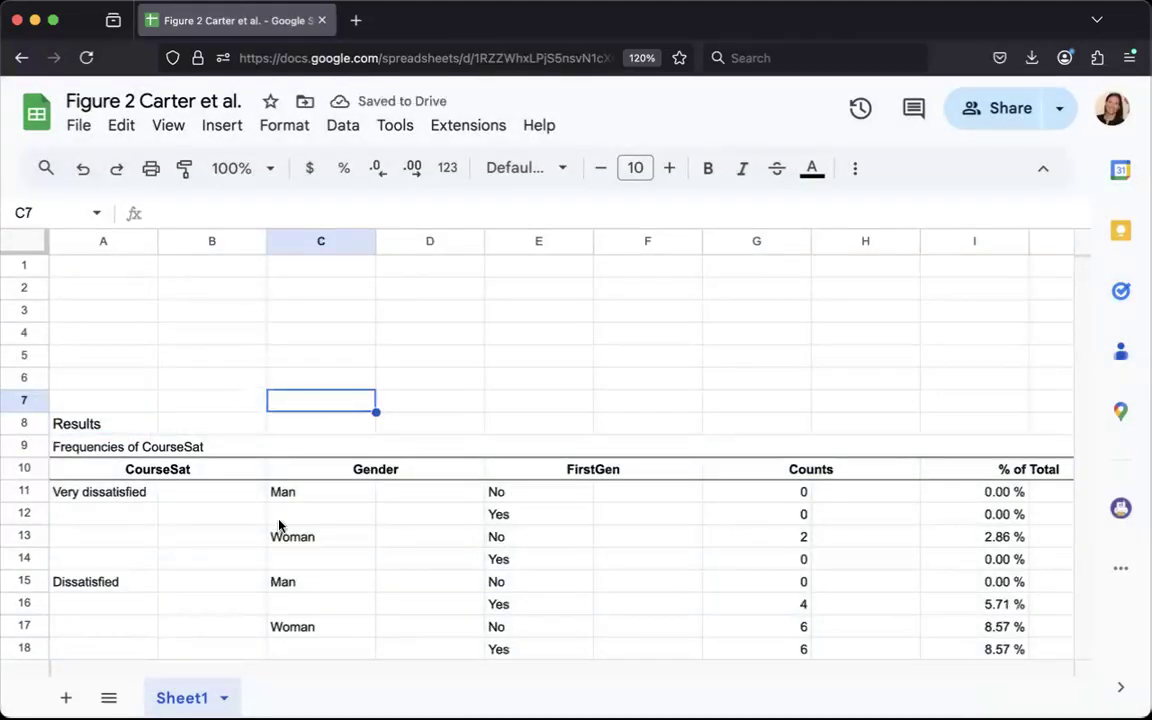
# Delete the empty column between CourseSat and Gender and the one between Gender and FirstGen
pyautogui.scroll(-5, 279, 525)
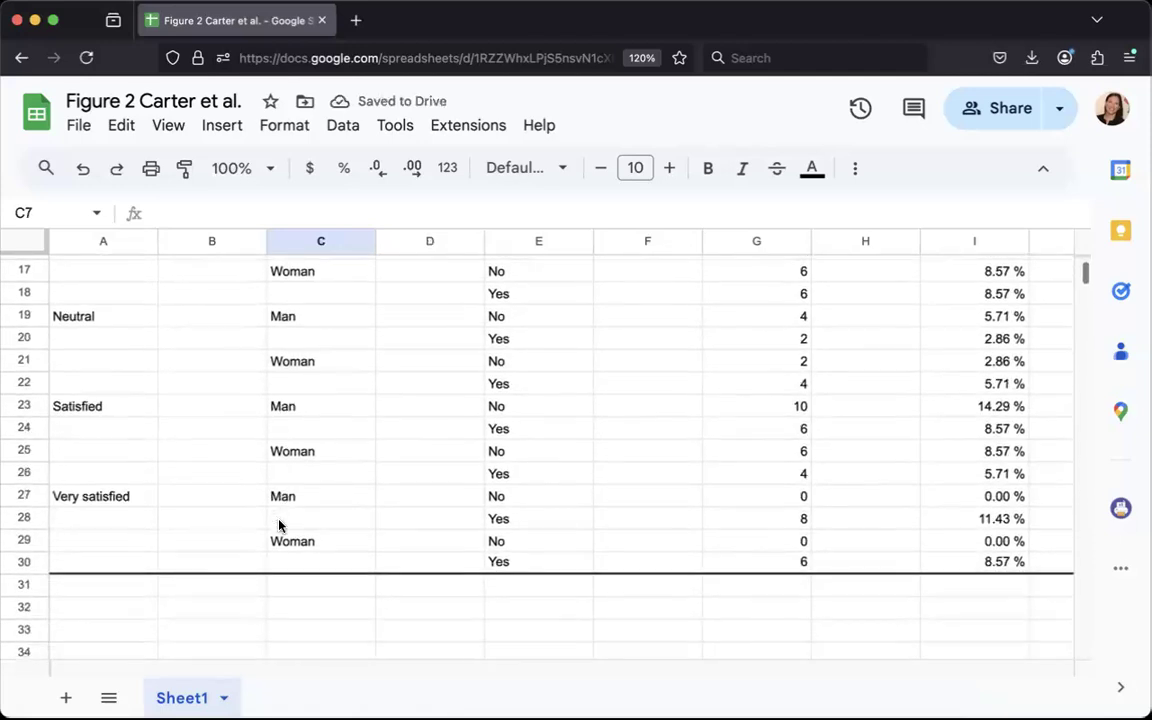
pyautogui.scroll(5, 279, 525)
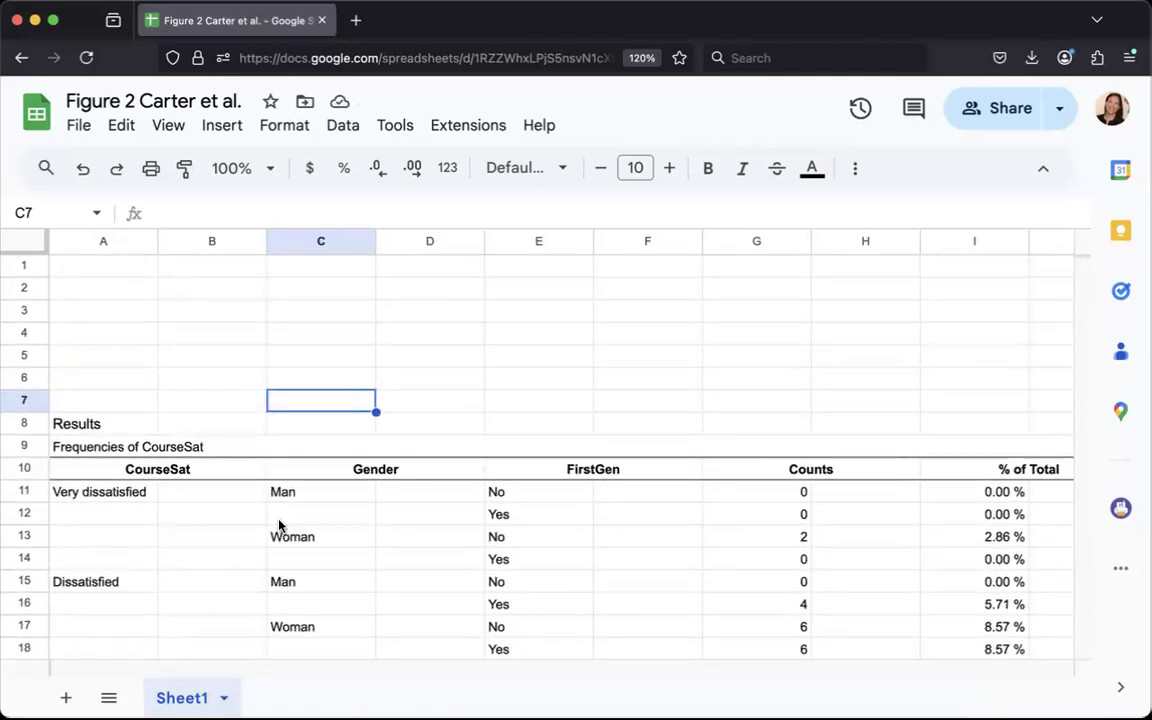
pyautogui.scroll(-2, 214, 372)
pyautogui.scroll(-4, 216, 362)
pyautogui.scroll(6, 216, 362)
pyautogui.click(212, 243)
pyautogui.rightClick(208, 243)
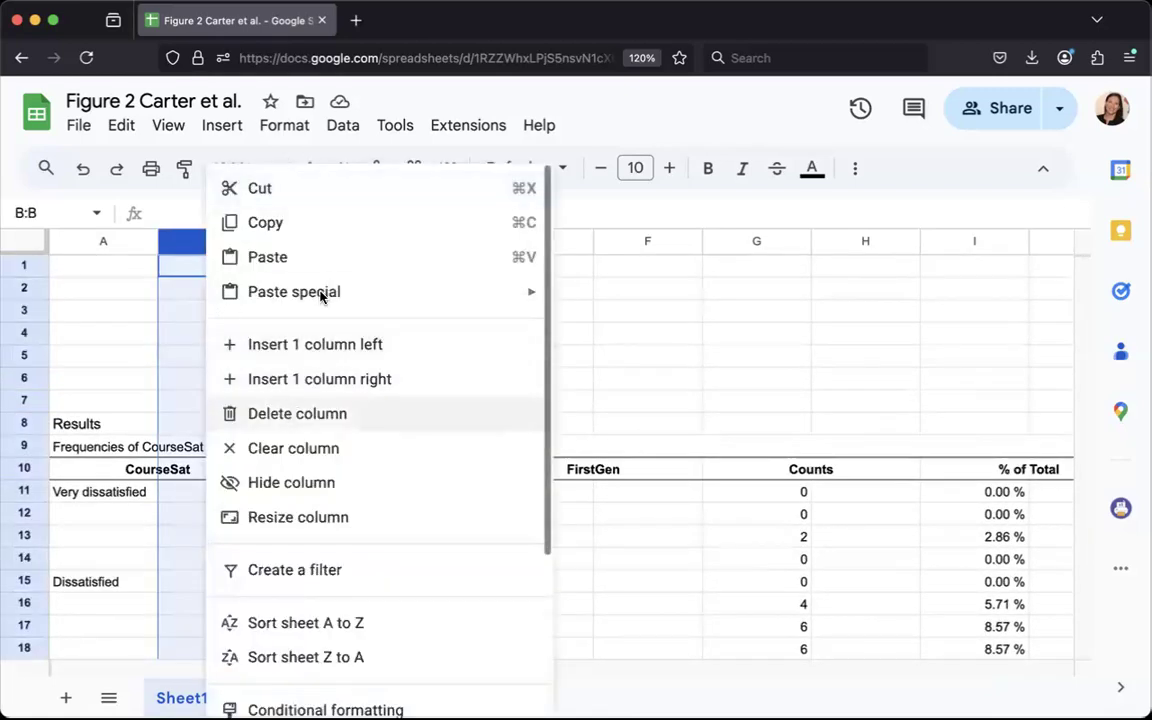
pyautogui.click(297, 413)
pyautogui.click(314, 241)
pyautogui.rightClick(314, 241)
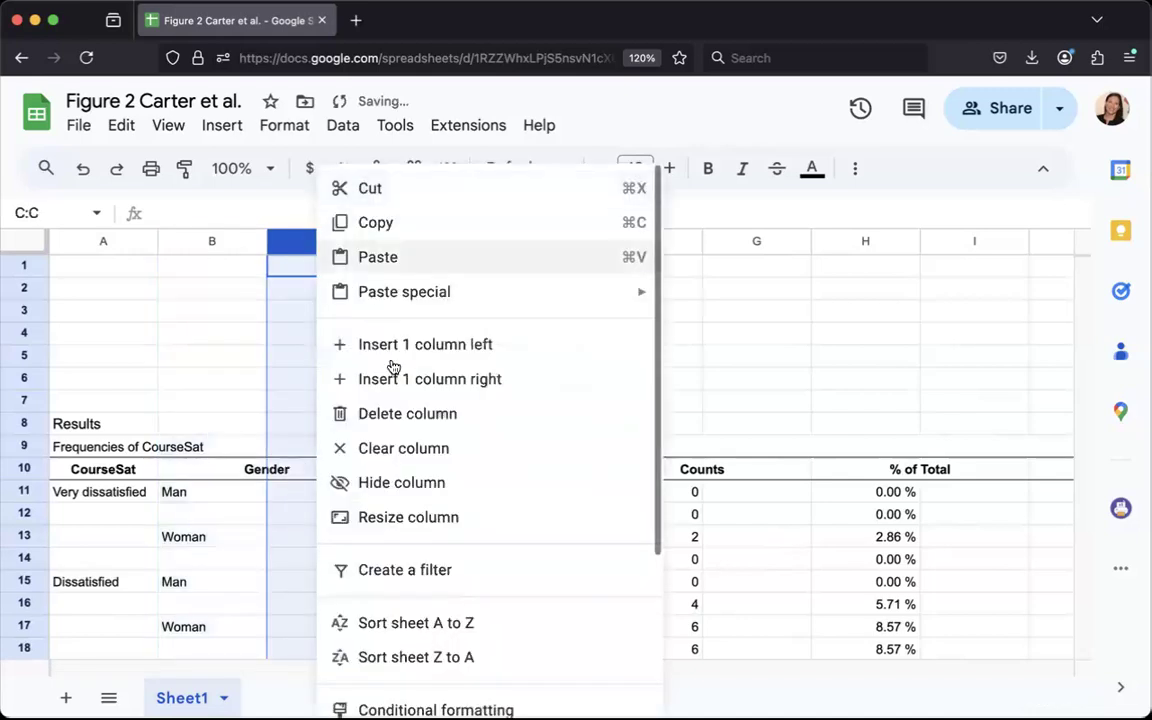
pyautogui.click(400, 416)
# Delete the empty columns following FirstGen, Counts and % of Total
pyautogui.click(427, 241)
pyautogui.rightClick(427, 241)
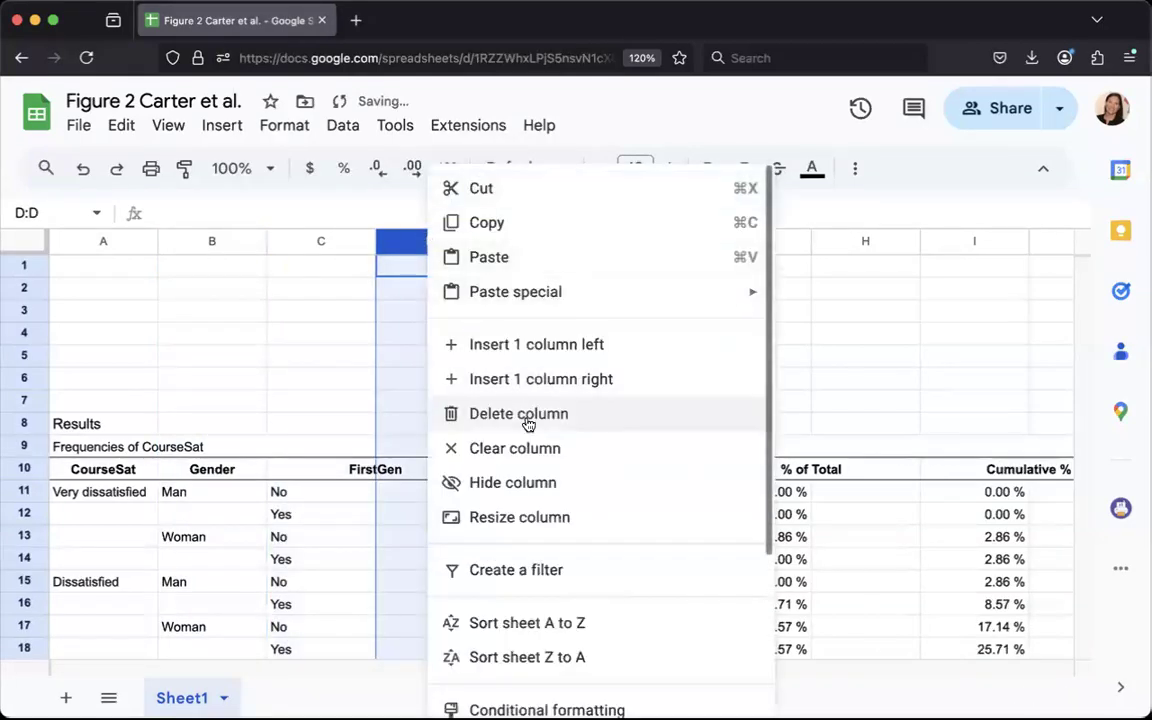
pyautogui.click(528, 414)
pyautogui.click(545, 243)
pyautogui.rightClick(545, 243)
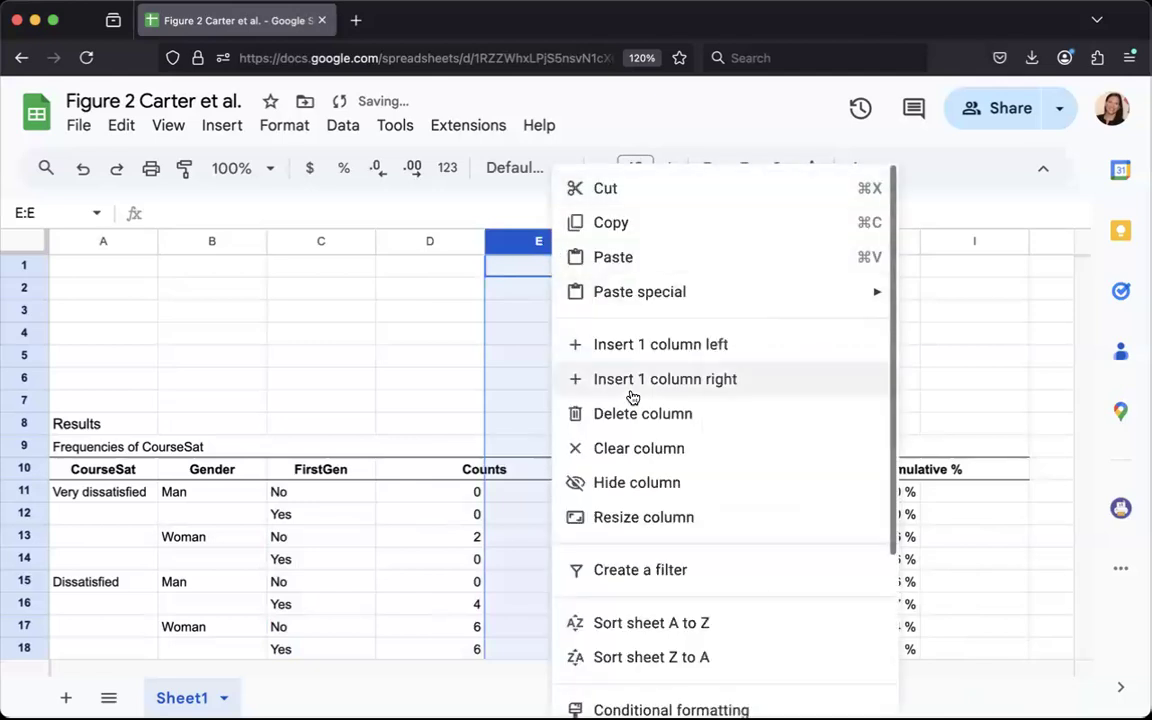
pyautogui.click(563, 413)
pyautogui.click(653, 258)
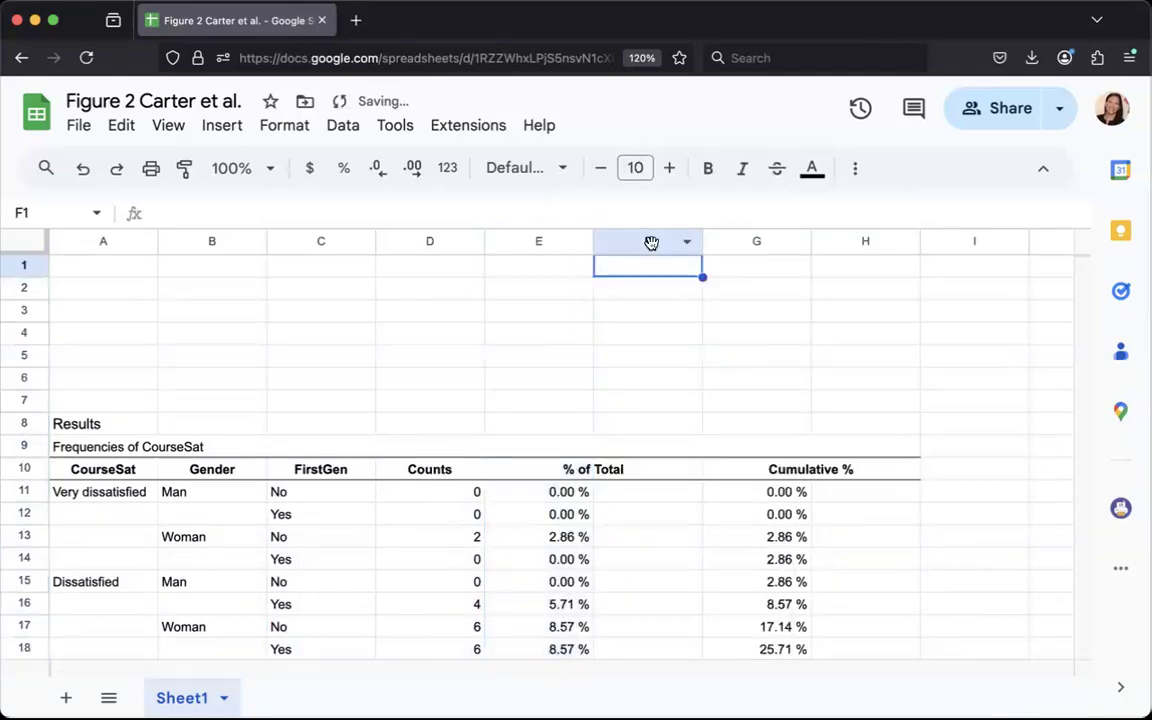
pyautogui.click(651, 243)
pyautogui.rightClick(651, 243)
pyautogui.click(738, 415)
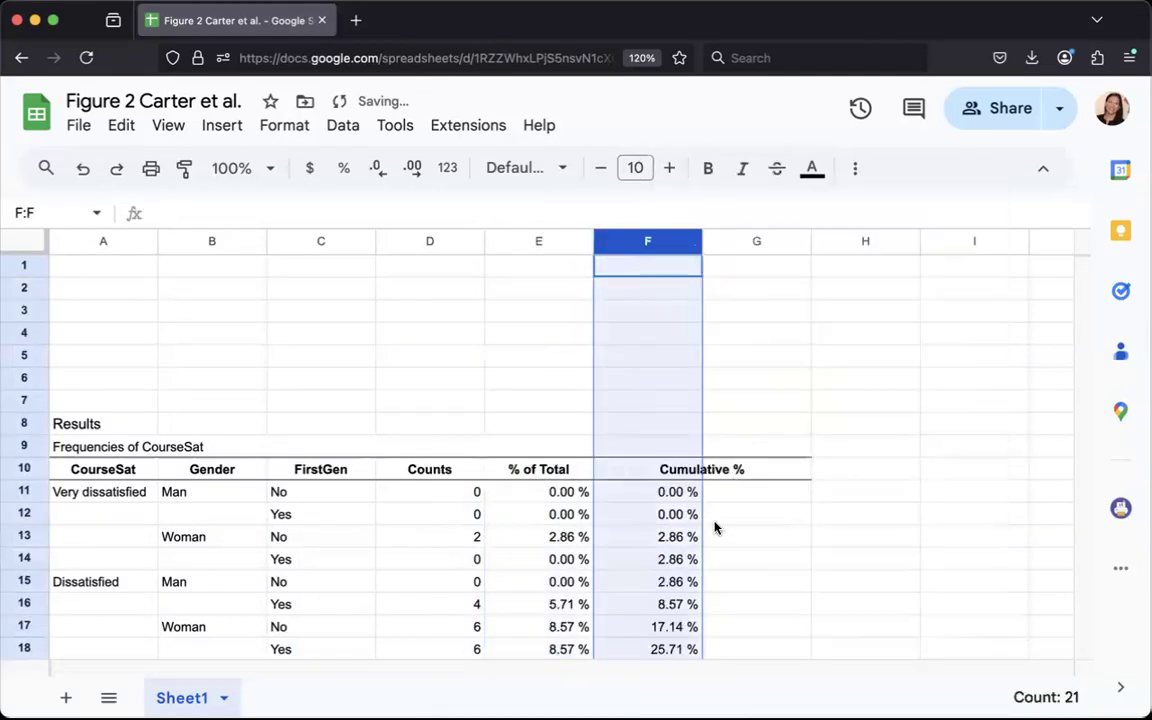
# Delete columns F and G, which hold the Cumulative % data
pyautogui.click(735, 514)
pyautogui.moveTo(648, 240); pyautogui.dragTo(750, 241)
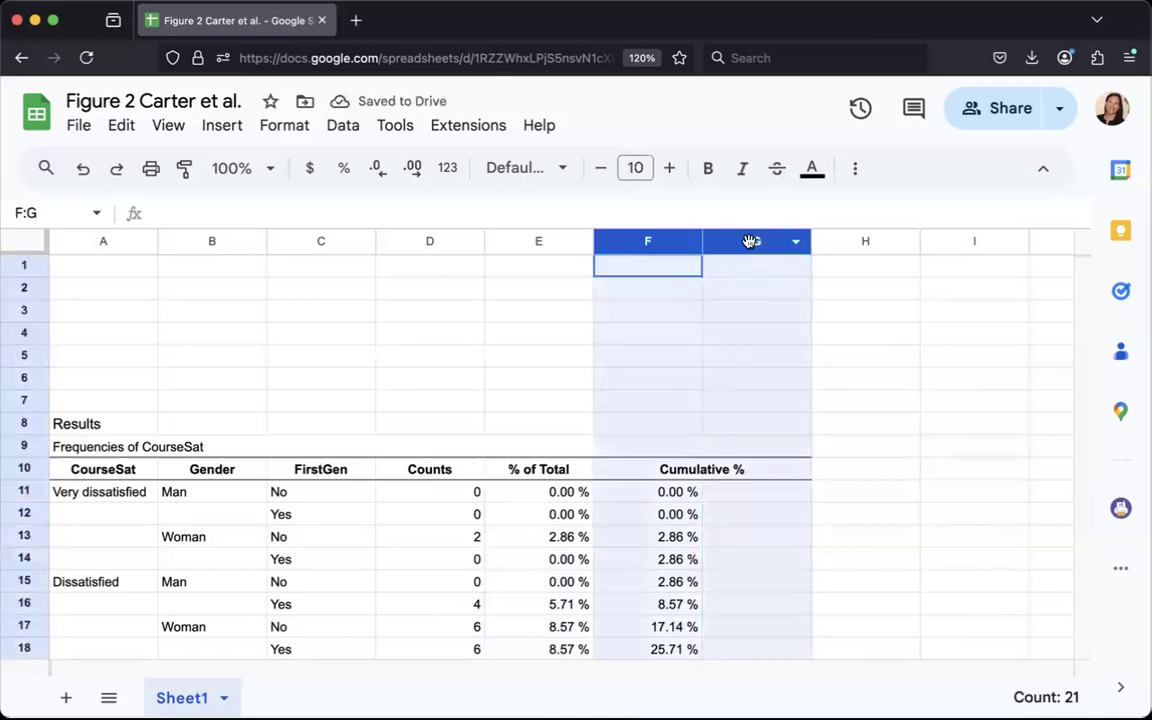
pyautogui.rightClick(750, 241)
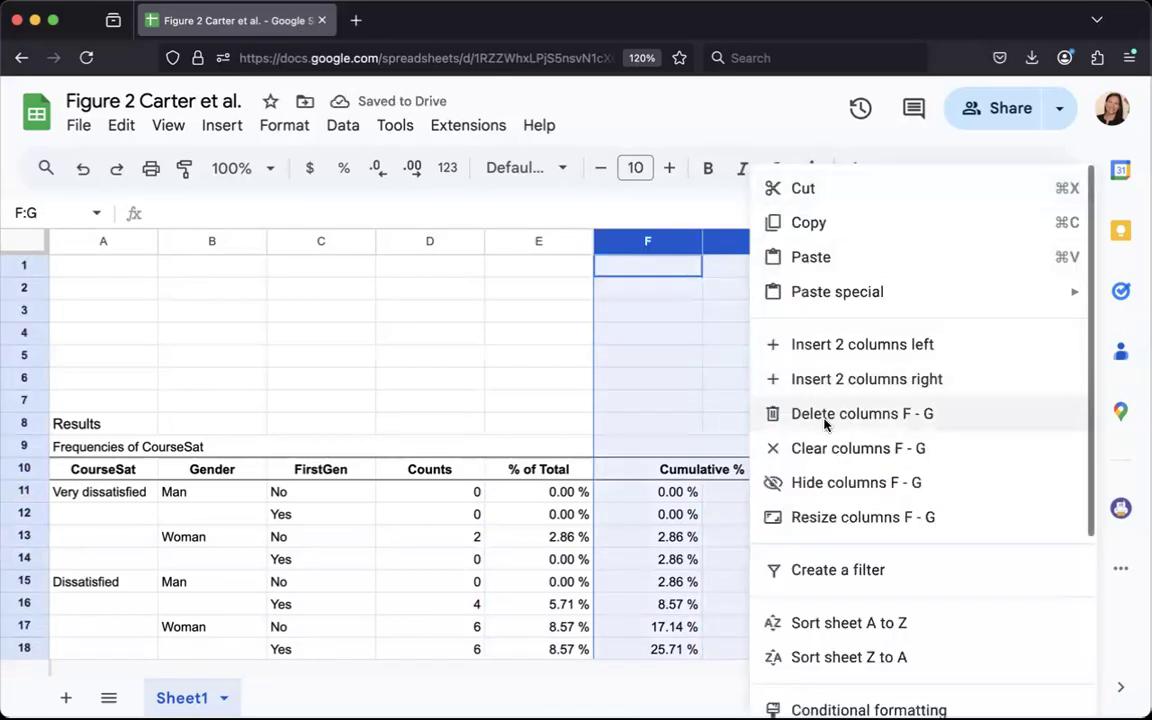
pyautogui.click(823, 415)
# Try to apply the Number format to the first % of Total value in E11 and check its cell content
pyautogui.scroll(-3, 620, 430)
pyautogui.scroll(-2, 620, 430)
pyautogui.moveTo(522, 318); pyautogui.dragTo(553, 432)
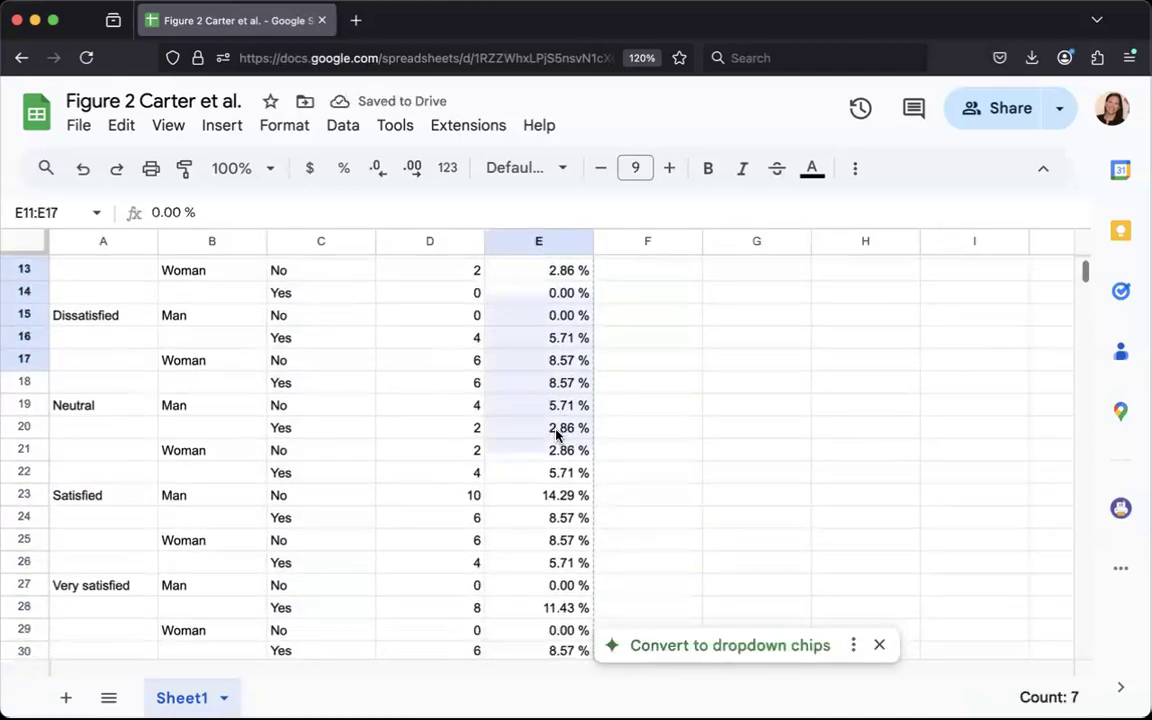
pyautogui.click(633, 334)
pyautogui.scroll(3, 633, 386)
pyautogui.click(550, 356)
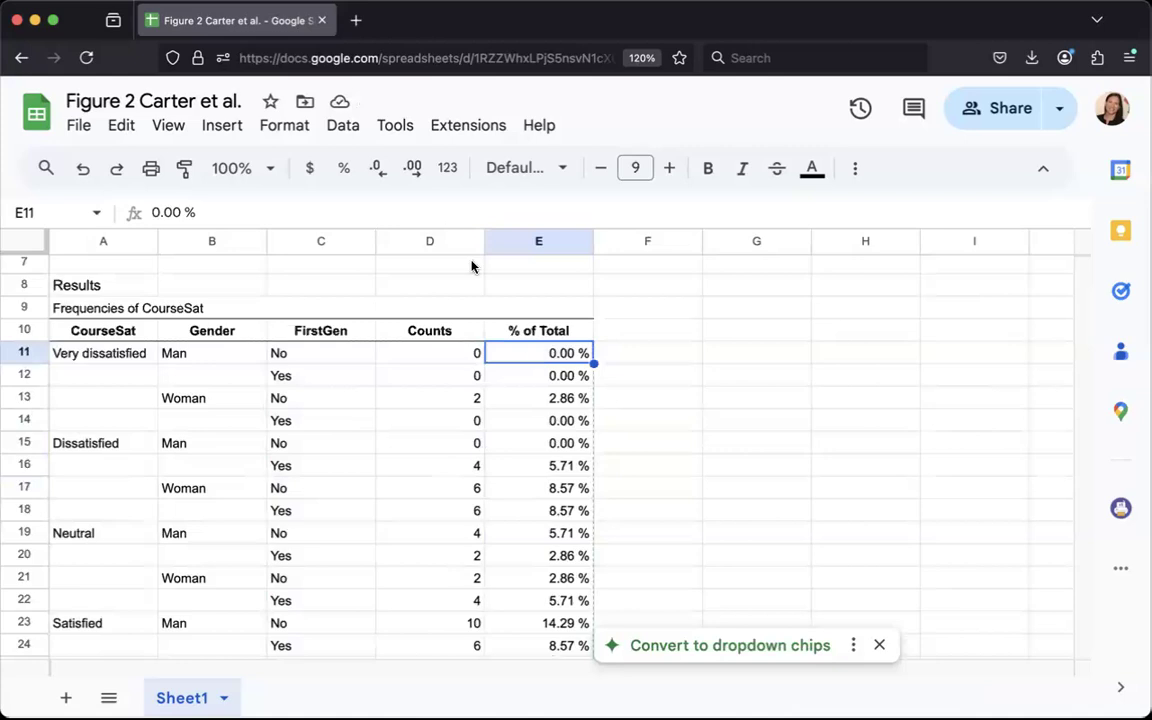
pyautogui.click(448, 172)
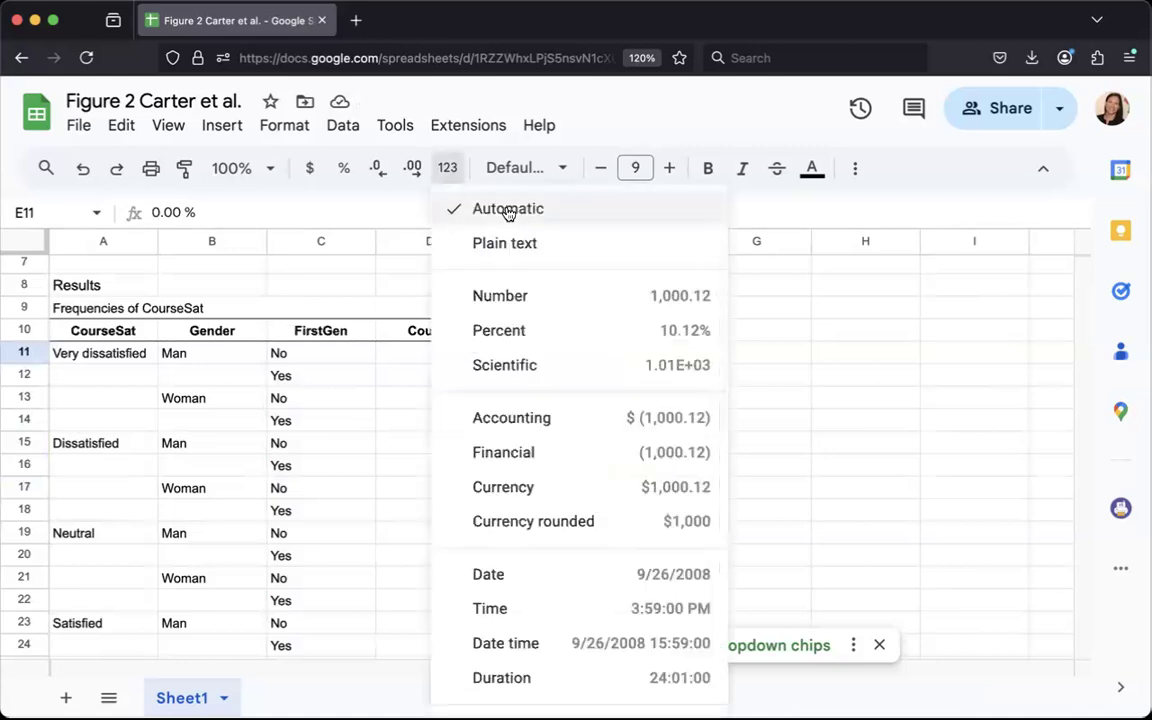
pyautogui.click(504, 301)
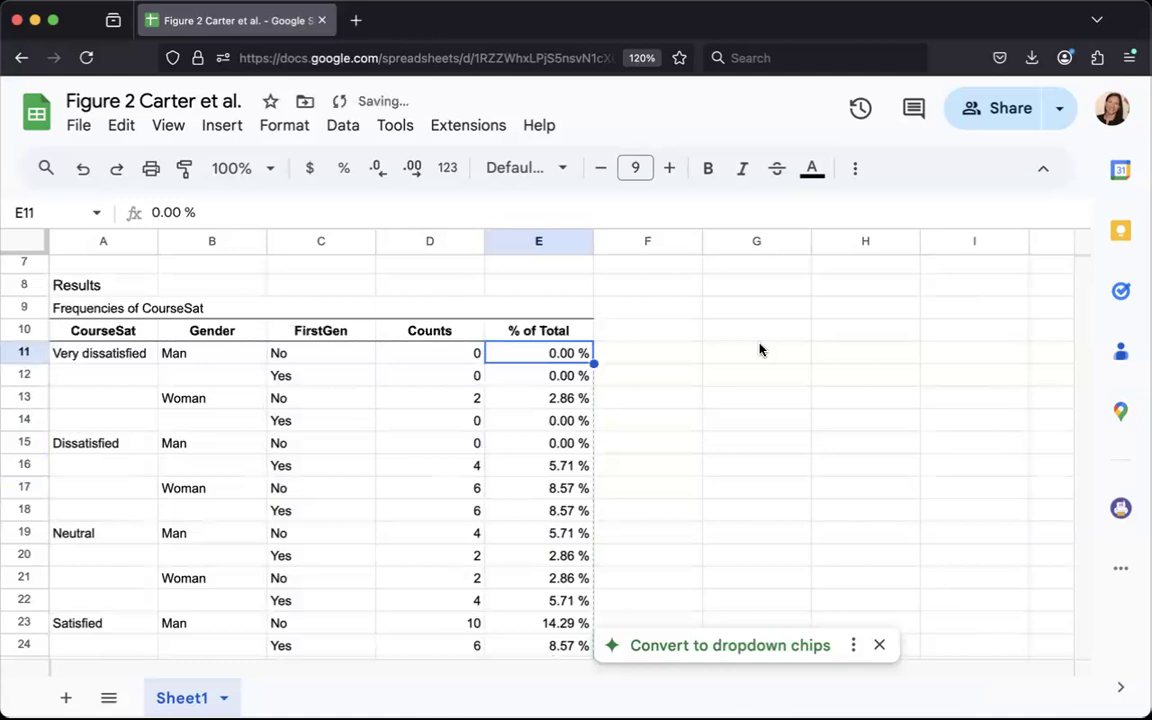
pyautogui.doubleClick(580, 353)
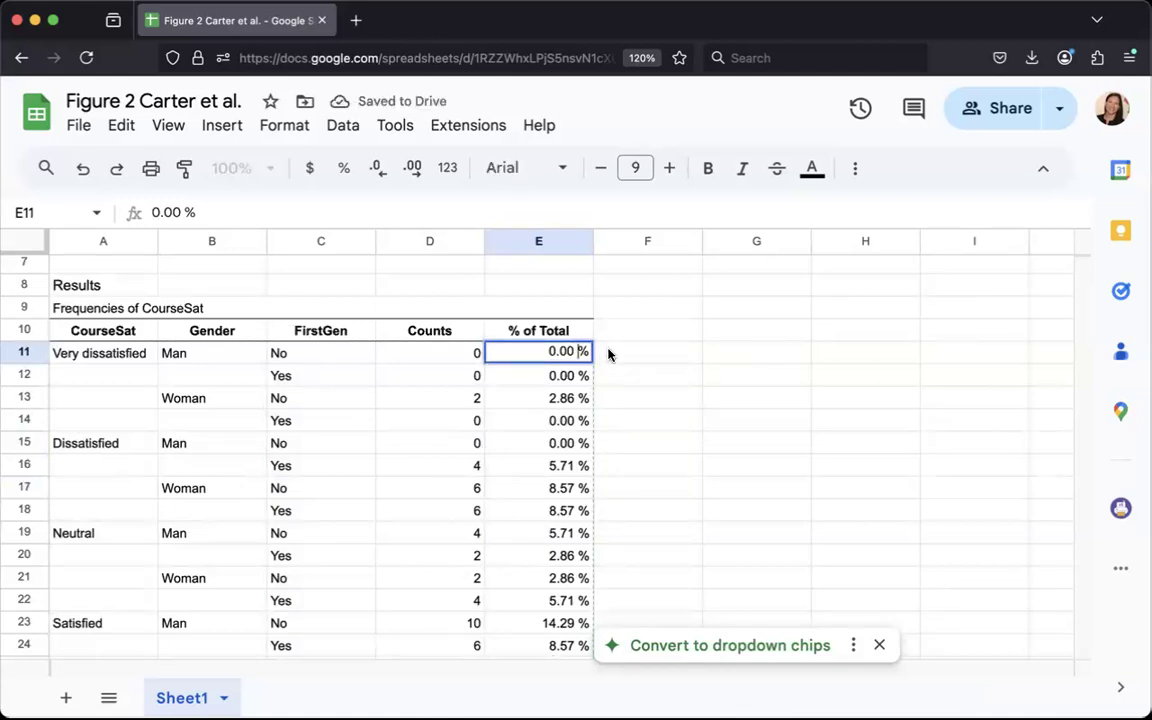
pyautogui.click(625, 362)
pyautogui.click(543, 356)
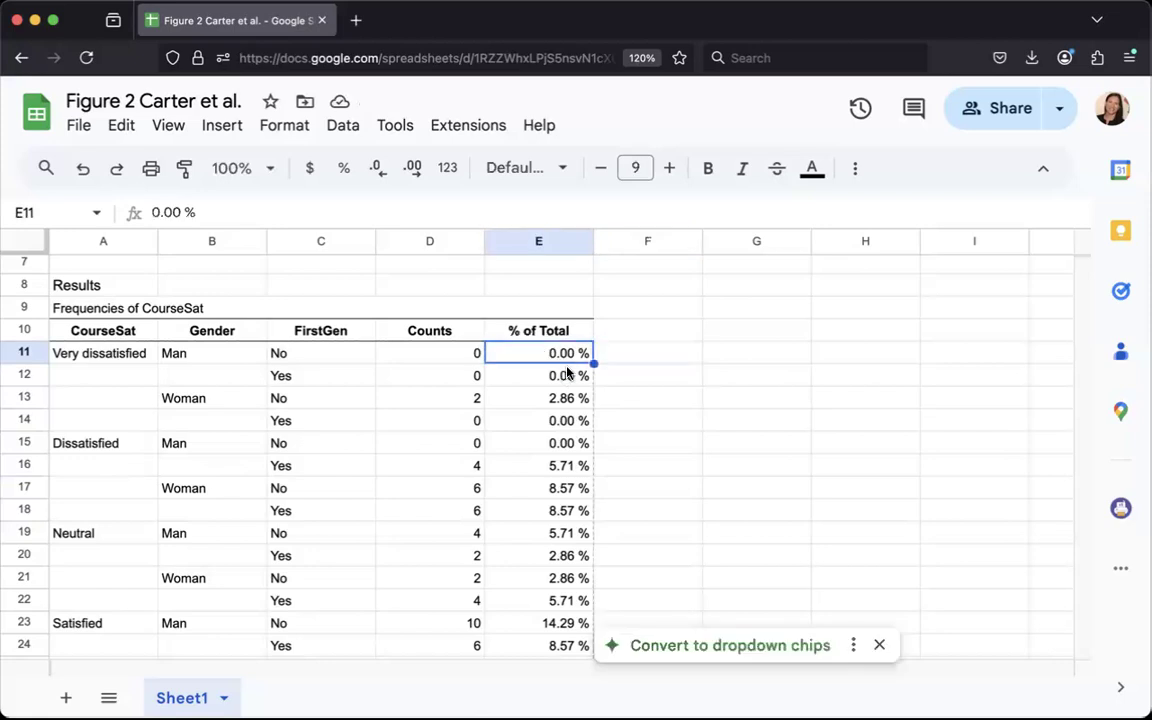
# Clear the pasted % of Total values in E11:E30
pyautogui.moveTo(555, 352); pyautogui.dragTo(560, 537)
pyautogui.scroll(-5, 558, 504)
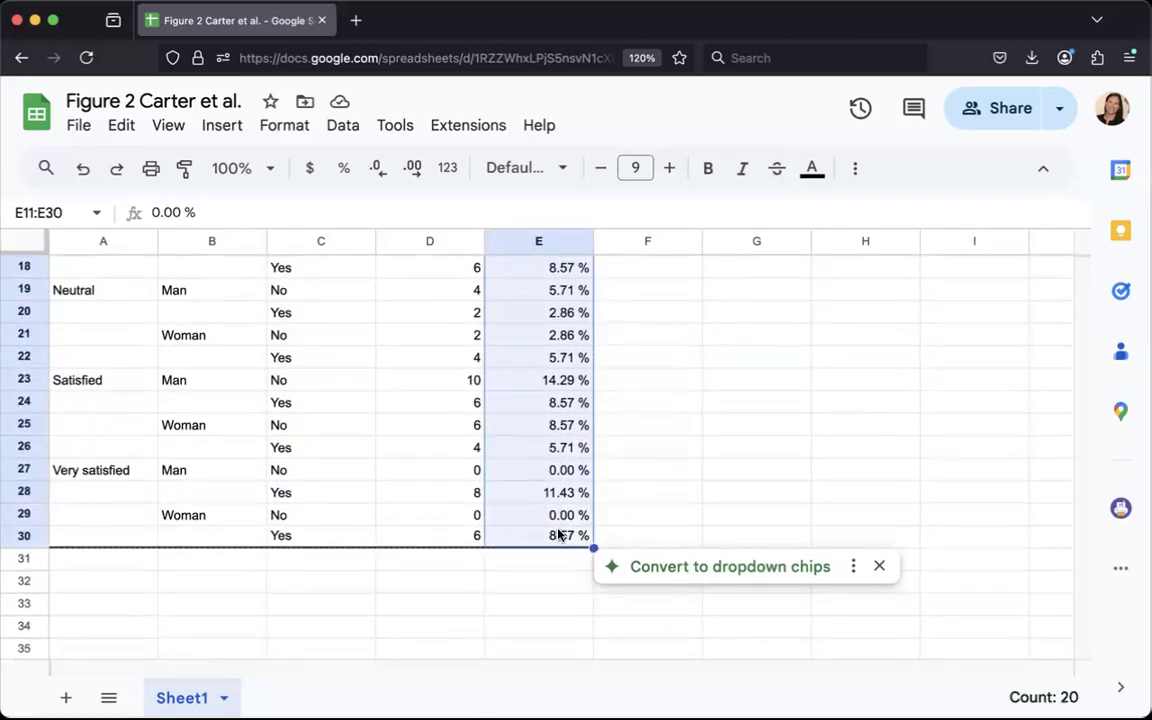
pyautogui.press('Delete')
pyautogui.scroll(4, 552, 380)
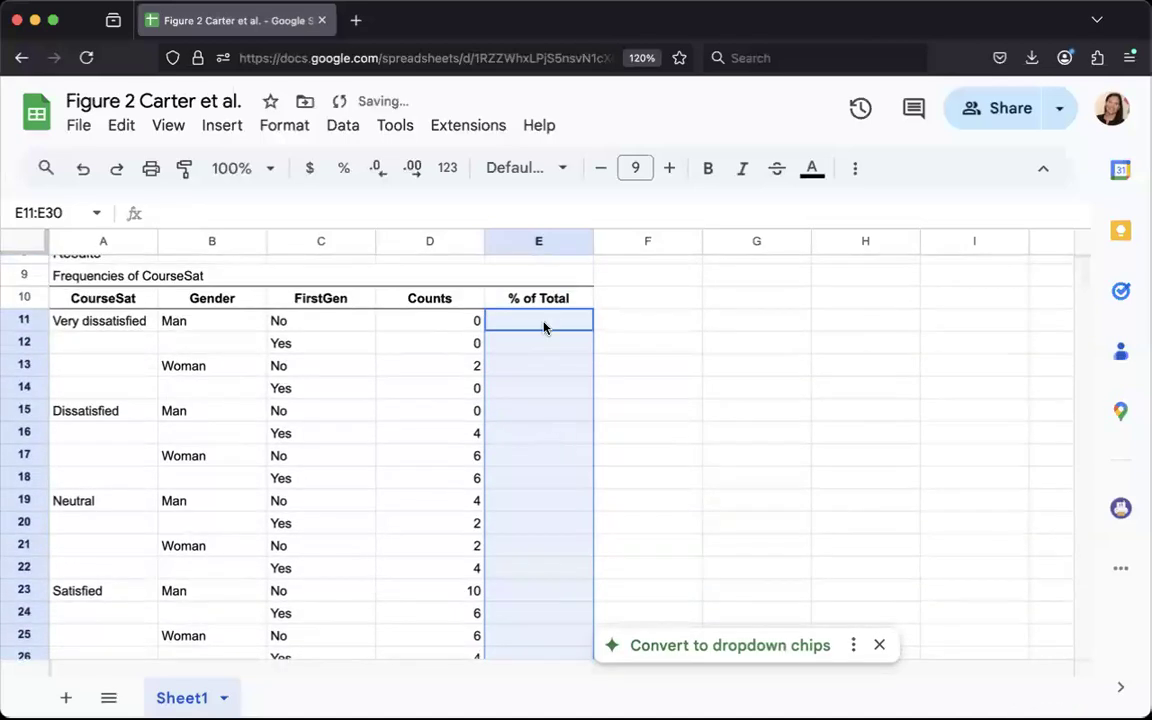
pyautogui.click(545, 326)
# Total the Counts column in cell D31 with the suggested formula =SUM(D9:D30)
pyautogui.scroll(-5, 430, 460)
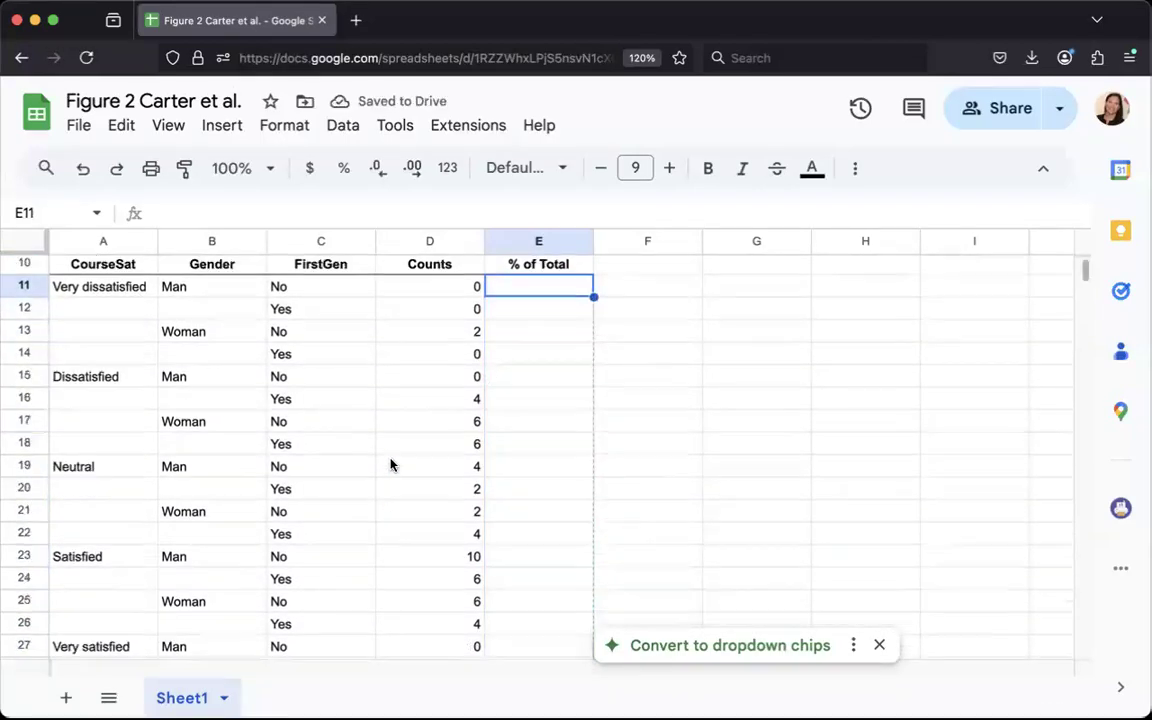
pyautogui.click(463, 615)
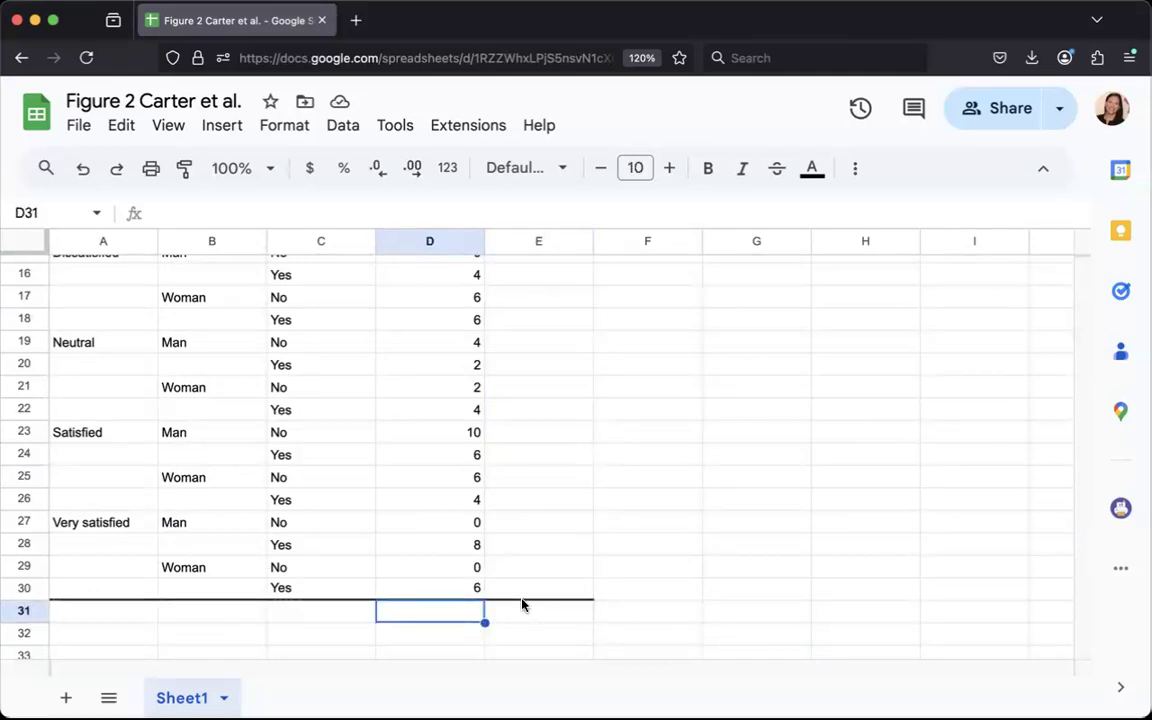
pyautogui.write('=sum')
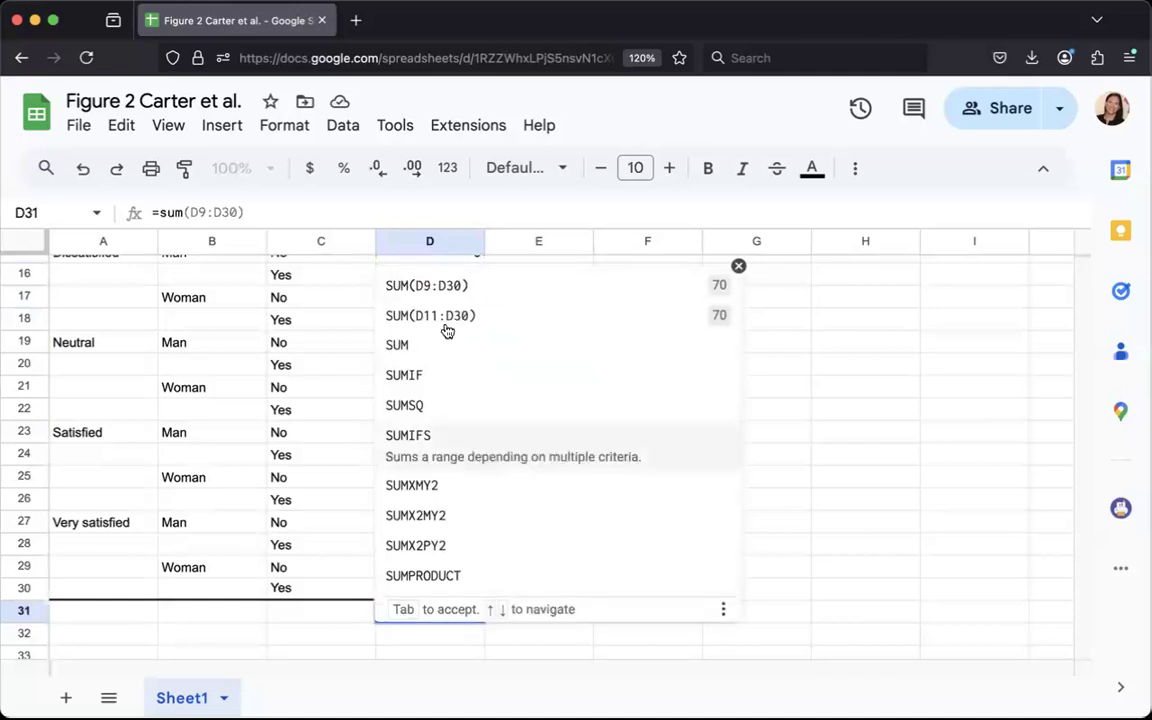
pyautogui.click(432, 285)
pyautogui.click(509, 613)
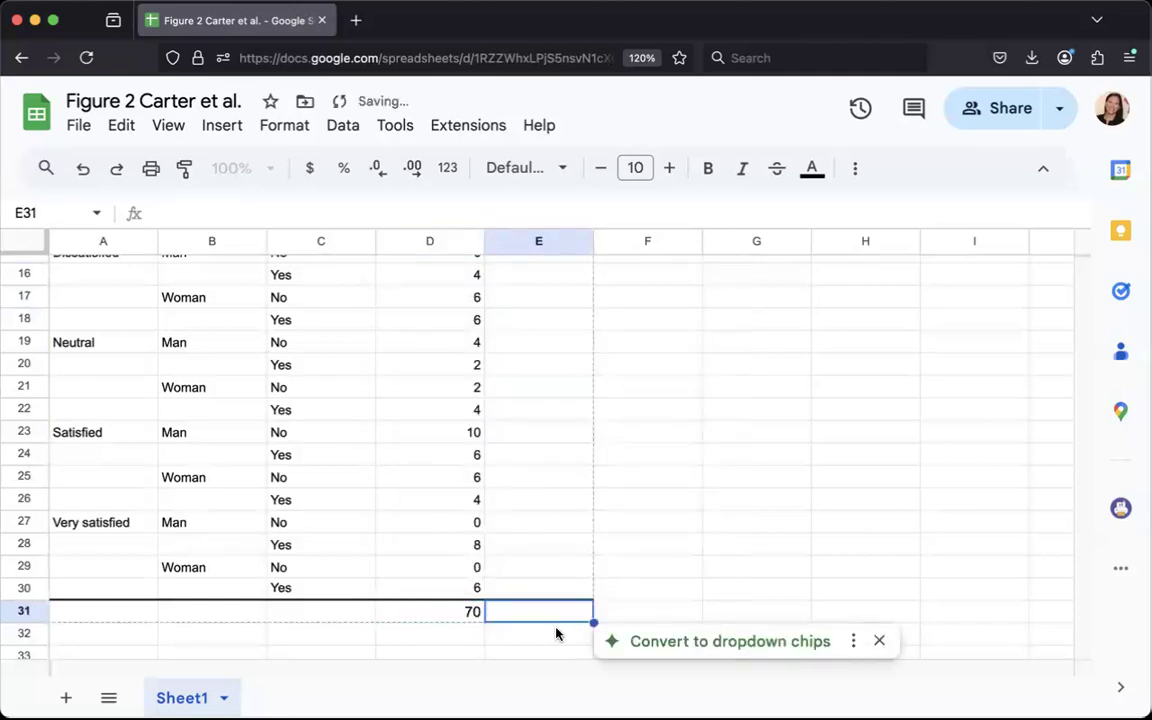
pyautogui.click(452, 622)
# Enter =D11/70 in E11 and accept the suggested autofill to calculate the rest of the % of Total column
pyautogui.scroll(5, 543, 600)
pyautogui.scroll(1, 525, 400)
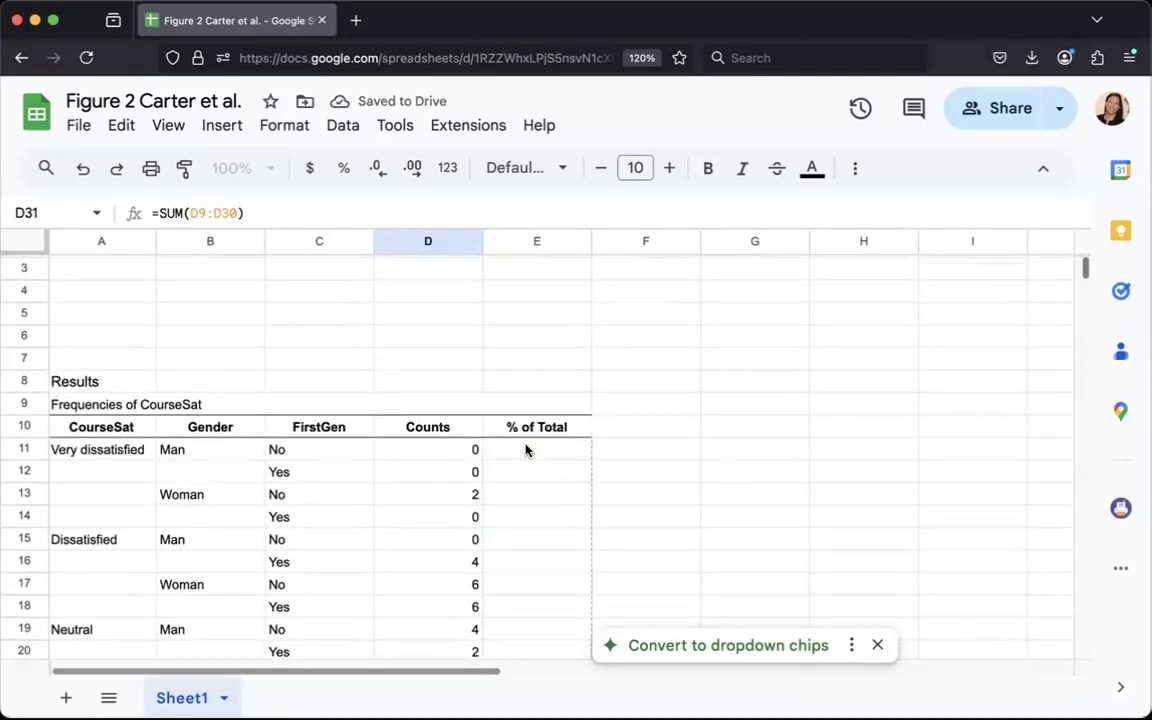
pyautogui.click(527, 450)
pyautogui.scroll(-2, 599, 428)
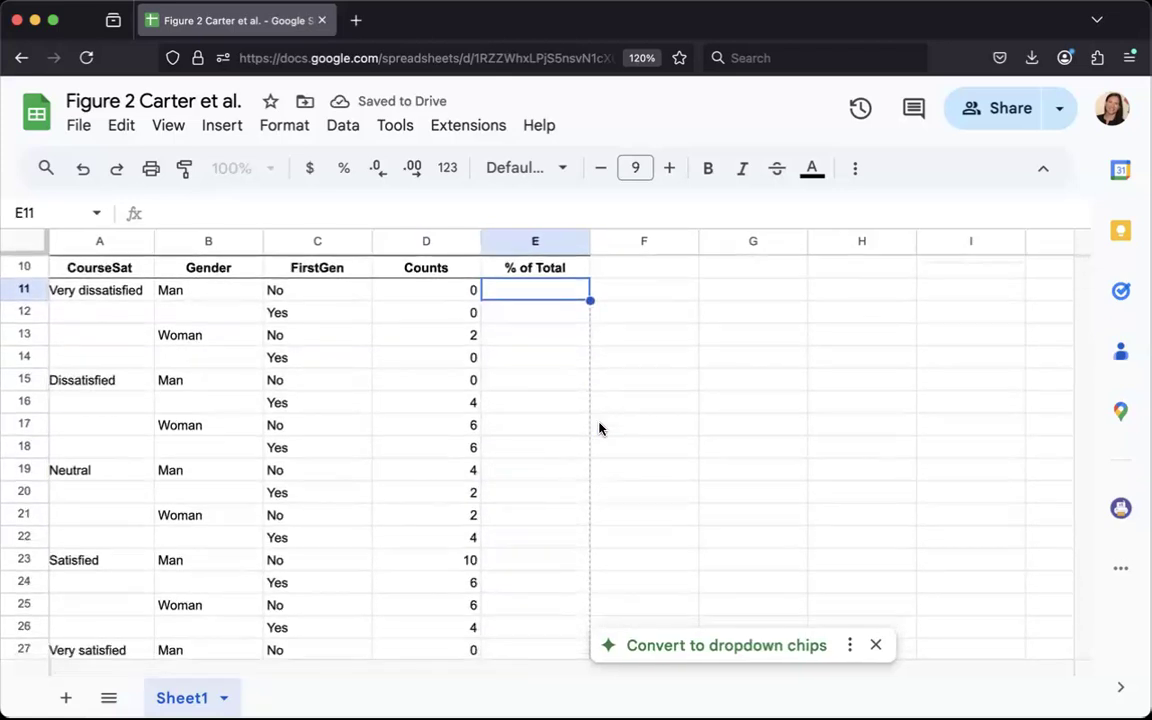
pyautogui.write('=')
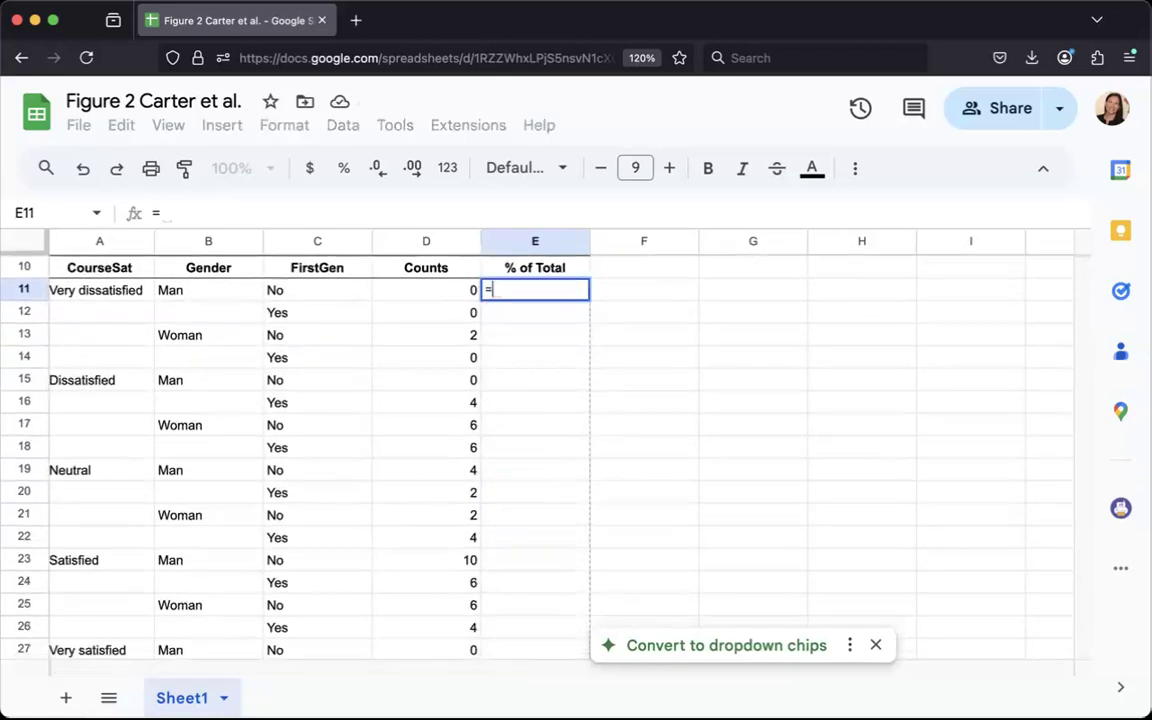
pyautogui.click(437, 293)
pyautogui.write('/')
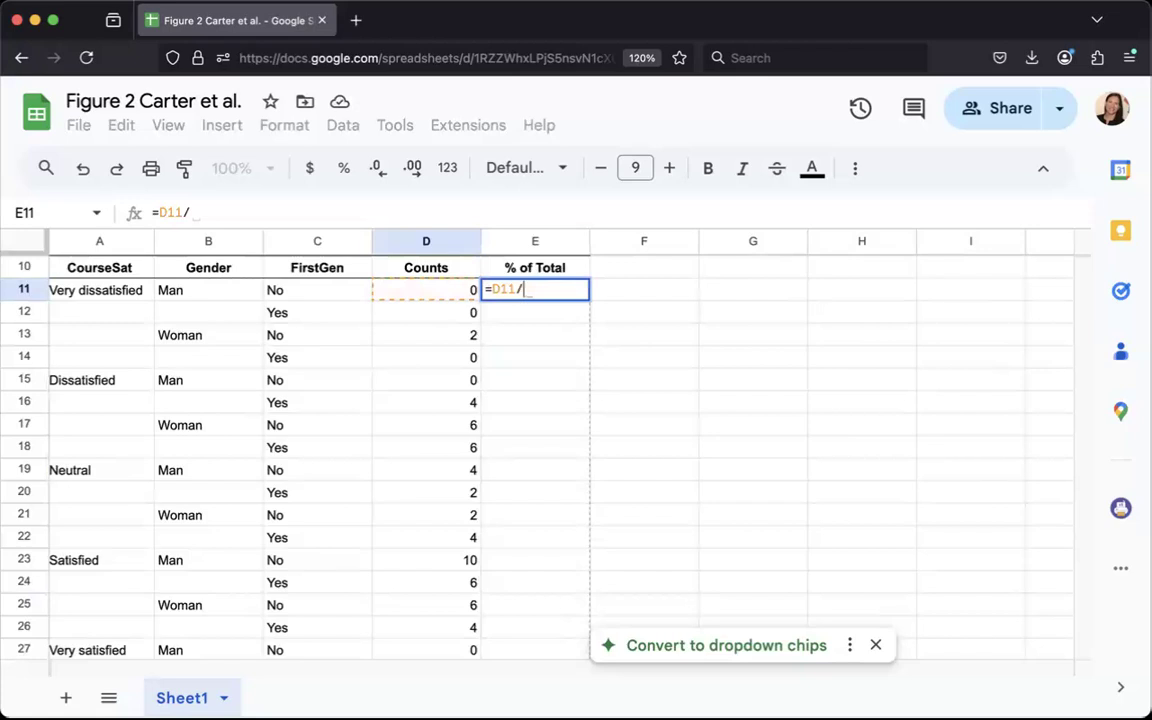
pyautogui.write('70')
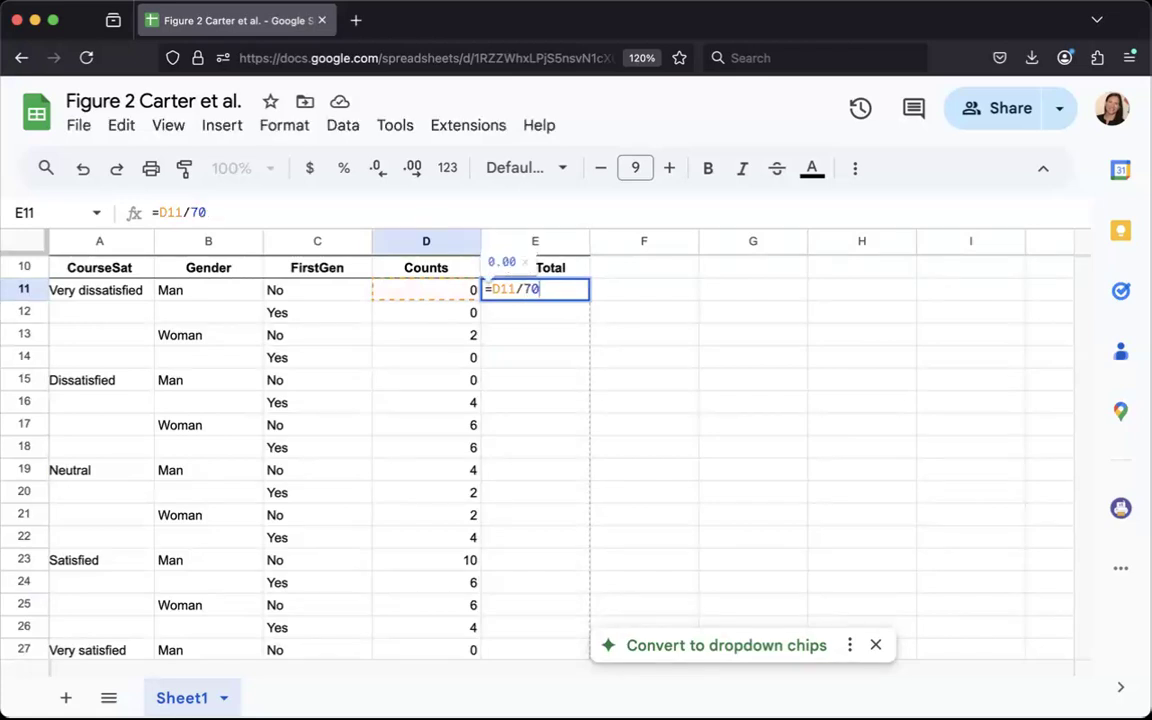
pyautogui.press('Return')
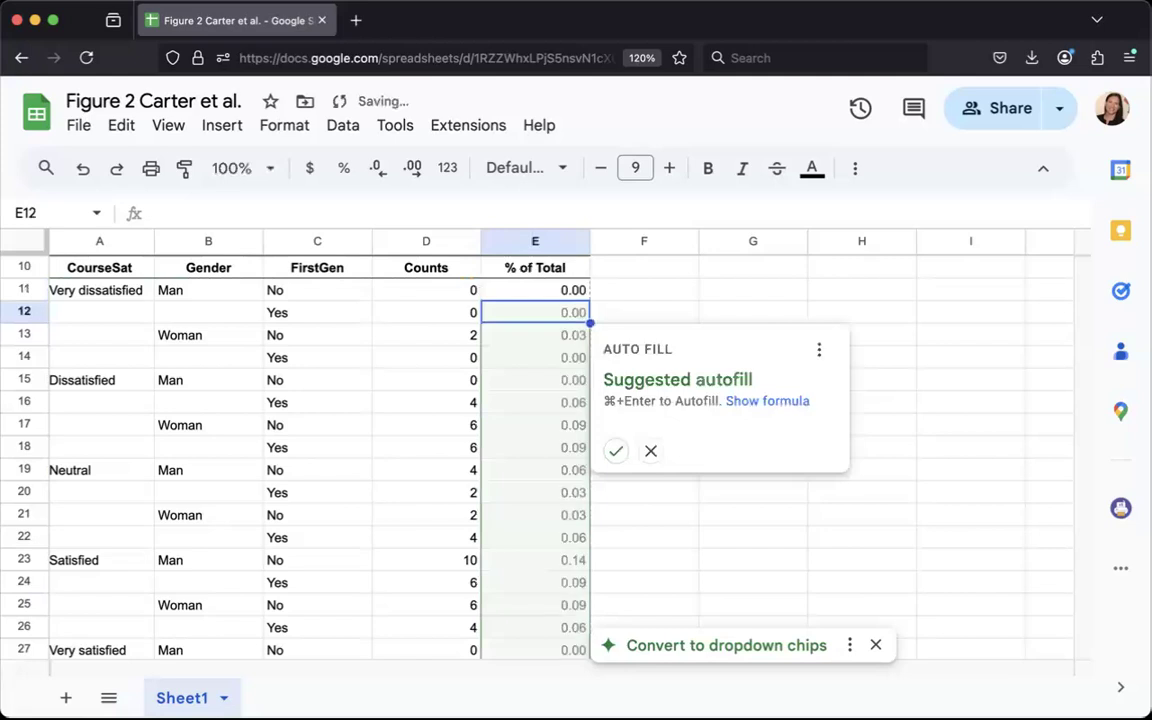
pyautogui.click(615, 455)
pyautogui.scroll(-4, 545, 398)
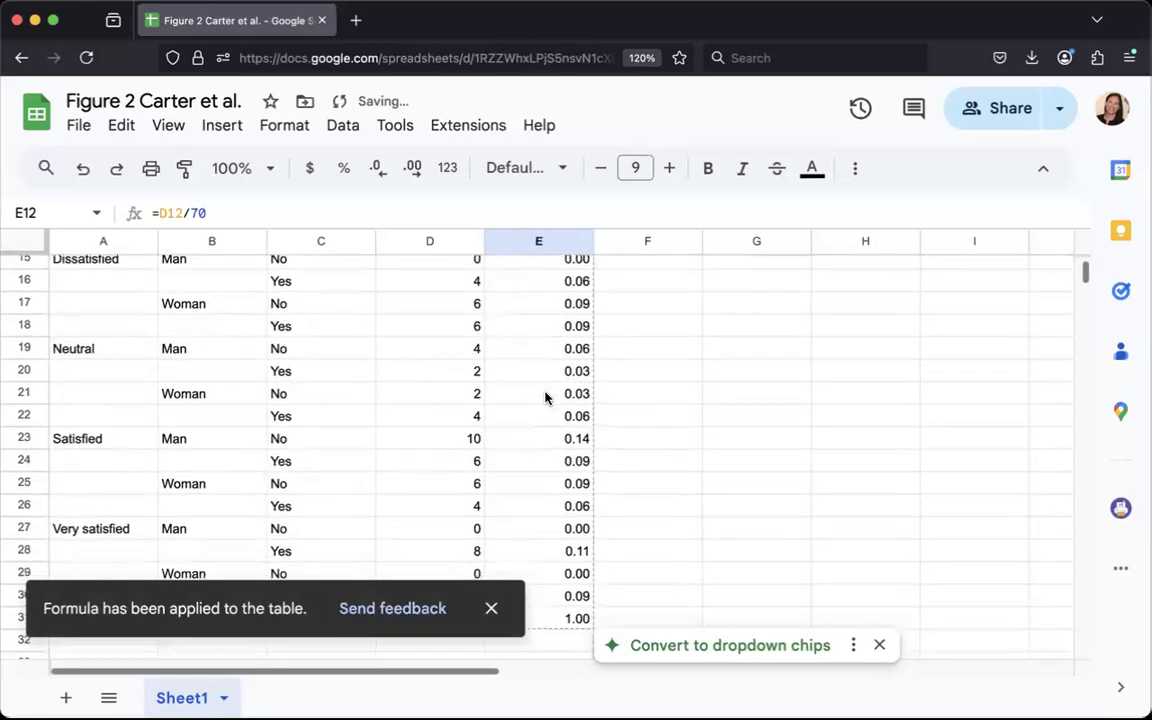
pyautogui.scroll(5, 613, 474)
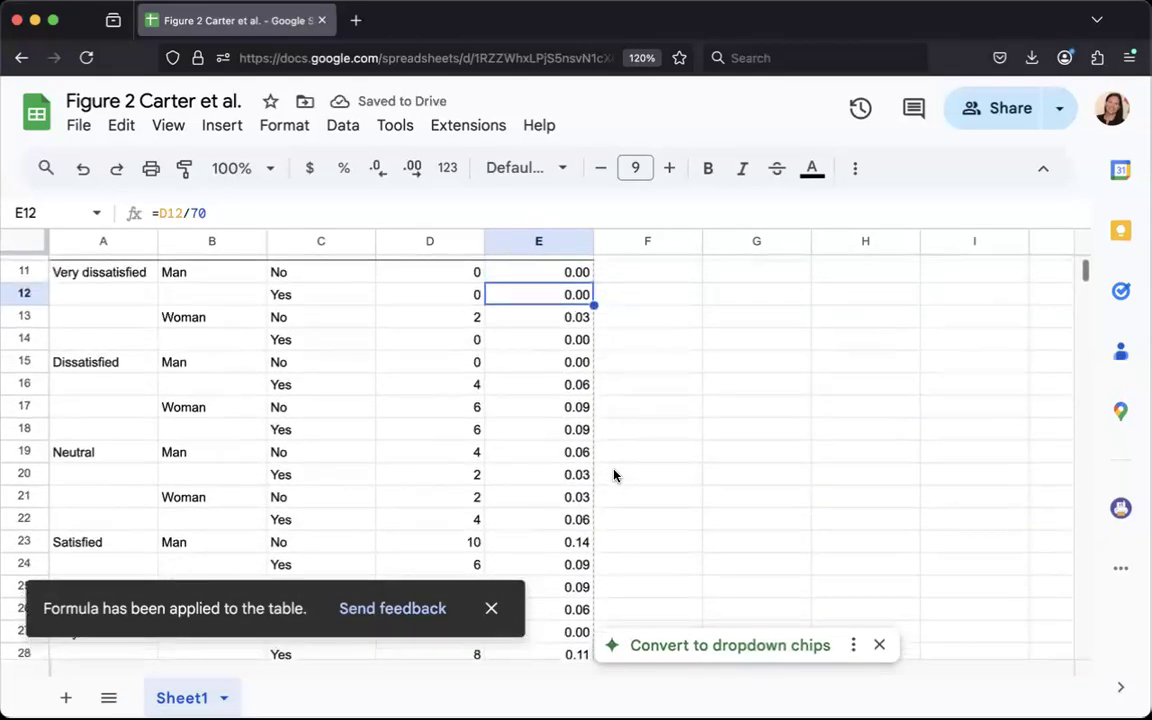
# Format the % of Total values in E11:E31 as percentages and review the column
pyautogui.moveTo(549, 302); pyautogui.dragTo(565, 462)
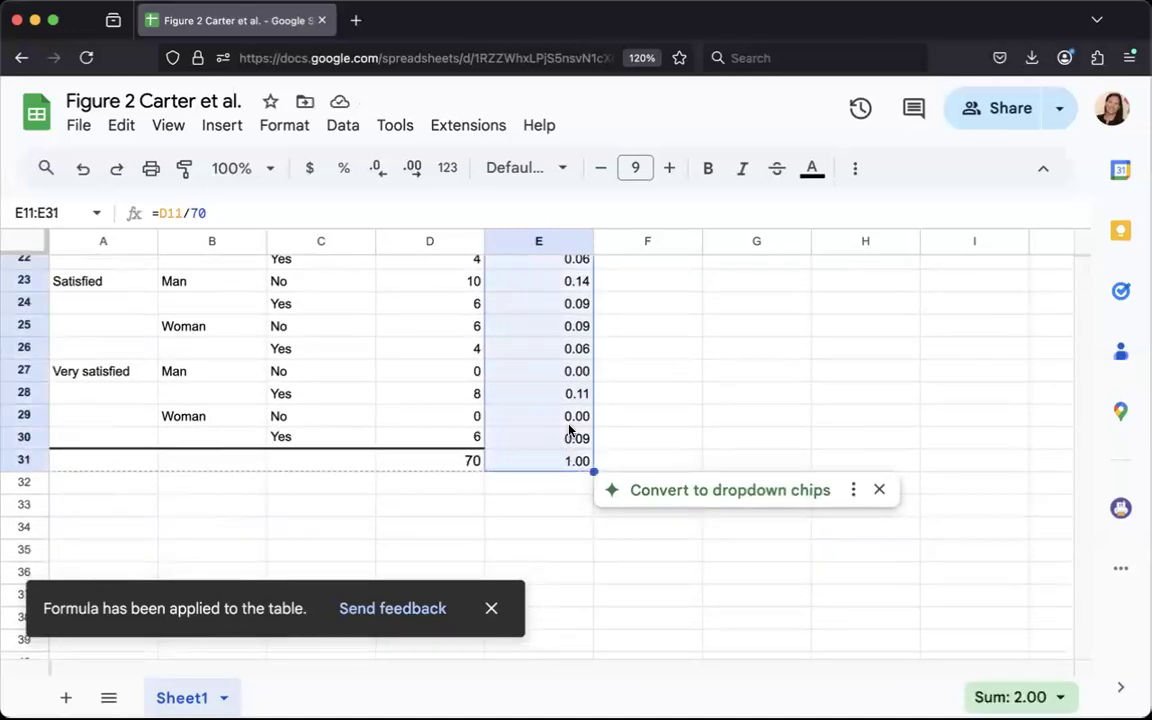
pyautogui.scroll(10, 571, 420)
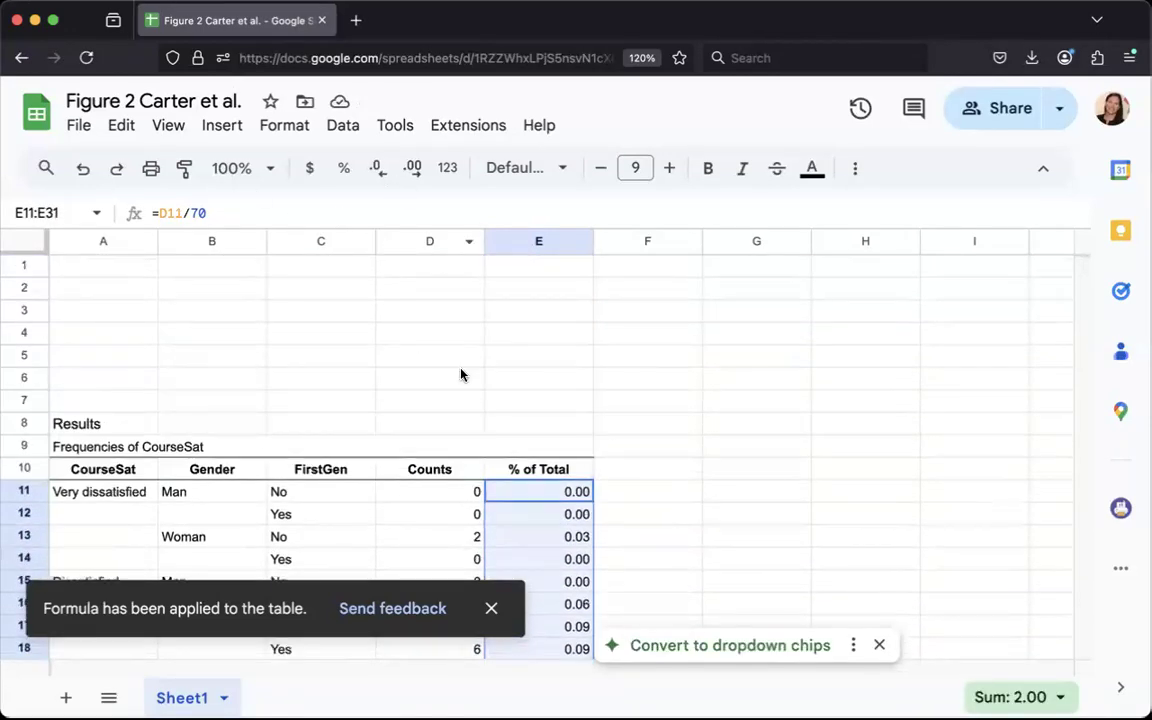
pyautogui.scroll(-5, 460, 375)
pyautogui.click(344, 170)
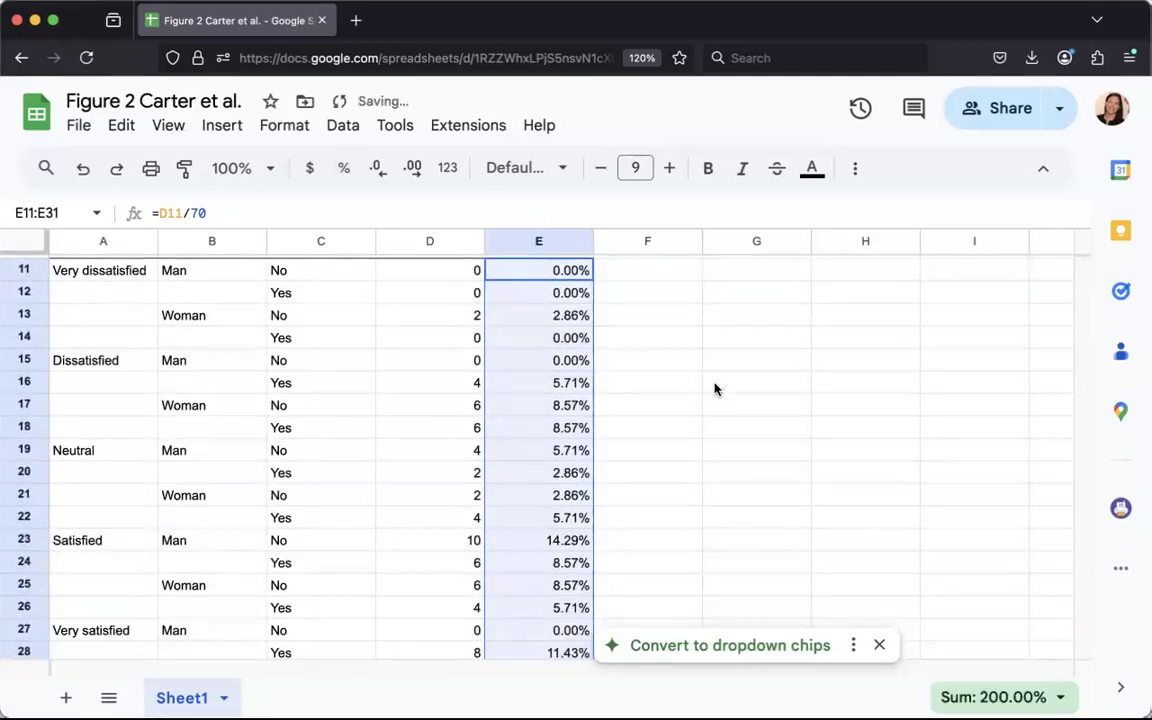
pyautogui.scroll(1, 715, 389)
pyautogui.scroll(-4, 715, 389)
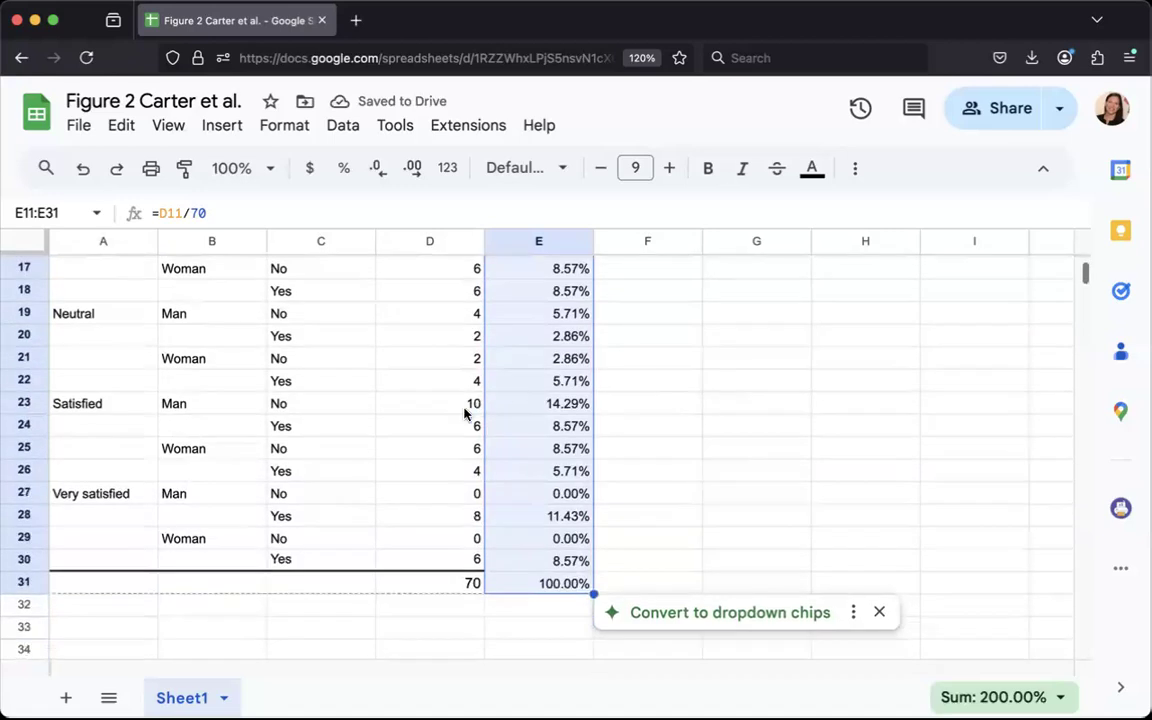
pyautogui.click(588, 405)
pyautogui.scroll(4, 720, 470)
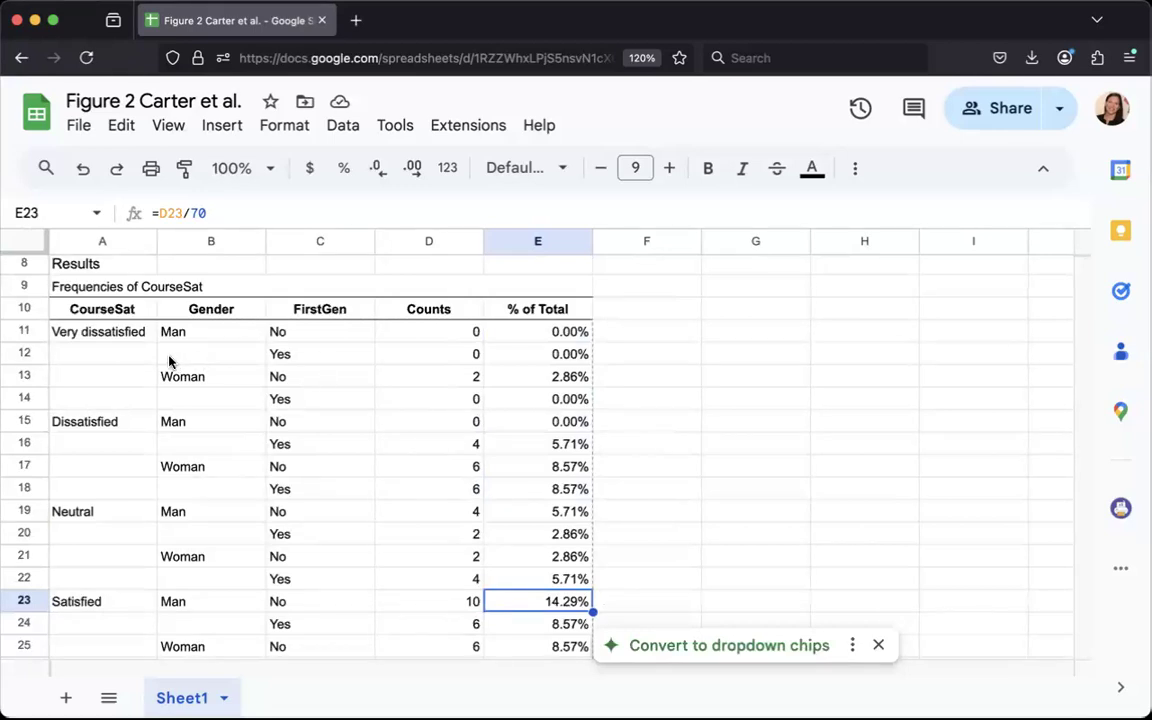
# Delete the Results row directly above the Frequencies of CourseSat title
pyautogui.scroll(1, 303, 364)
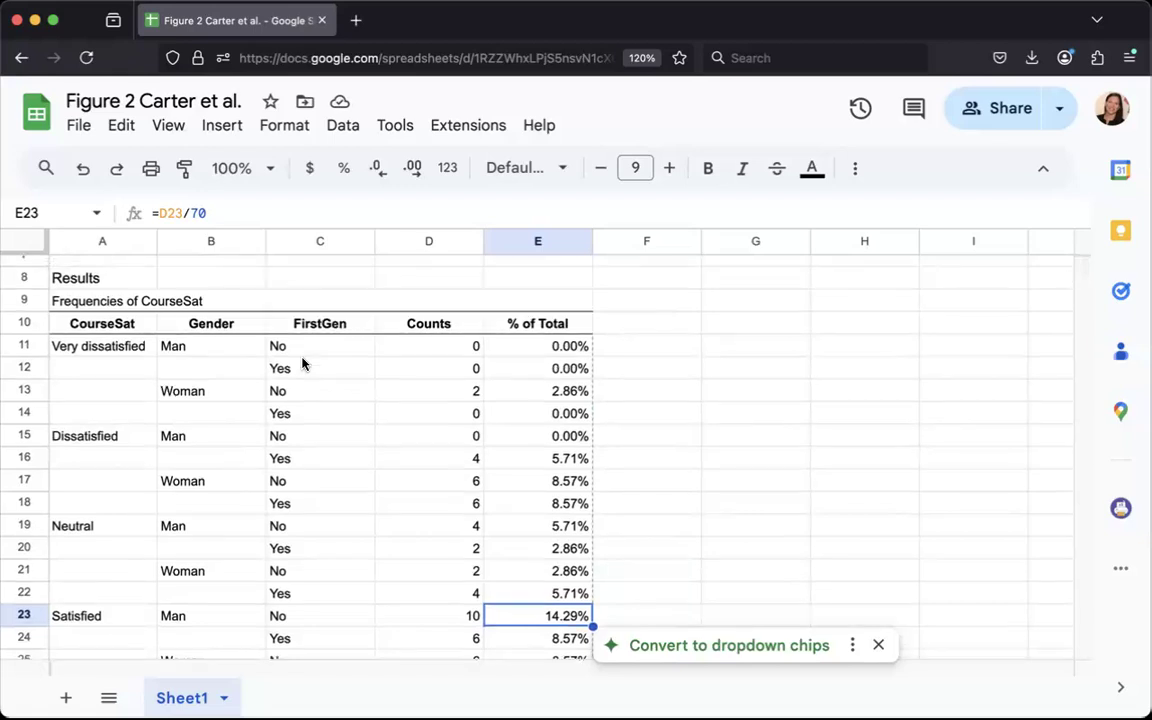
pyautogui.scroll(3, 308, 416)
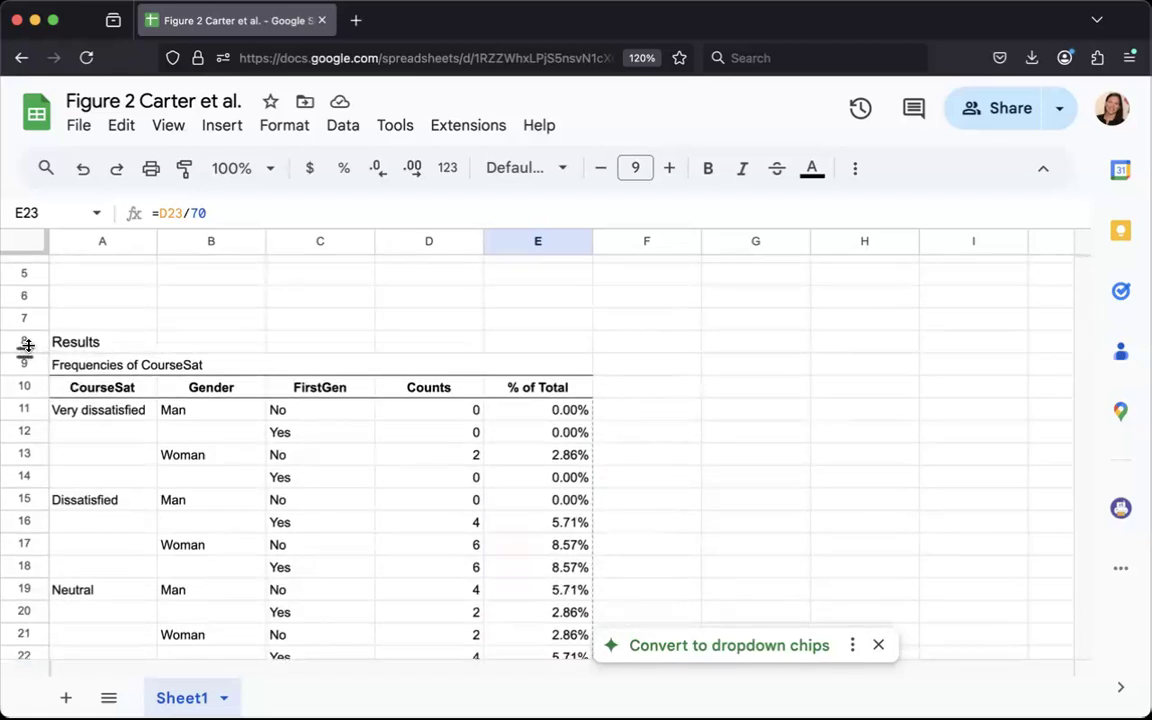
pyautogui.click(26, 341)
pyautogui.rightClick(27, 345)
pyautogui.click(100, 411)
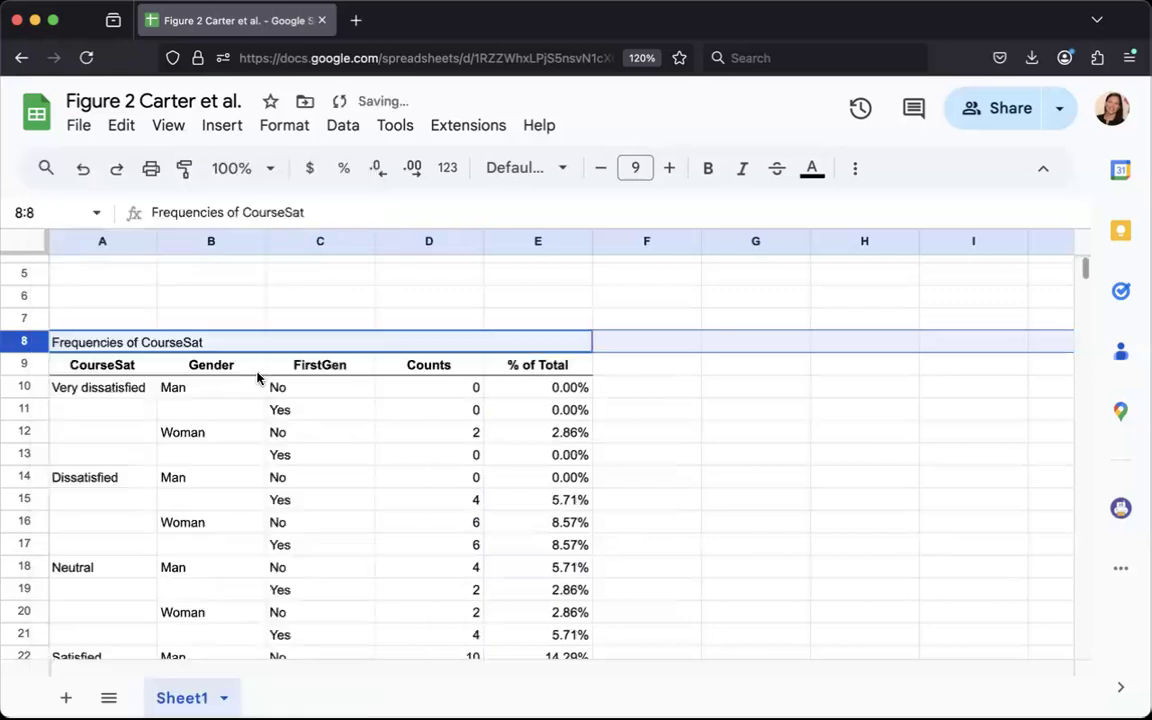
pyautogui.click(256, 322)
pyautogui.scroll(3, 264, 395)
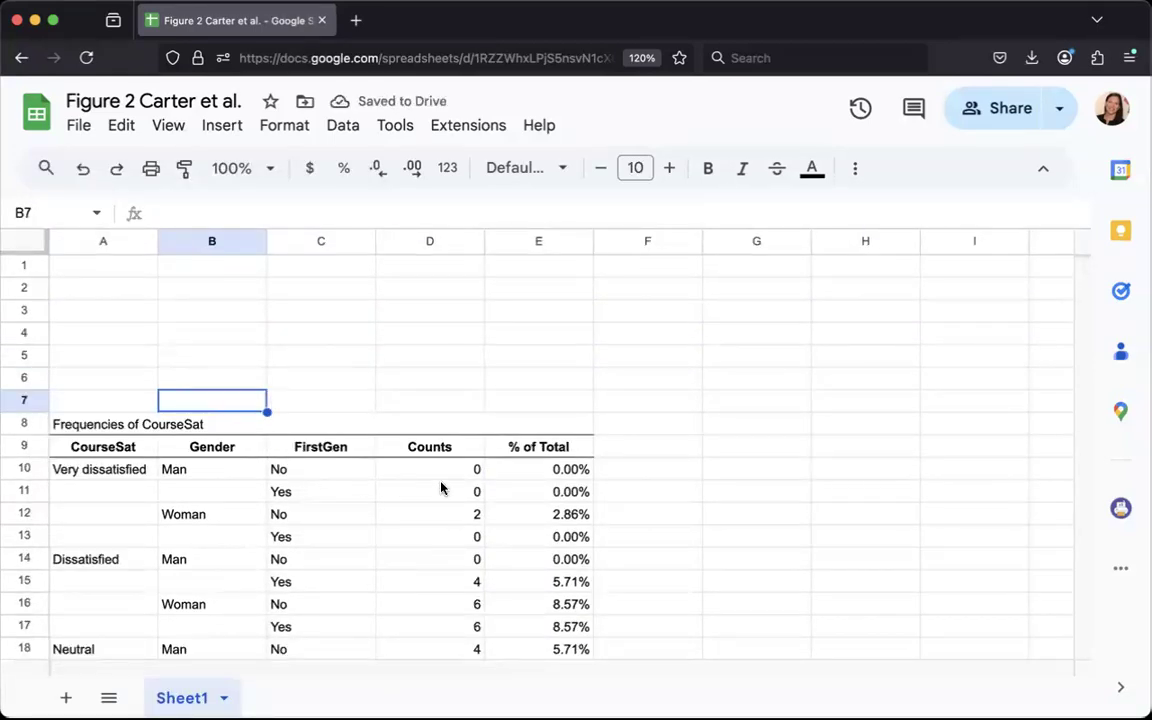
# Insert an empty column between the FirstGen and Counts columns
pyautogui.scroll(-5, 437, 478)
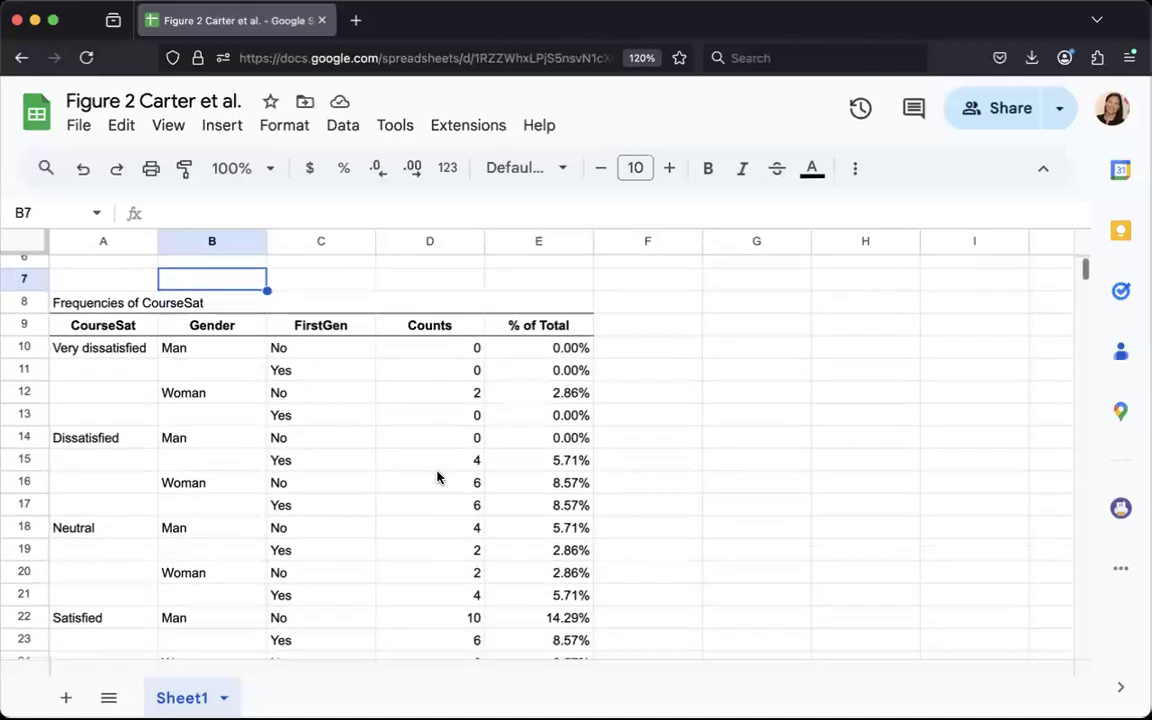
pyautogui.scroll(-2, 370, 424)
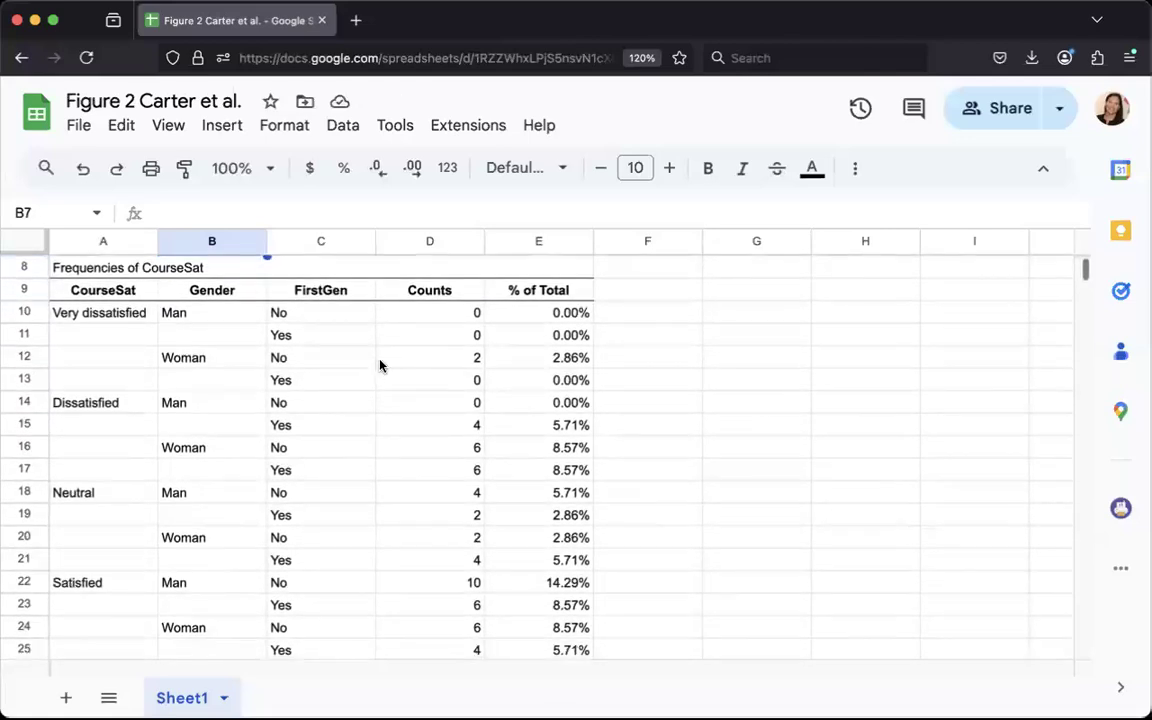
pyautogui.click(399, 243)
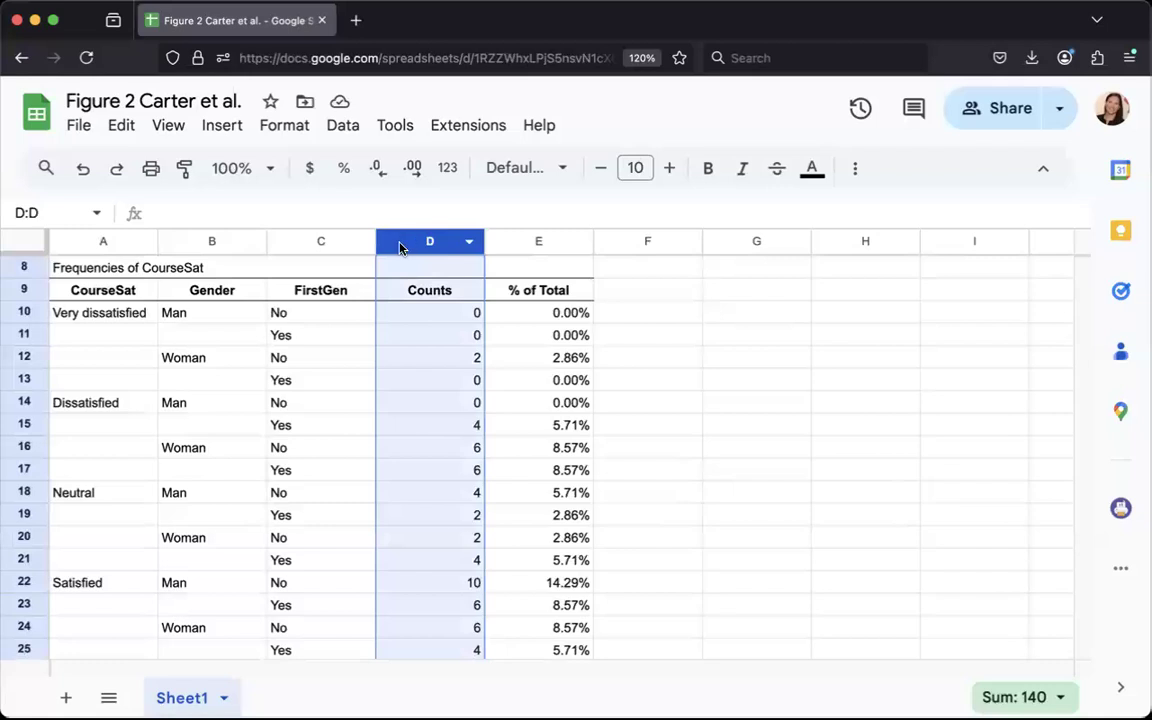
pyautogui.rightClick(399, 245)
pyautogui.click(481, 345)
pyautogui.scroll(-5, 435, 430)
# Enter GenderFG as the header of the new column in D9
pyautogui.click(425, 334)
pyautogui.scroll(-1, 480, 360)
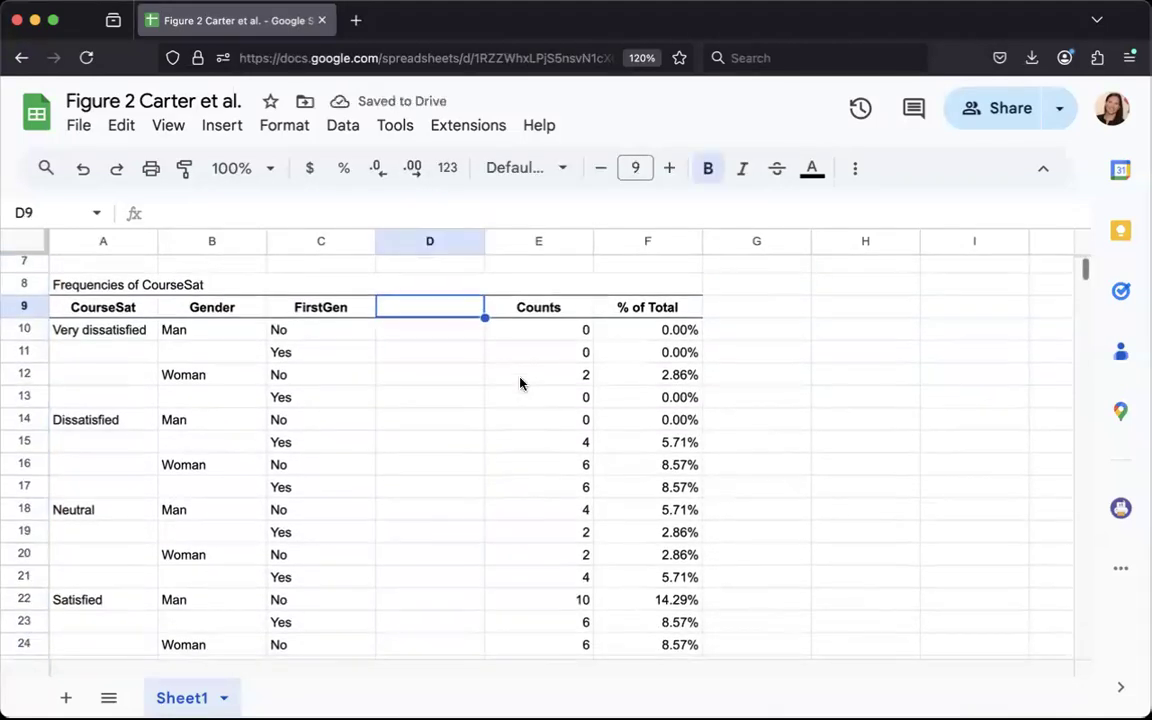
pyautogui.scroll(-1, 505, 395)
pyautogui.scroll(-1, 464, 405)
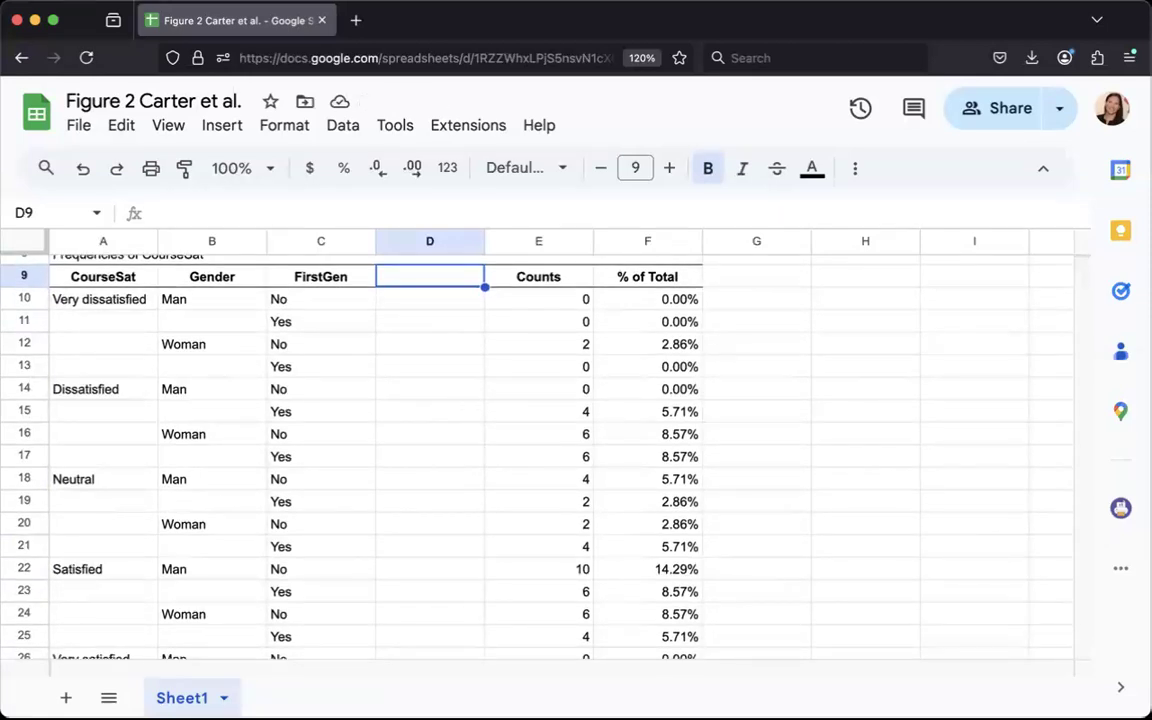
pyautogui.write('GenderFG')
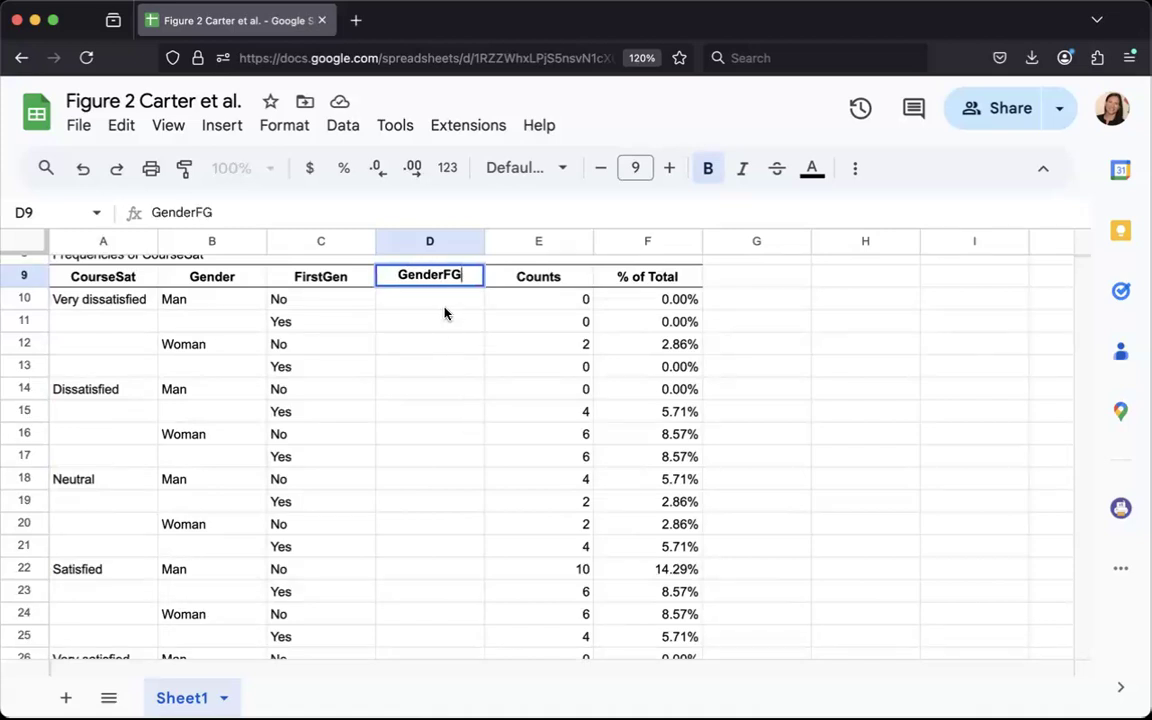
pyautogui.press('Return')
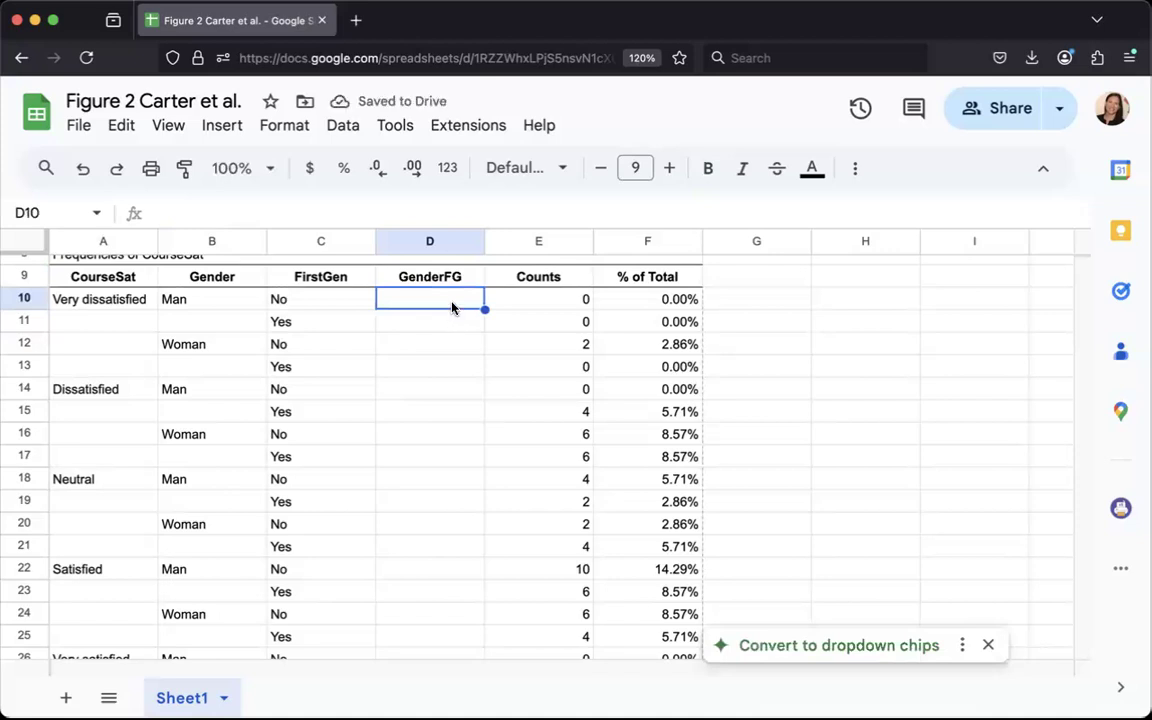
# Fill the blank Gender cells of the Very dissatisfied group with Man in B11 and Woman in B13
pyautogui.click(218, 308)
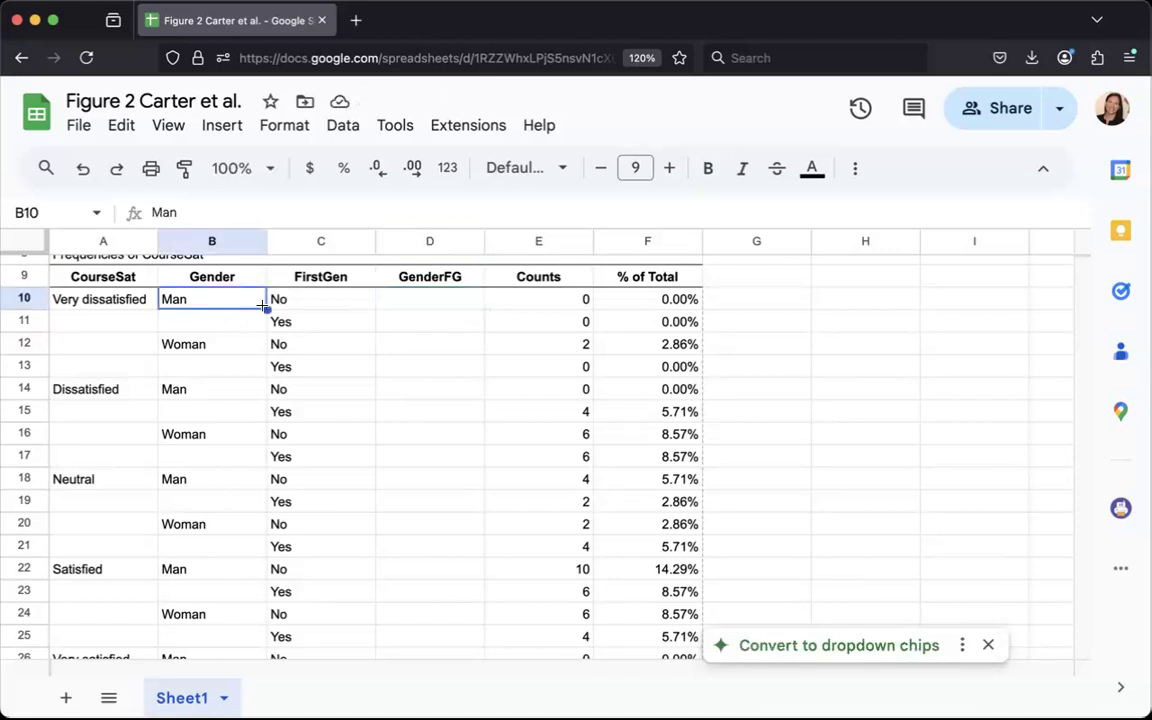
pyautogui.moveTo(266, 310); pyautogui.dragTo(245, 372)
pyautogui.click(262, 346)
pyautogui.moveTo(208, 299); pyautogui.dragTo(238, 414)
pyautogui.click(218, 392)
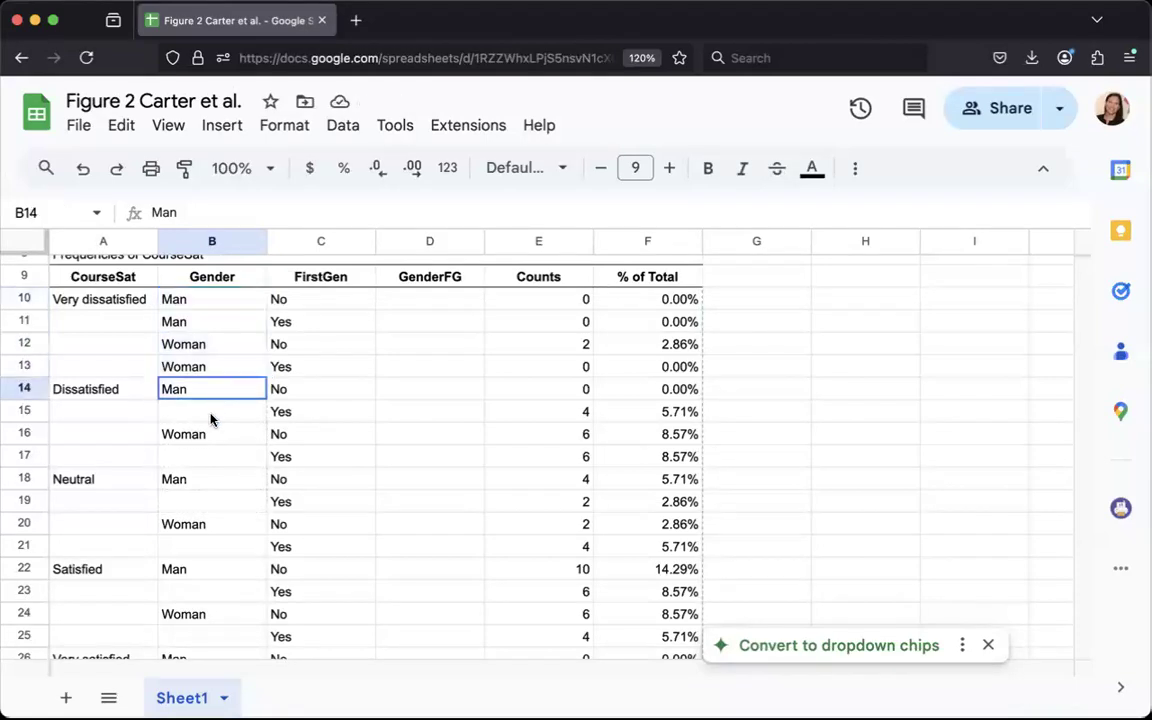
pyautogui.click(207, 414)
pyautogui.click(99, 392)
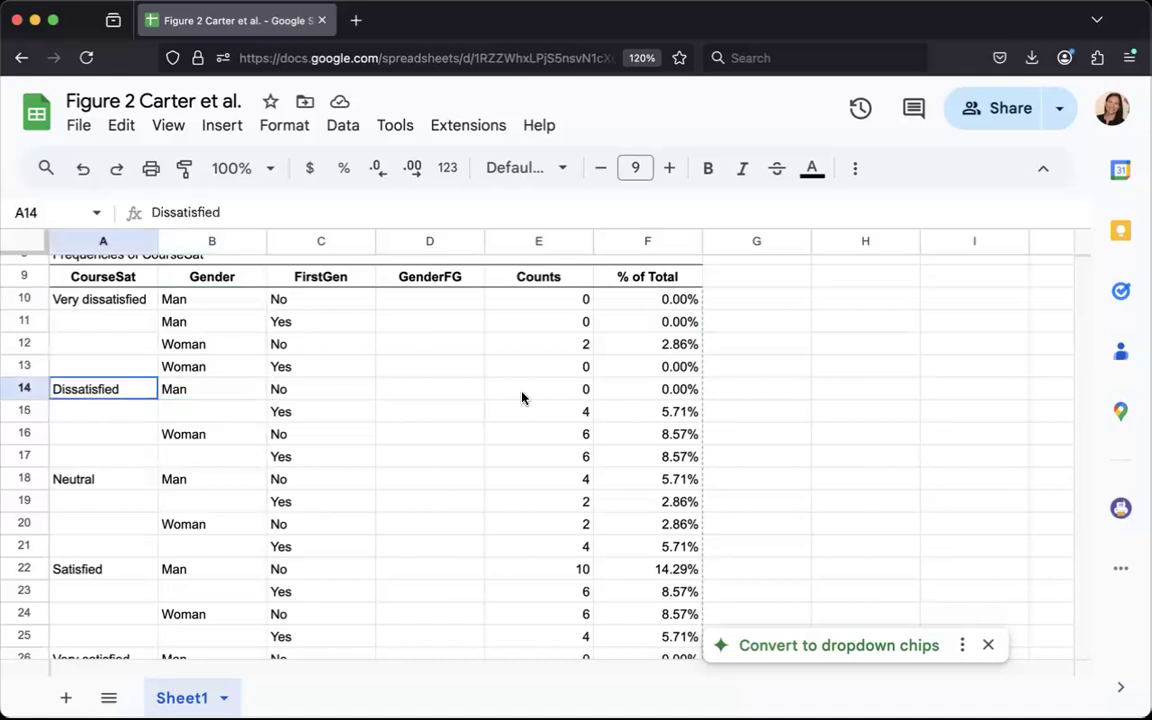
pyautogui.keyDown('shift'); pyautogui.click(696, 398); pyautogui.keyUp('shift')
pyautogui.keyDown('shift'); pyautogui.click(696, 405); pyautogui.keyUp('shift')
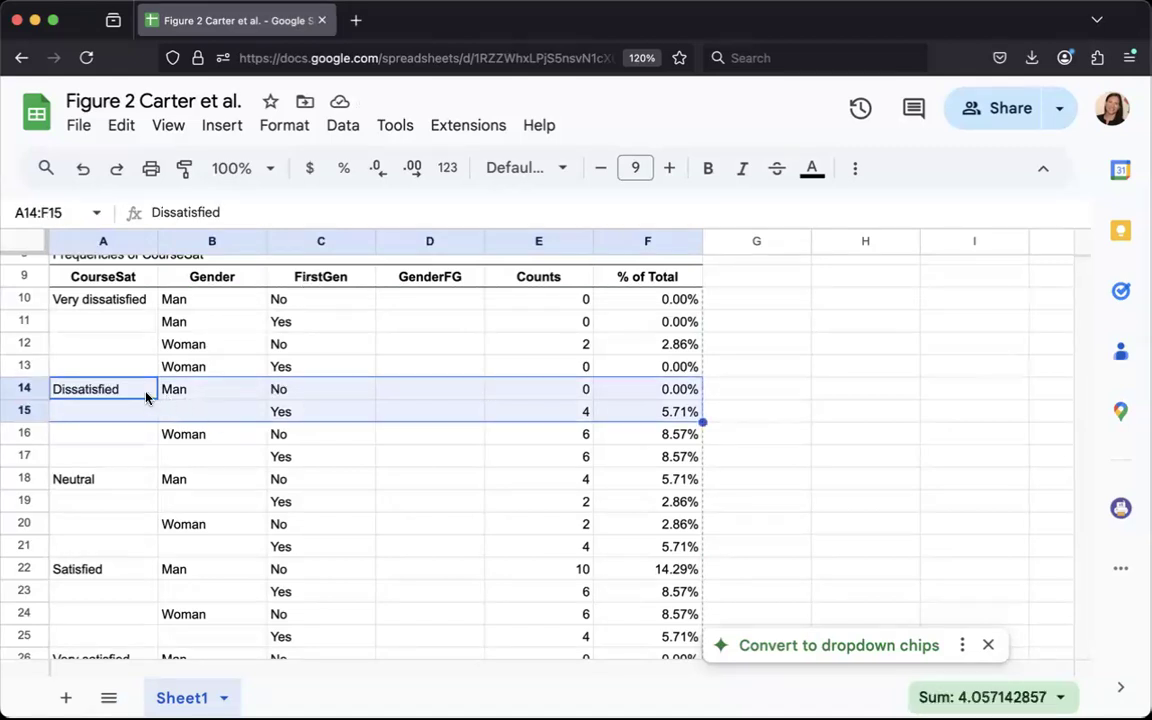
# Repeat the Gender labels from B10:B13 down the column through B29 and check the filled rows
pyautogui.moveTo(172, 300); pyautogui.dragTo(198, 362)
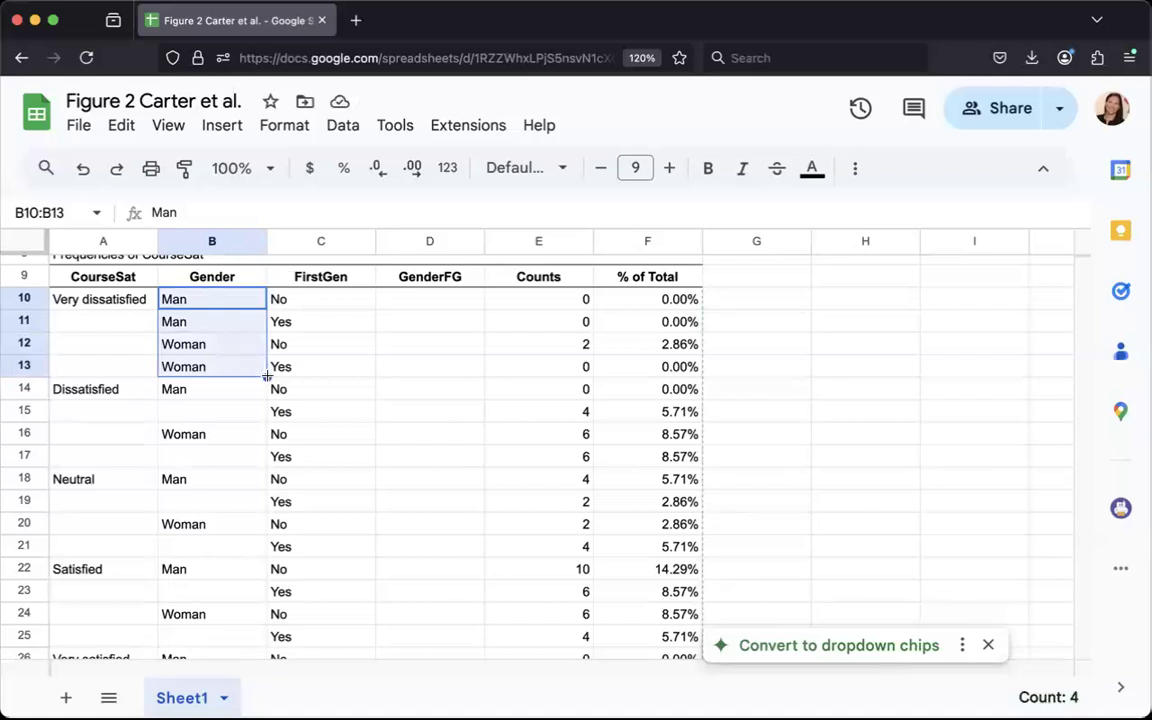
pyautogui.scroll(-2, 239, 622)
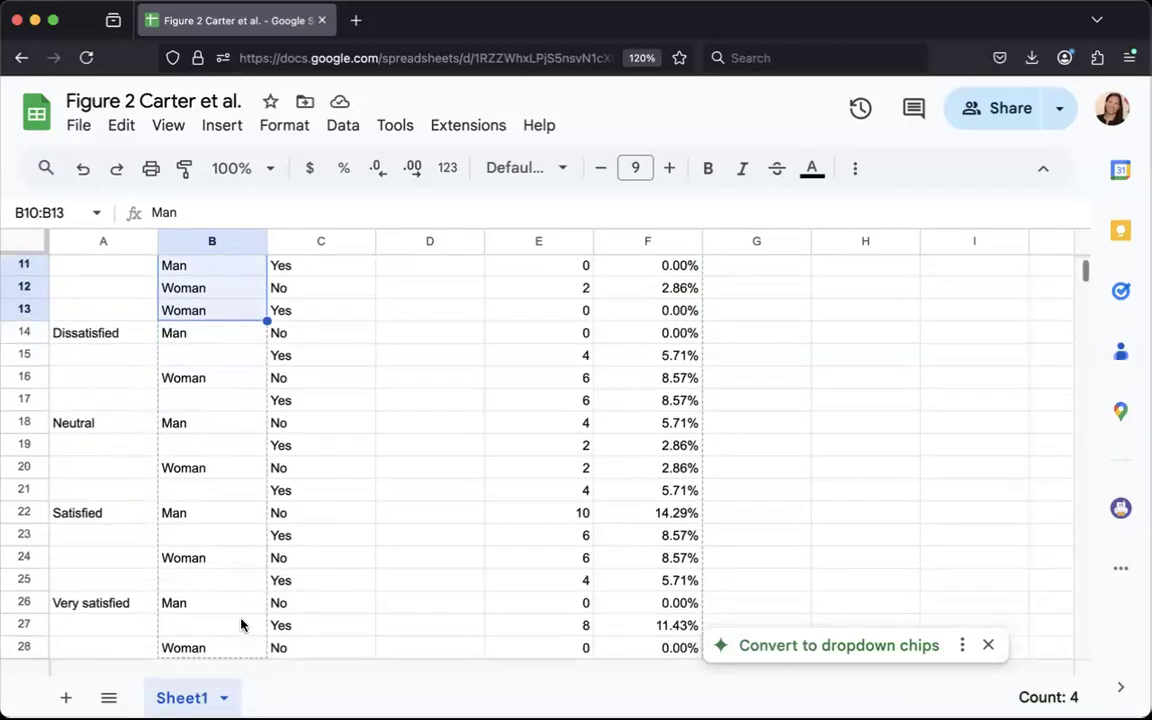
pyautogui.moveTo(238, 624); pyautogui.dragTo(239, 622)
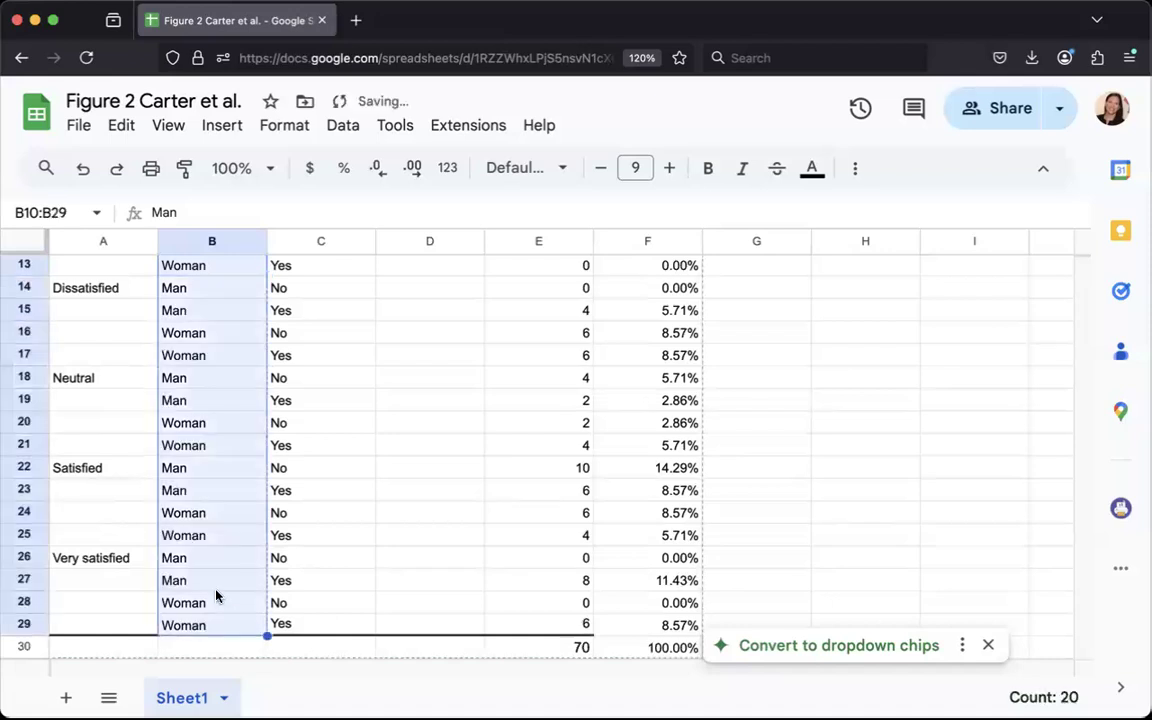
pyautogui.scroll(4, 216, 596)
pyautogui.scroll(-2, 330, 420)
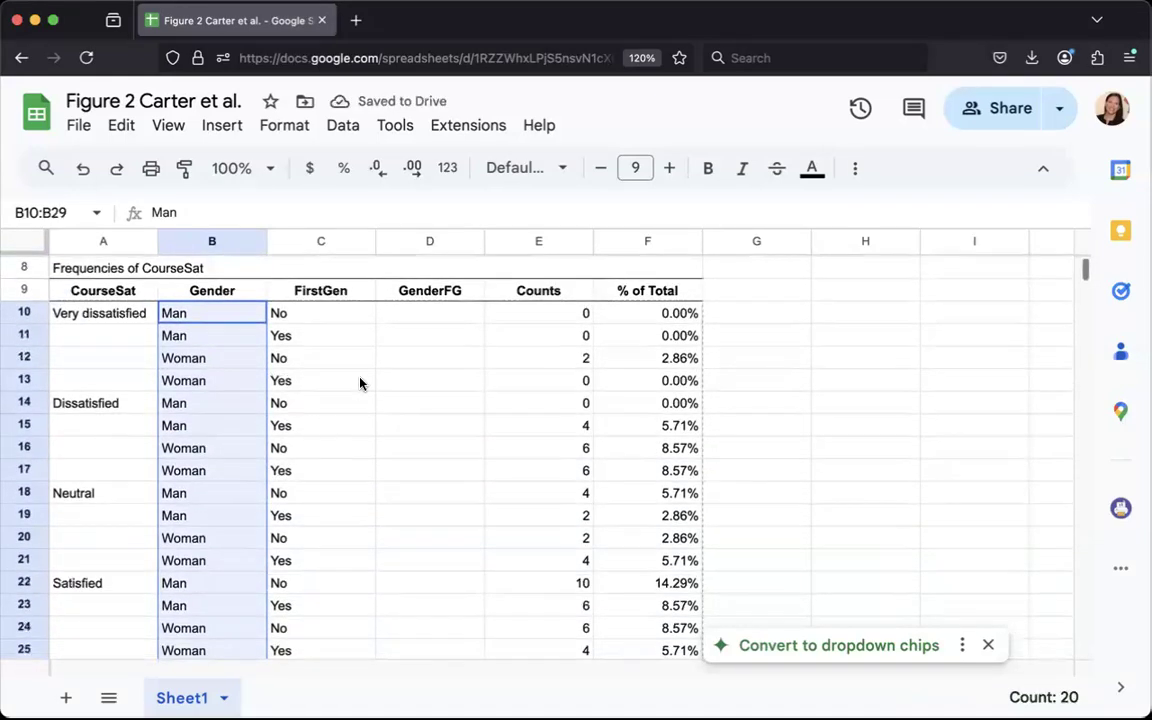
# Enter the formula =B10&" "&C10 in D10 to combine the Gender and FirstGen labels
pyautogui.click(401, 322)
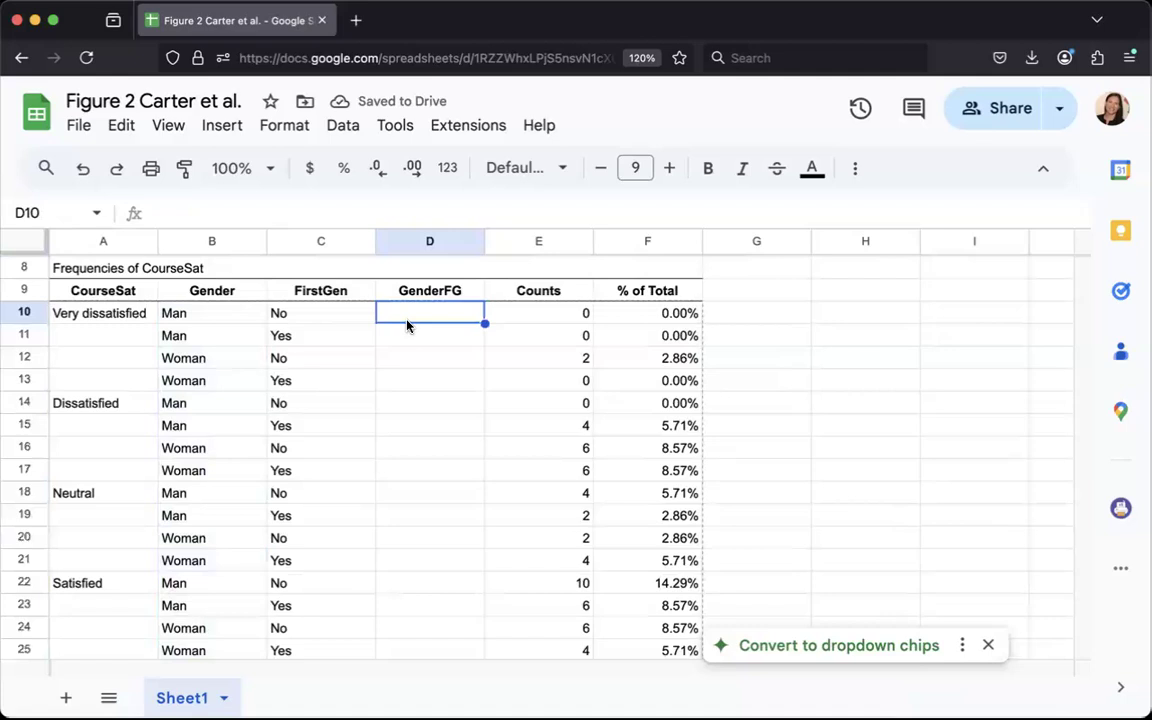
pyautogui.write('=')
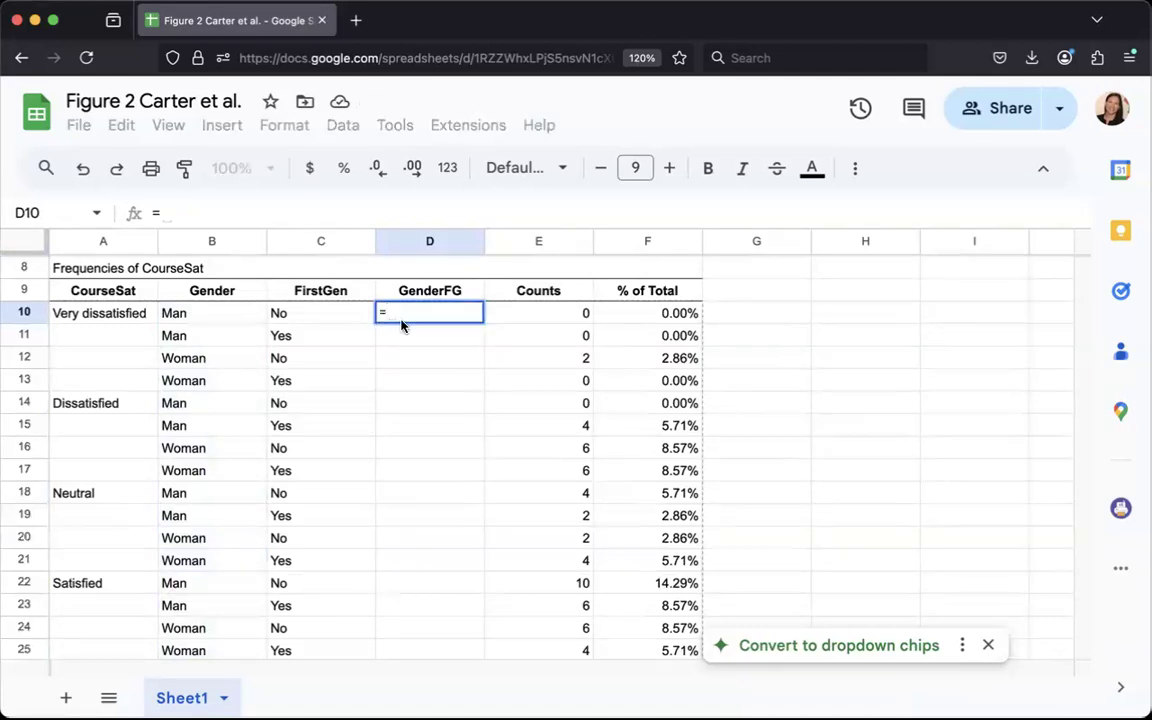
pyautogui.click(216, 319)
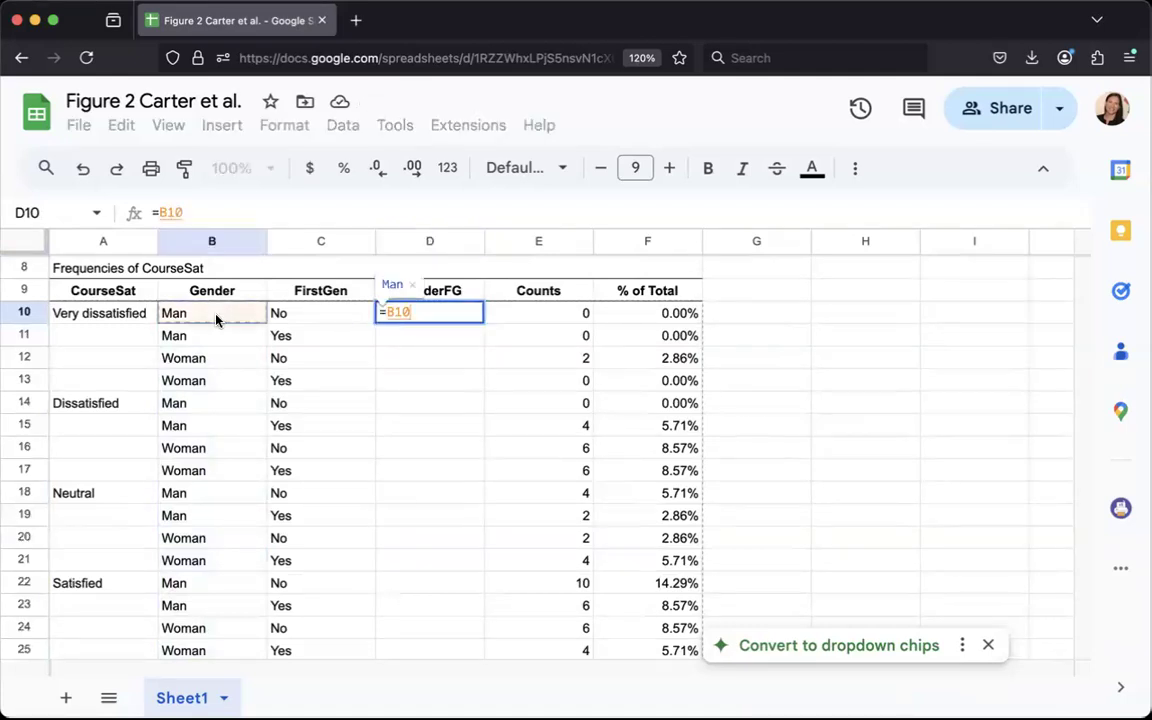
pyautogui.write('&')
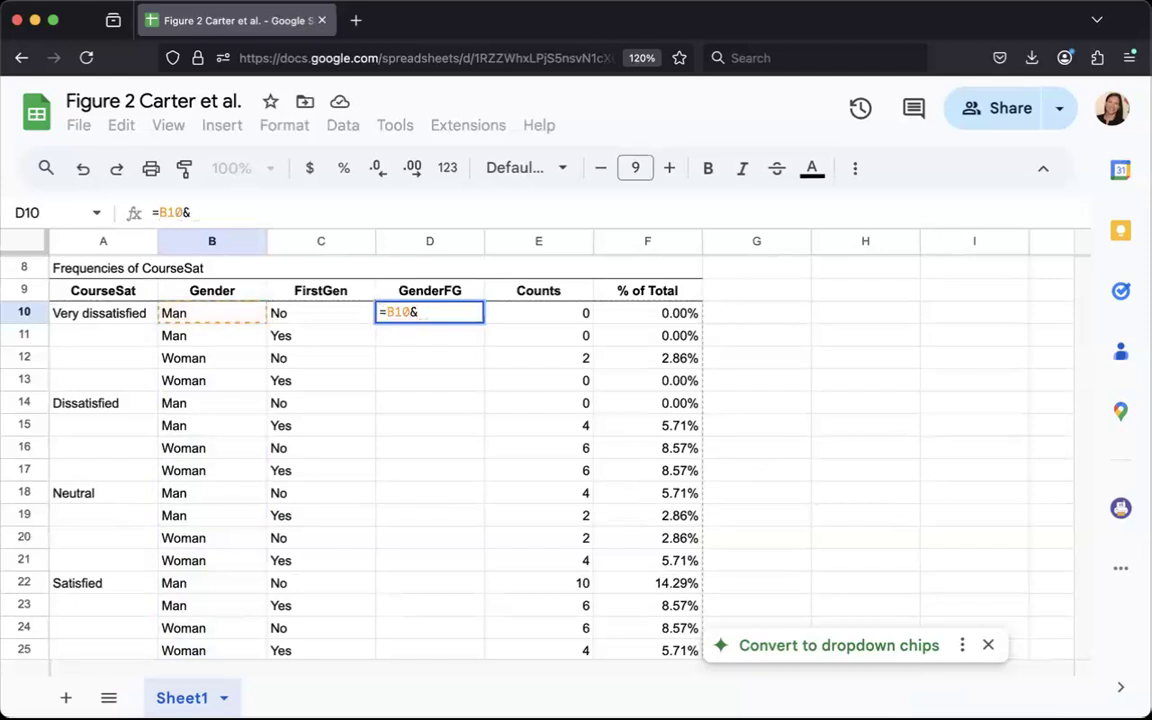
pyautogui.write('"')
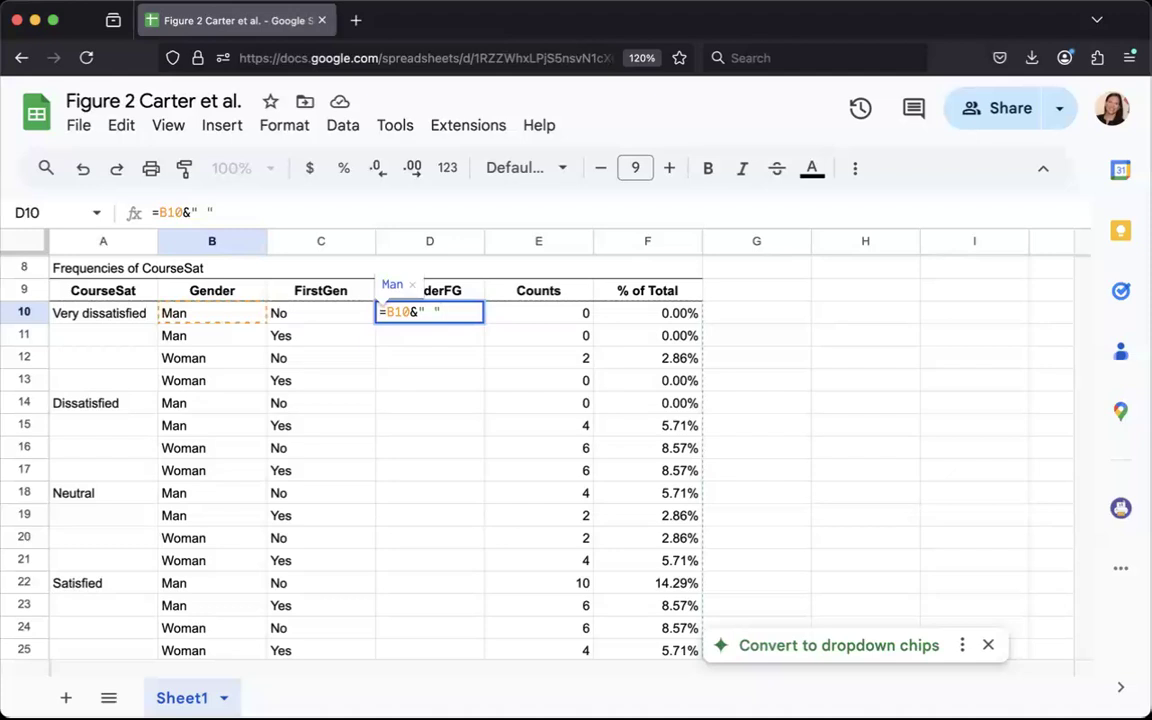
pyautogui.click(303, 318)
pyautogui.click(432, 324)
pyautogui.doubleClick(440, 316)
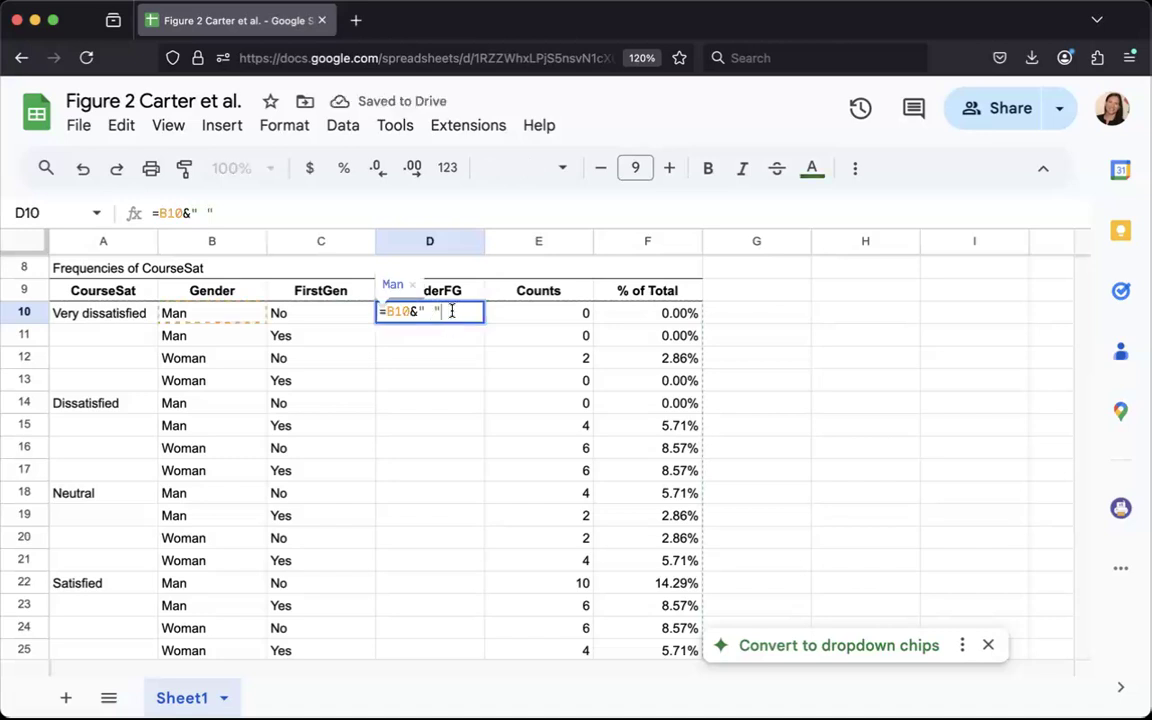
pyautogui.write('&')
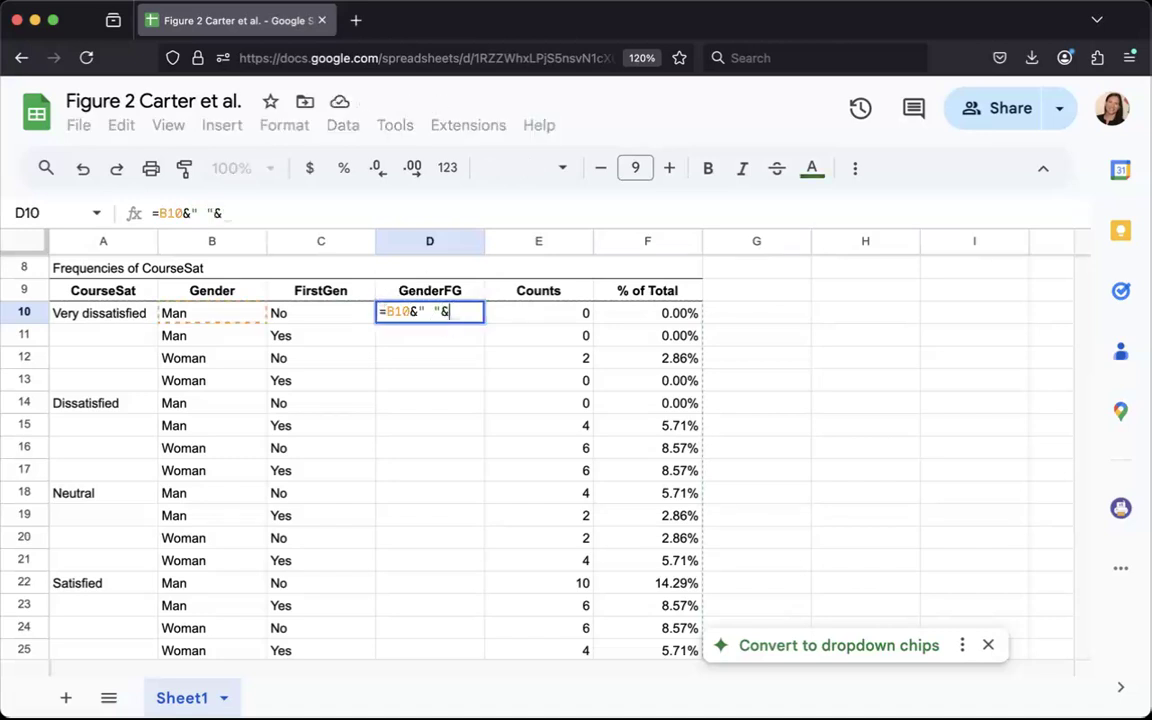
pyautogui.click(345, 321)
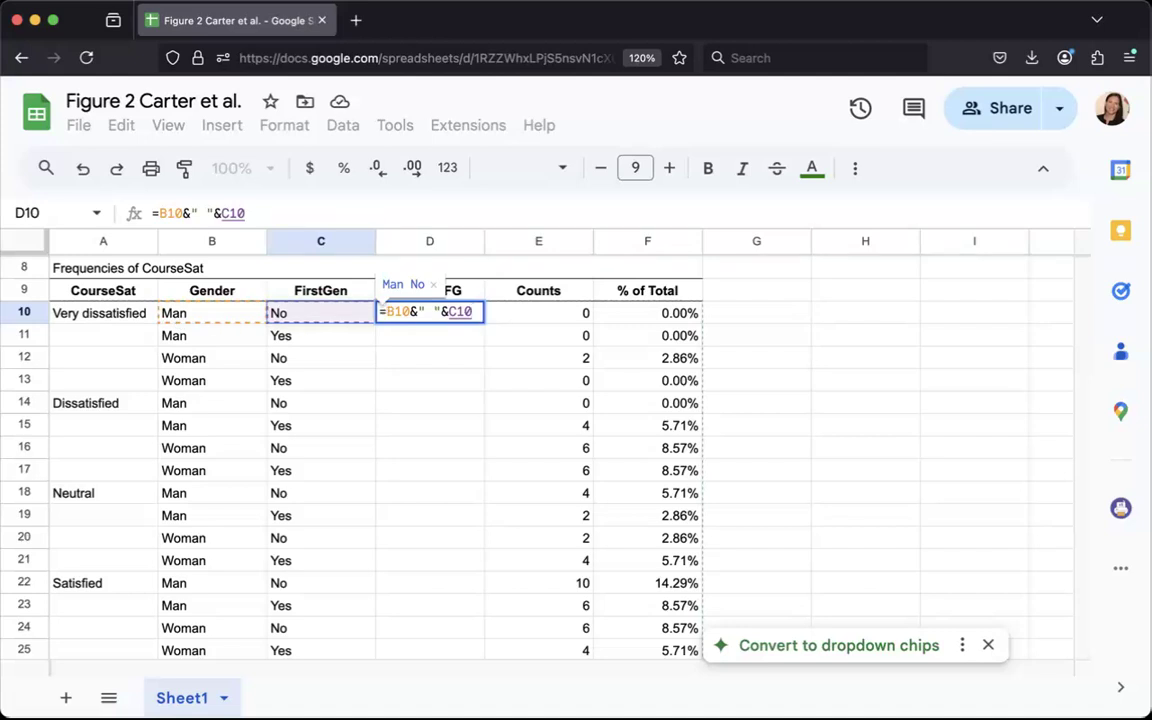
pyautogui.press('Return')
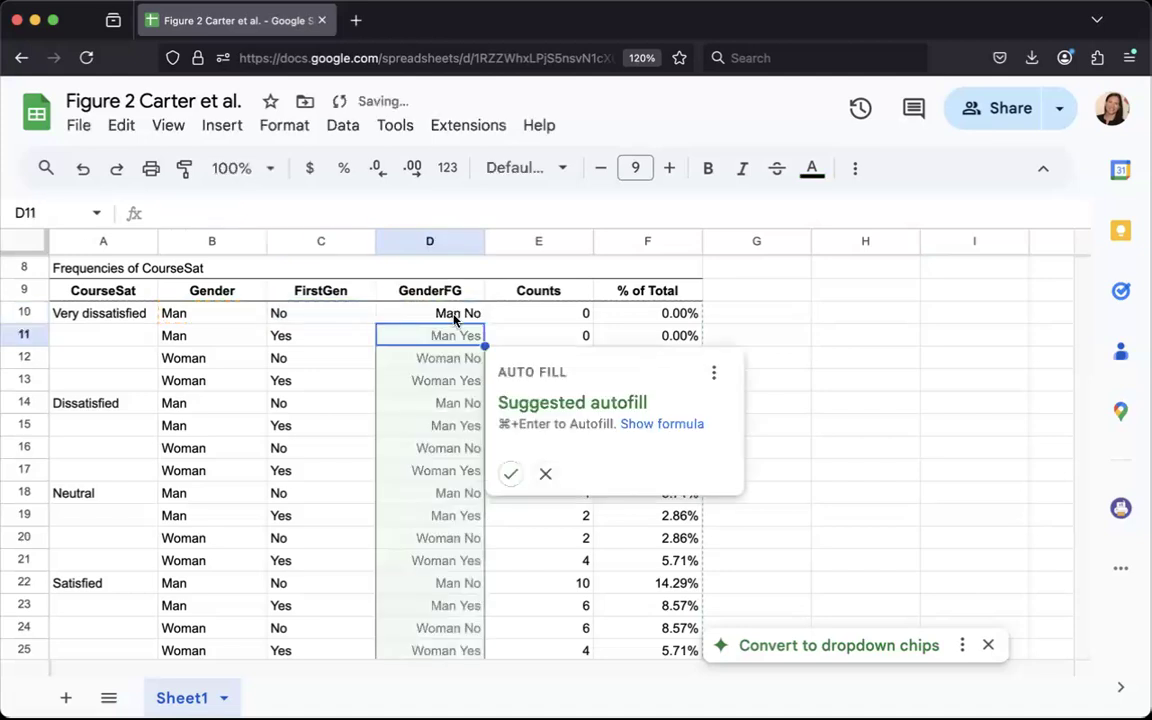
# Accept the suggested autofill for the rest of the GenderFG column and review the combined labels
pyautogui.click(509, 472)
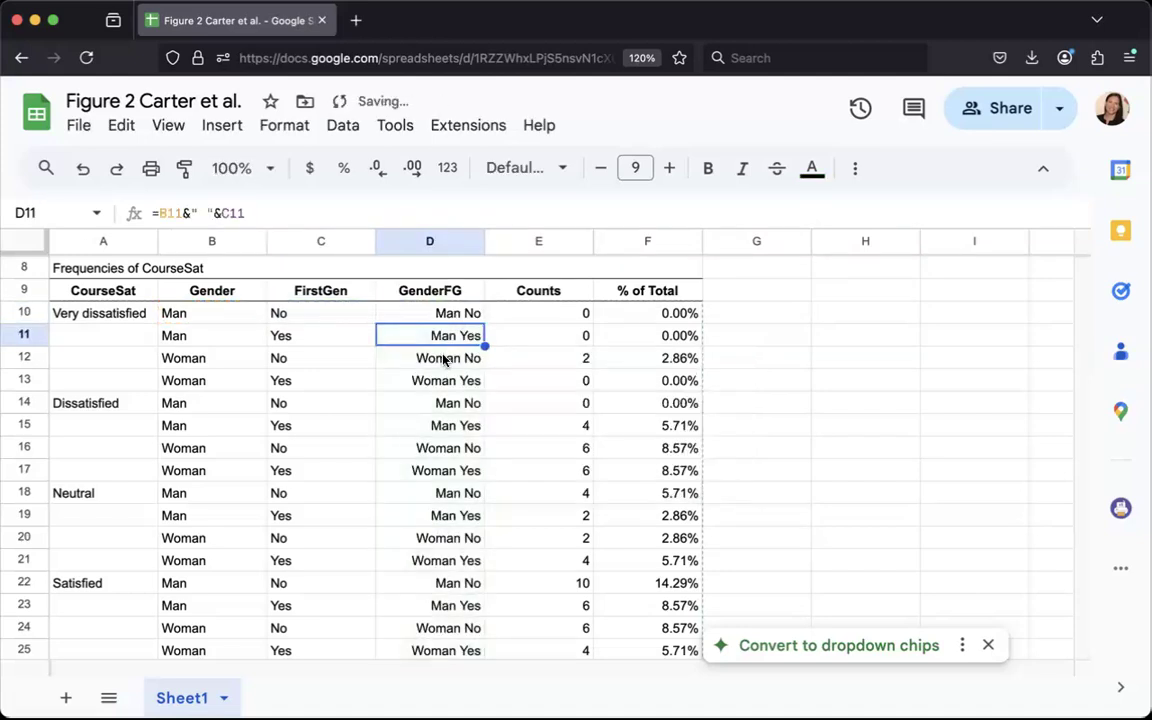
pyautogui.scroll(-5, 462, 385)
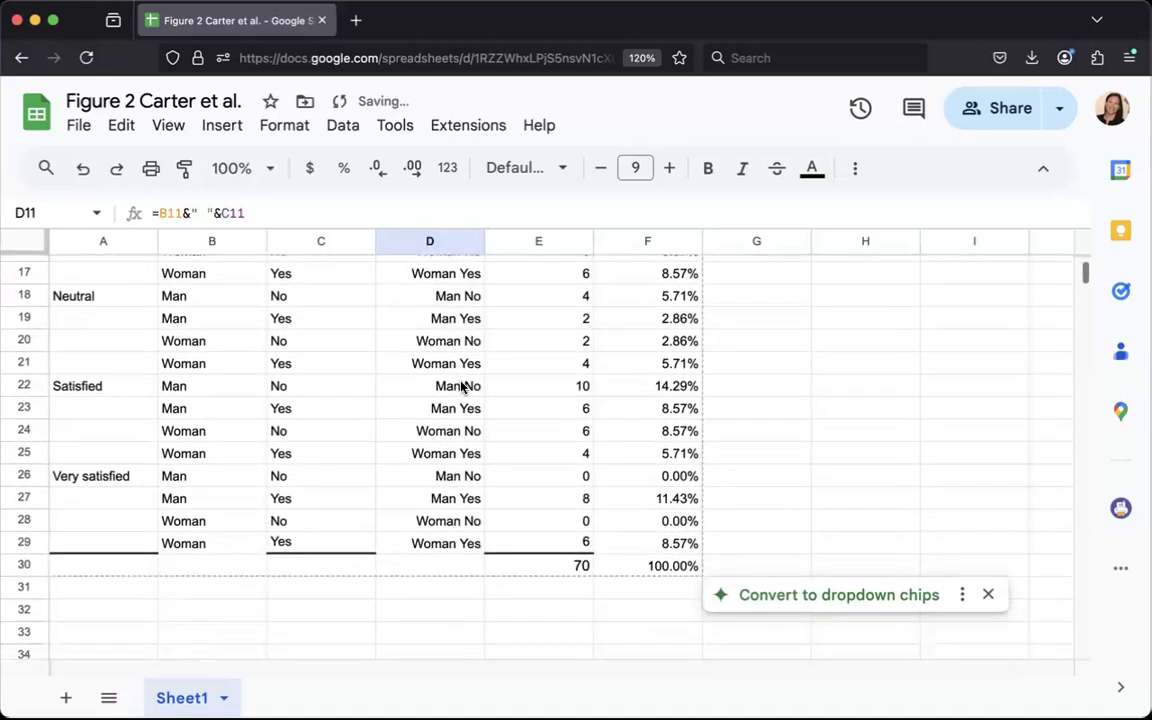
pyautogui.scroll(6, 463, 389)
pyautogui.scroll(-2, 465, 382)
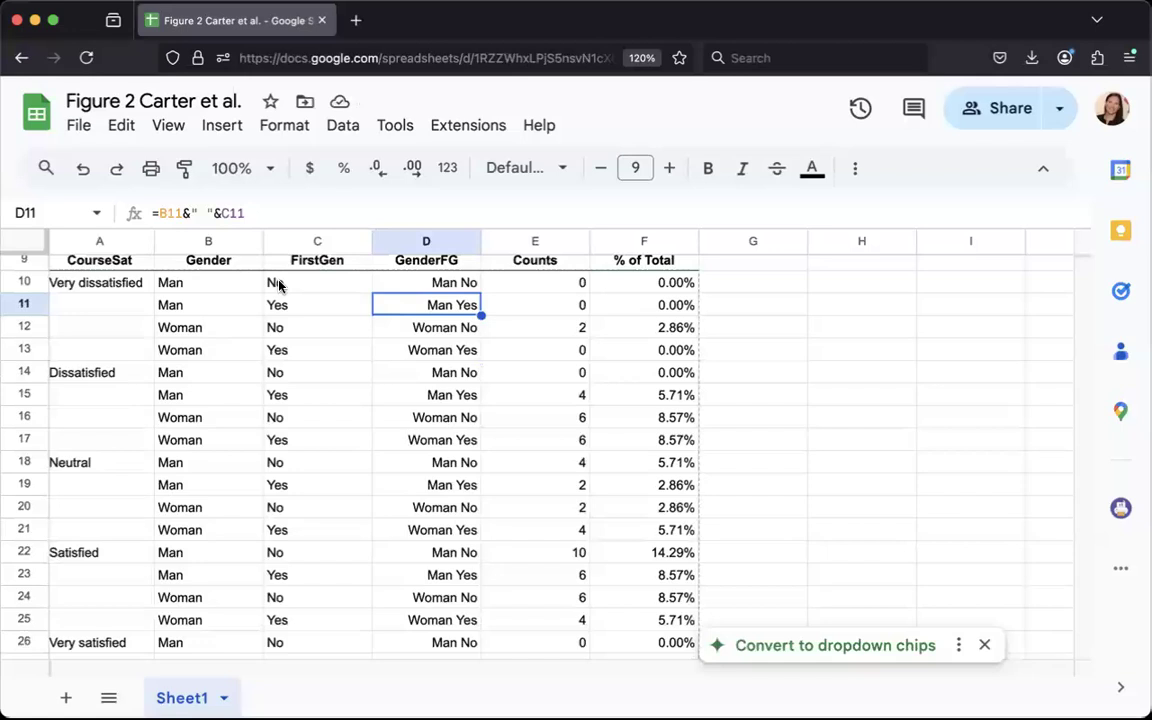
# Replace the first two FirstGen entries with Non-FG in C10 and FG in C11
pyautogui.click(332, 288)
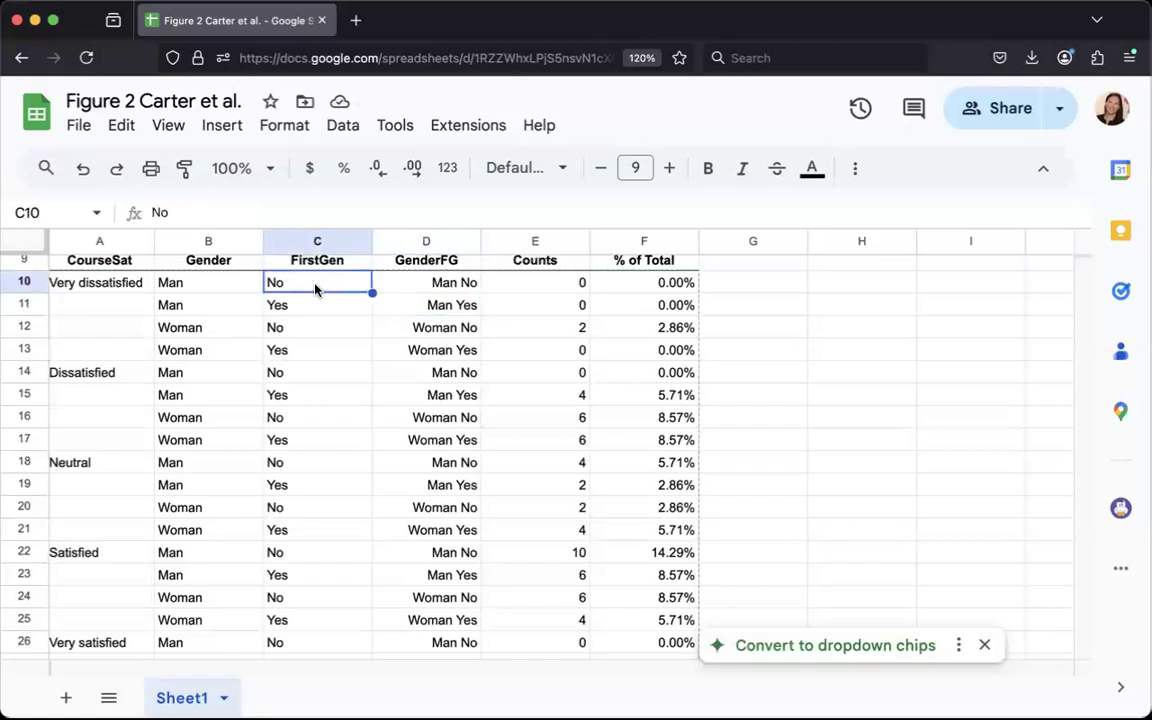
pyautogui.scroll(1, 315, 286)
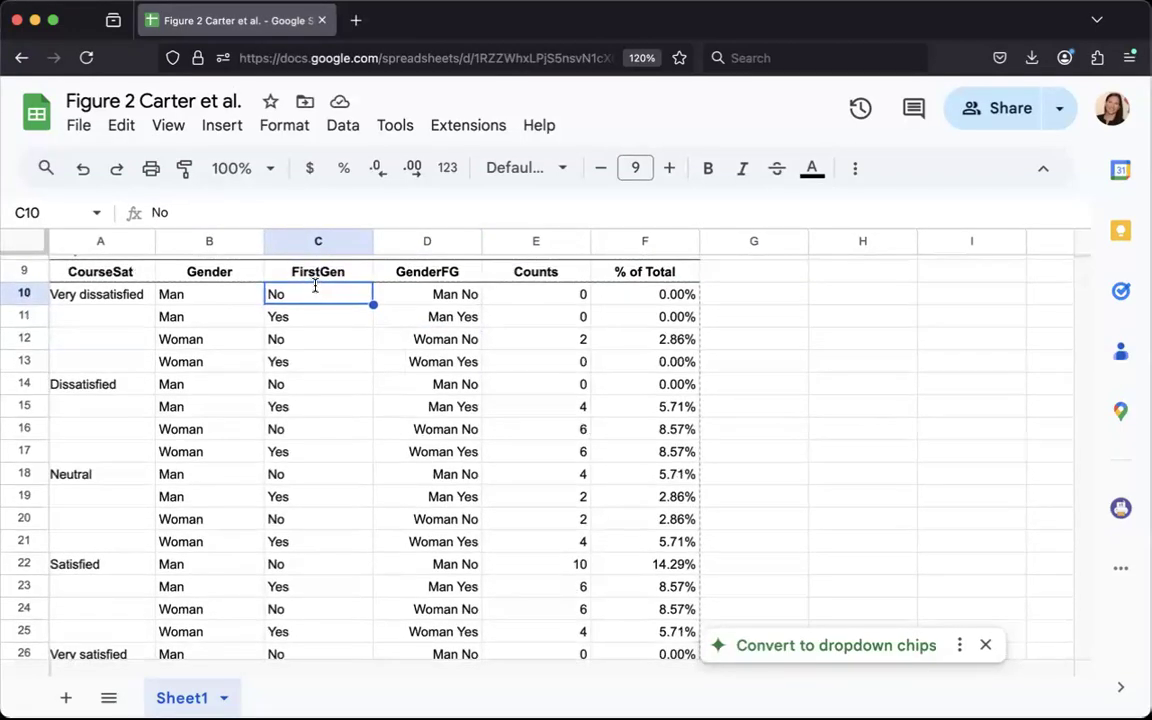
pyautogui.doubleClick(315, 286)
pyautogui.write('n-First')
pyautogui.press('BackSpace')
pyautogui.press('BackSpace')
pyautogui.press('BackSpace')
pyautogui.press('BackSpace')
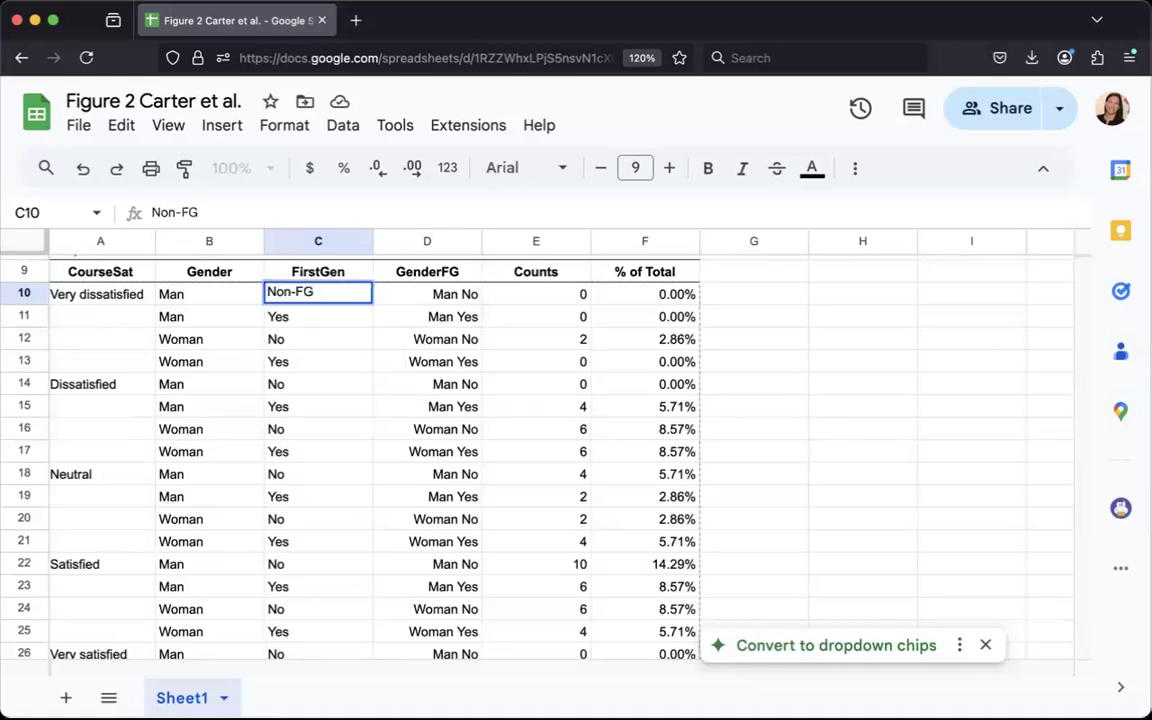
pyautogui.write('G')
pyautogui.press('Return')
pyautogui.write('FG')
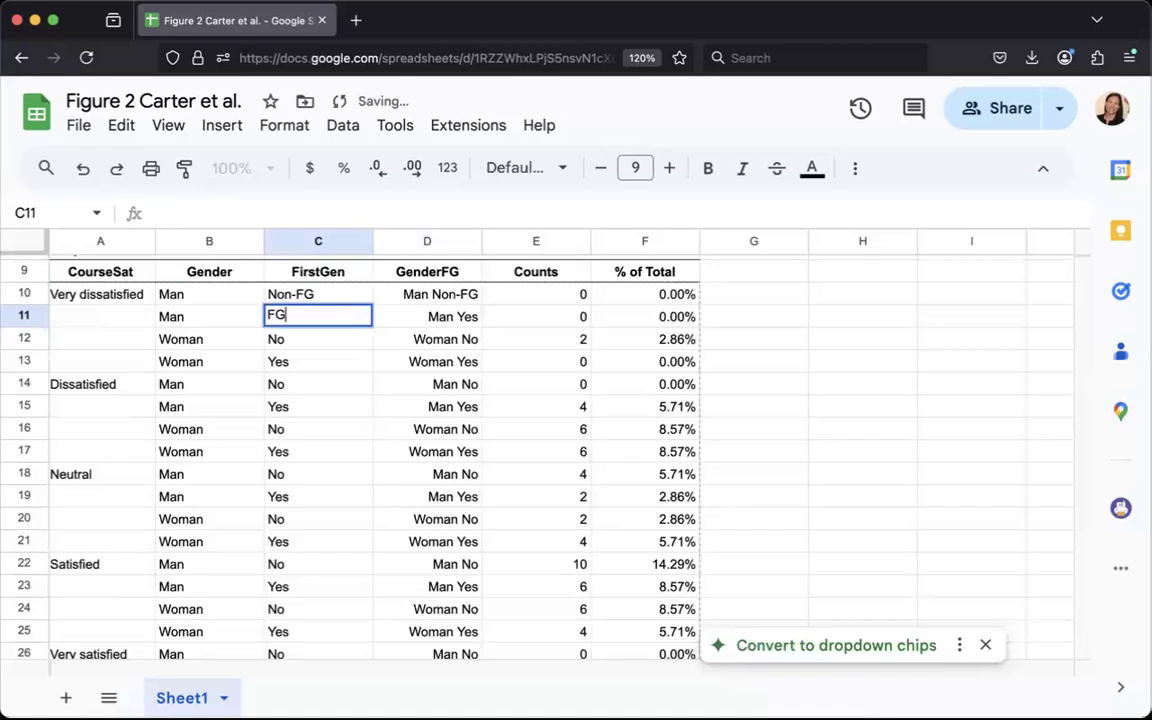
pyautogui.press('Return')
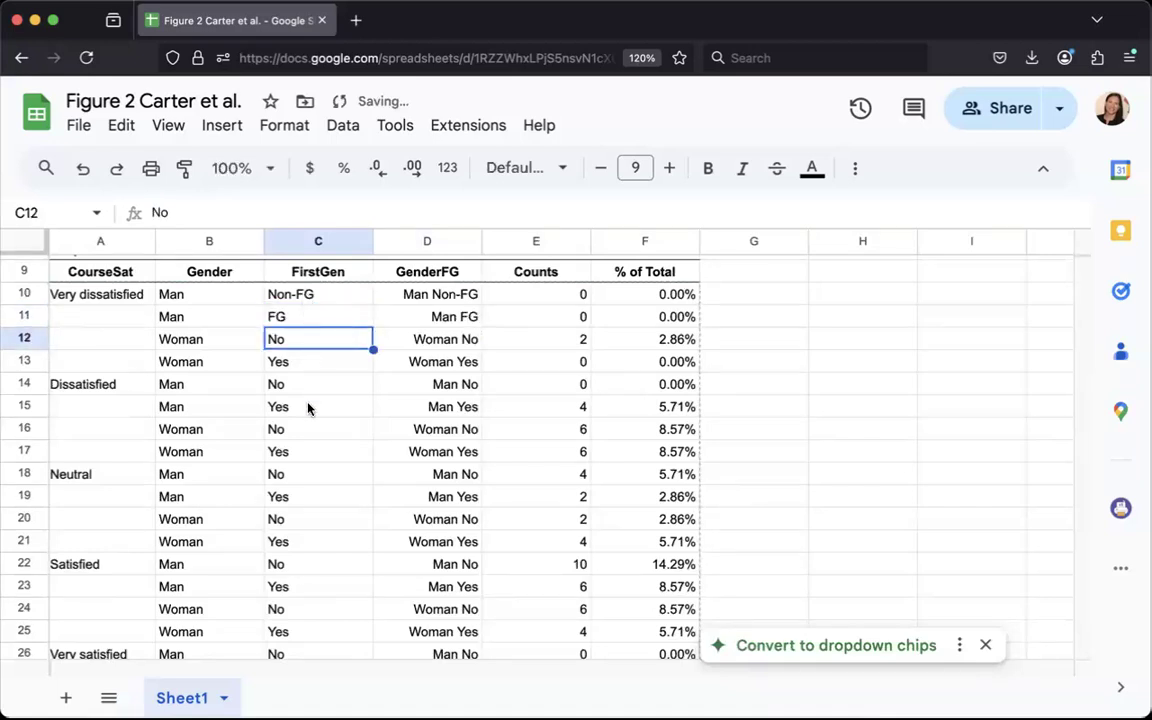
# Replace the Woman rows' FirstGen entries in the Very dissatisfied group with Non-FG in C12 and FG in C13
pyautogui.click(285, 369)
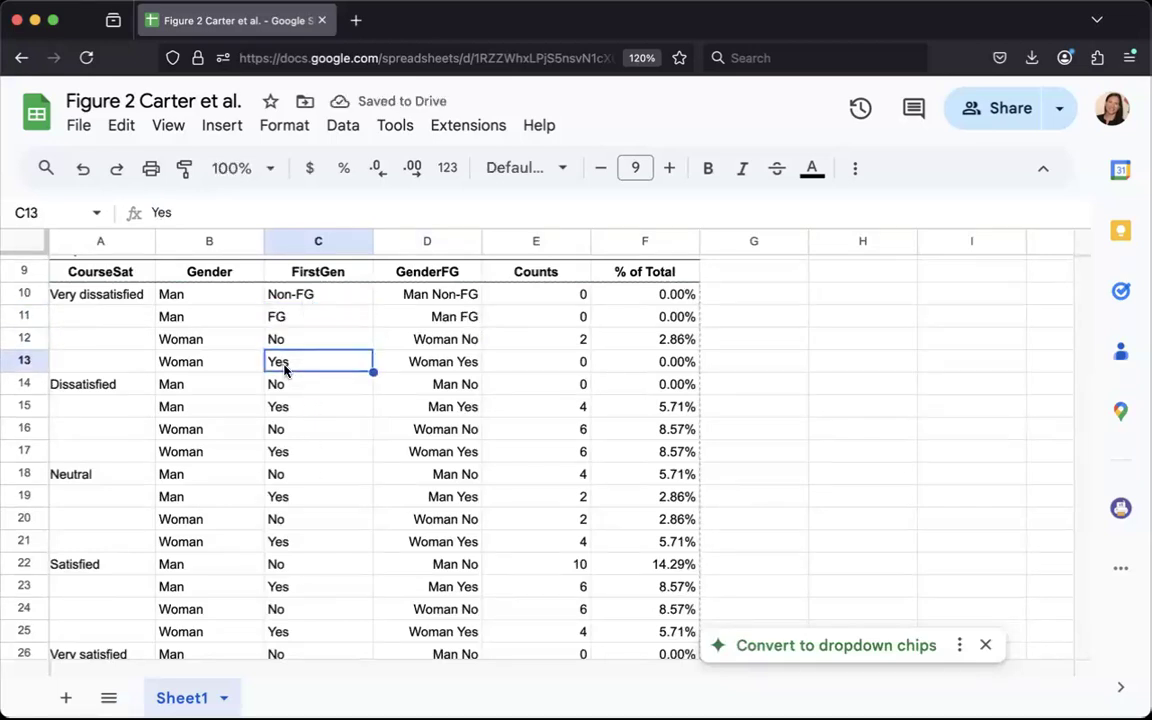
pyautogui.click(296, 341)
pyautogui.write('Non-')
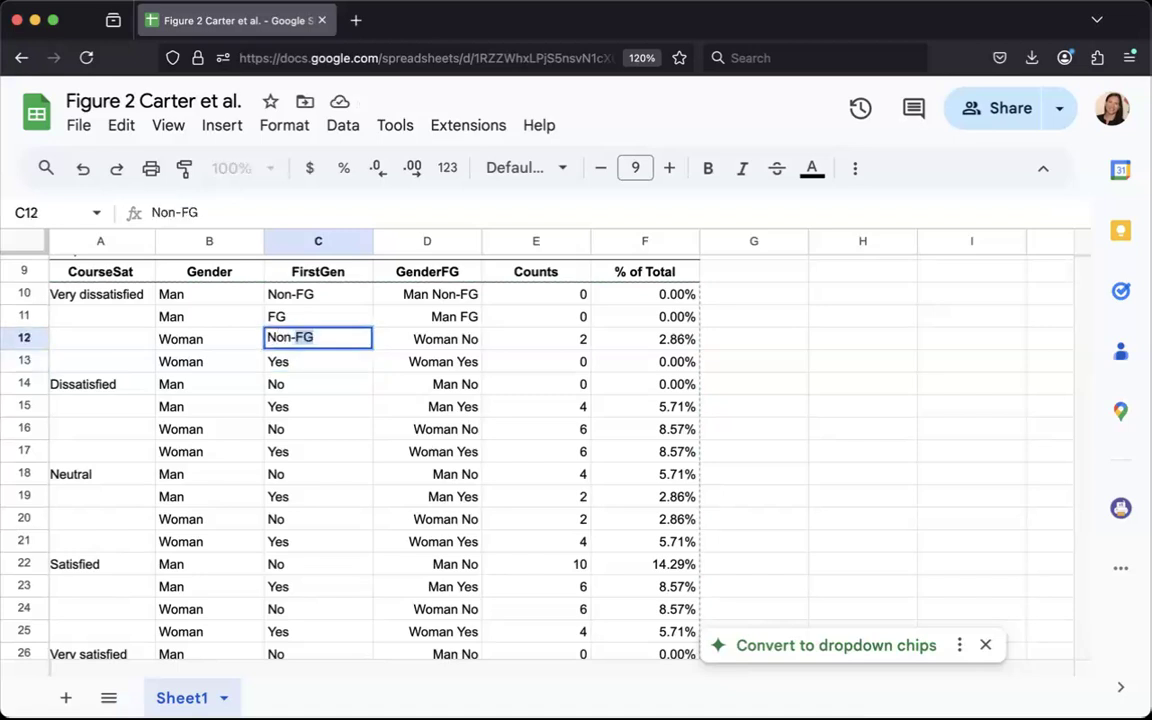
pyautogui.press('Return')
pyautogui.write('FG')
pyautogui.press('Return')
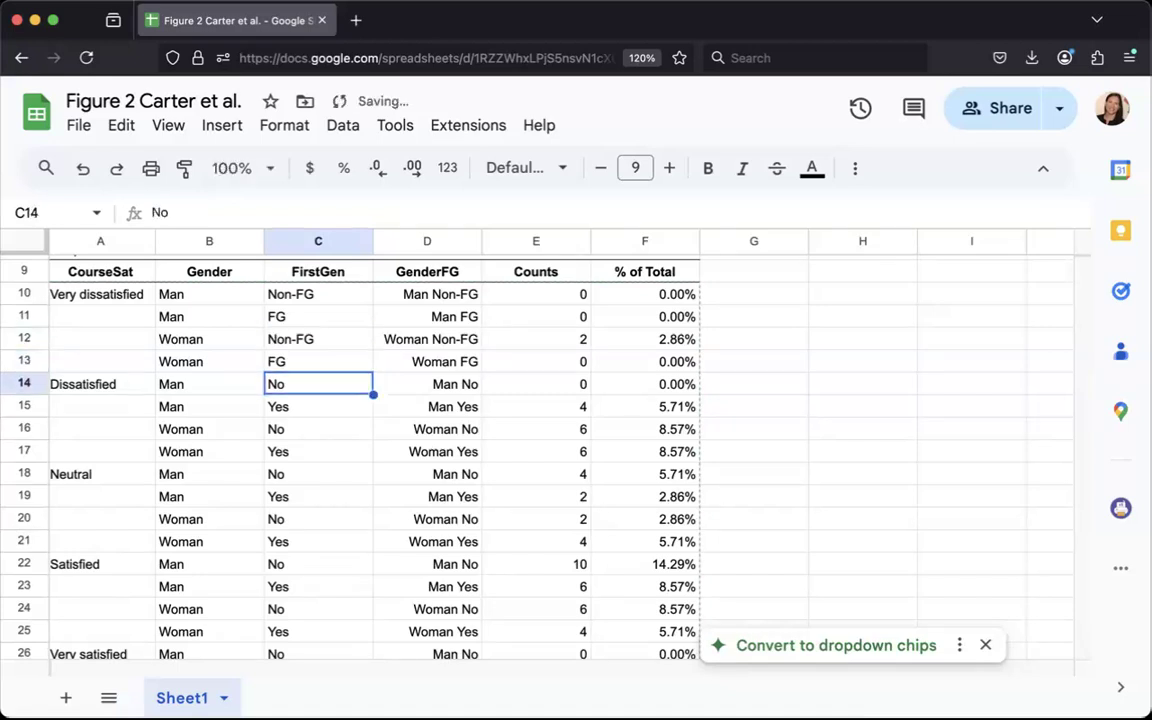
# Repeat the FirstGen labels from C10:C13 down the column through C29 and check the resulting GenderFG labels
pyautogui.moveTo(440, 294); pyautogui.dragTo(455, 362)
pyautogui.click(305, 365)
pyautogui.moveTo(311, 294); pyautogui.dragTo(334, 319)
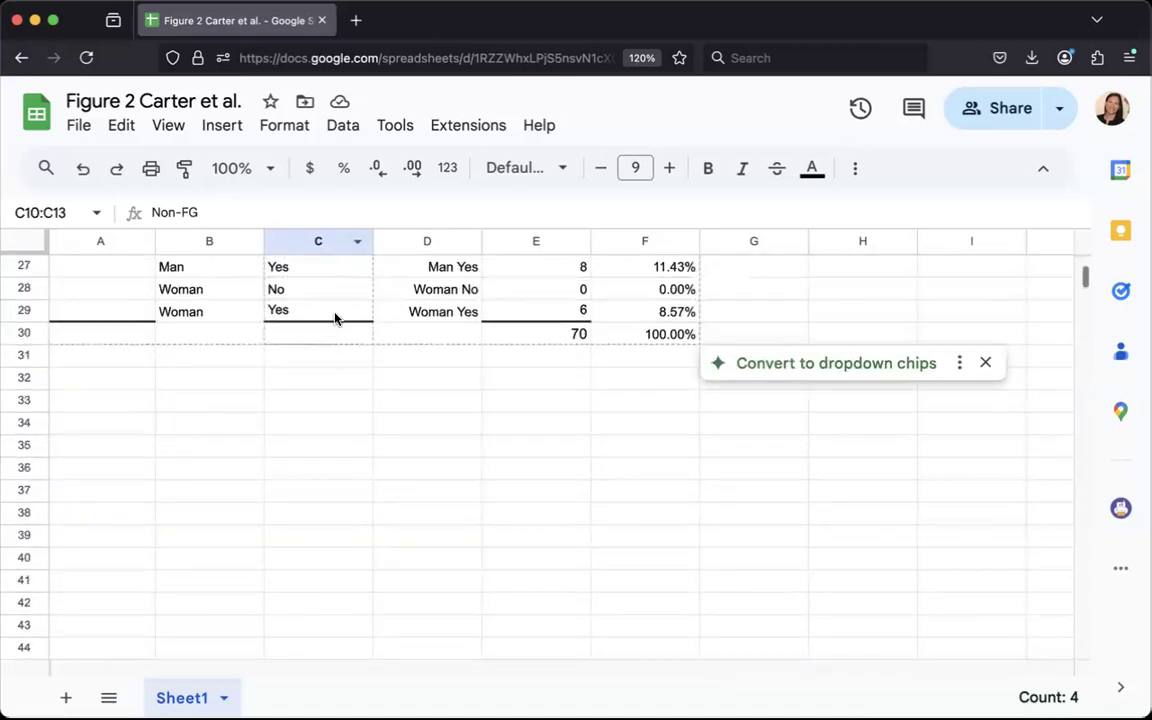
pyautogui.scroll(7, 356, 487)
pyautogui.scroll(-3, 356, 487)
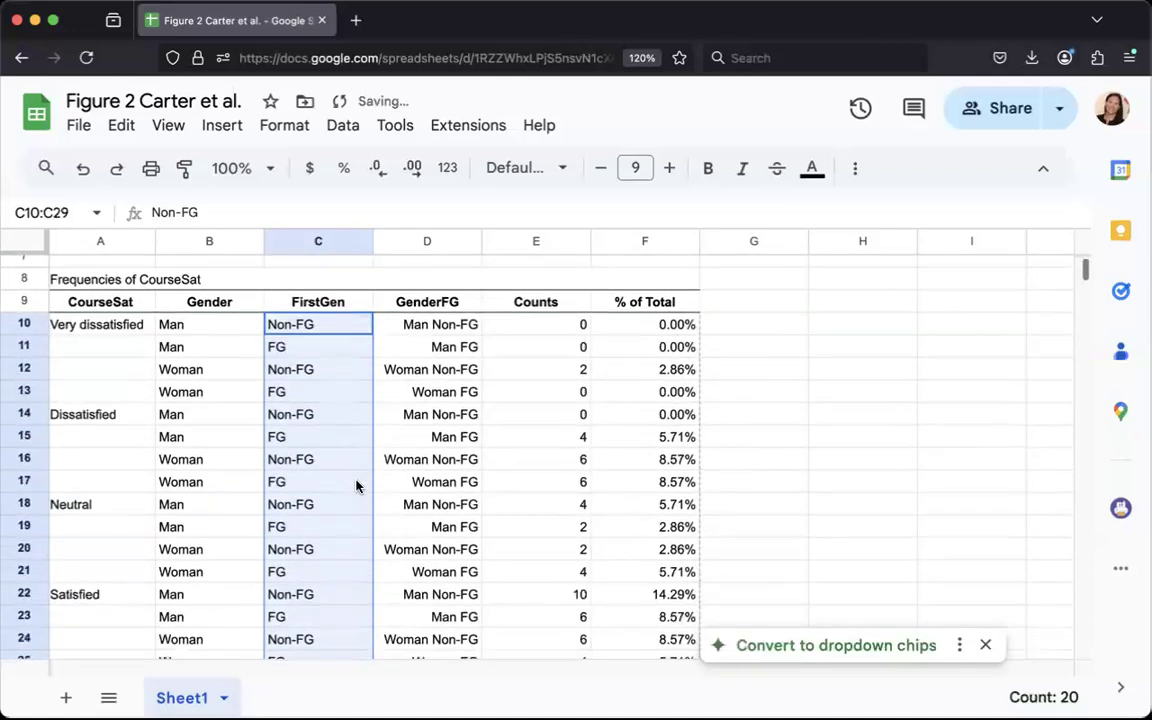
pyautogui.scroll(-1, 356, 487)
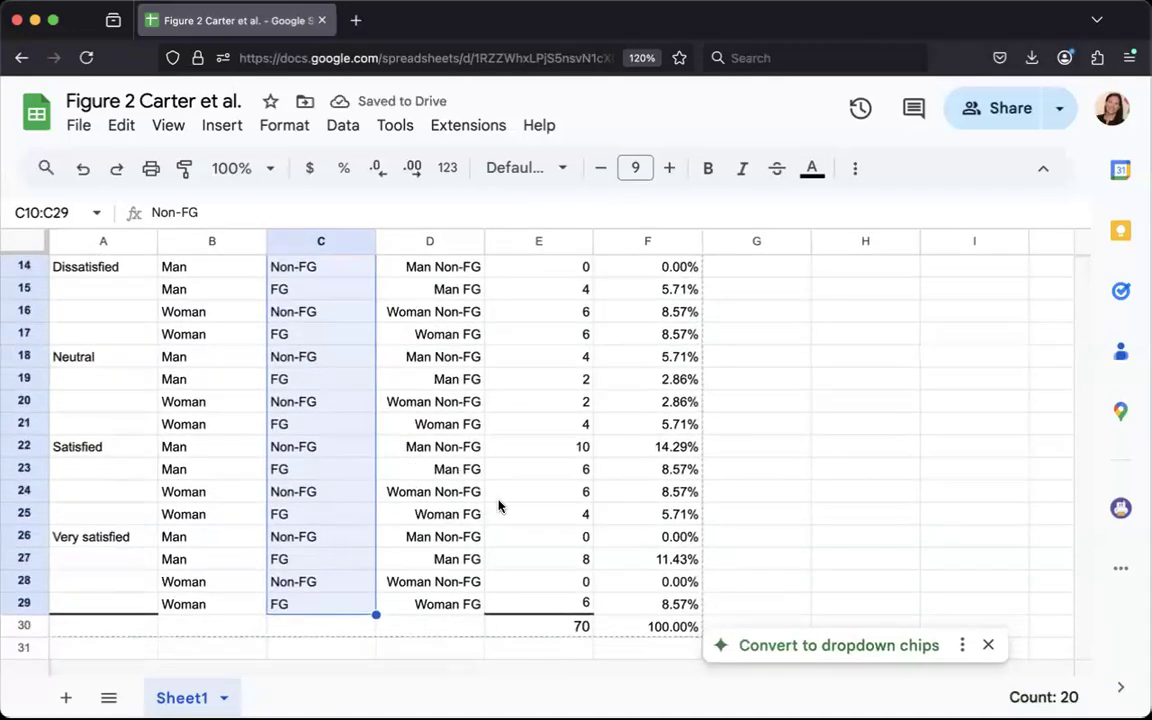
pyautogui.click(504, 500)
pyautogui.scroll(5, 504, 512)
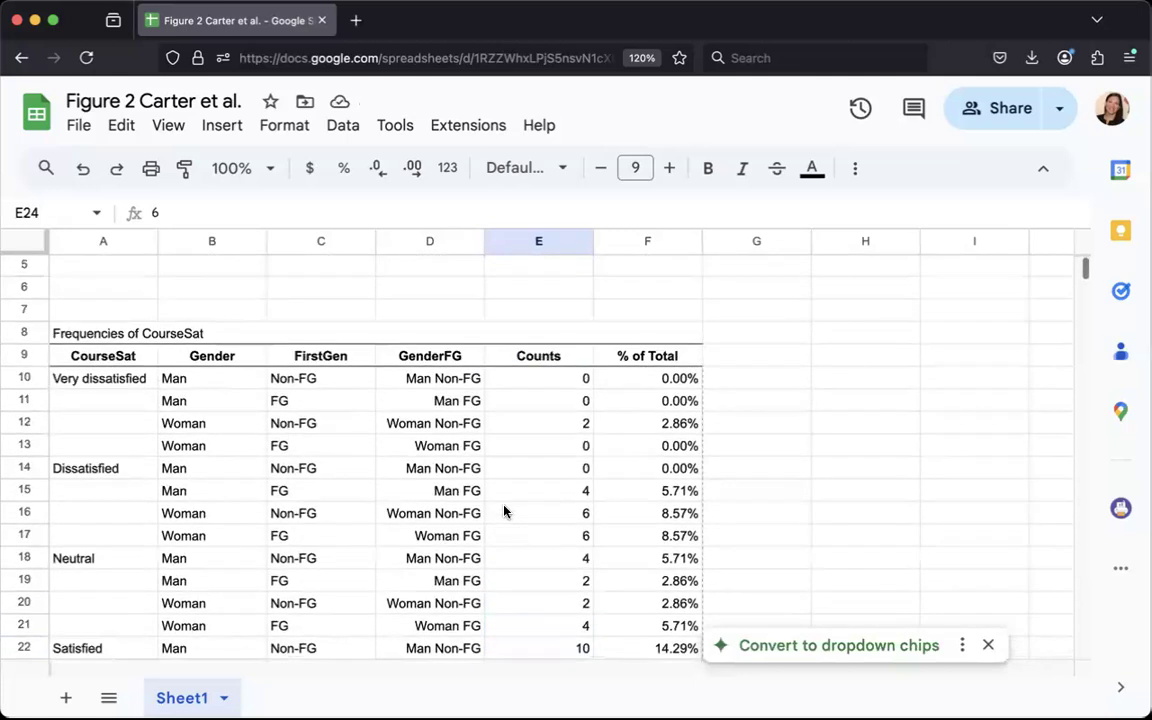
pyautogui.scroll(-3, 504, 512)
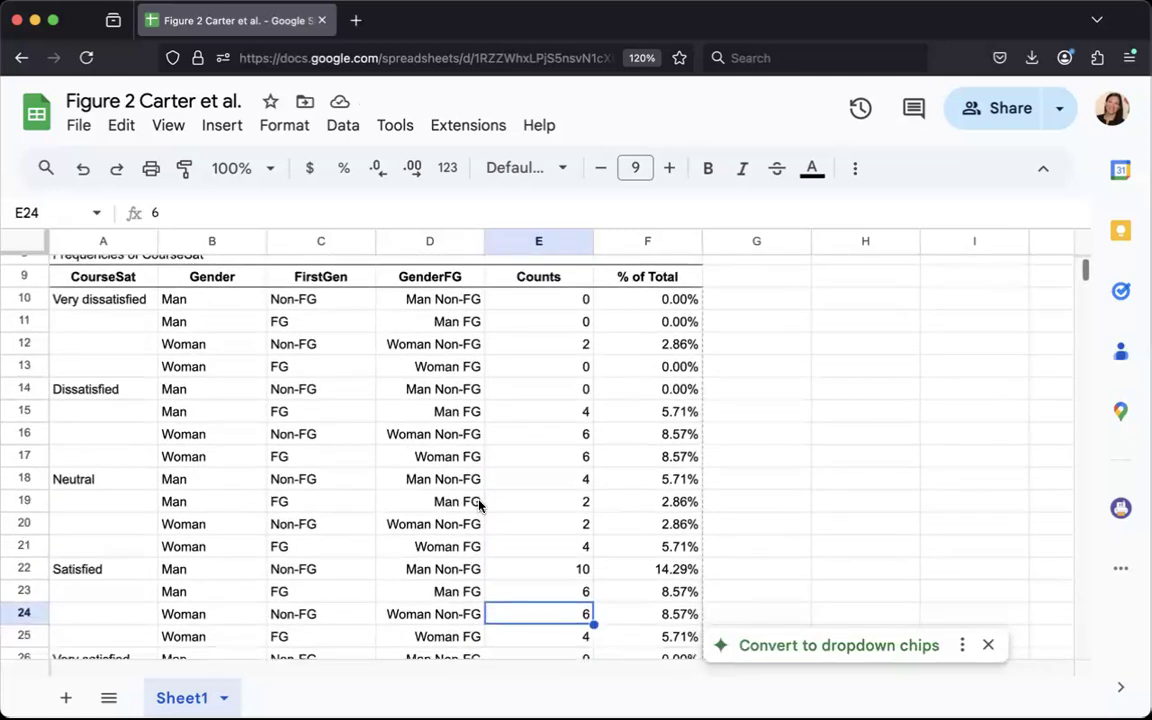
# Try to paste the copied GenderFG column D over itself as values only
pyautogui.click(450, 276)
pyautogui.click(455, 366)
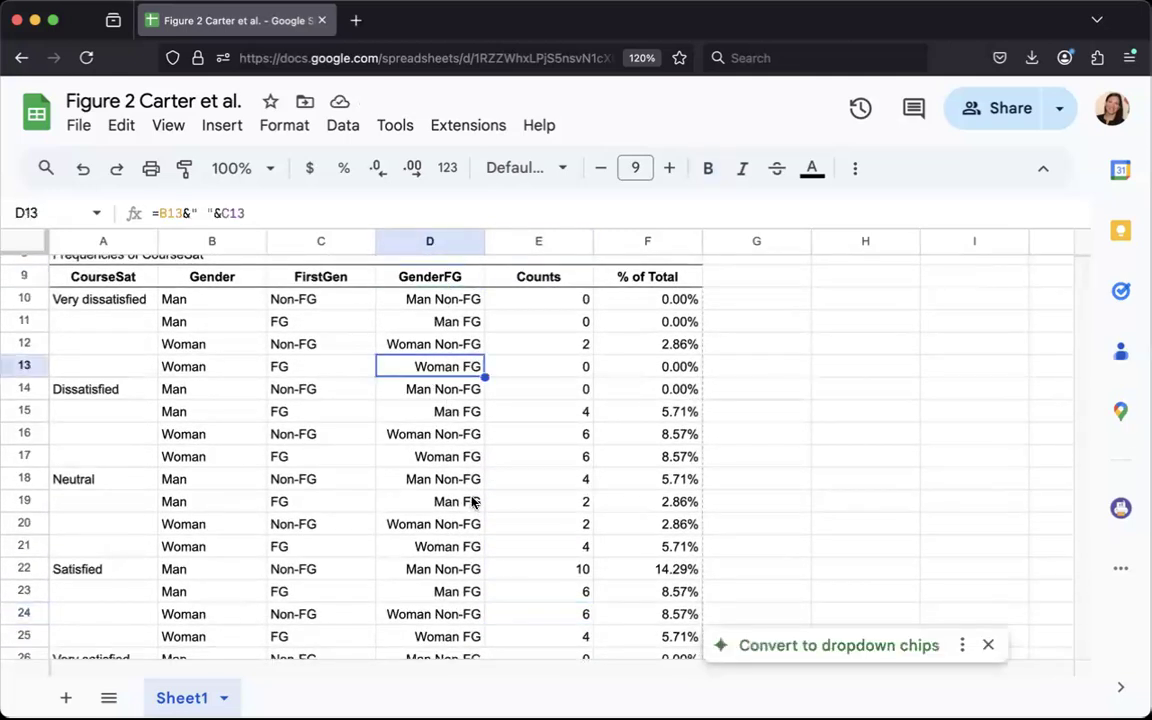
pyautogui.click(430, 240)
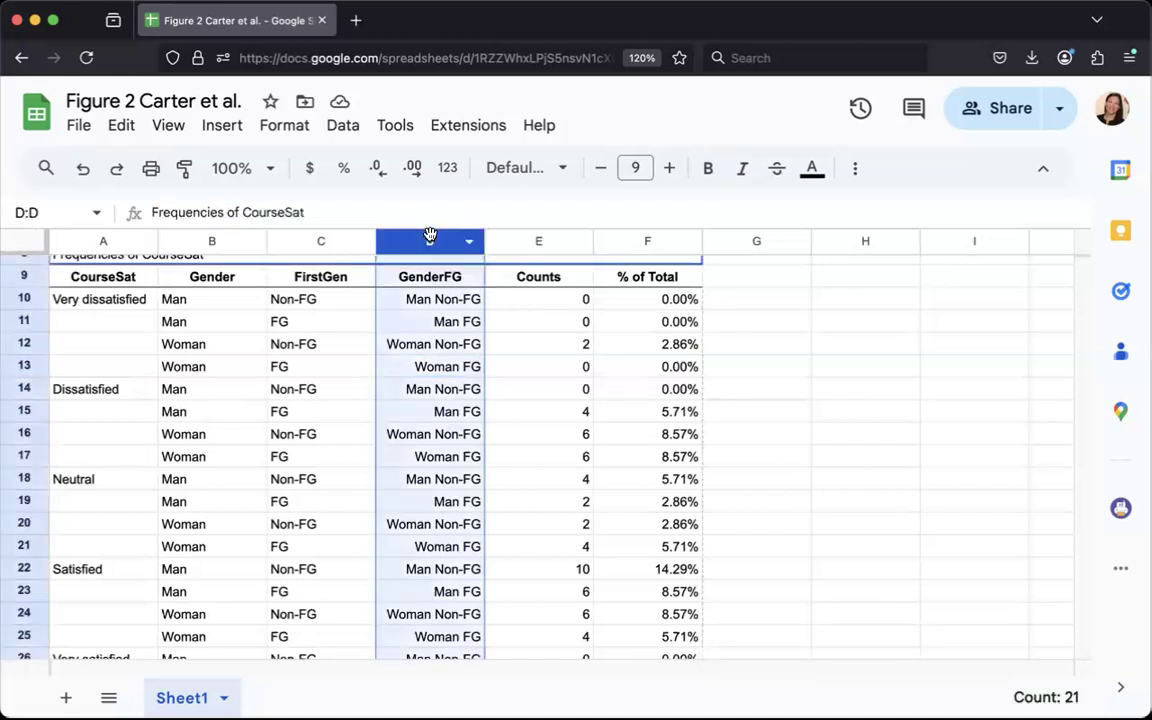
pyautogui.rightClick(428, 238)
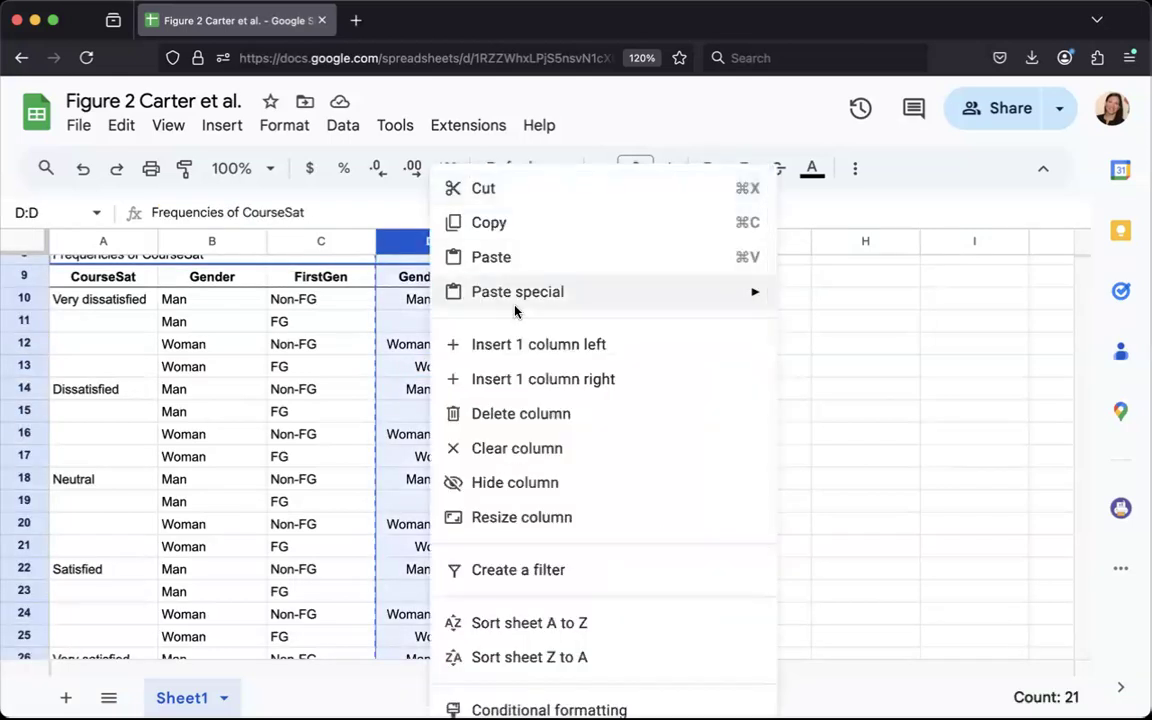
pyautogui.moveTo(767, 307)
pyautogui.click(815, 300)
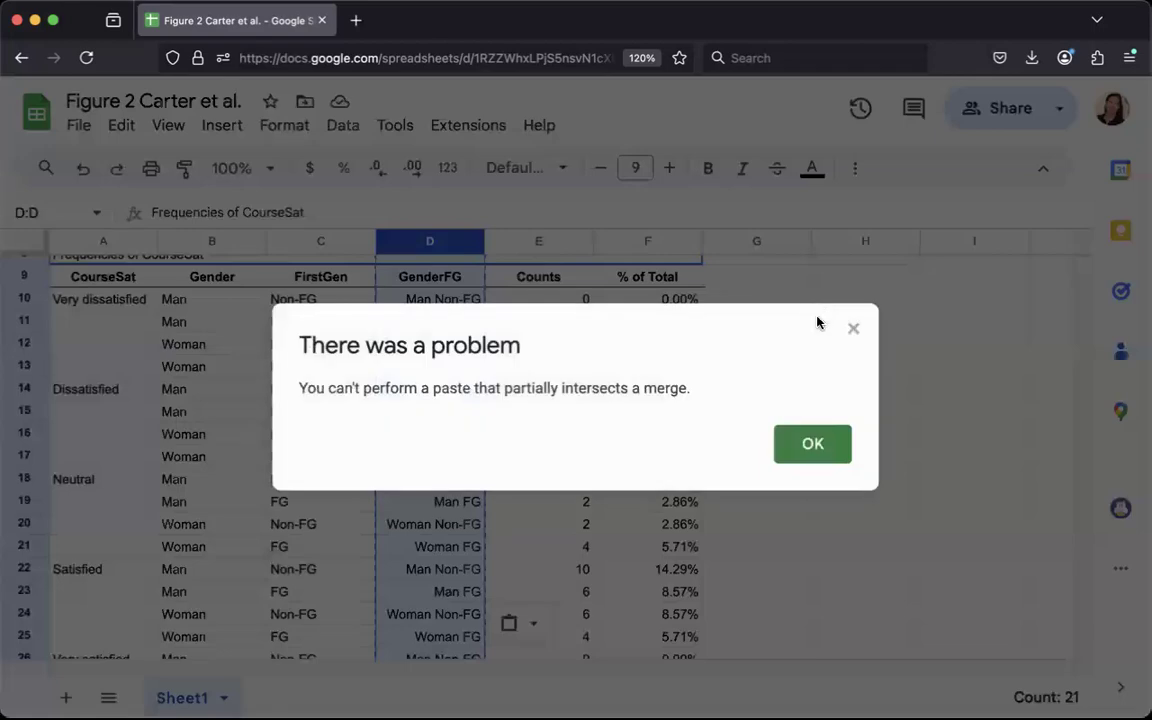
pyautogui.press('Escape')
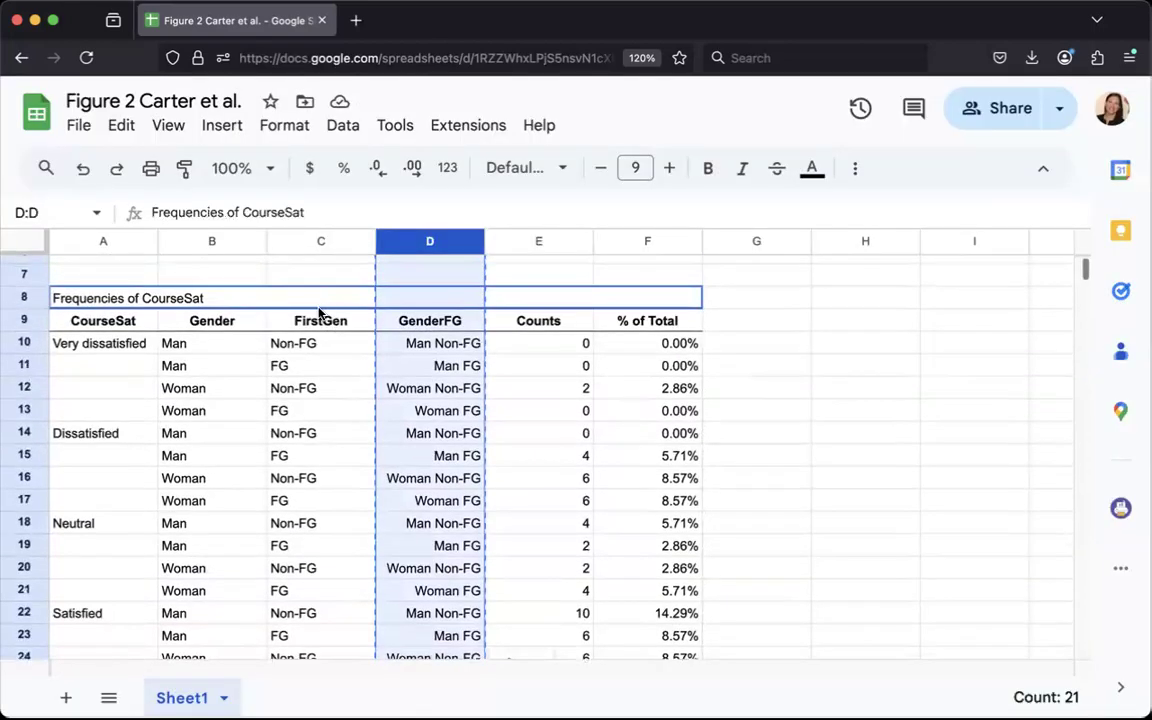
# Unmerge the table title range A8:F8
pyautogui.click(318, 305)
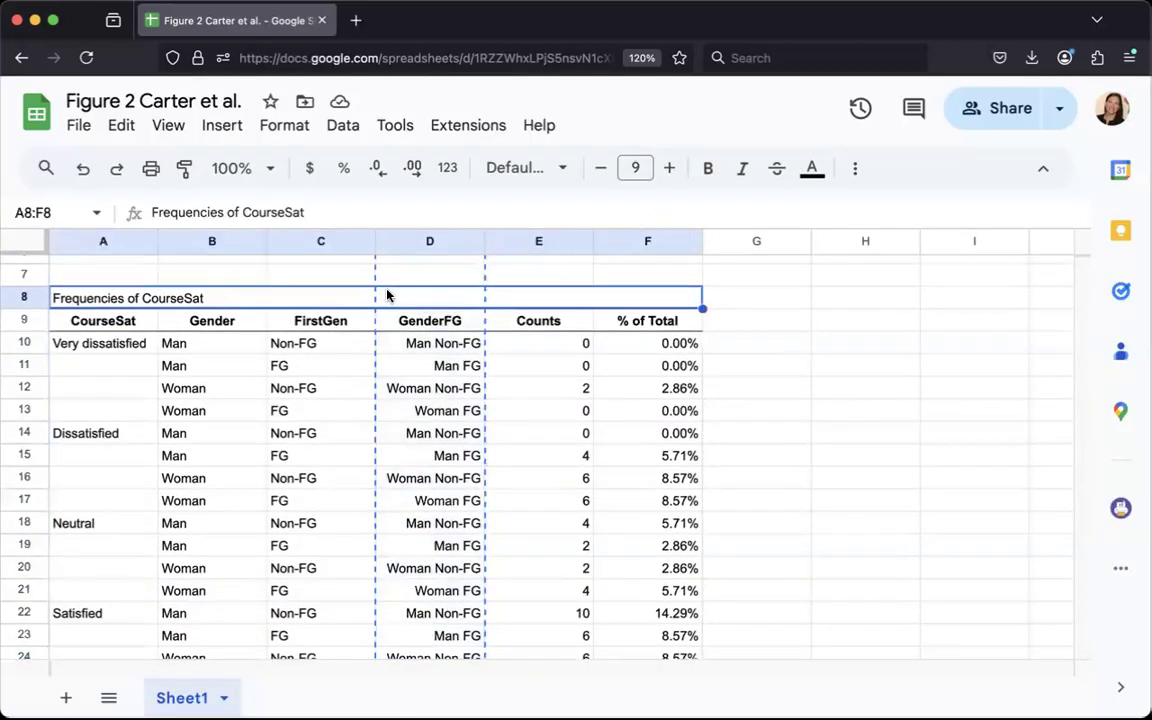
pyautogui.click(853, 168)
pyautogui.click(441, 222)
pyautogui.click(440, 296)
# Copy GenderFG column D, paste it over itself as values only, and check D11 for plain text
pyautogui.click(440, 242)
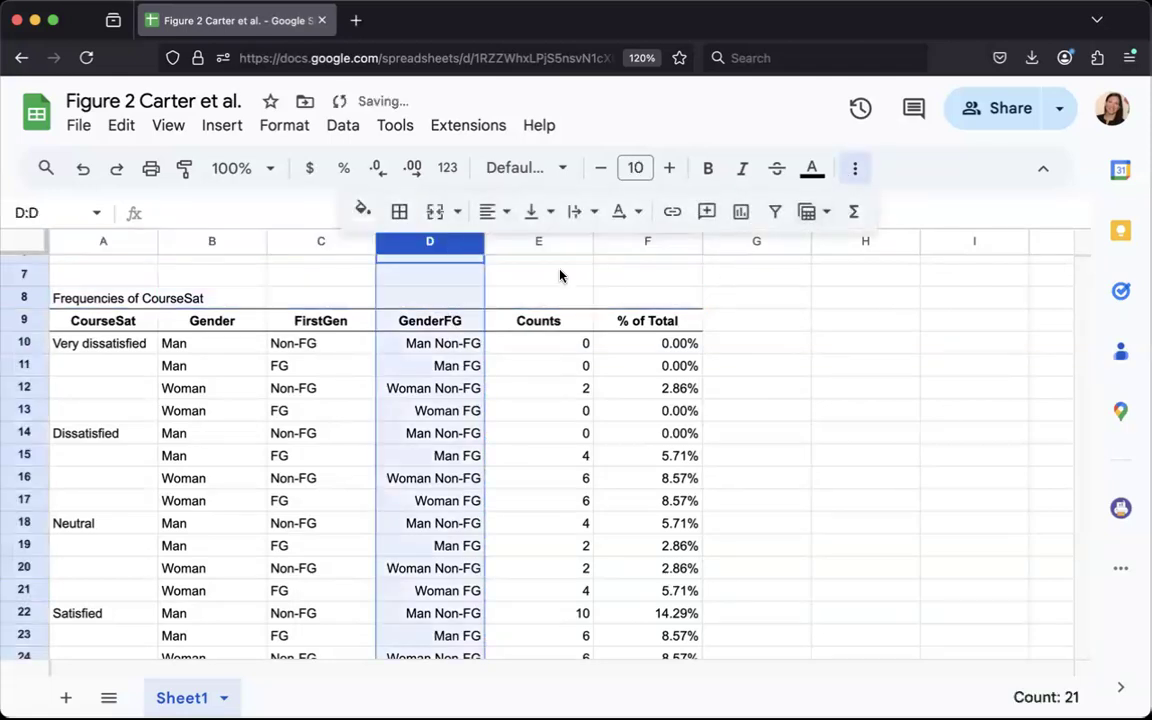
pyautogui.rightClick(432, 242)
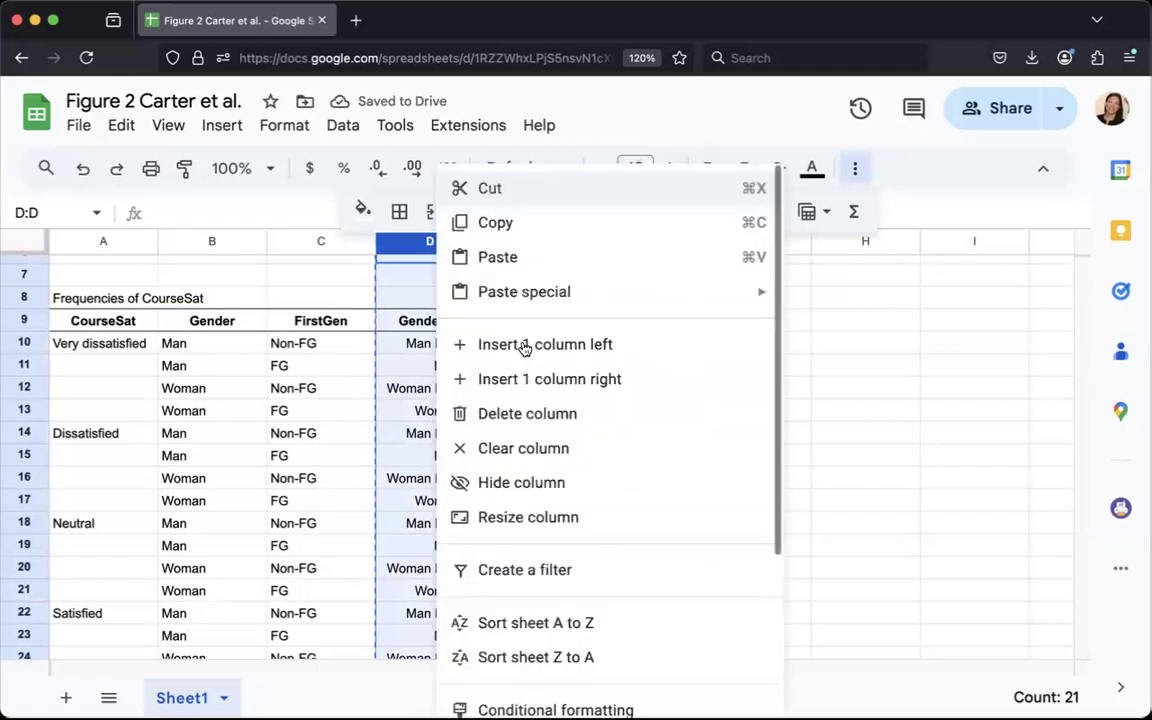
pyautogui.click(470, 291)
pyautogui.click(807, 301)
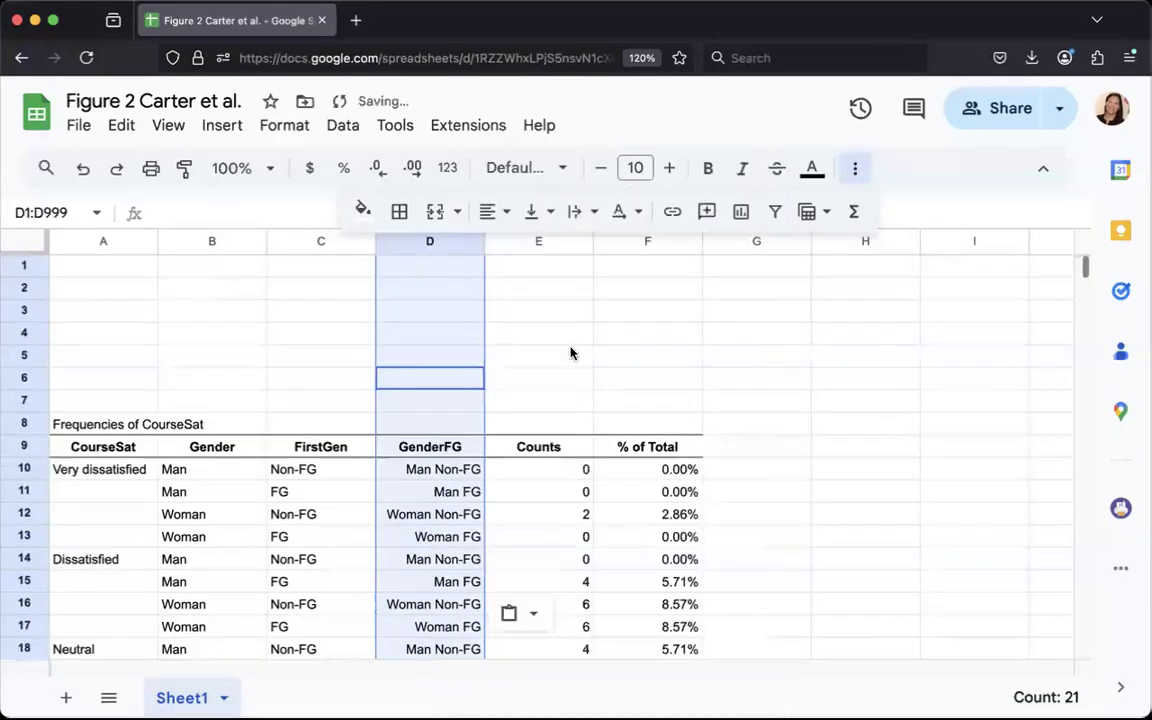
pyautogui.click(437, 488)
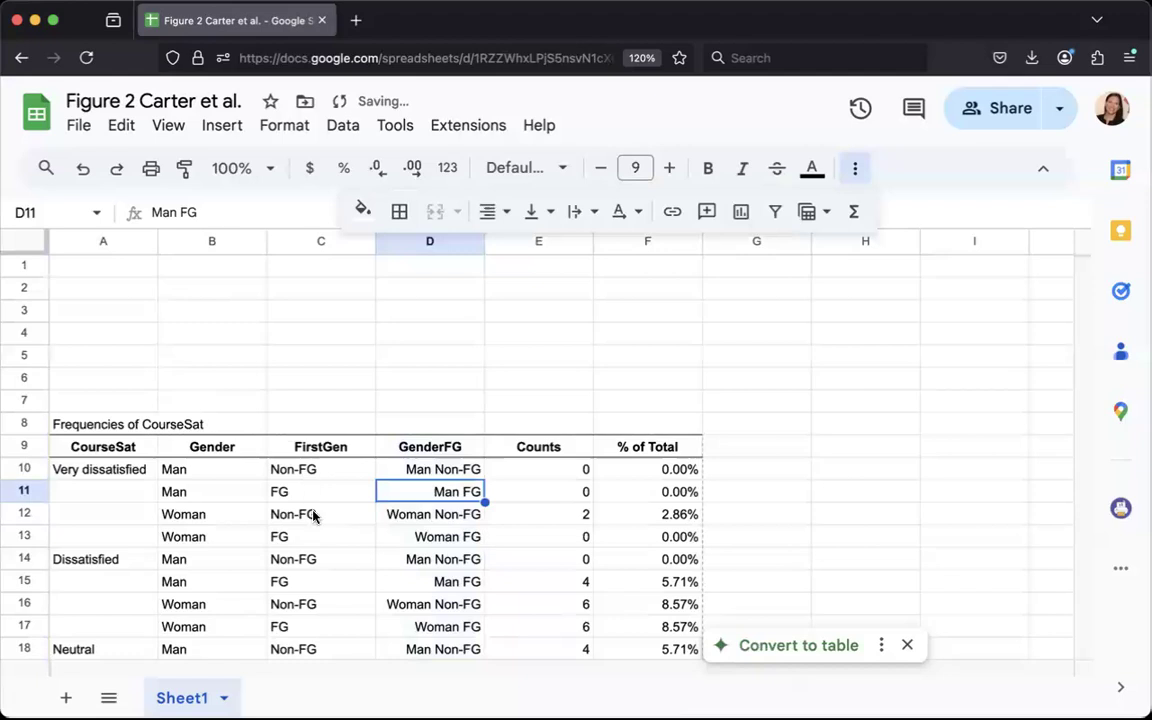
# Delete the separate Gender and FirstGen columns B and C
pyautogui.moveTo(318, 247); pyautogui.dragTo(226, 242)
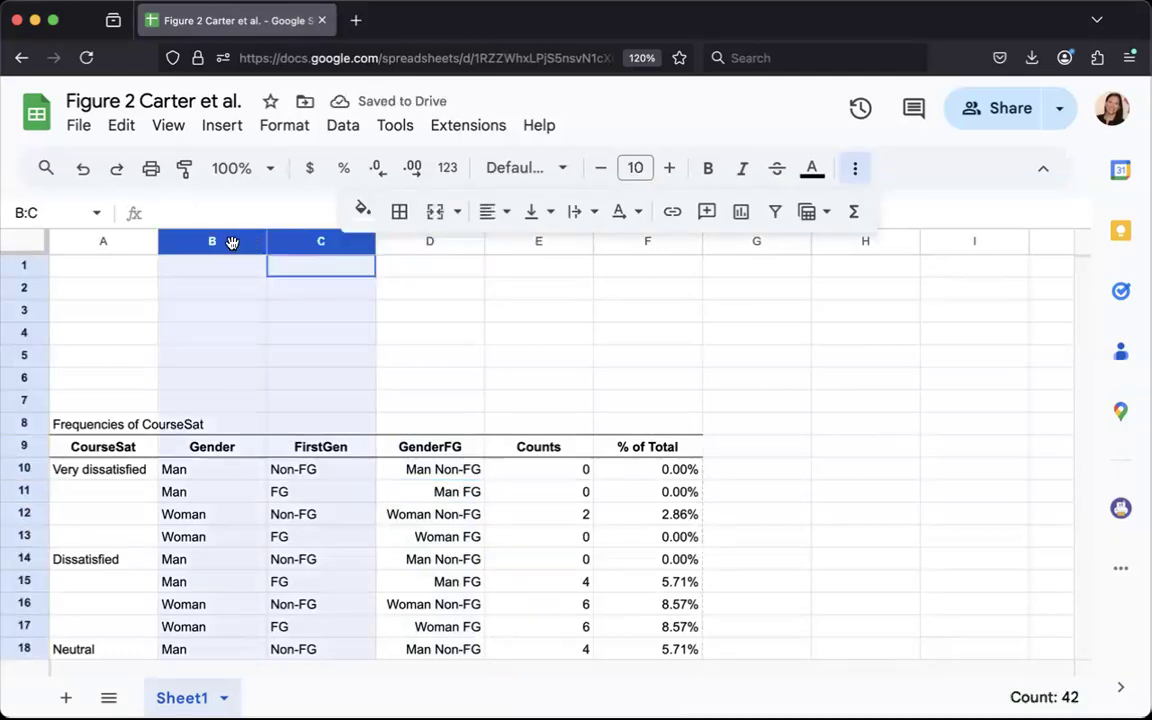
pyautogui.rightClick(286, 244)
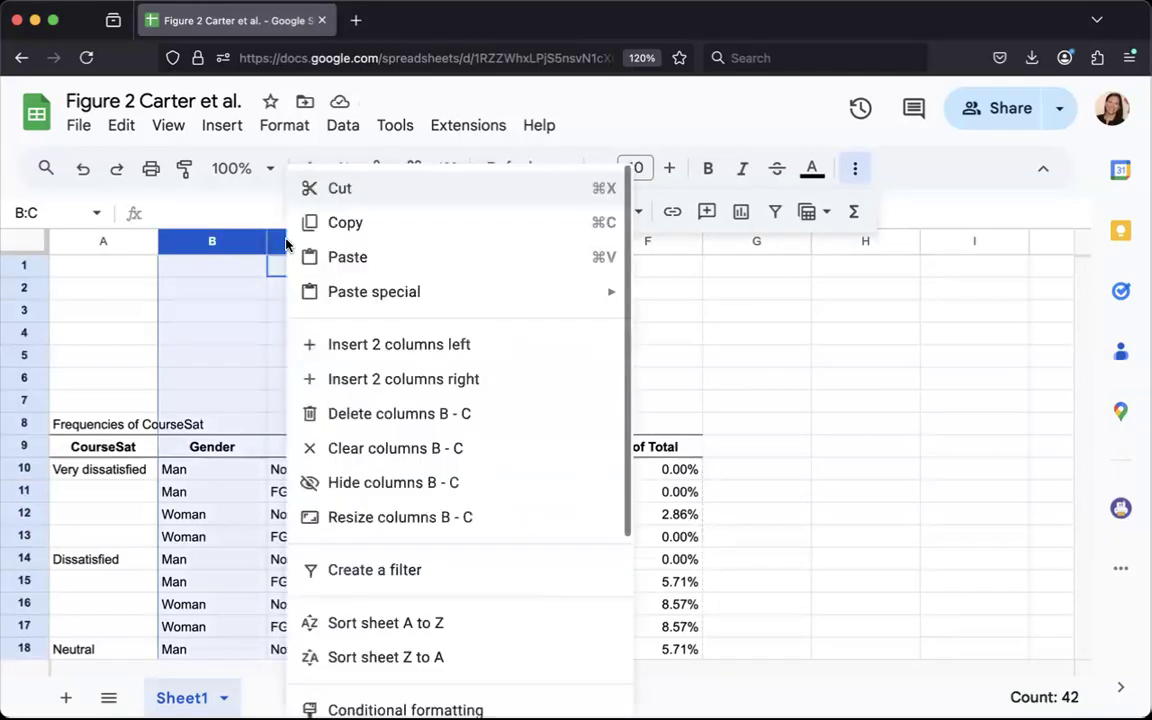
pyautogui.click(368, 415)
# Review the reduced table and its CourseSat groups from Very dissatisfied through Very satisfied
pyautogui.scroll(-2, 284, 531)
pyautogui.scroll(-4, 284, 531)
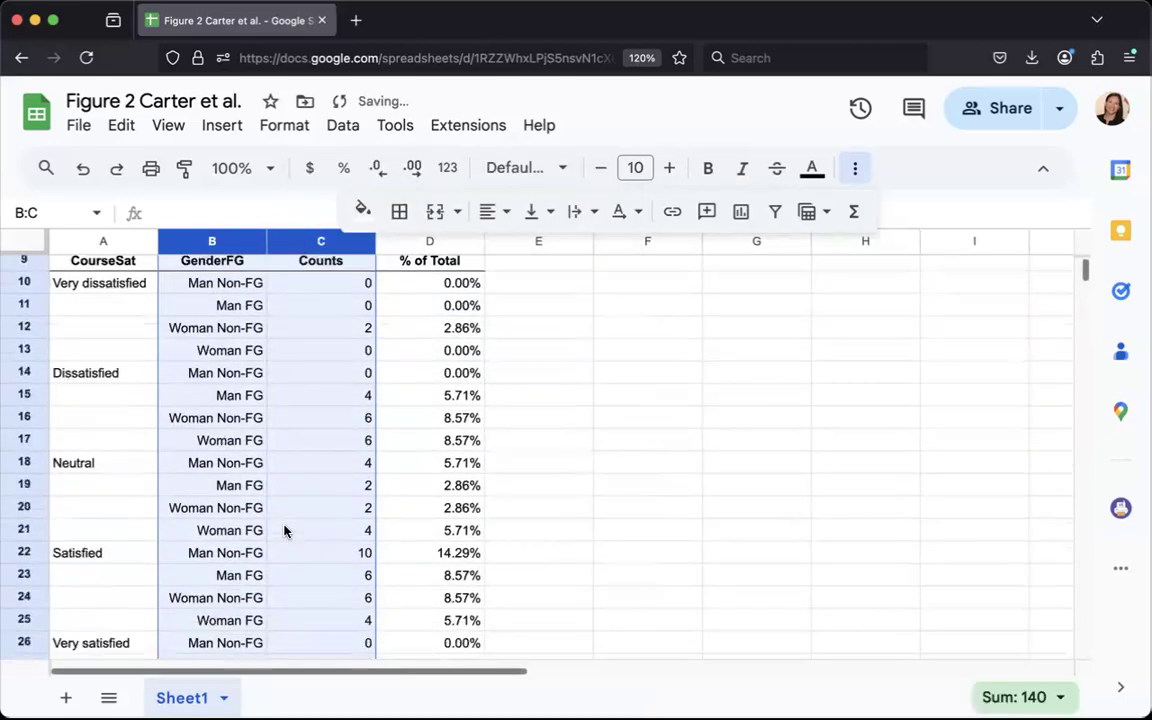
pyautogui.scroll(6, 284, 531)
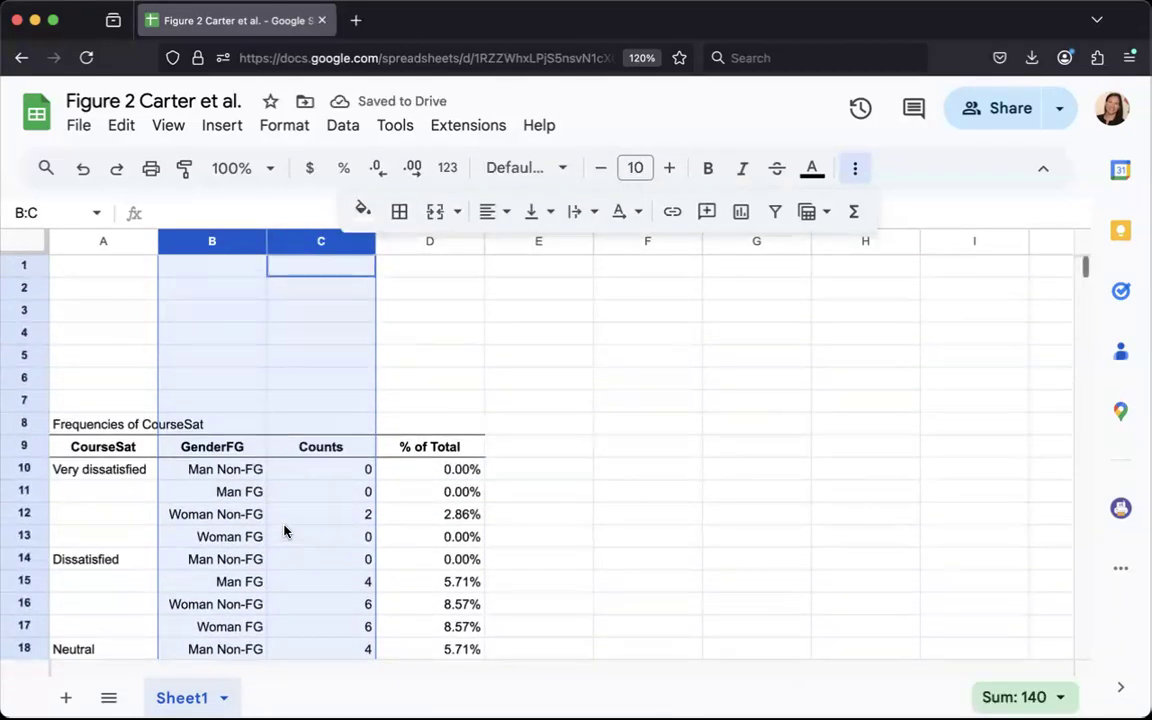
pyautogui.scroll(-3, 150, 470)
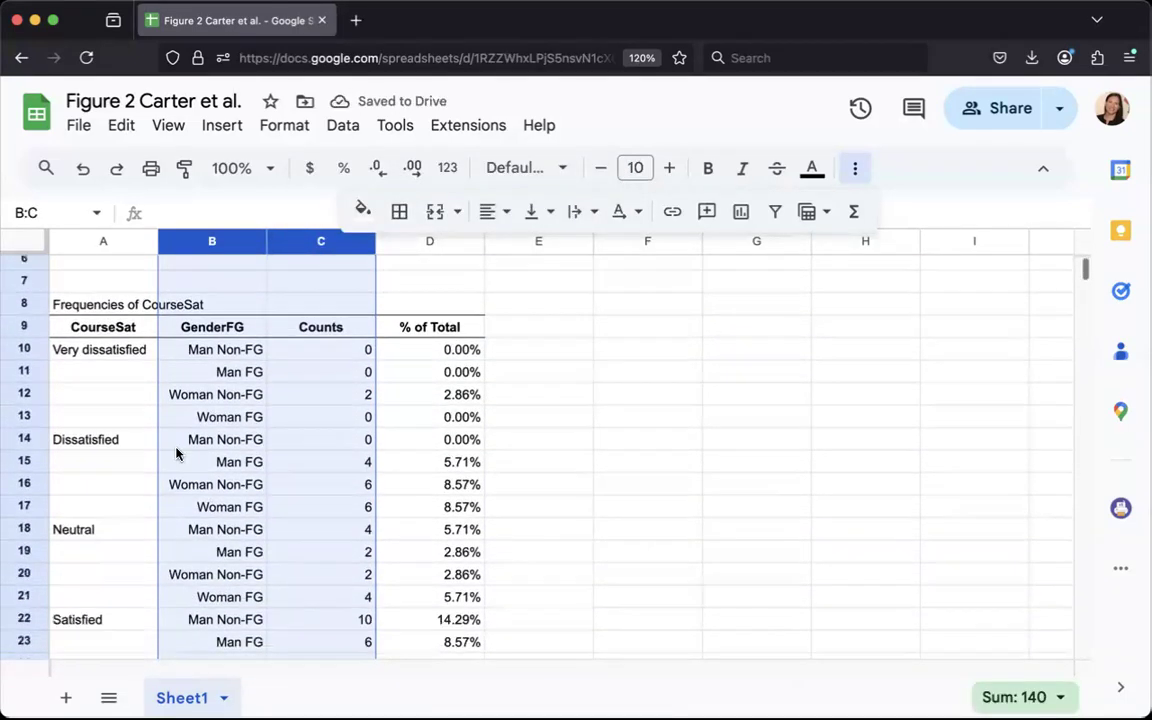
pyautogui.click(124, 356)
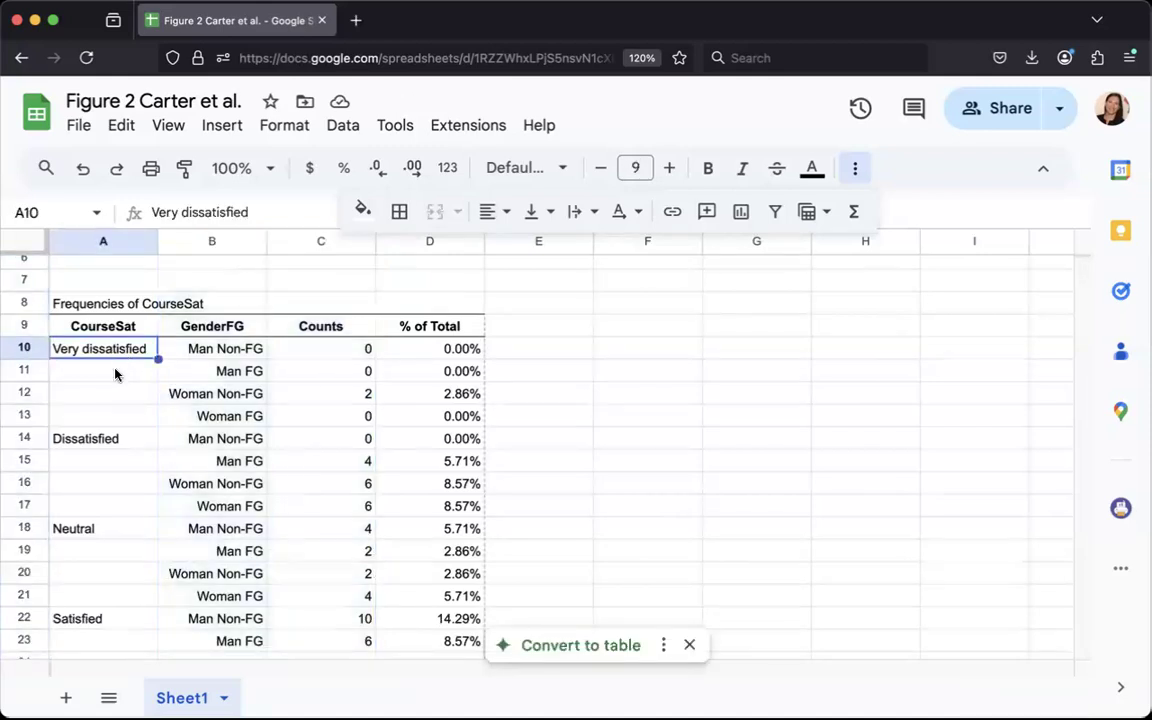
pyautogui.moveTo(110, 371); pyautogui.dragTo(113, 589)
pyautogui.scroll(-3, 113, 590)
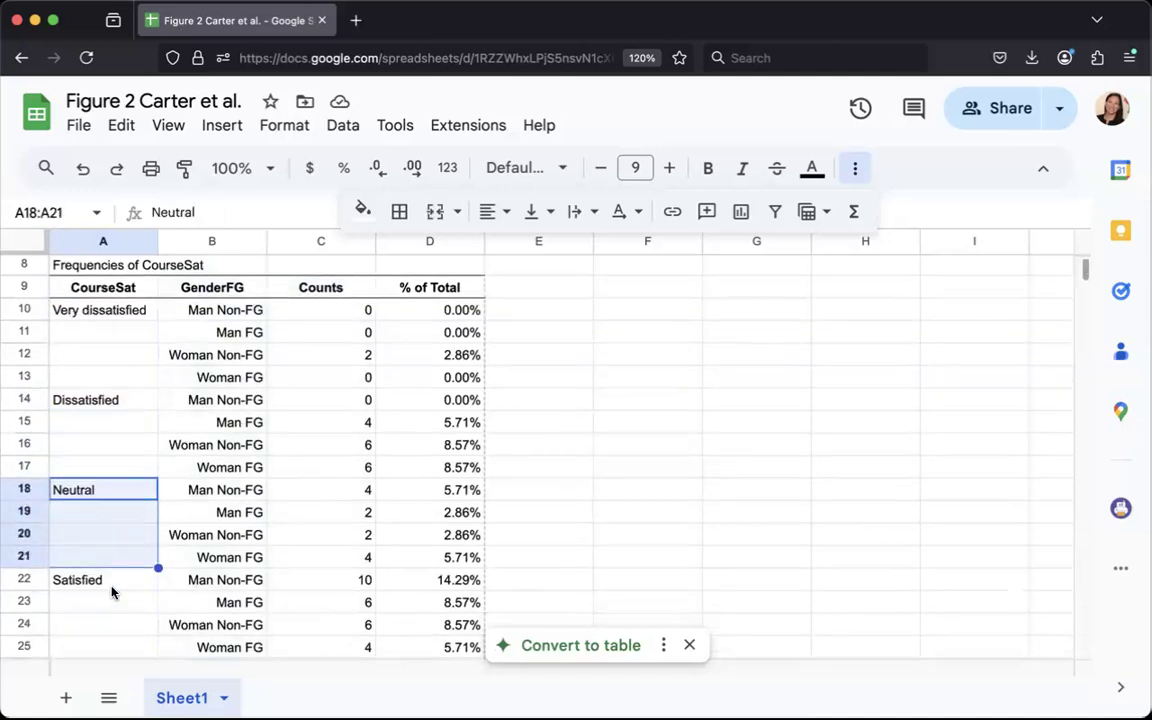
pyautogui.moveTo(112, 492); pyautogui.dragTo(121, 630)
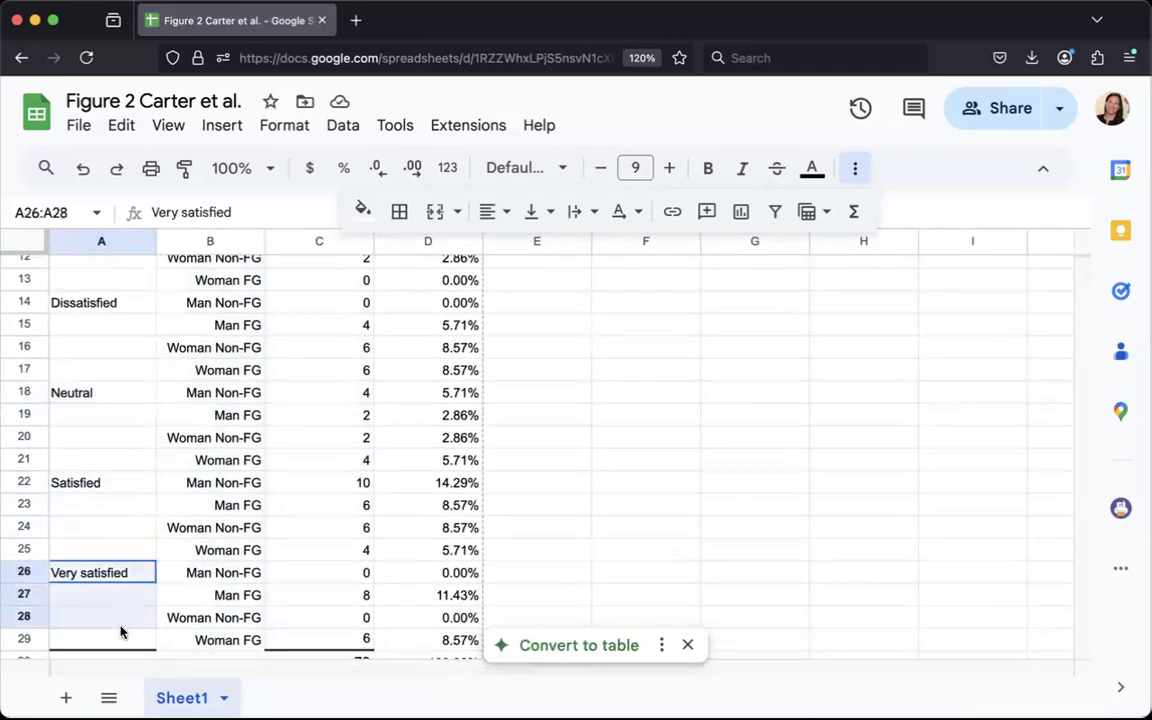
pyautogui.scroll(4, 210, 625)
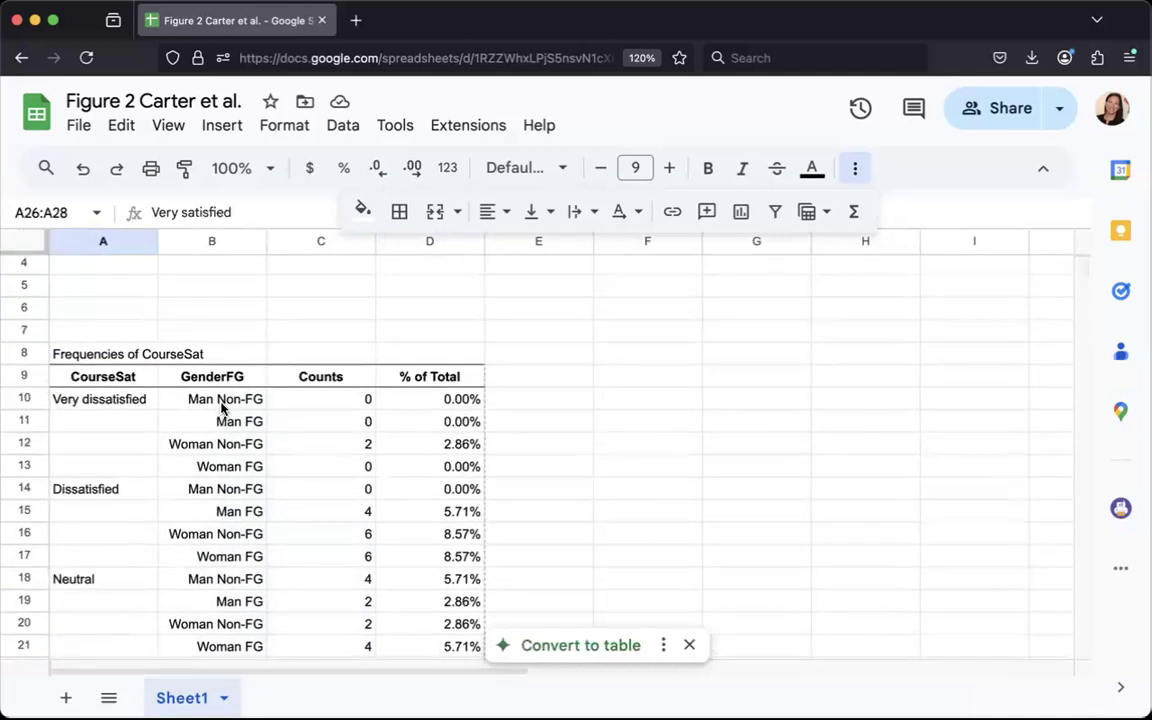
# Copy the four GenderFG labels in B10:B13 into A2:A5 as row labels for a new summary table
pyautogui.moveTo(221, 404); pyautogui.dragTo(228, 466)
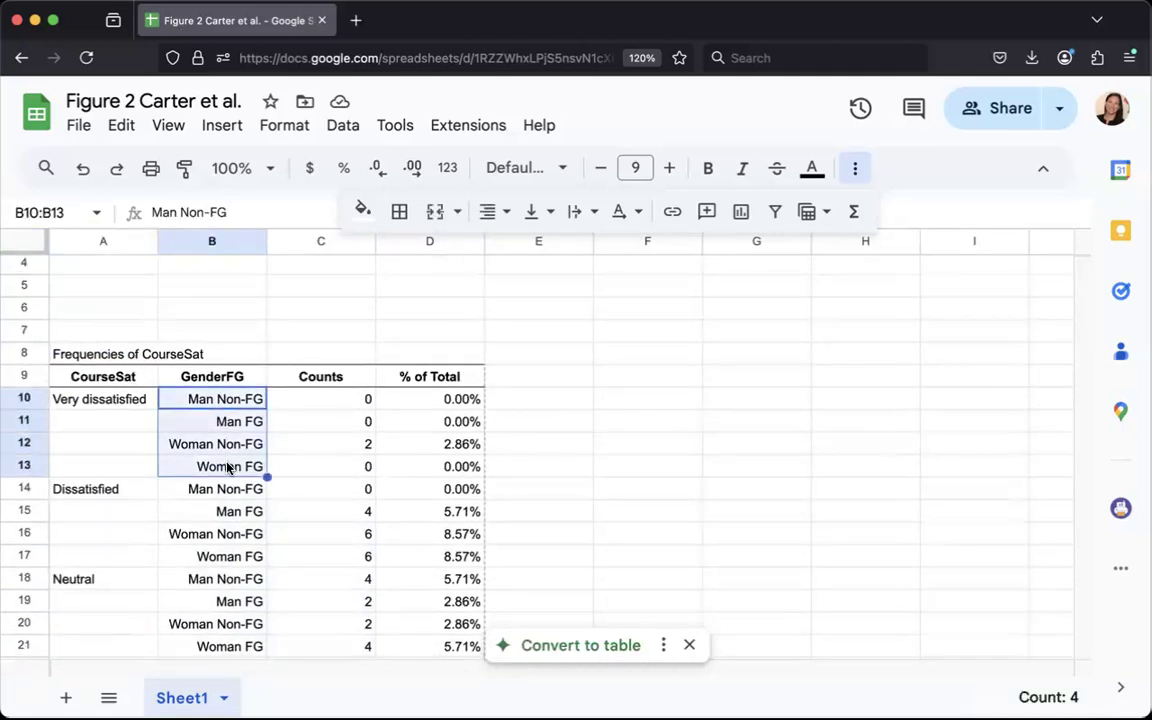
pyautogui.press('cmd+c')
pyautogui.scroll(2, 90, 351)
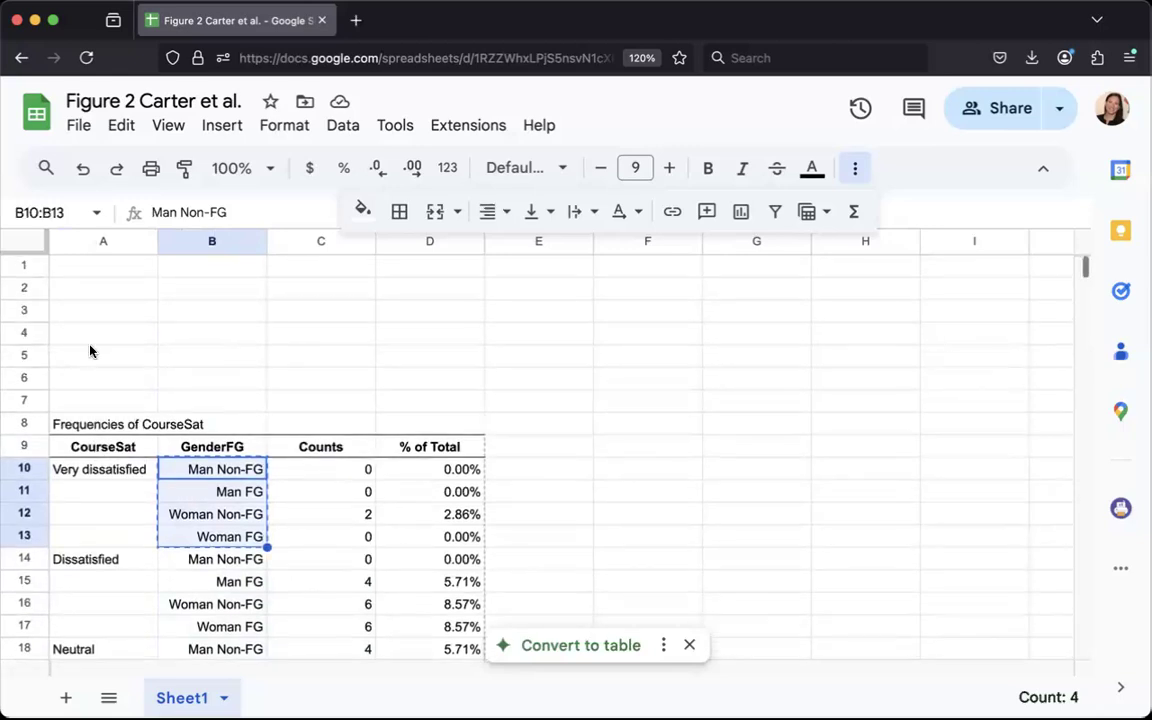
pyautogui.click(85, 297)
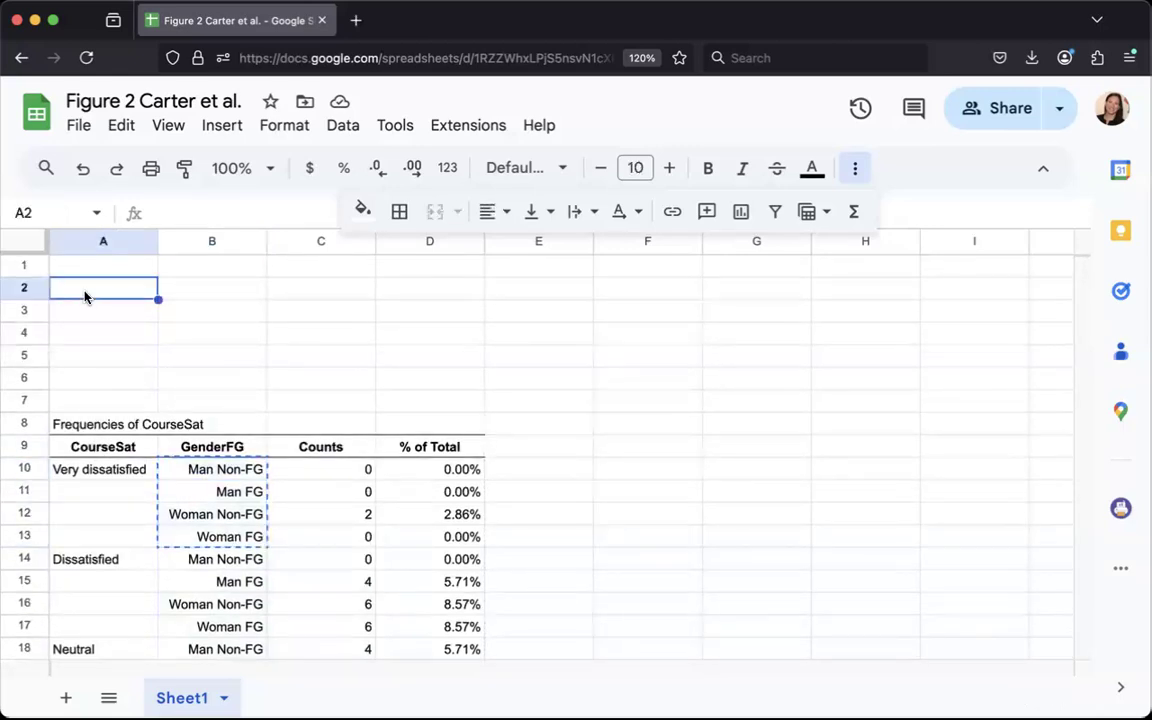
pyautogui.press('cmd+v')
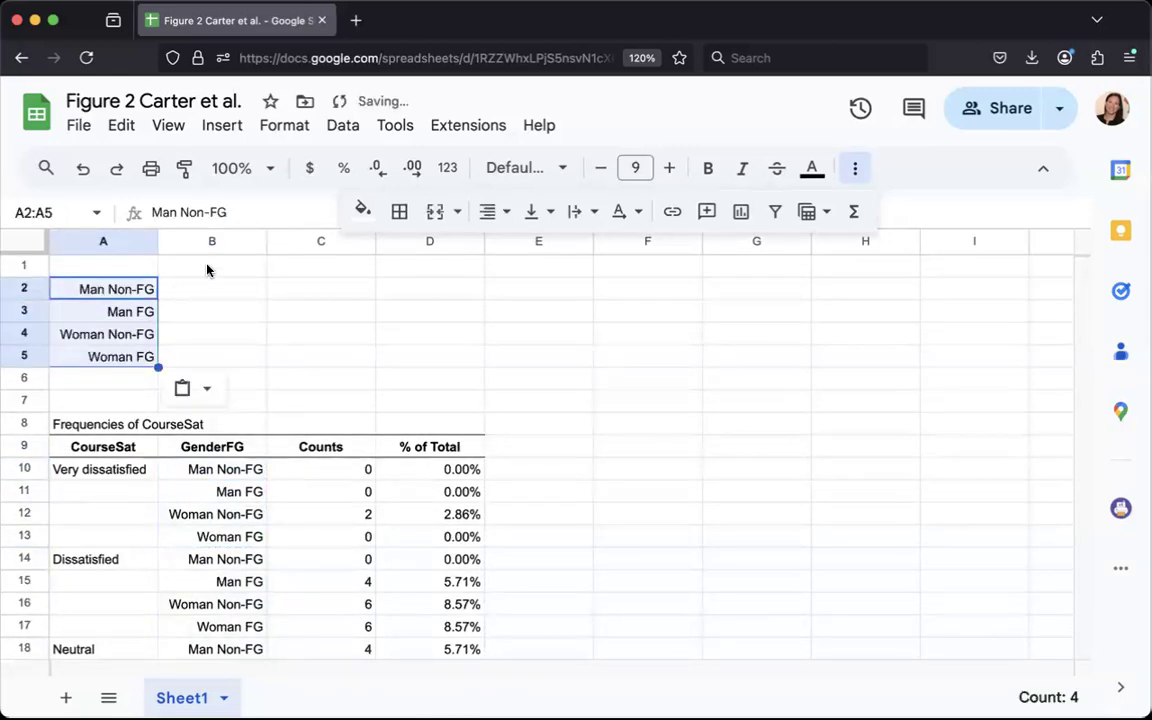
# Enter the column headers Very Satisfied, Satisfied and Neutral in B1:D1 of the new summary table
pyautogui.click(208, 267)
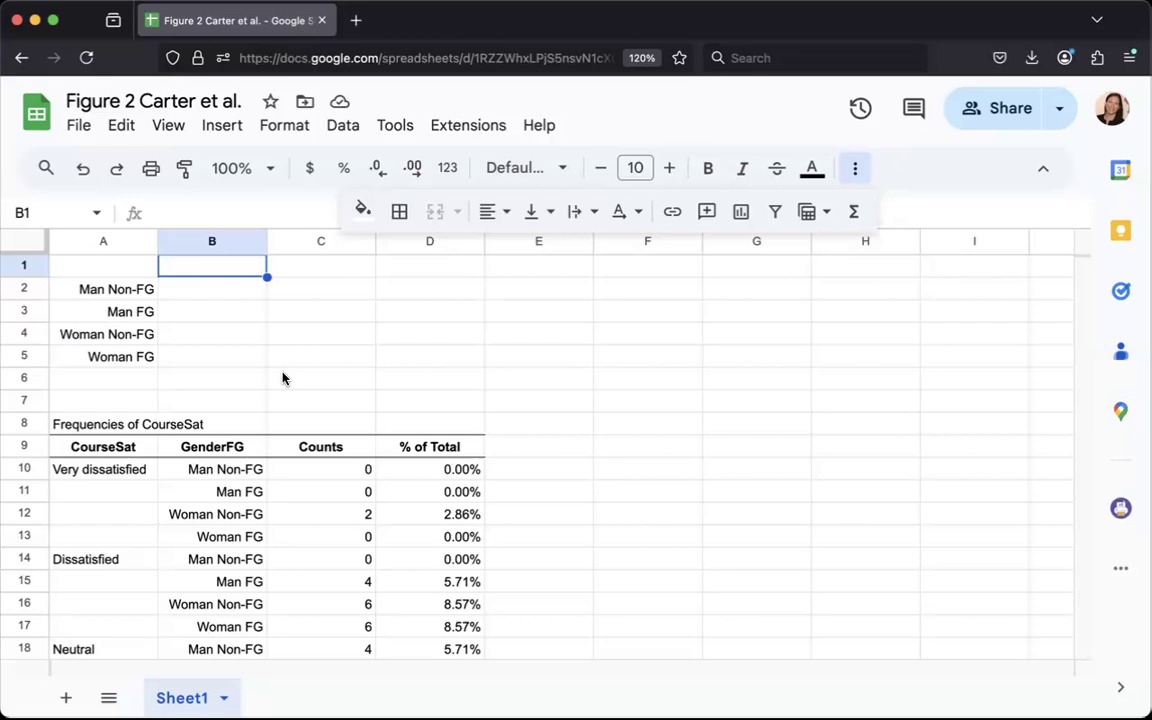
pyautogui.scroll(-5, 282, 378)
pyautogui.scroll(1, 282, 378)
pyautogui.scroll(4, 282, 378)
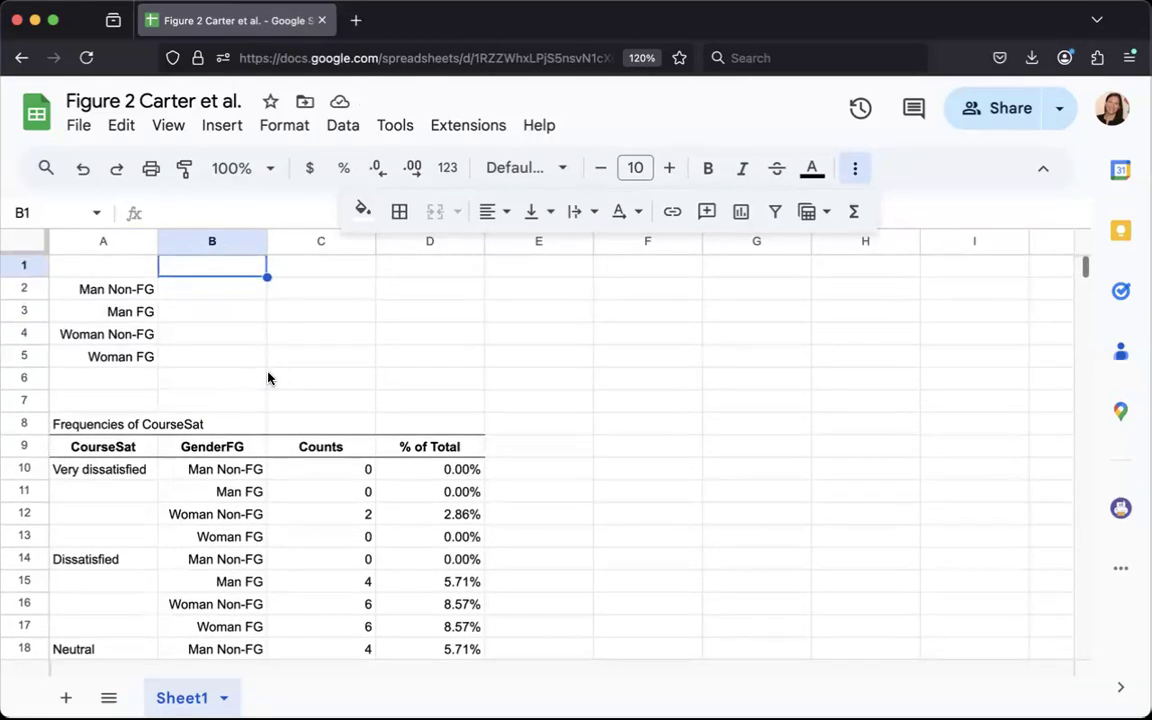
pyautogui.write('Very Sat')
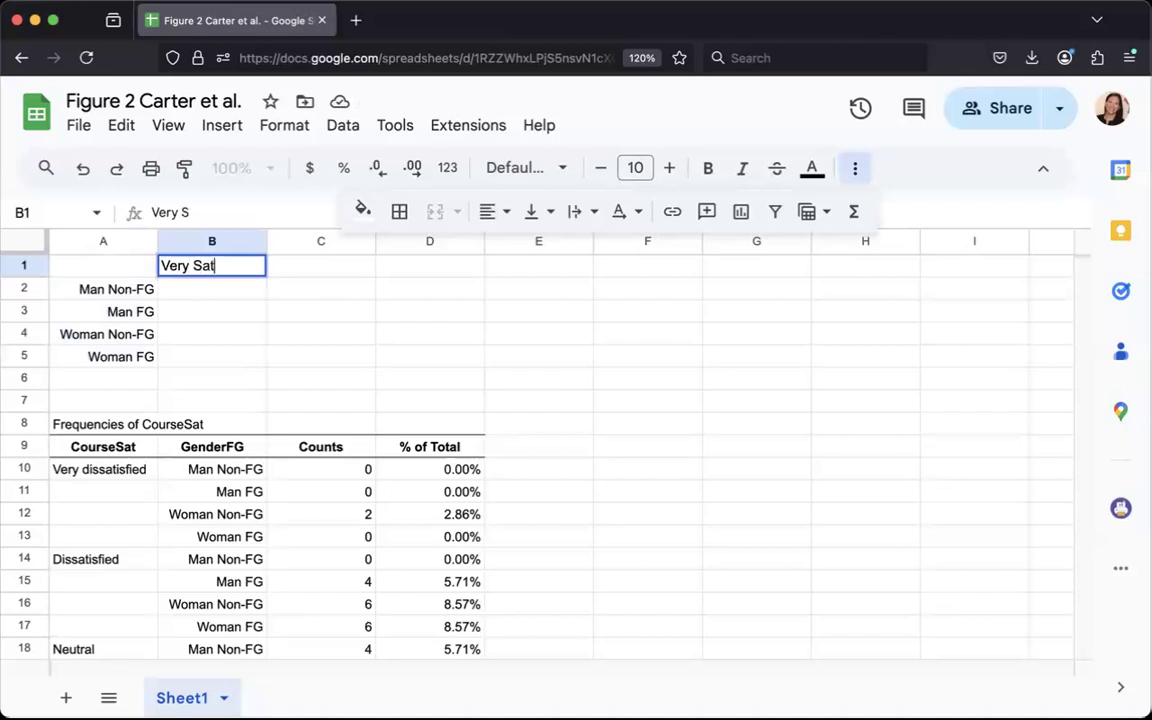
pyautogui.write('isfeied')
pyautogui.press('Tab')
pyautogui.write('S')
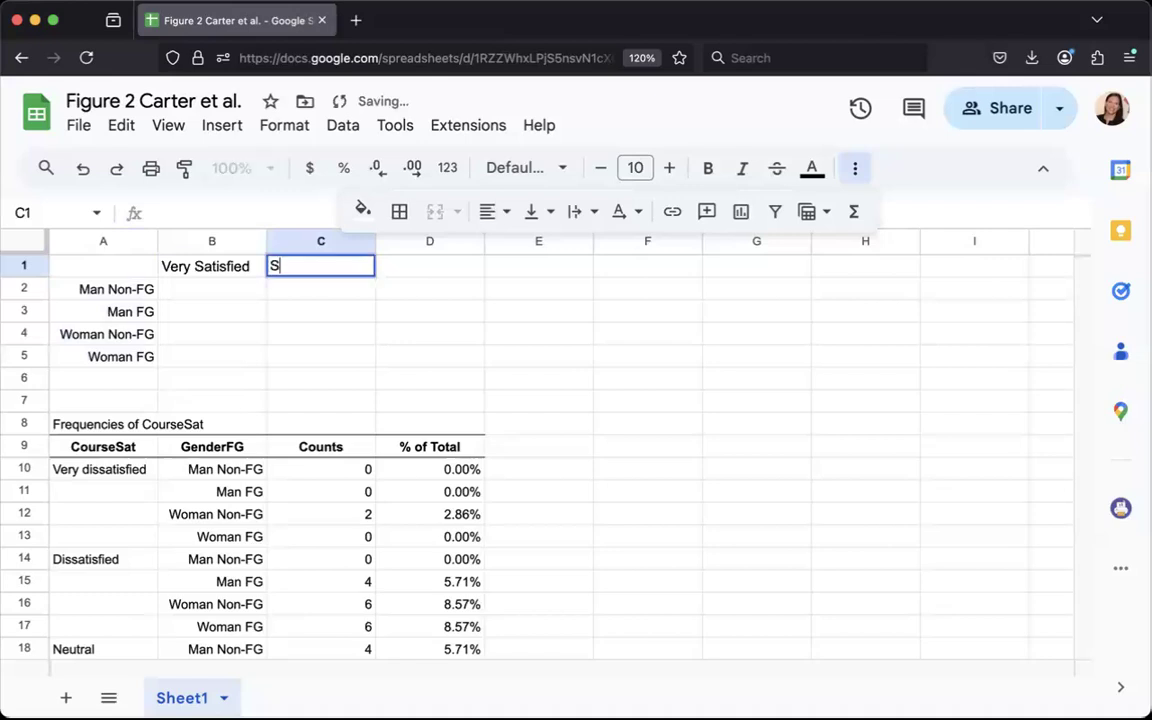
pyautogui.write('atisfied')
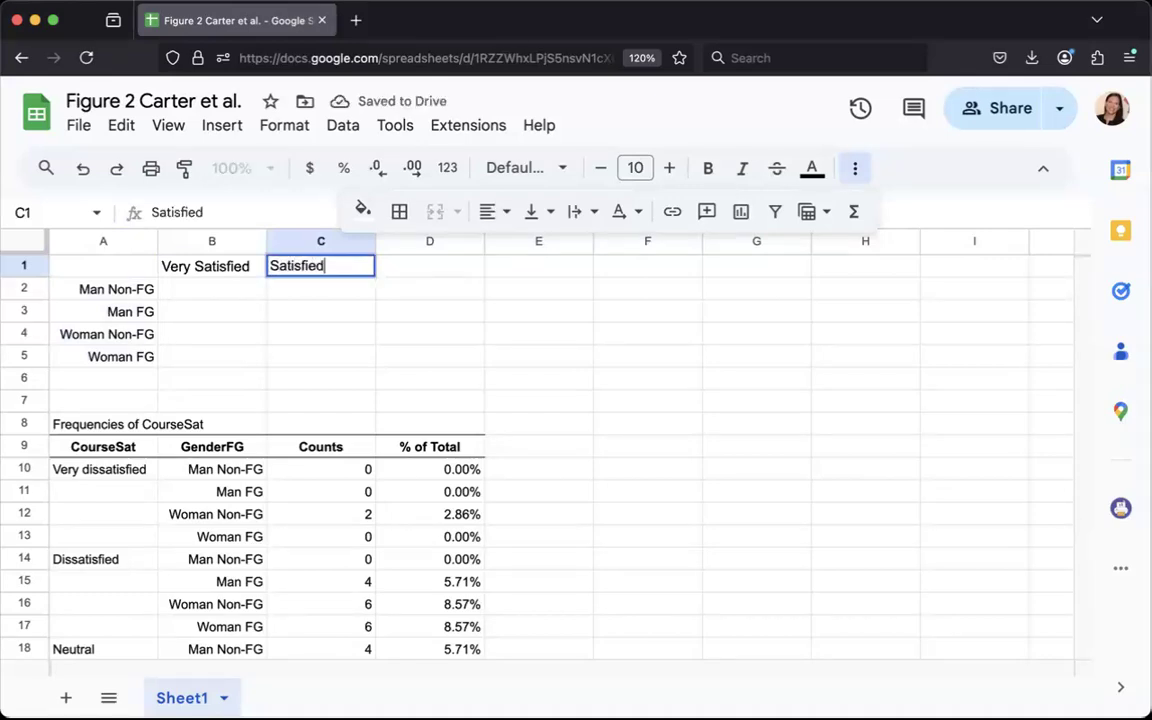
pyautogui.press('Tab')
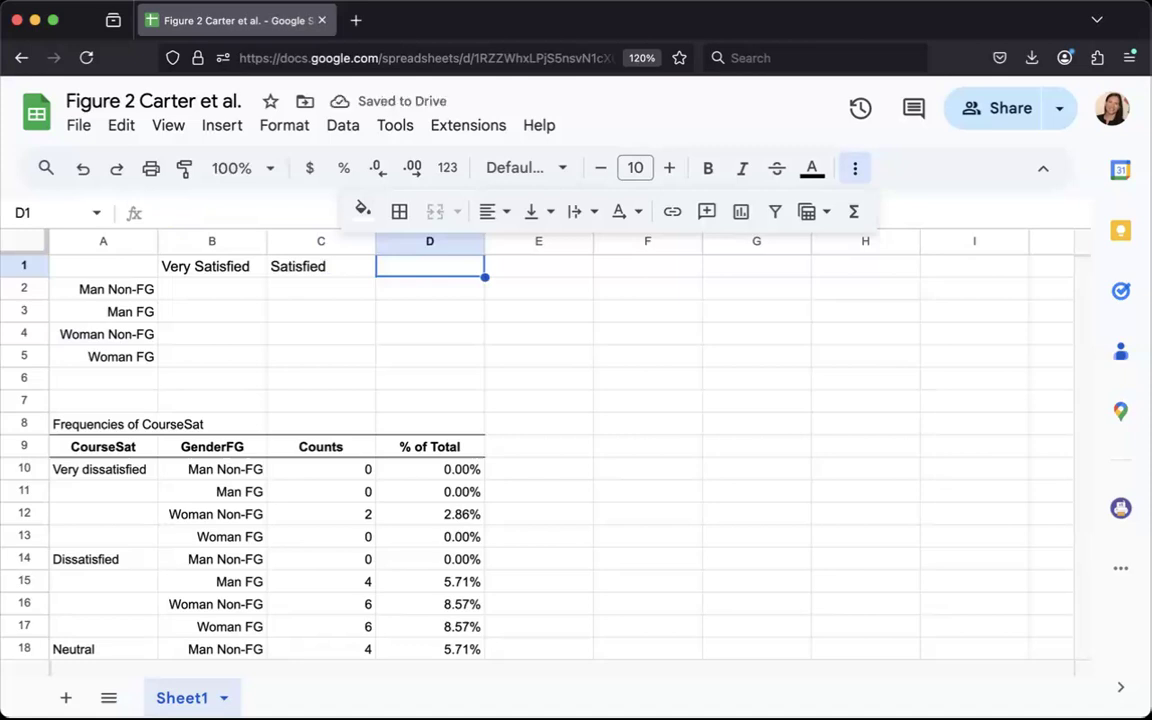
pyautogui.write('Ney')
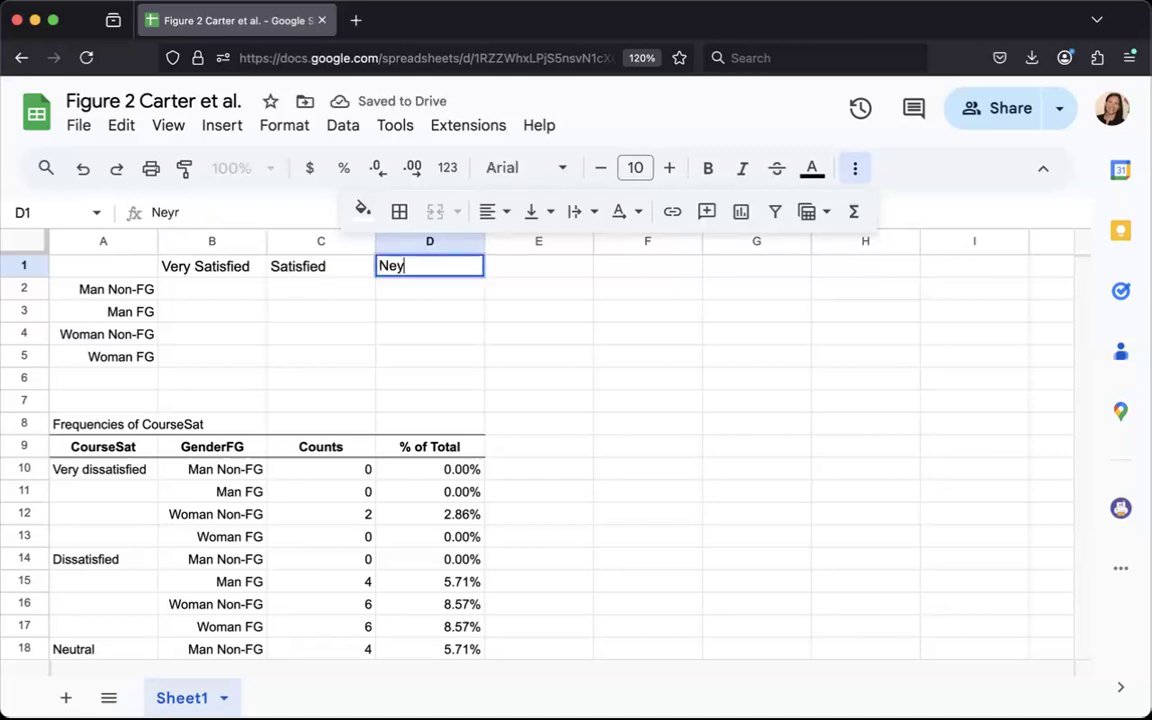
pyautogui.press('BackSpace')
pyautogui.write('utral')
pyautogui.press('Tab')
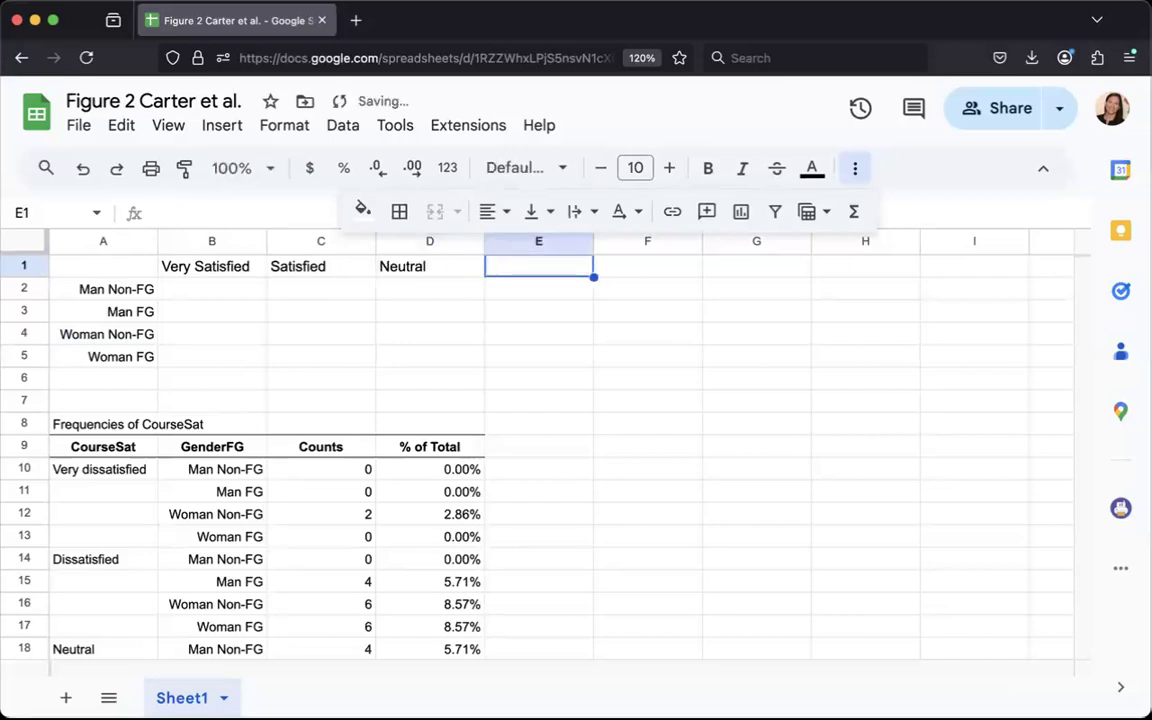
# Enter the remaining headers Dissatisfied in E1 and Very Dissatisfied in F1
pyautogui.write('Di')
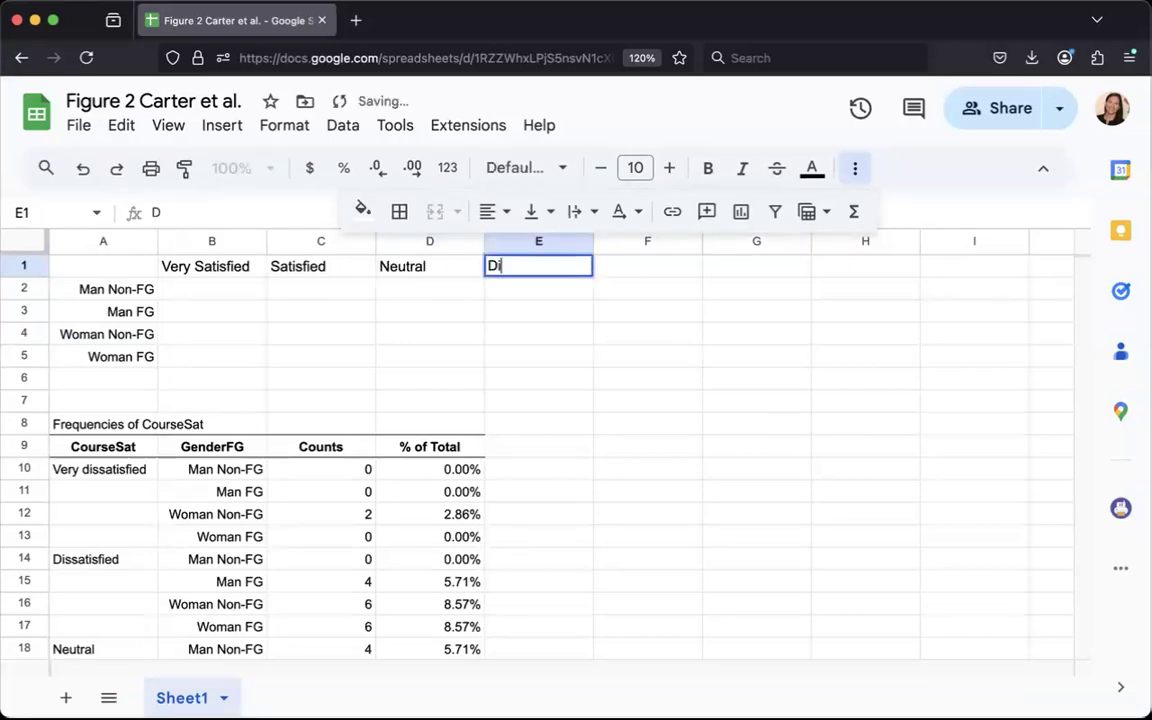
pyautogui.write('ssatisfied')
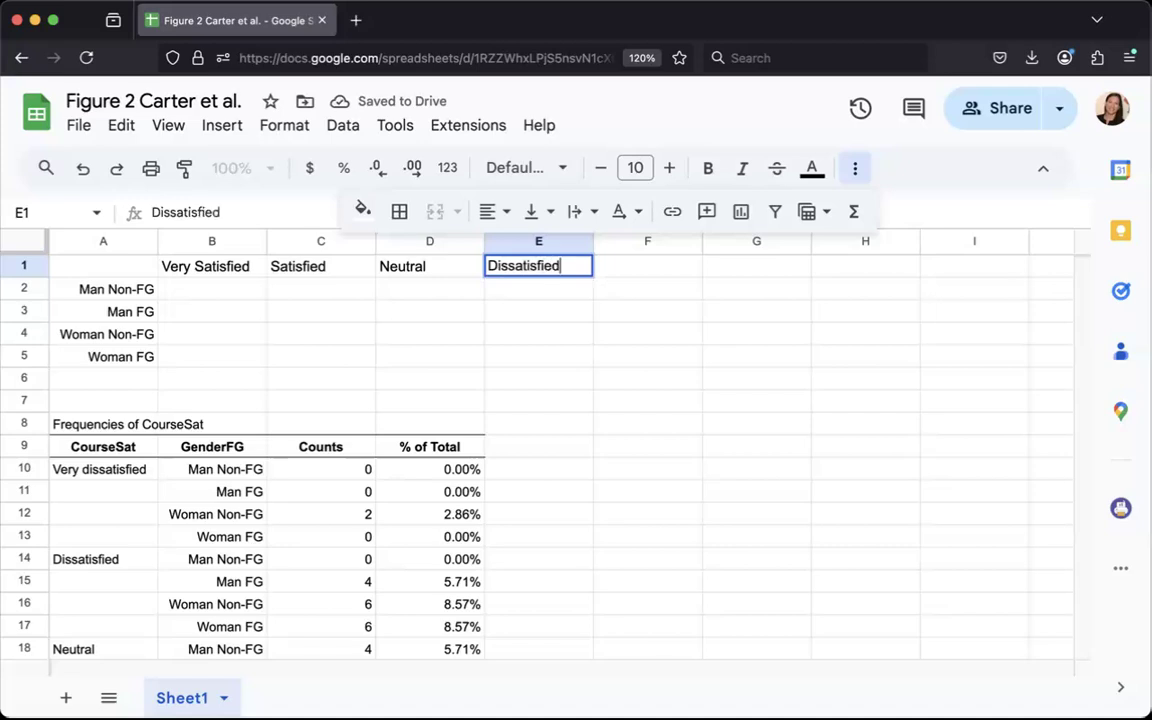
pyautogui.press('Tab')
pyautogui.write('Very')
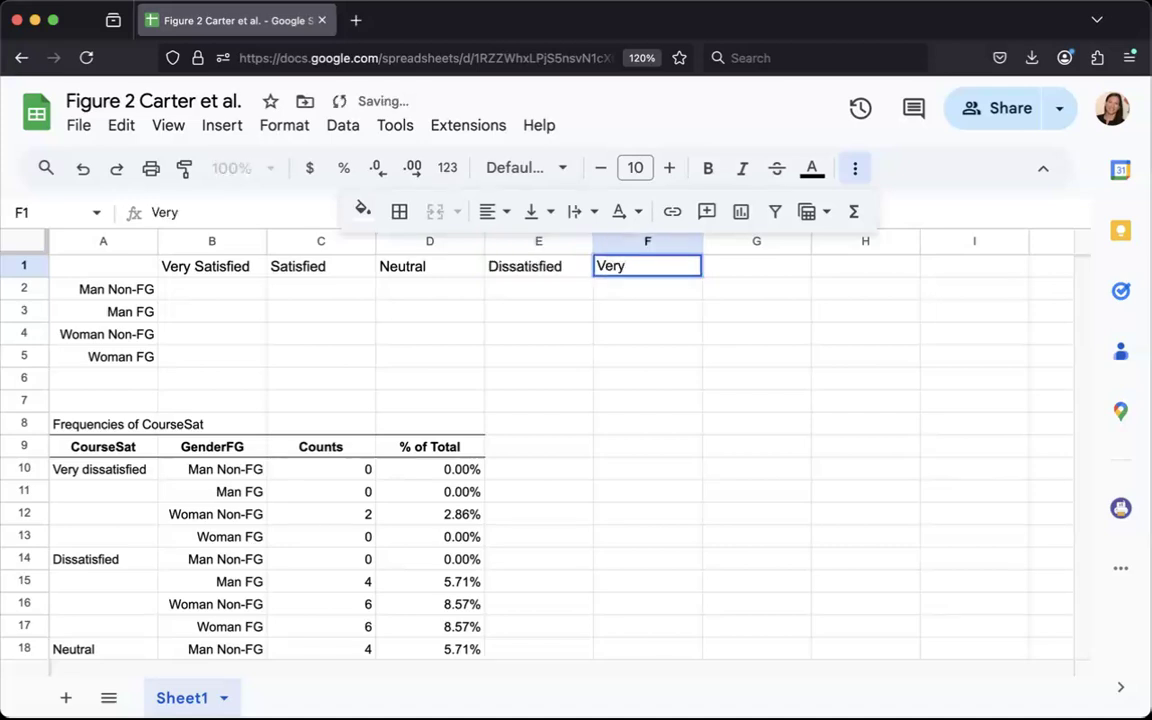
pyautogui.write(' Dissati')
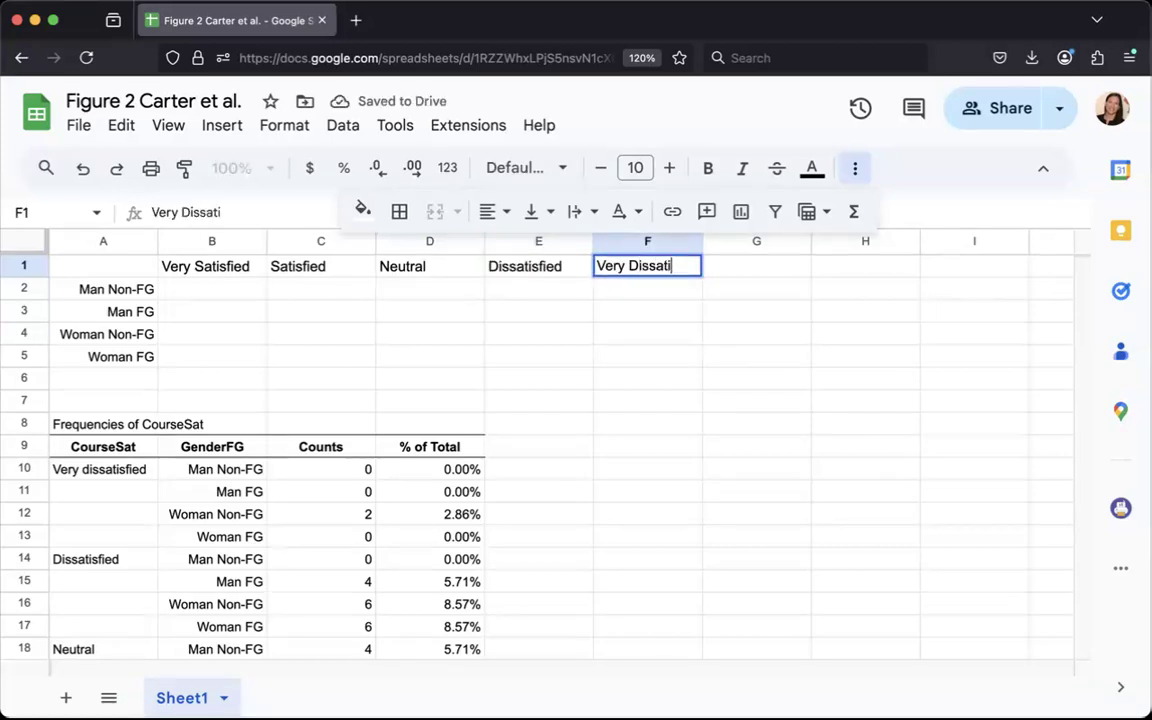
pyautogui.write('sfied')
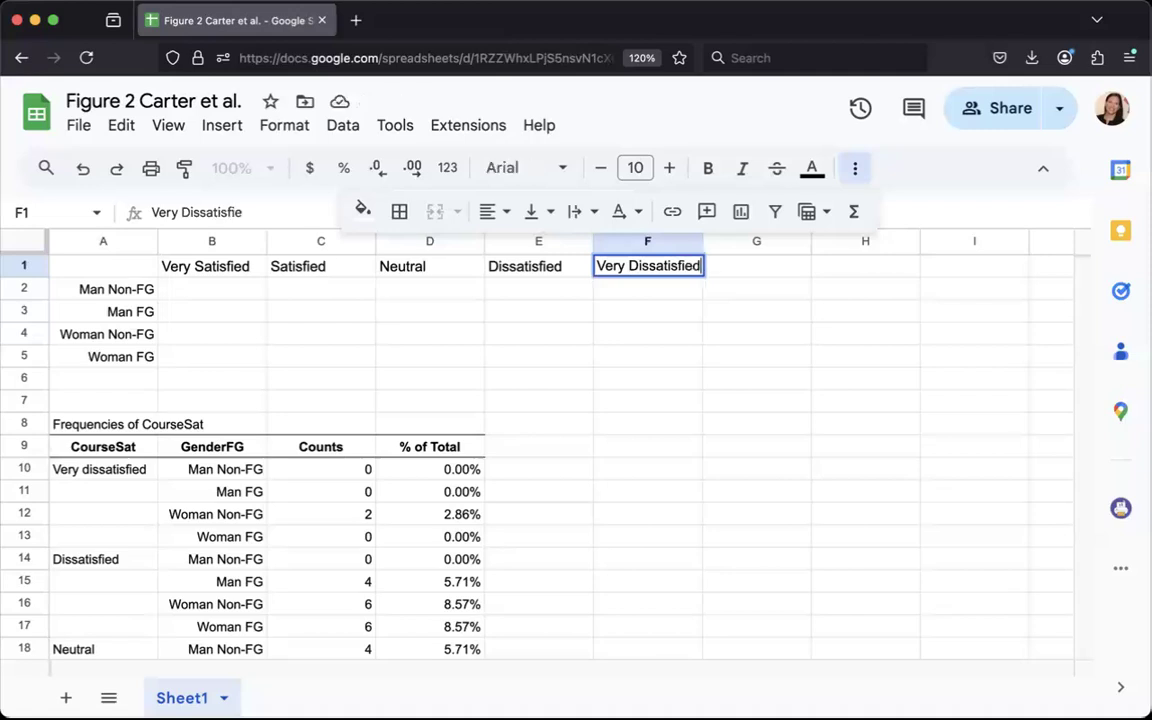
pyautogui.press('Return')
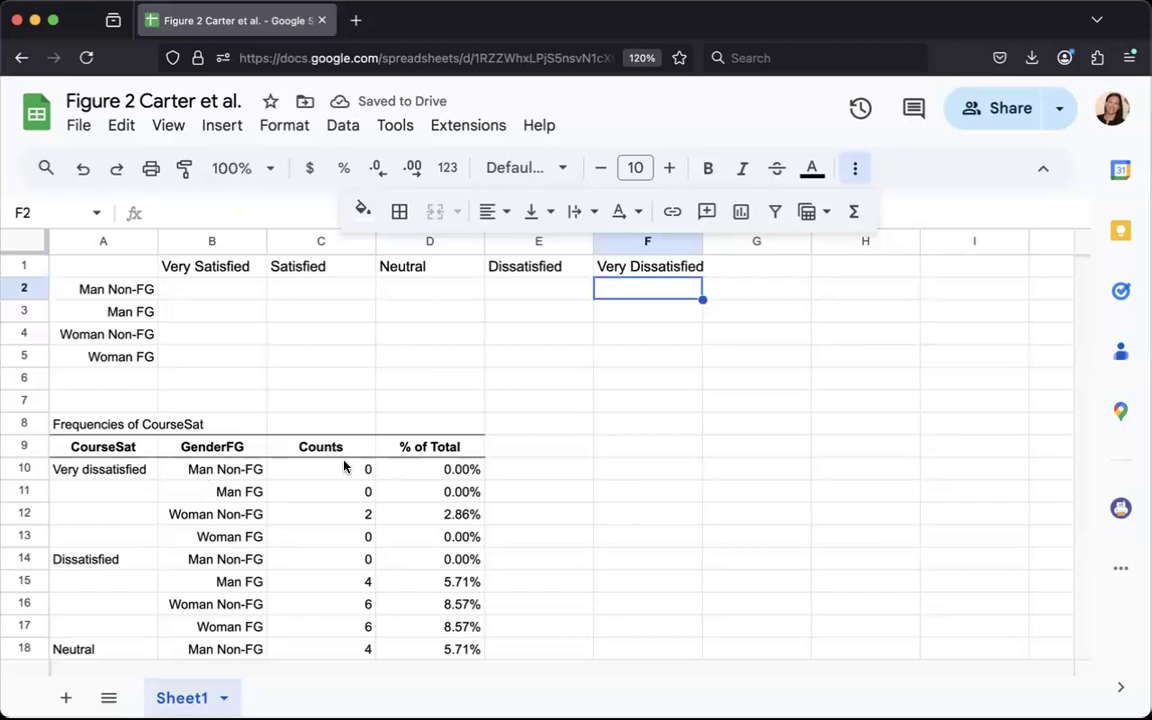
# Examine the GenderFG labels, Counts and % of Total columns of the frequency table, including the formula in D10
pyautogui.moveTo(197, 475); pyautogui.dragTo(200, 537)
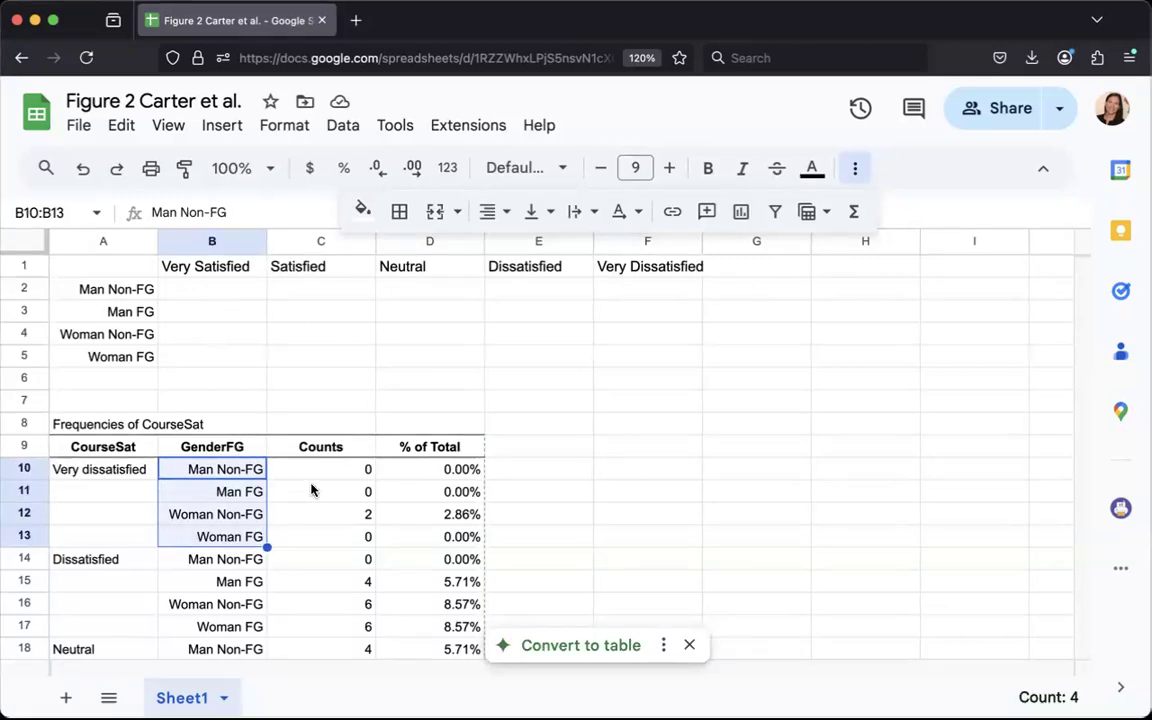
pyautogui.moveTo(355, 474); pyautogui.dragTo(357, 534)
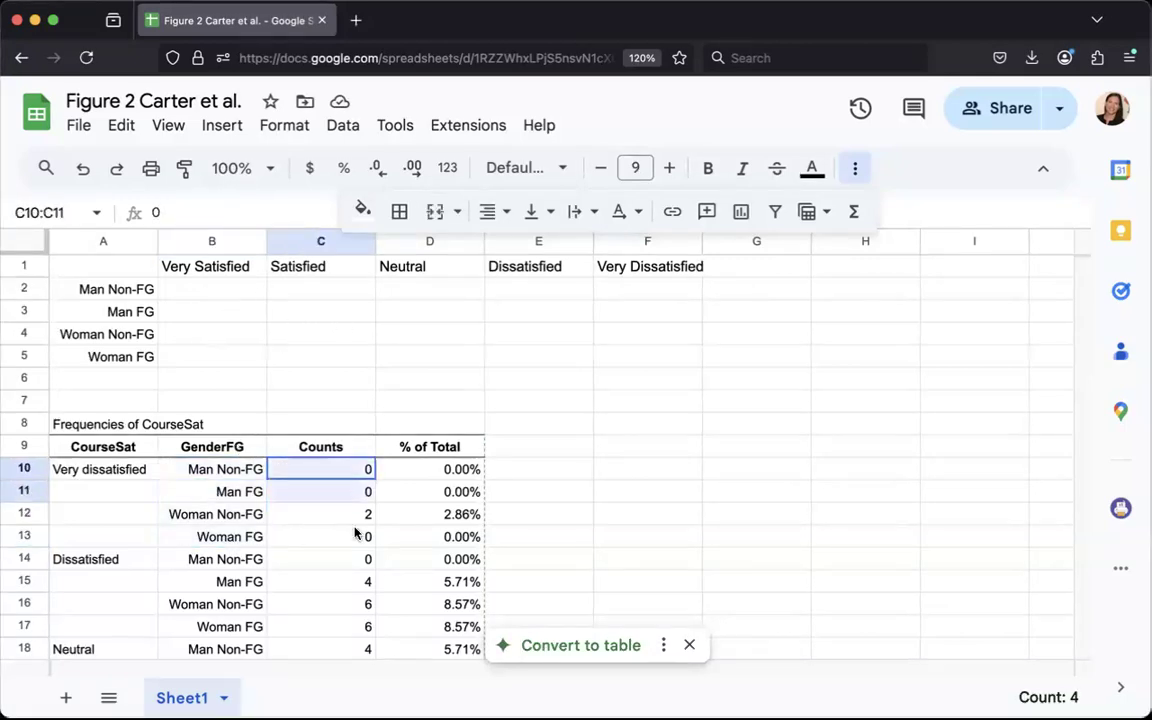
pyautogui.click(447, 472)
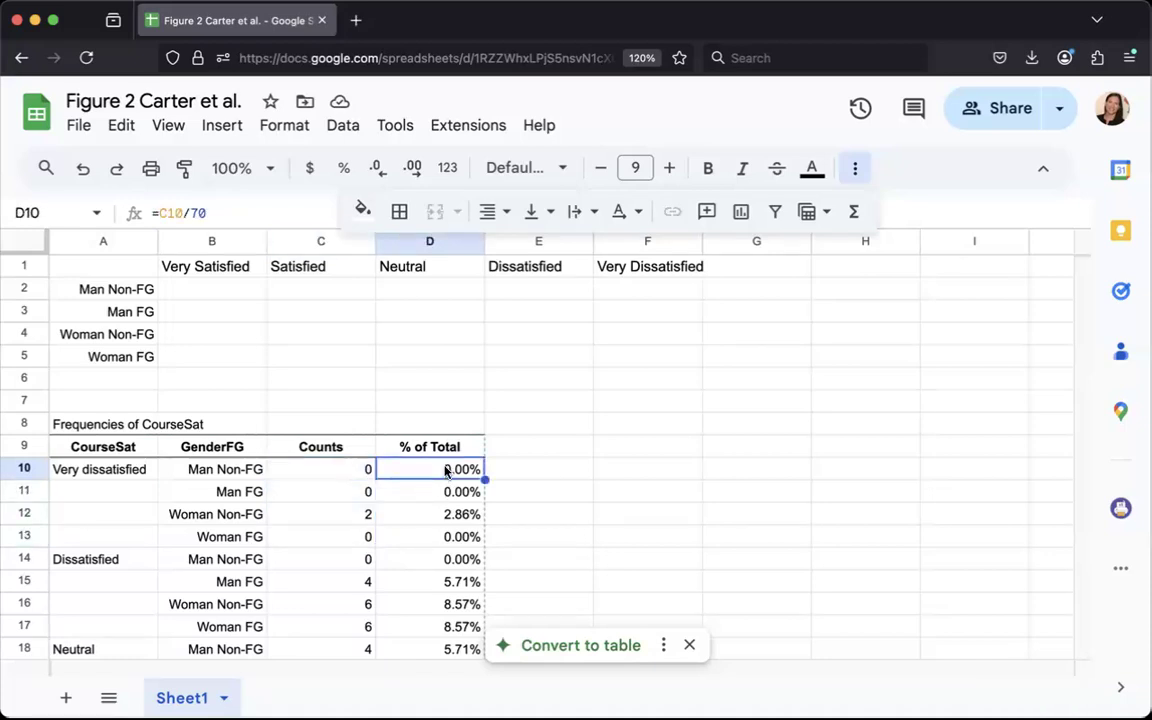
pyautogui.scroll(-2, 432, 456)
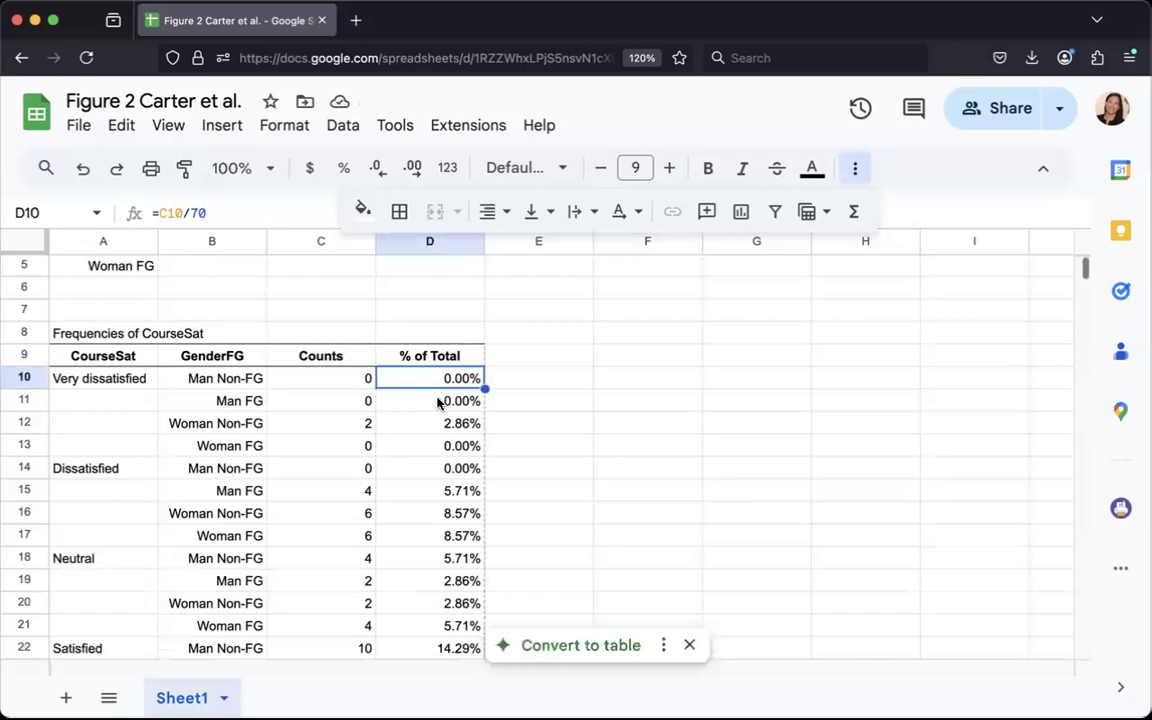
pyautogui.moveTo(430, 354); pyautogui.dragTo(445, 465)
pyautogui.scroll(-2, 445, 580)
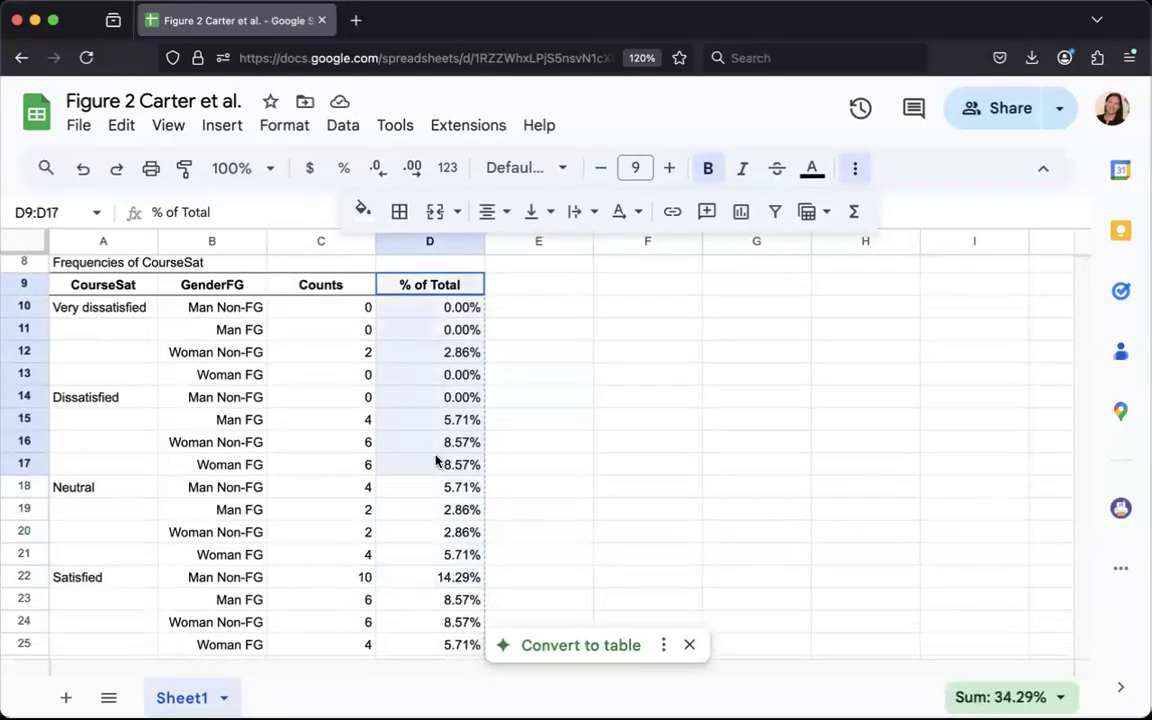
pyautogui.click(545, 460)
pyautogui.scroll(3, 503, 484)
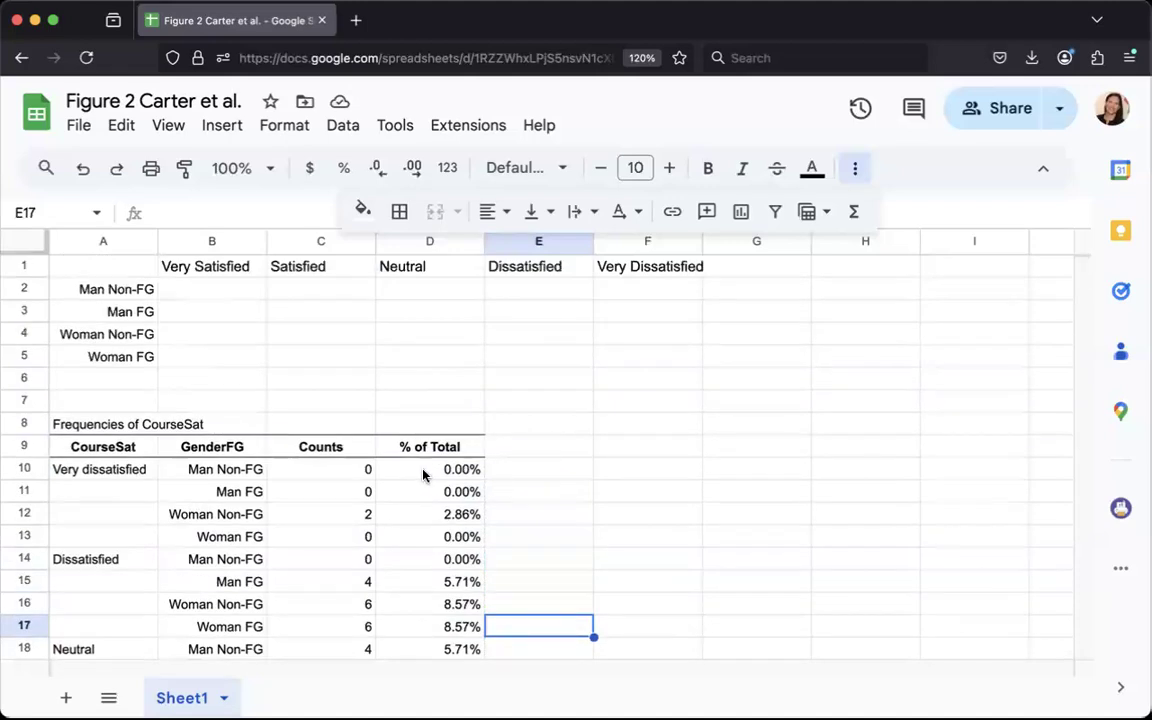
# Move the Very dissatisfied percentages from D10:D13 to F2:F5 and the Dissatisfied percentages from D14:D17 to E2:E5
pyautogui.moveTo(422, 478); pyautogui.dragTo(422, 537)
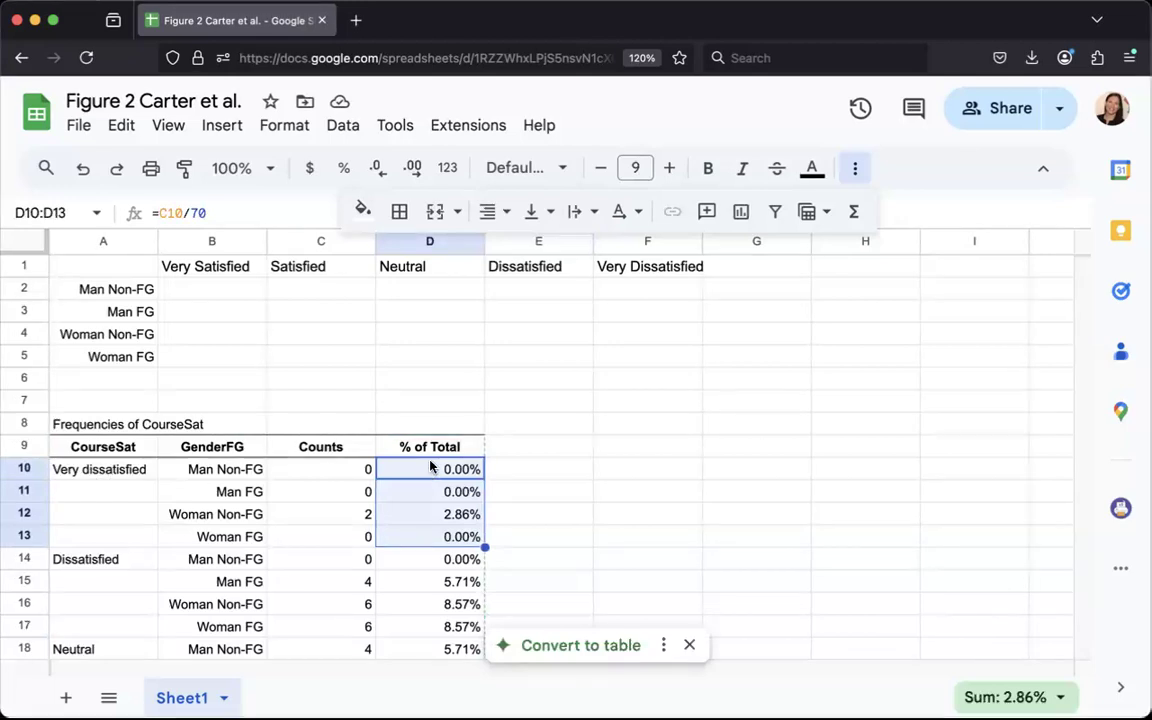
pyautogui.press('super+c')
pyautogui.moveTo(650, 362); pyautogui.dragTo(645, 297)
pyautogui.moveTo(444, 563); pyautogui.dragTo(444, 628)
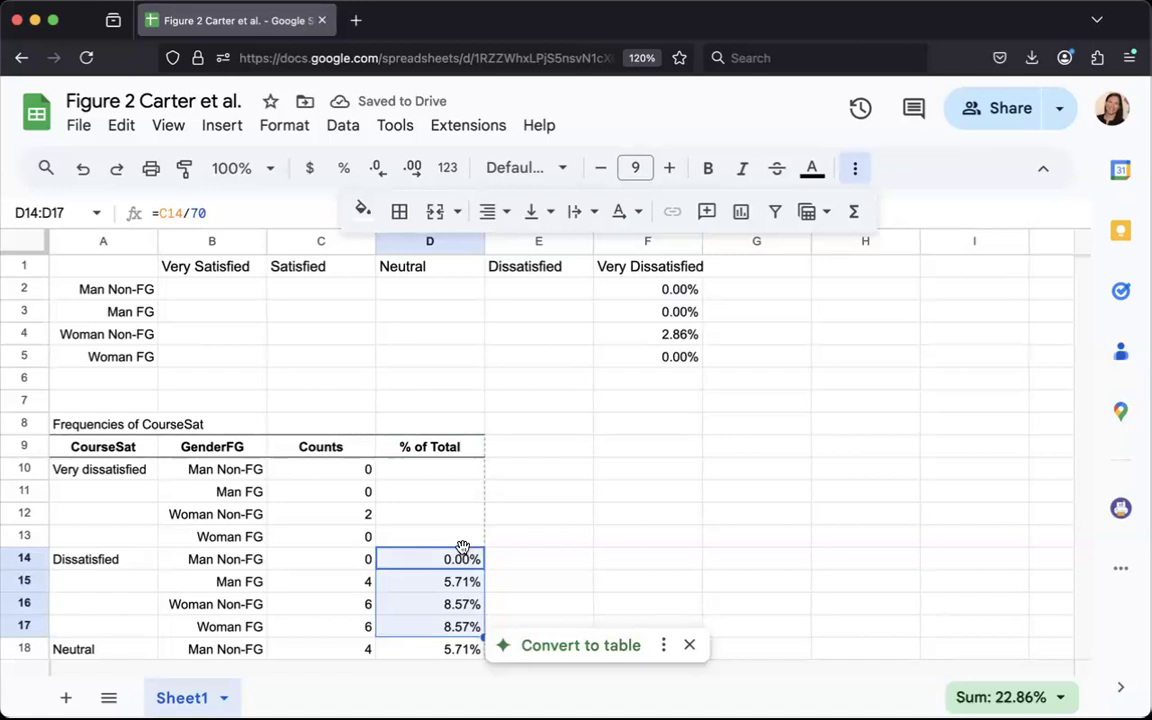
pyautogui.moveTo(462, 547); pyautogui.dragTo(555, 291)
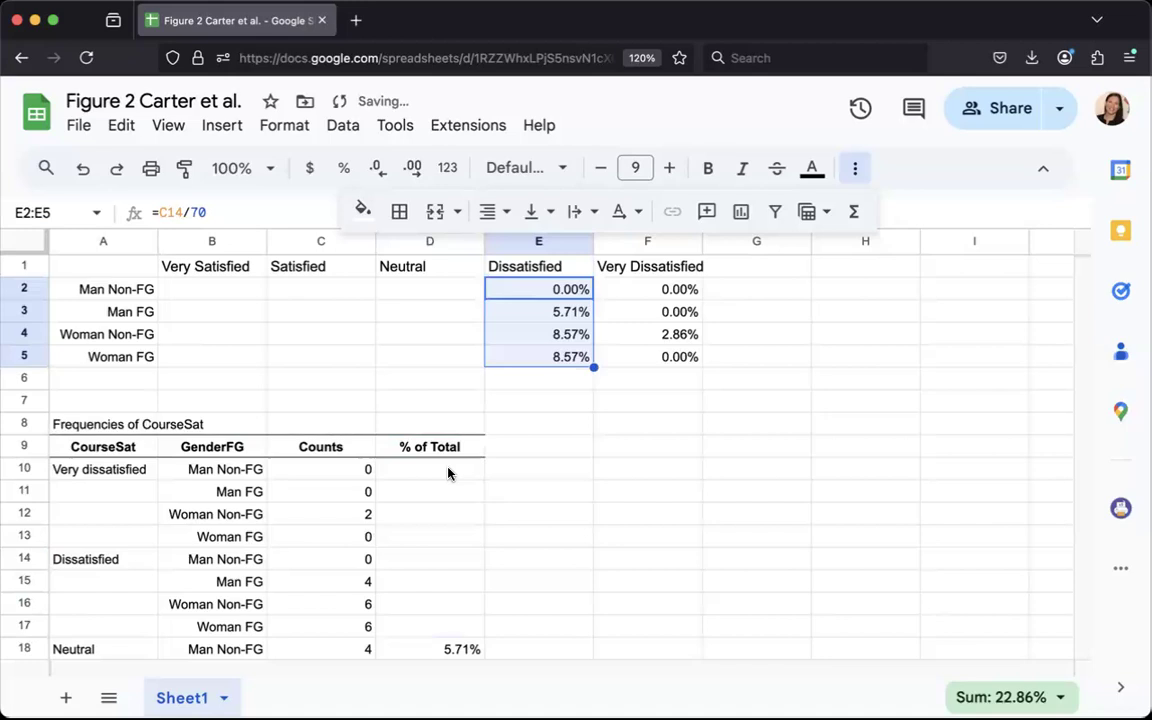
# Move the Neutral percentages from D18:D21 to D2:D5 under the Neutral header
pyautogui.scroll(-1, 449, 470)
pyautogui.scroll(-2, 462, 611)
pyautogui.scroll(-1, 458, 610)
pyautogui.moveTo(450, 535); pyautogui.dragTo(483, 607)
pyautogui.scroll(5, 659, 585)
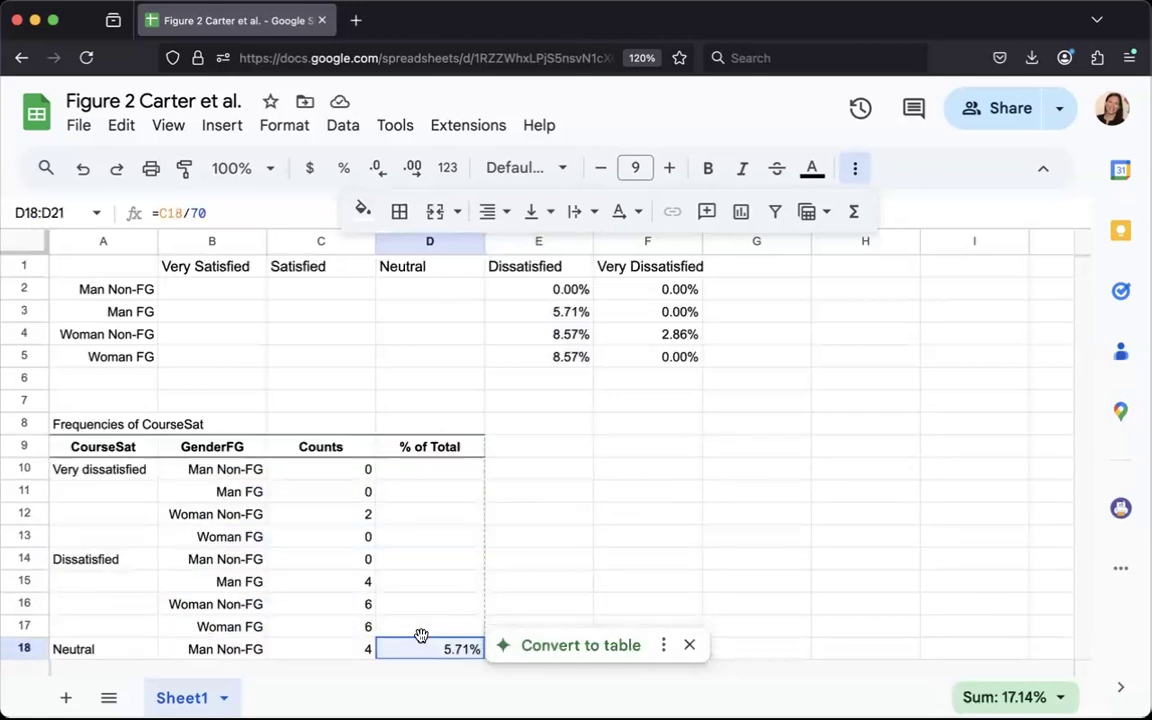
pyautogui.moveTo(448, 523); pyautogui.dragTo(418, 299)
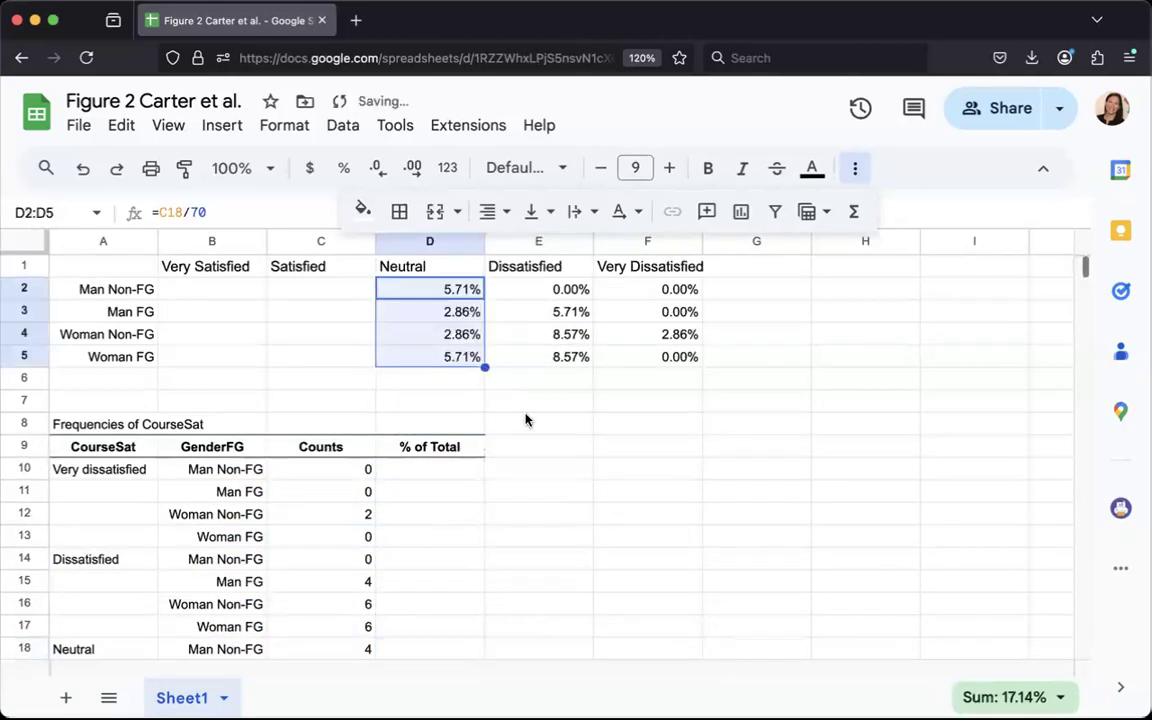
# Move the Satisfied percentages from D22:D25 to C2:C5 under the Satisfied header
pyautogui.scroll(-5, 571, 481)
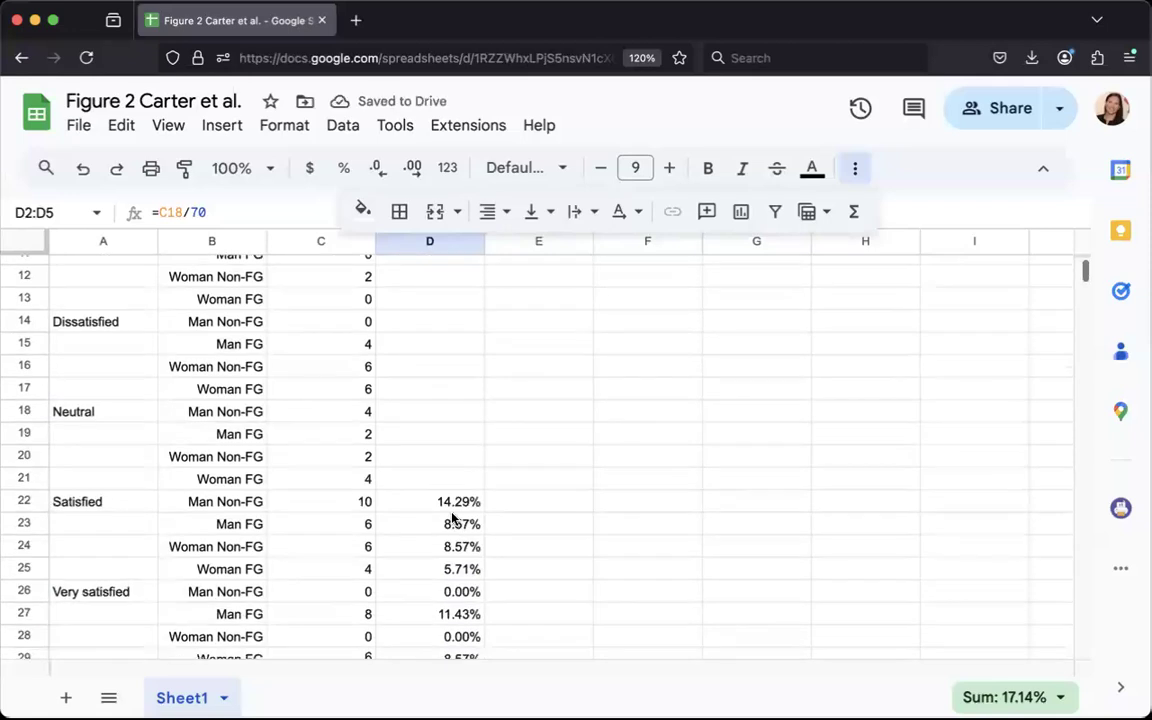
pyautogui.moveTo(447, 507); pyautogui.dragTo(447, 568)
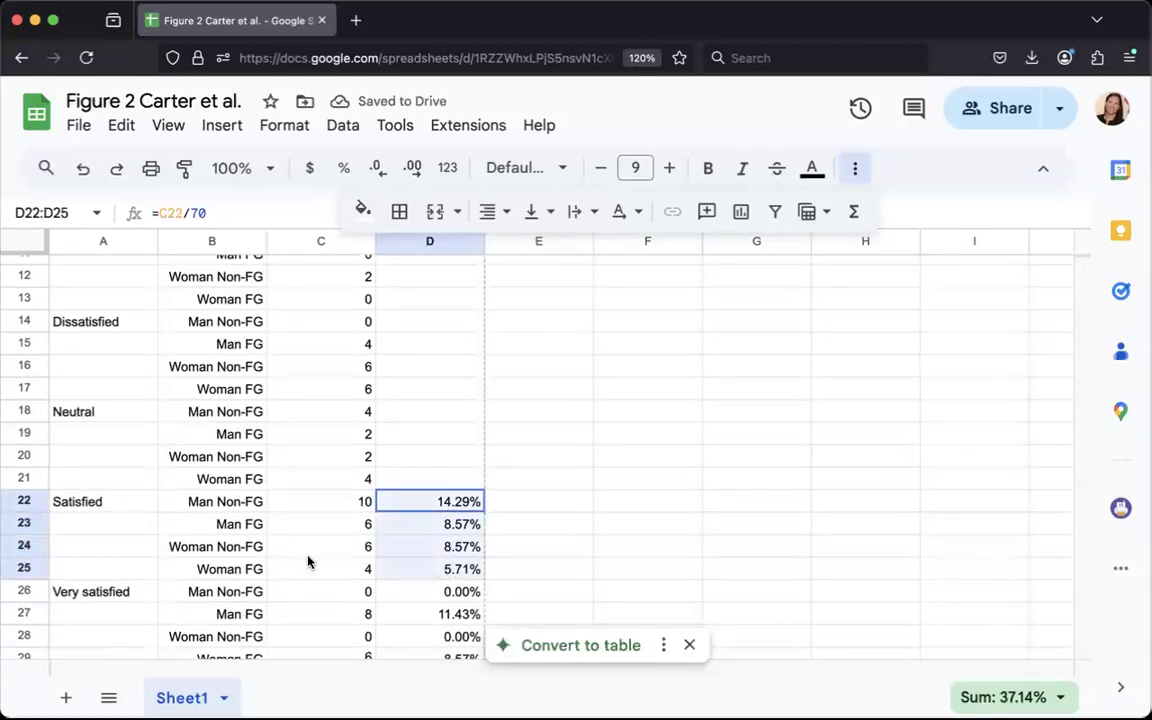
pyautogui.scroll(3, 478, 530)
pyautogui.moveTo(419, 571); pyautogui.dragTo(311, 298)
# Move the Very satisfied percentages from D26:D29 to B2:B5 under the Very Satisfied header
pyautogui.scroll(2, 410, 465)
pyautogui.scroll(-5, 466, 443)
pyautogui.moveTo(452, 491); pyautogui.dragTo(457, 564)
pyautogui.moveTo(412, 485); pyautogui.dragTo(247, 300)
pyautogui.scroll(5, 249, 404)
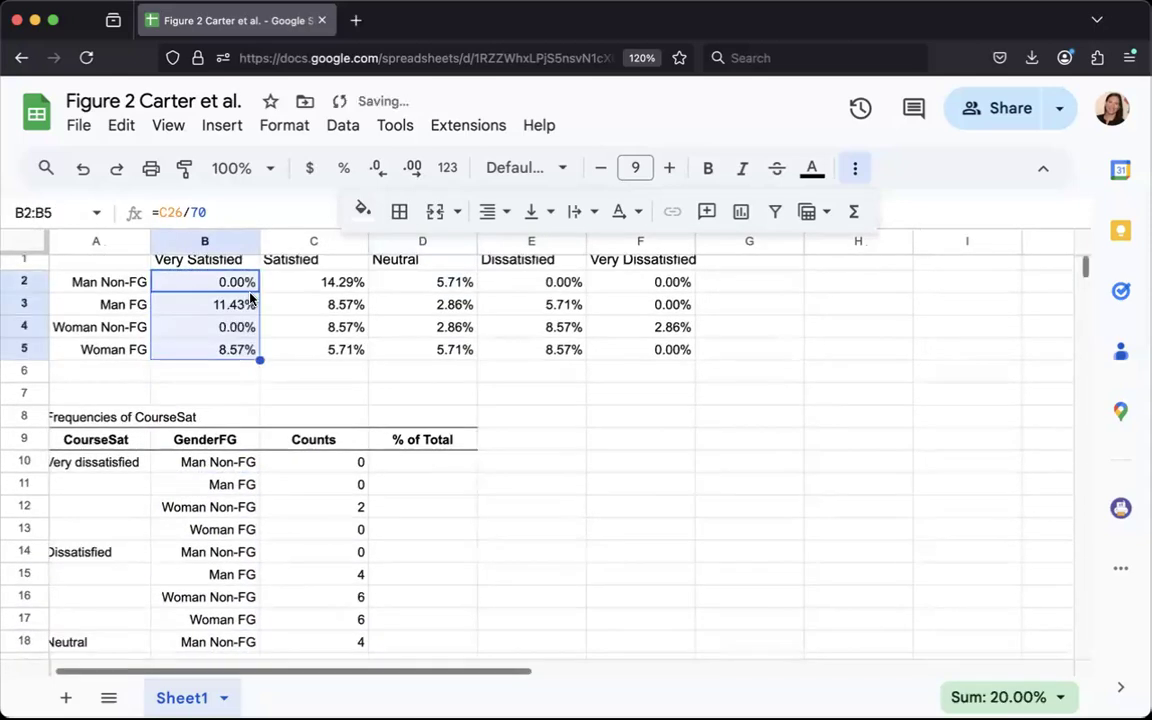
pyautogui.click(569, 376)
# Set the Very dissatisfied Man Non-FG count in C10 to 1 and check the linked percentage formula in F2
pyautogui.click(325, 485)
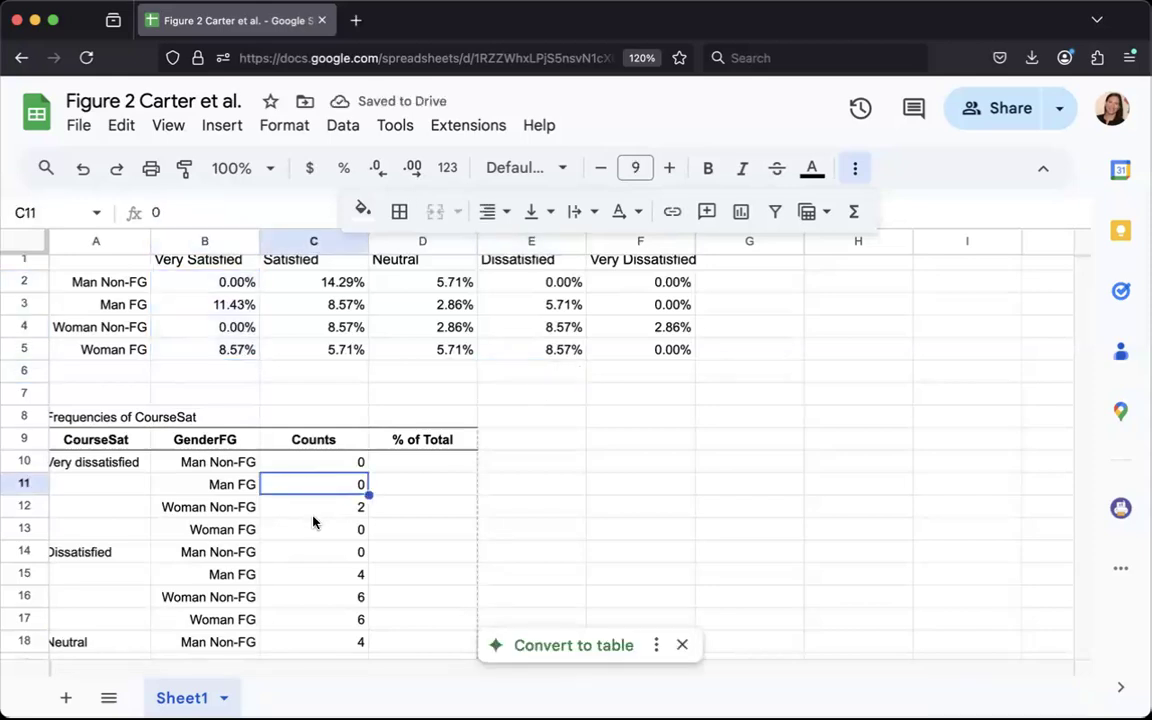
pyautogui.click(325, 468)
pyautogui.write('1')
pyautogui.press('Return')
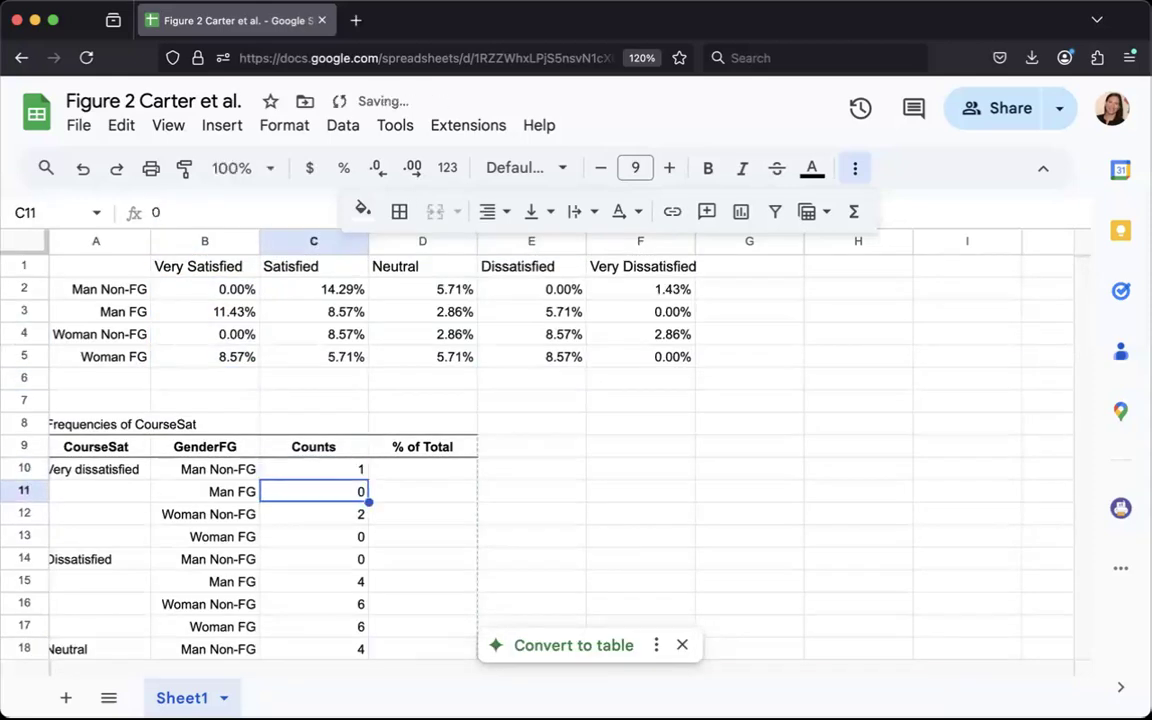
pyautogui.click(687, 292)
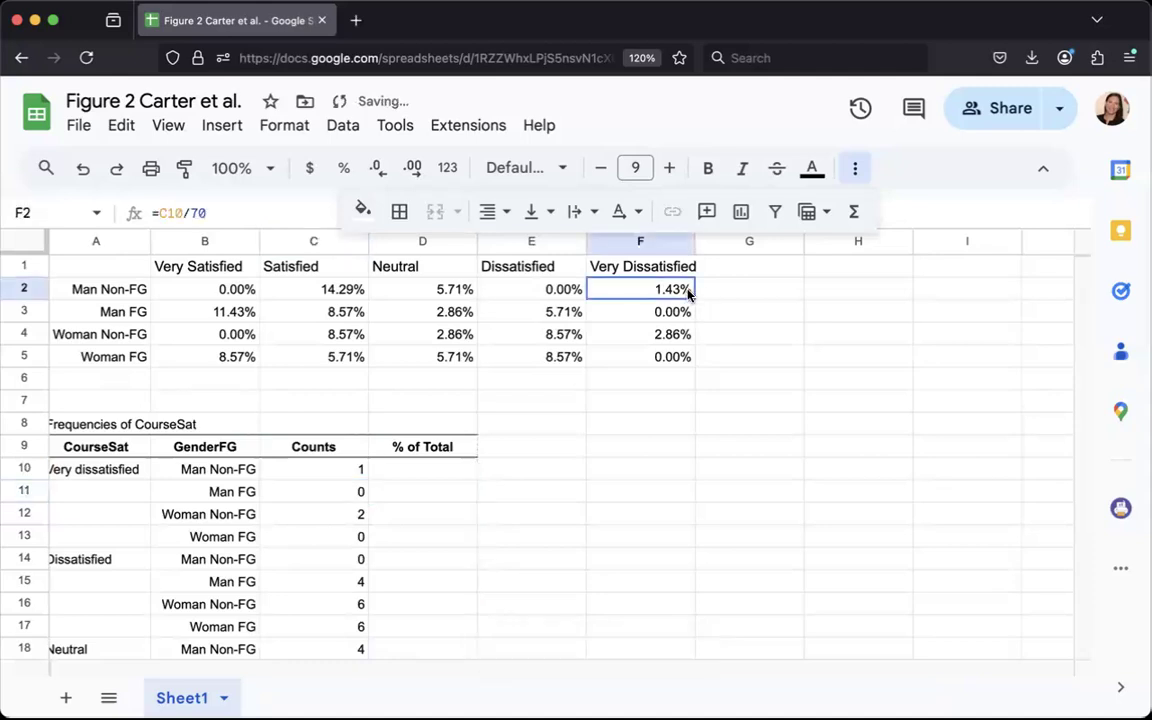
# Undo the last change to the Very dissatisfied Man Non-FG count in C10
pyautogui.press('super+z')
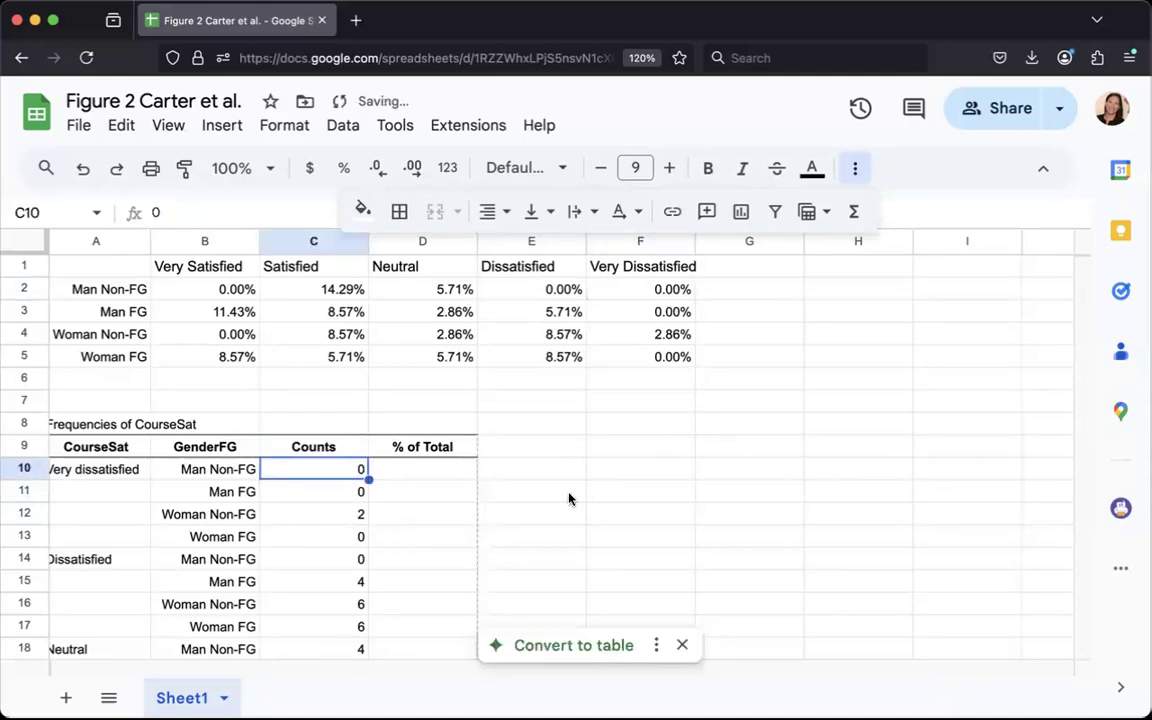
pyautogui.click(569, 499)
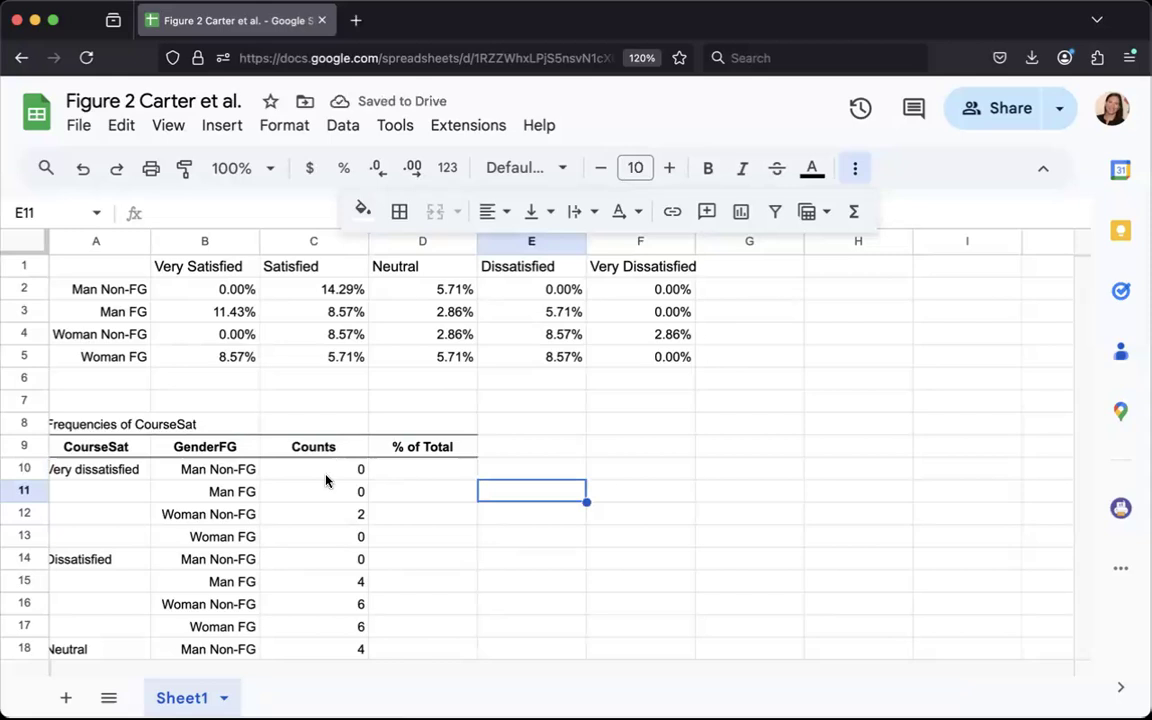
pyautogui.scroll(-3, 322, 500)
pyautogui.scroll(3, 321, 514)
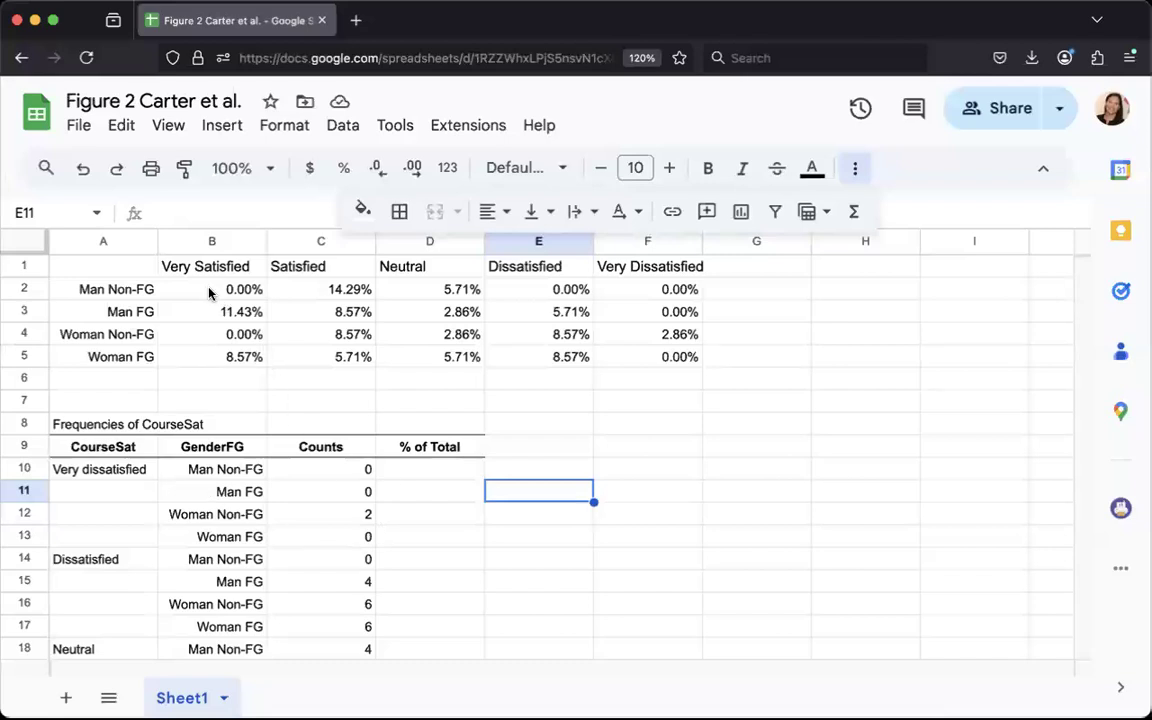
# Replace the percentage formulas in B2:F5 with their values only, pasted over the same cells
pyautogui.moveTo(210, 292); pyautogui.dragTo(638, 352)
pyautogui.press('super+c')
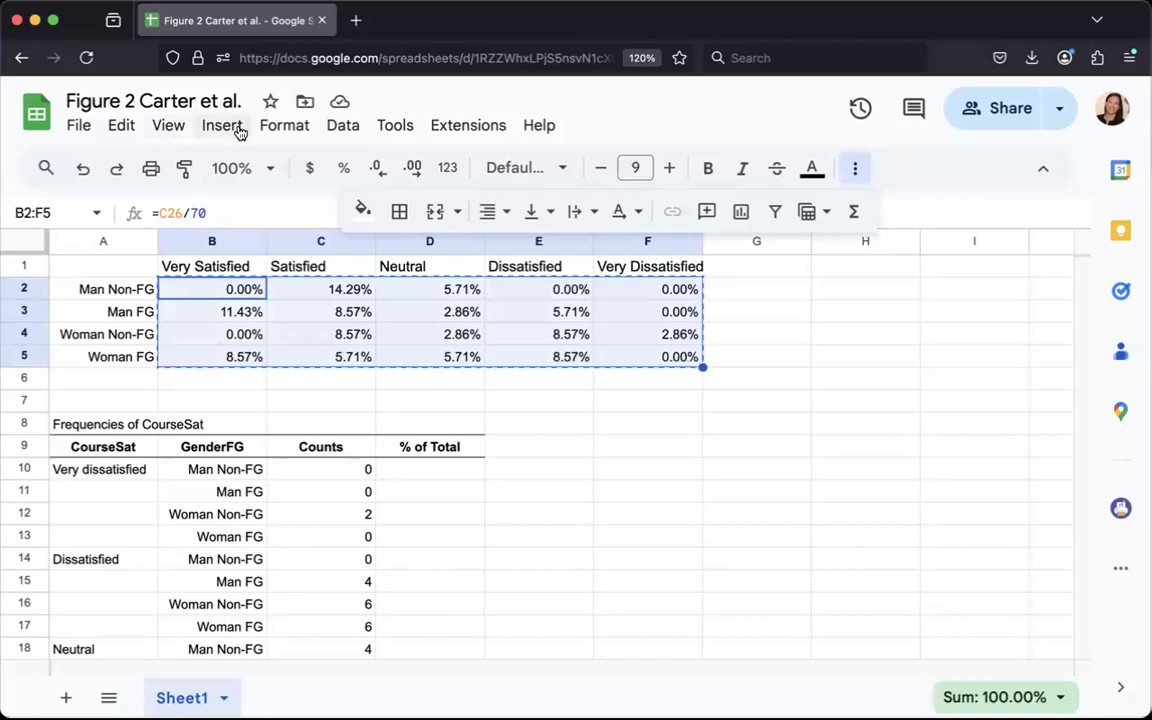
pyautogui.rightClick(203, 290)
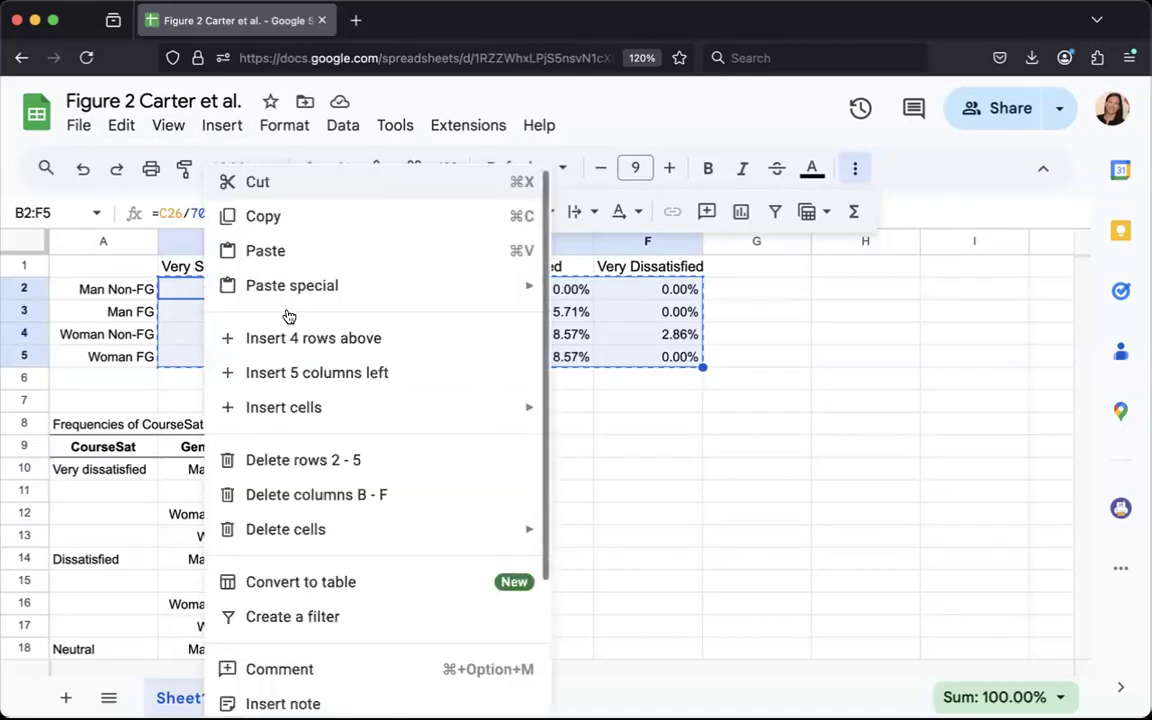
pyautogui.moveTo(319, 290)
pyautogui.click(586, 293)
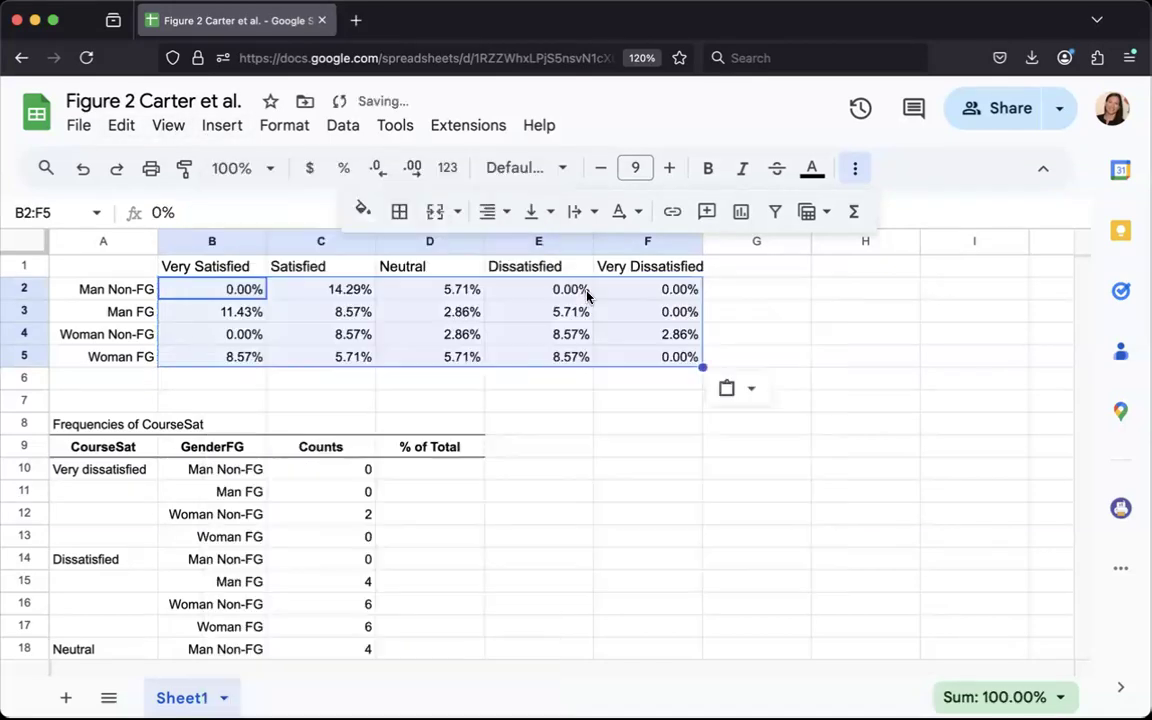
pyautogui.click(792, 300)
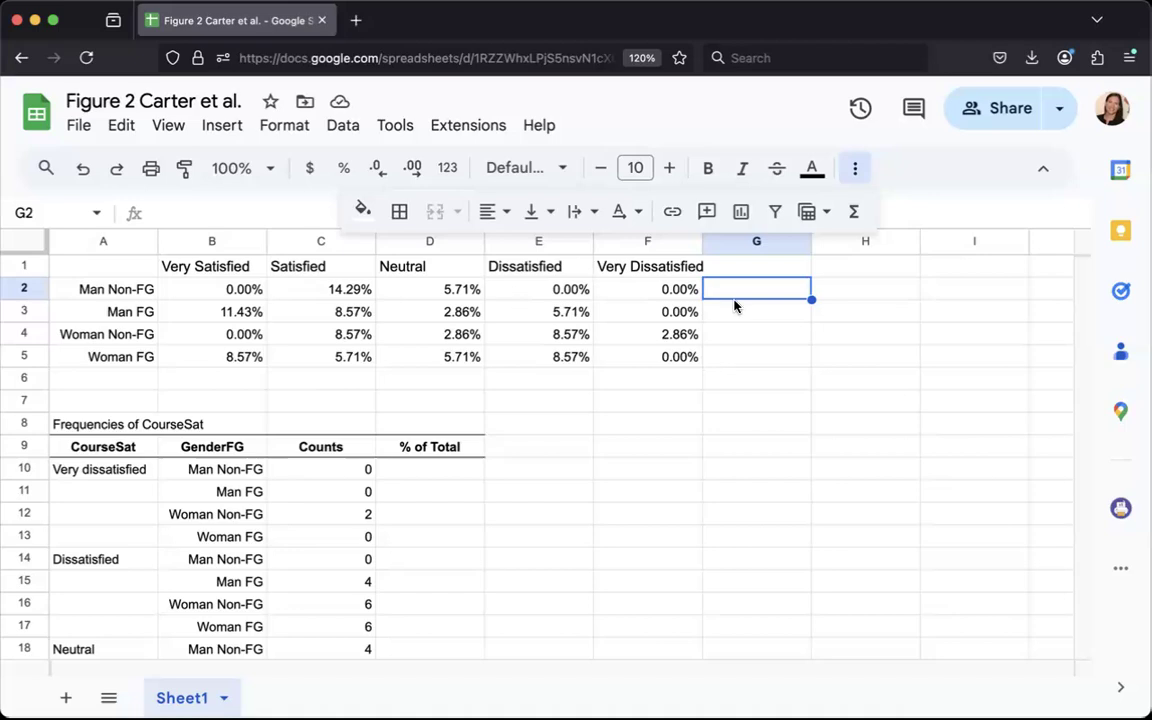
# Insert a chart from the summary grid A1:F5 and set its type to 100% stacked bar chart
pyautogui.moveTo(69, 265); pyautogui.dragTo(651, 368)
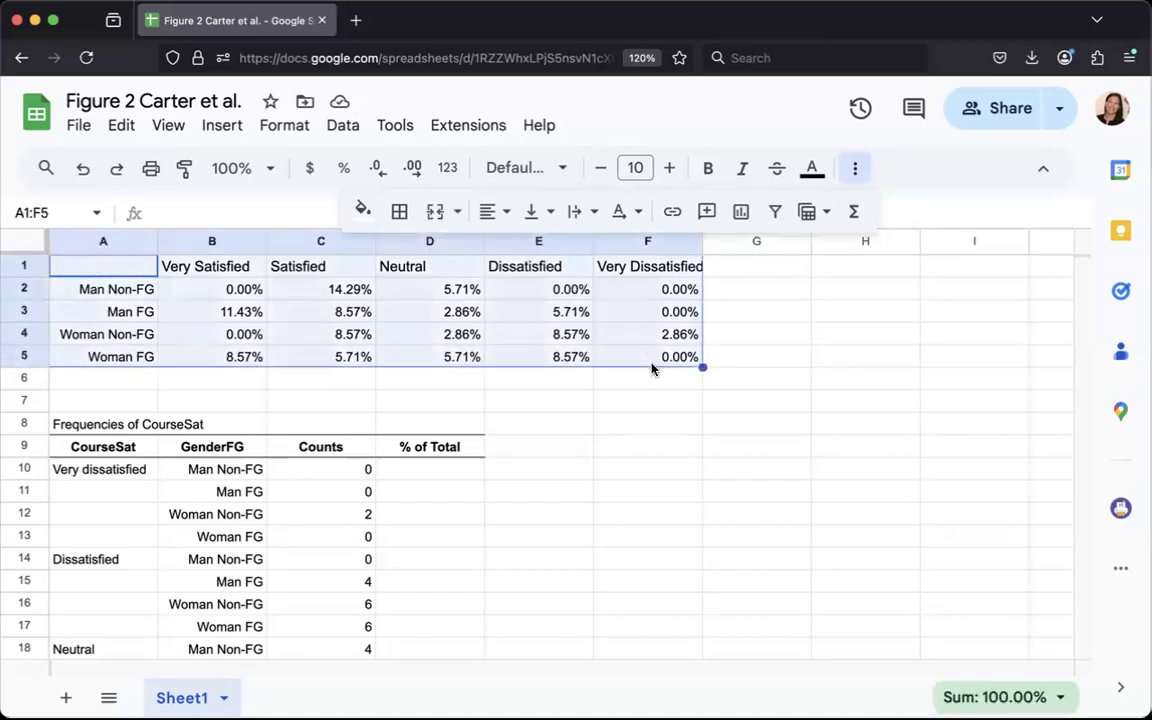
pyautogui.click(222, 128)
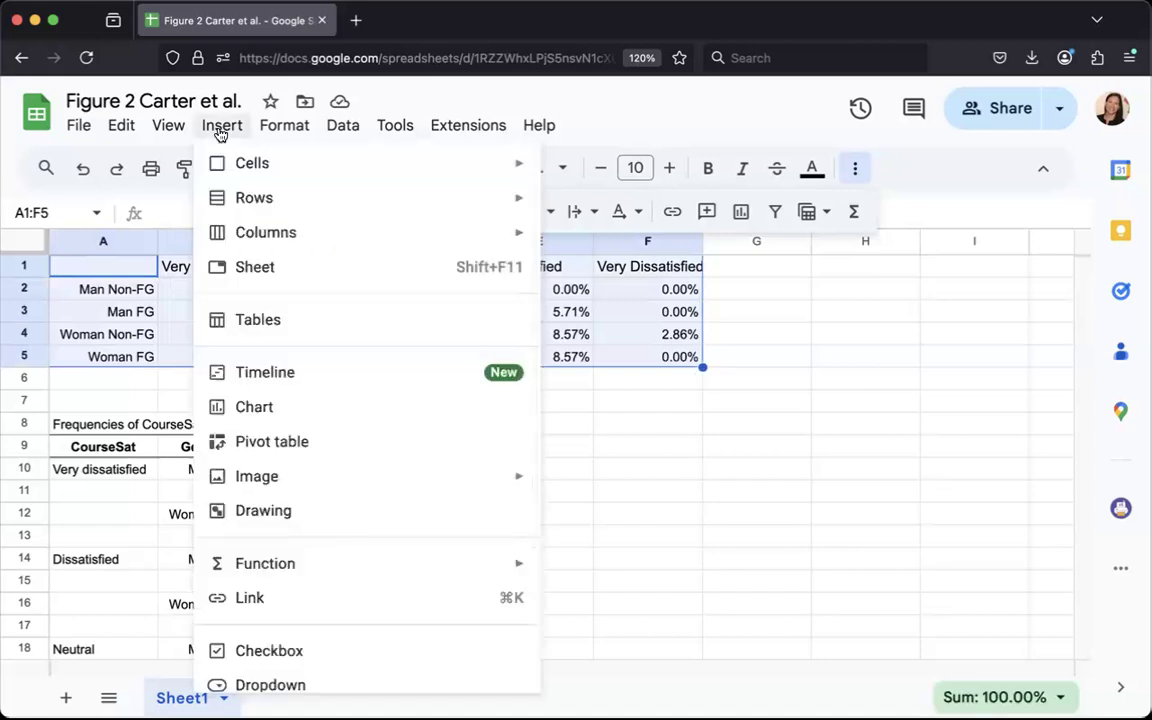
pyautogui.click(241, 407)
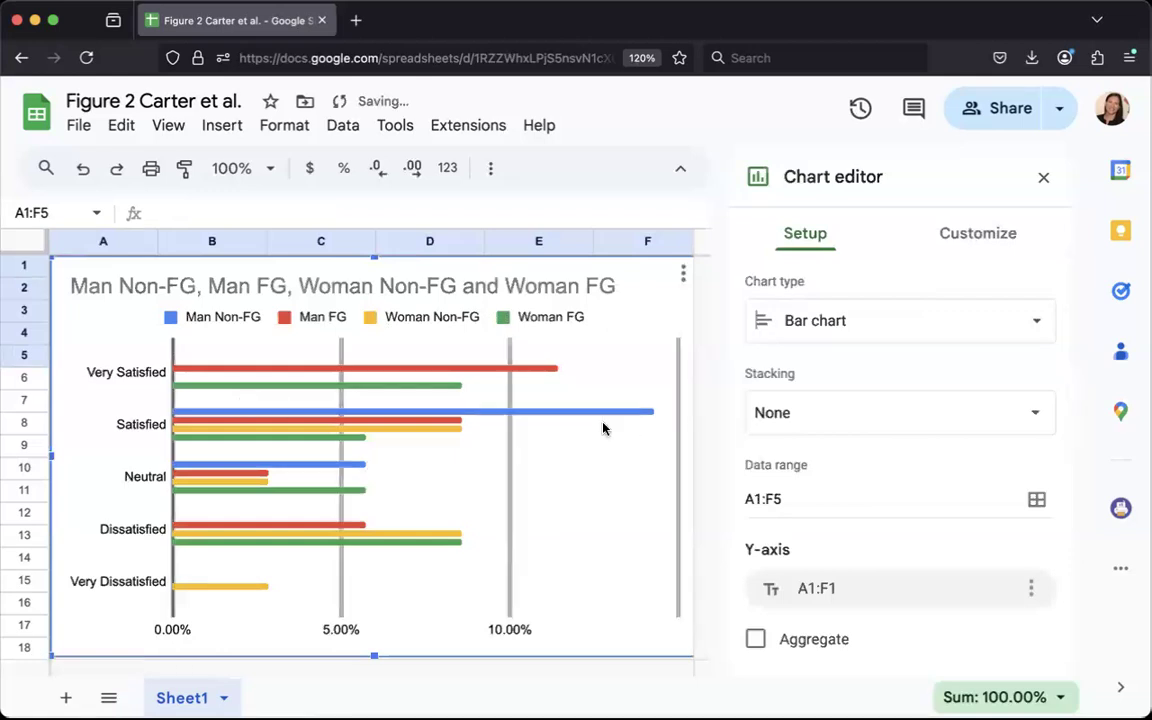
pyautogui.click(1032, 331)
pyautogui.scroll(-3, 983, 424)
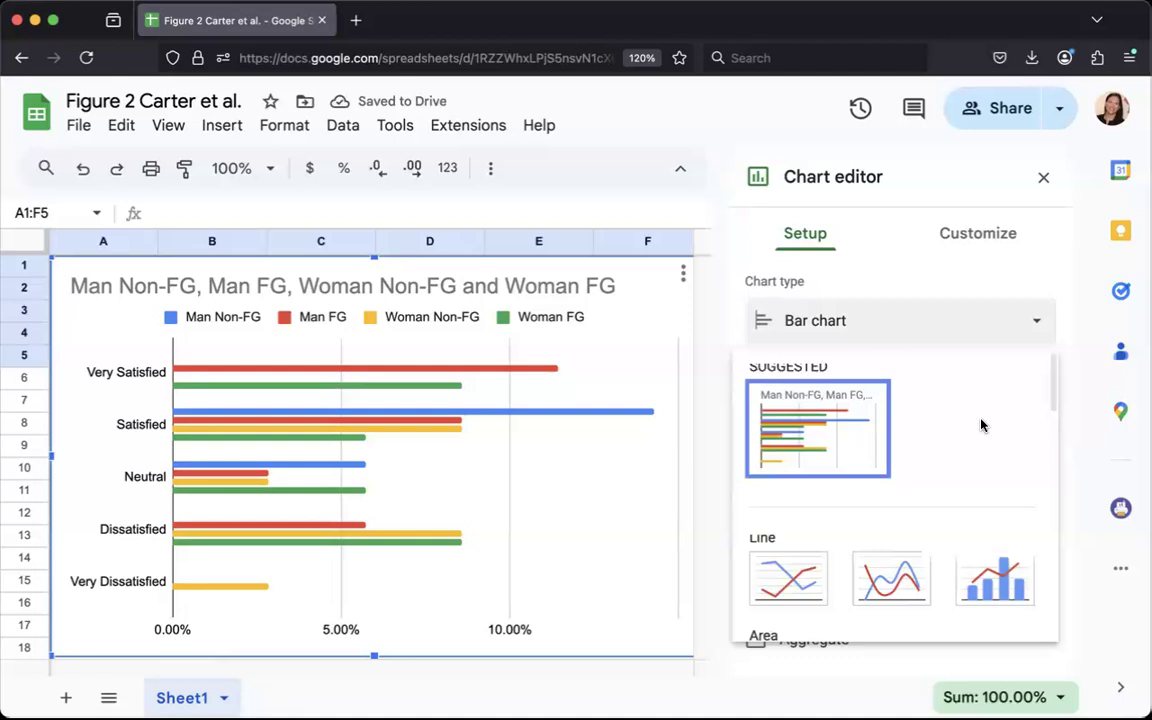
pyautogui.scroll(-5, 983, 424)
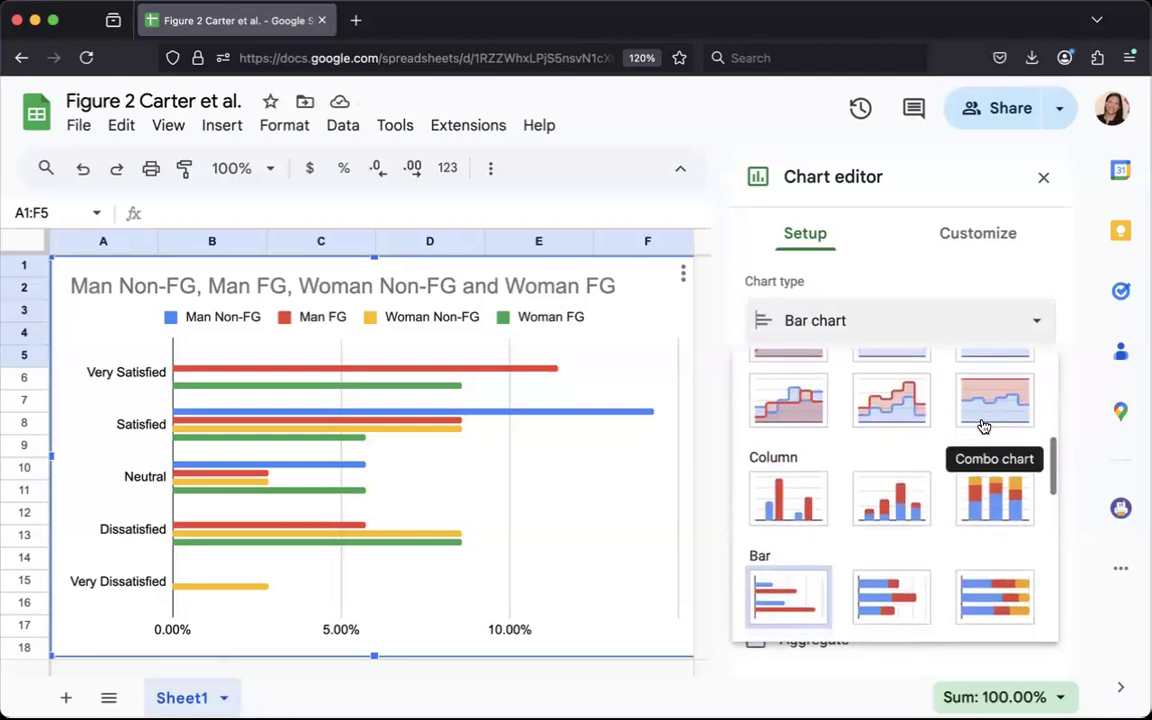
pyautogui.scroll(-2, 983, 424)
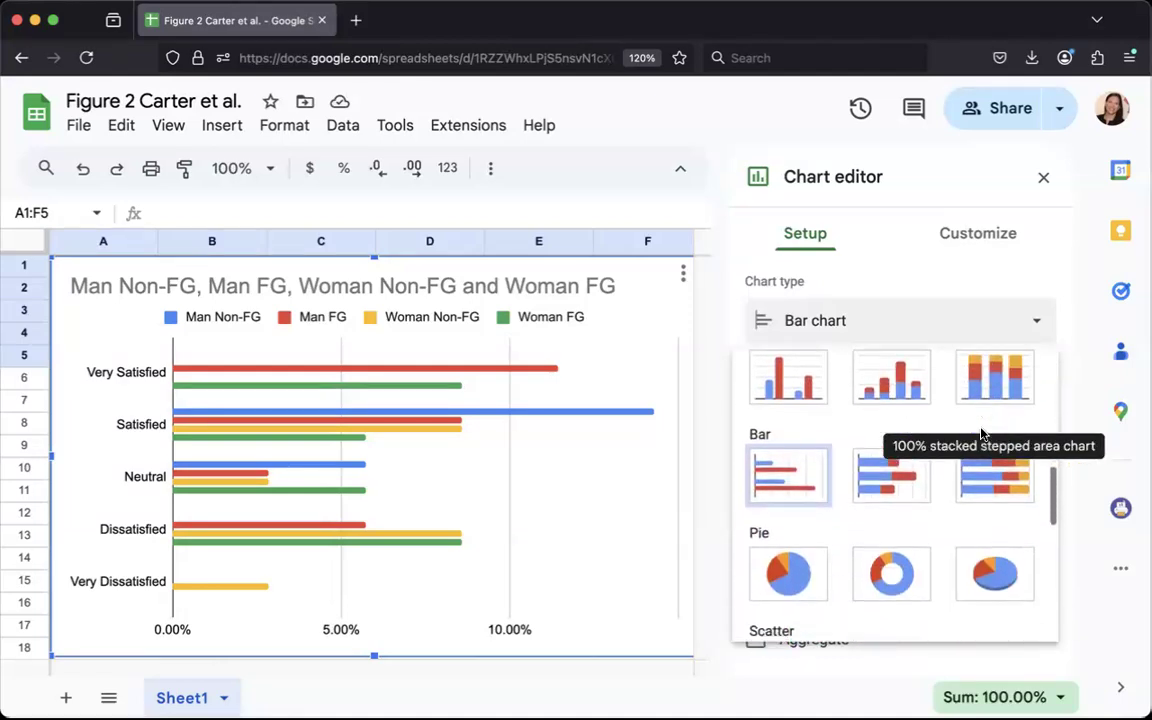
pyautogui.click(997, 487)
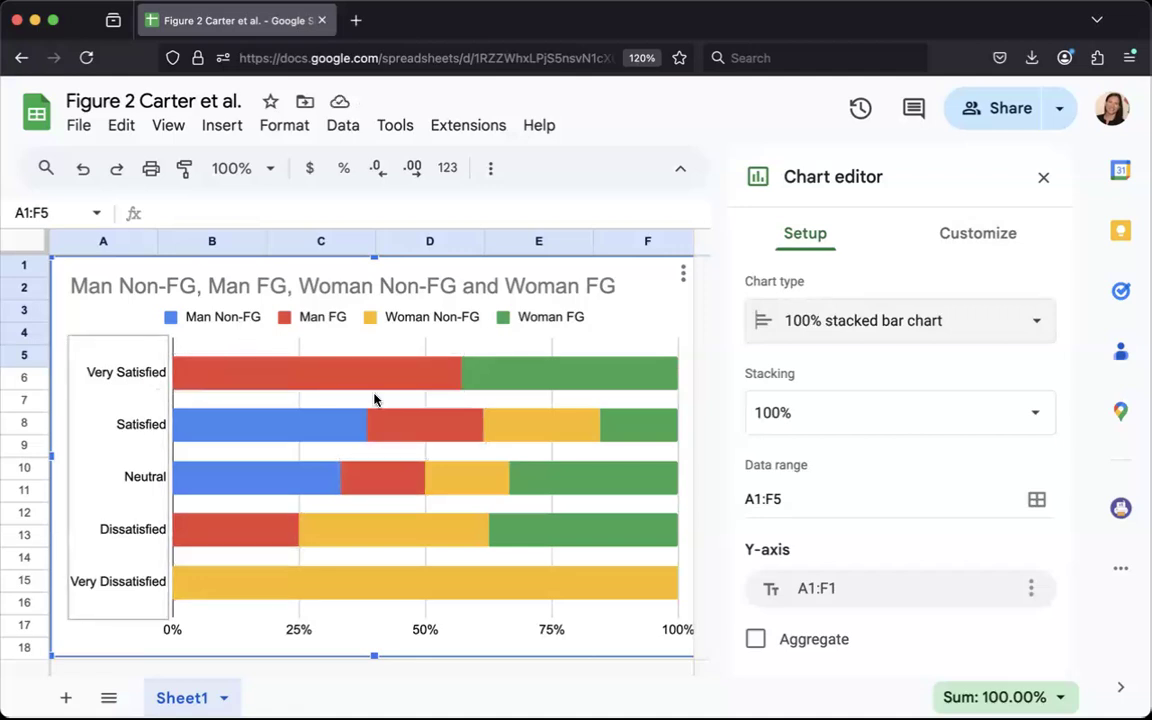
# Turn off switching rows and columns so the satisfaction levels become the series and the GenderFG groups the bars
pyautogui.scroll(-3, 898, 601)
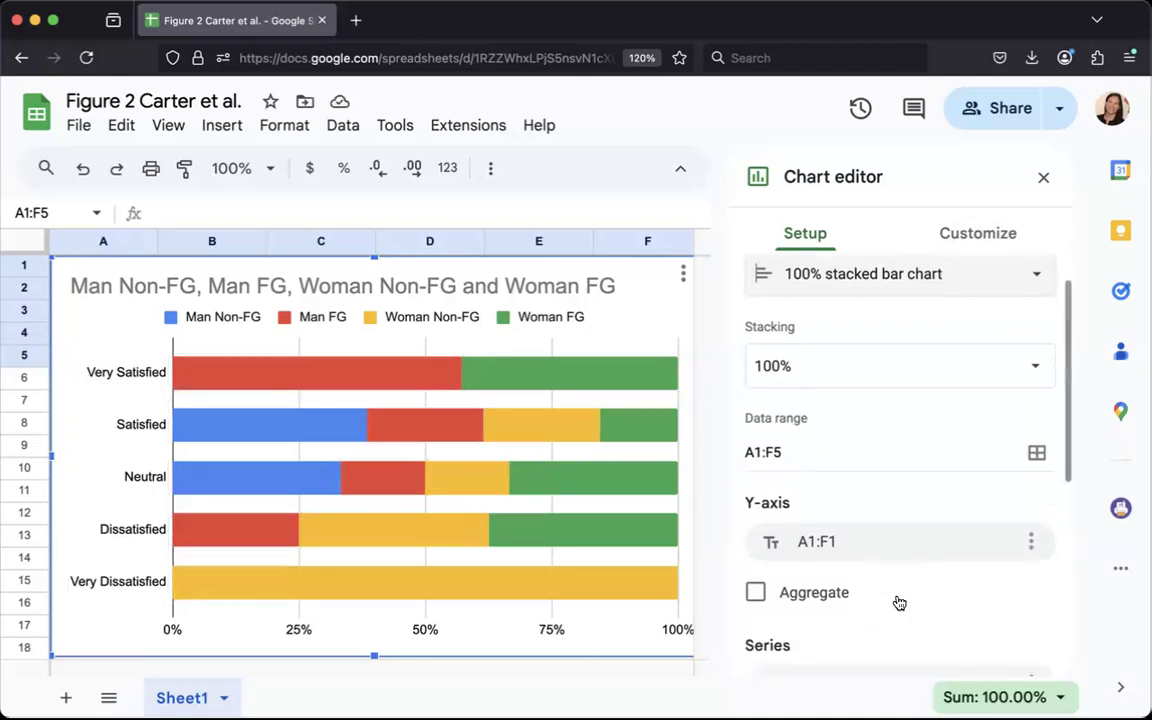
pyautogui.scroll(-2, 899, 603)
pyautogui.scroll(-3, 900, 610)
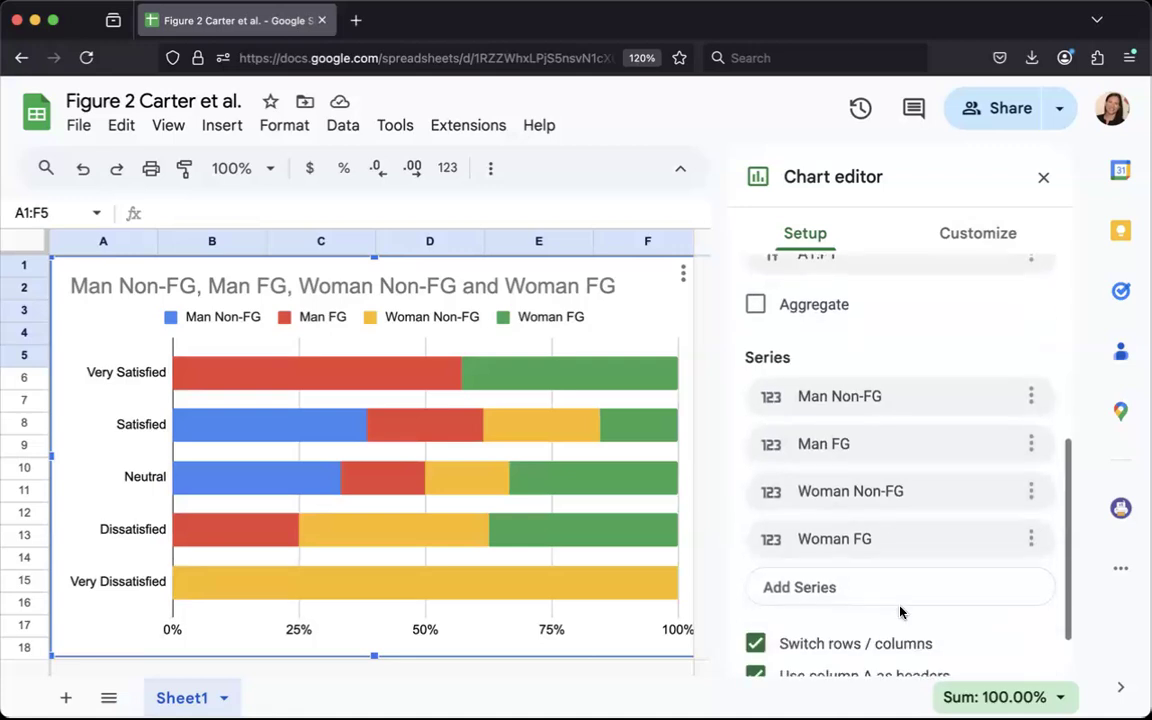
pyautogui.scroll(2, 900, 612)
pyautogui.scroll(-2, 900, 612)
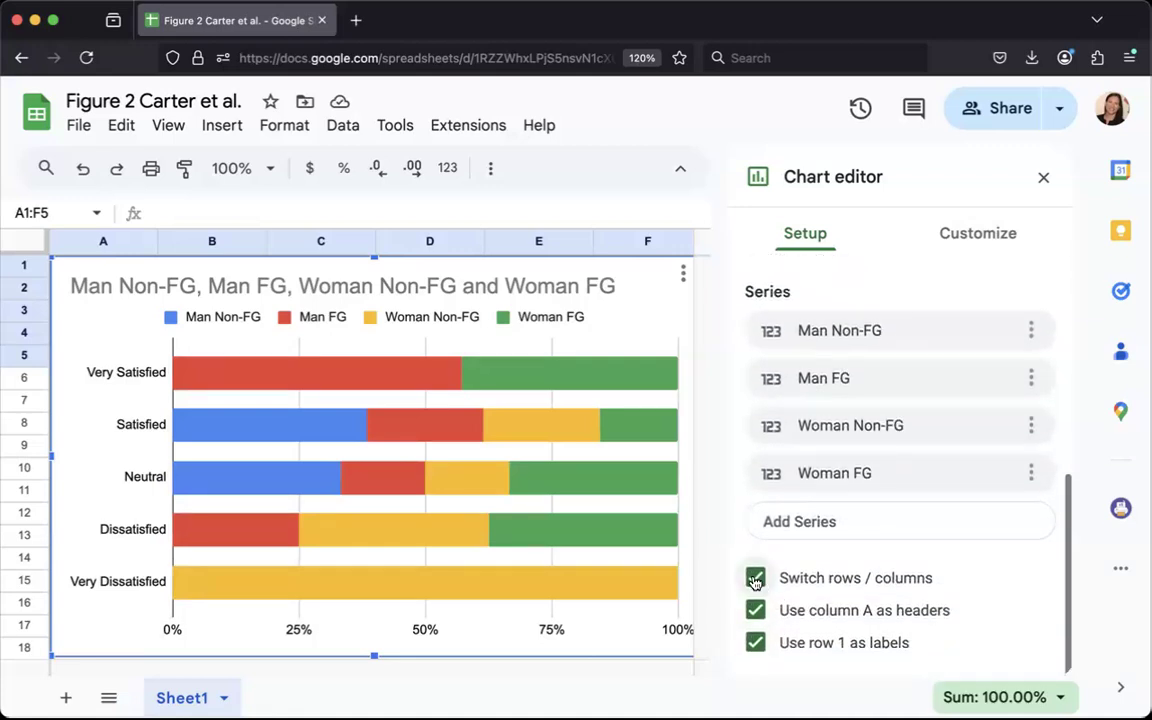
pyautogui.click(757, 581)
pyautogui.scroll(-1, 765, 540)
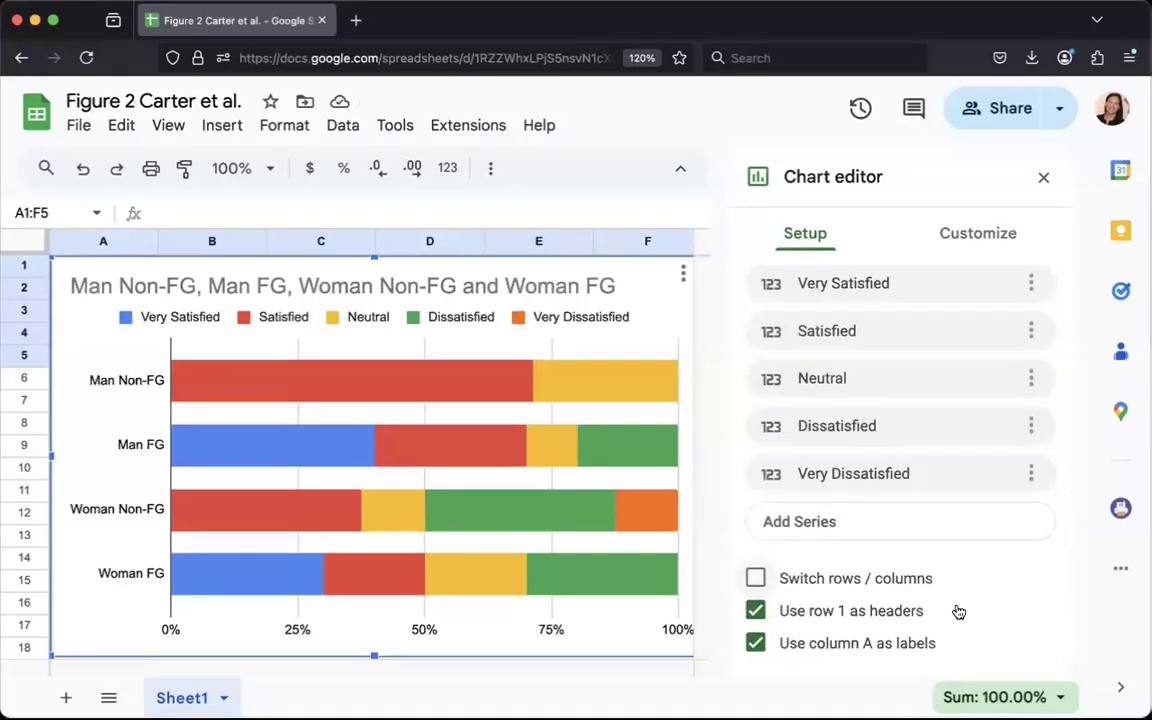
pyautogui.scroll(1, 973, 622)
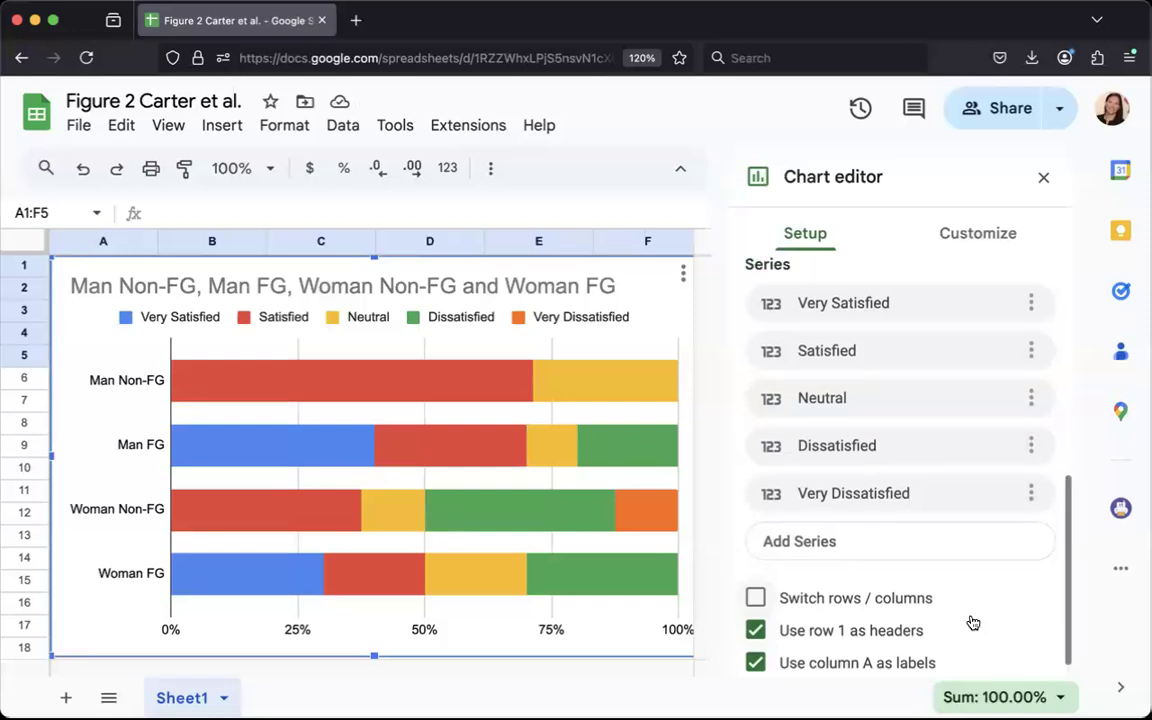
# Delete the chart title and set the legend position to Bottom
pyautogui.click(391, 285)
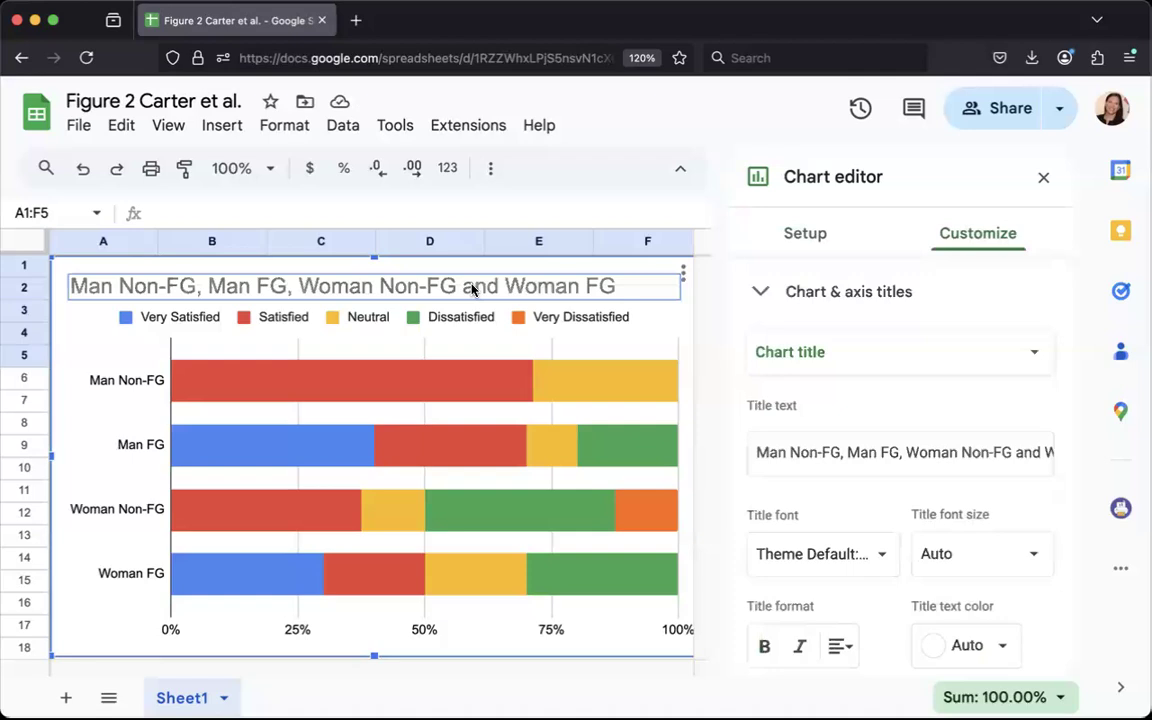
pyautogui.press('BackSpace')
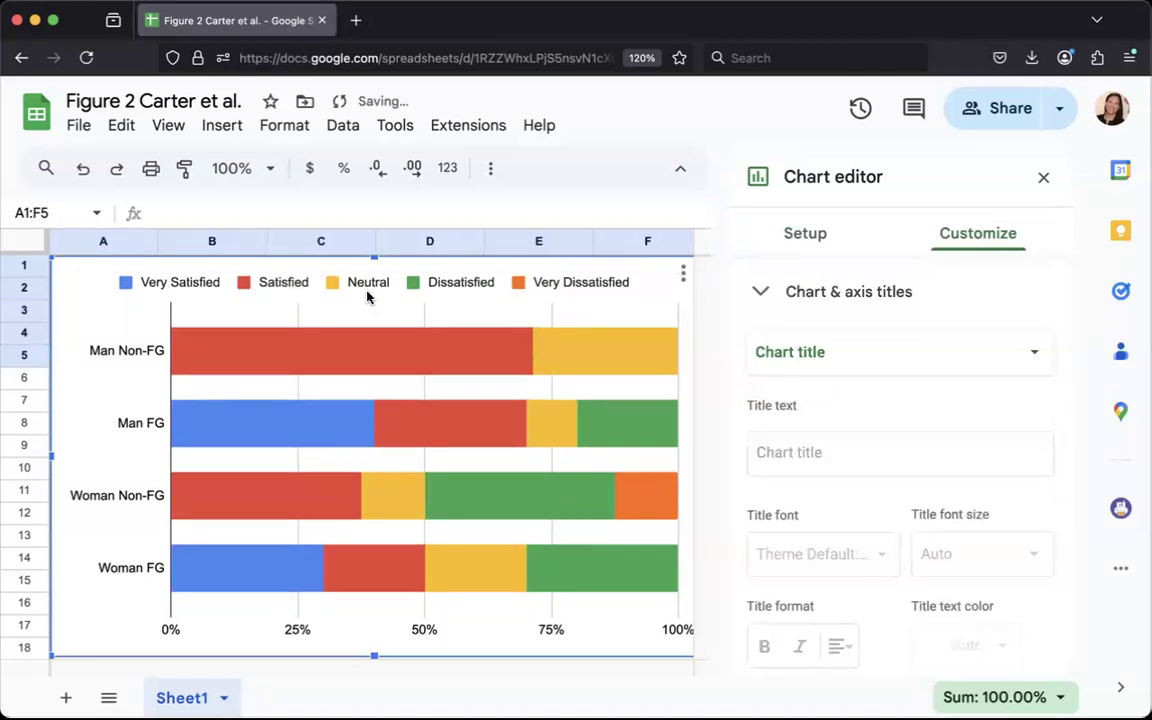
pyautogui.click(163, 289)
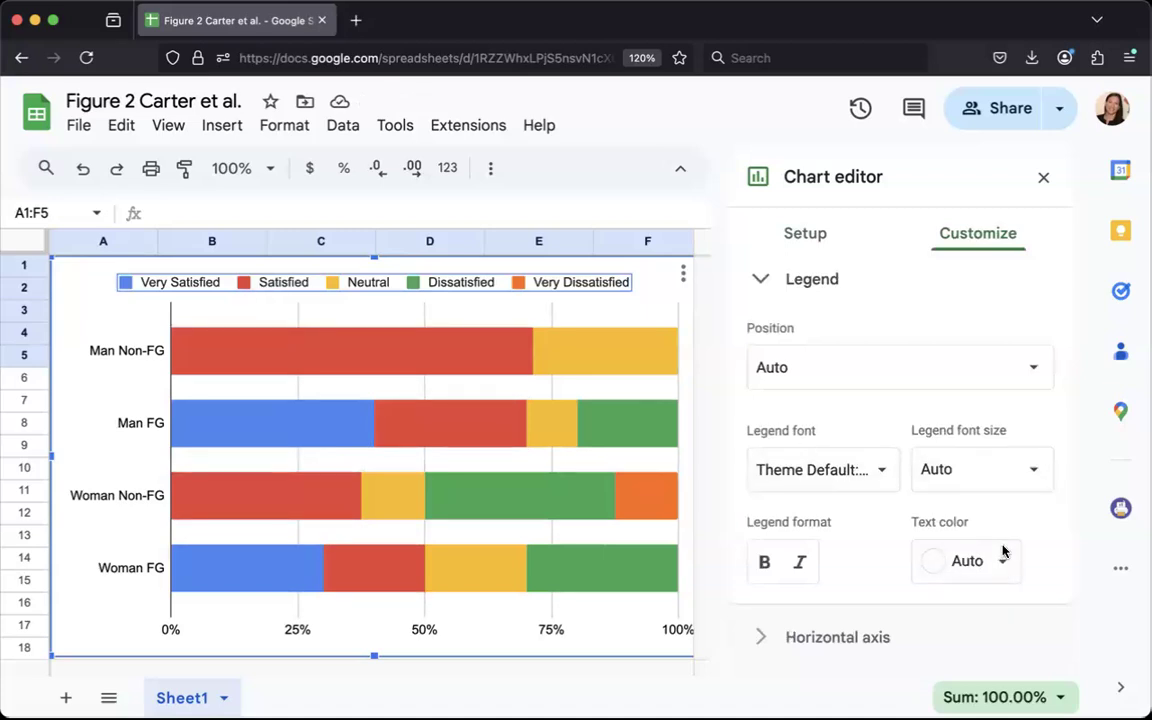
pyautogui.click(1029, 377)
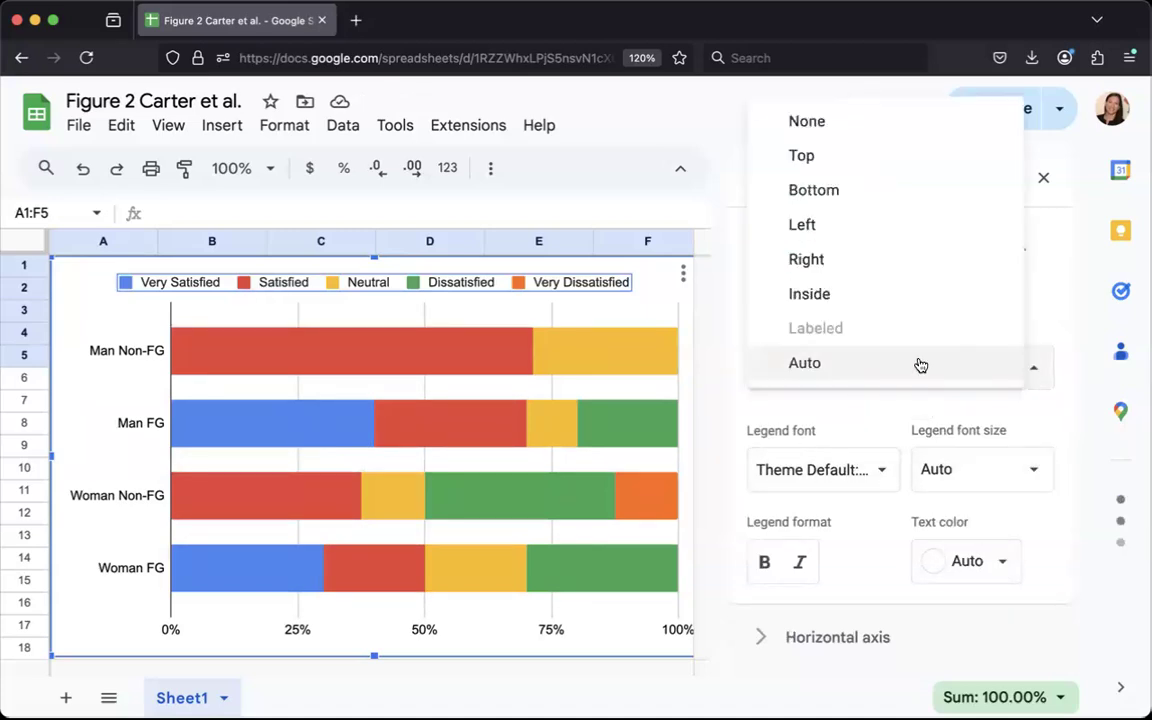
pyautogui.click(817, 199)
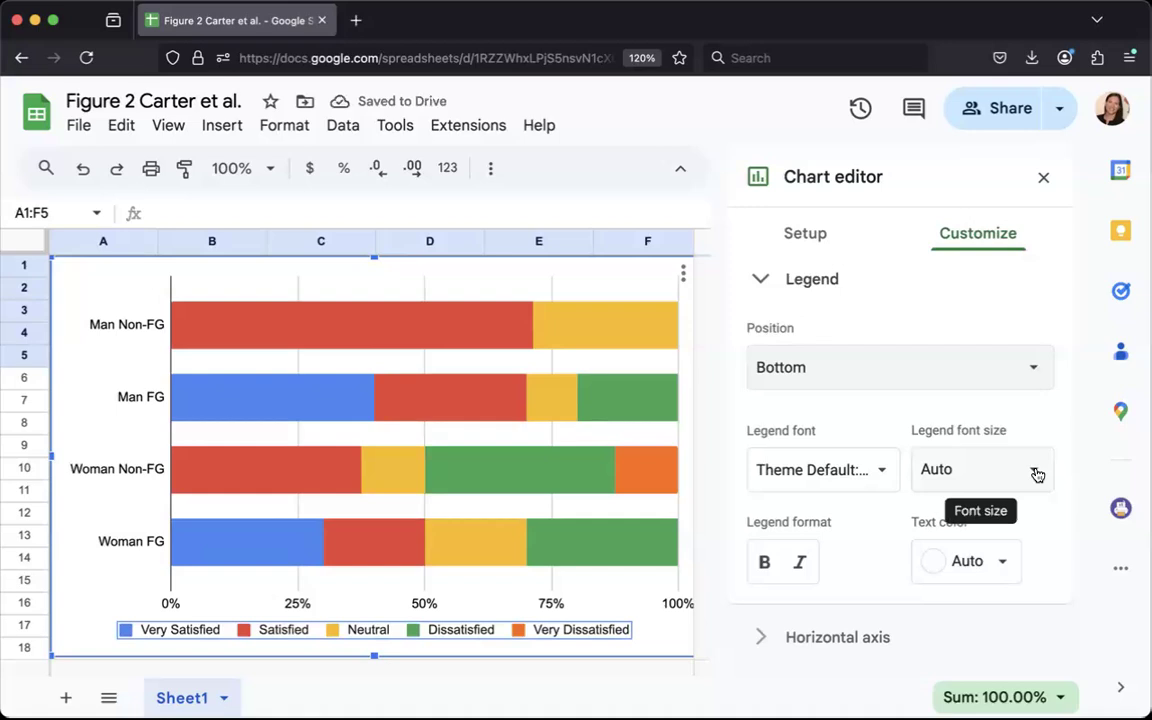
# Try the legend position Right and return it to Bottom
pyautogui.click(1030, 372)
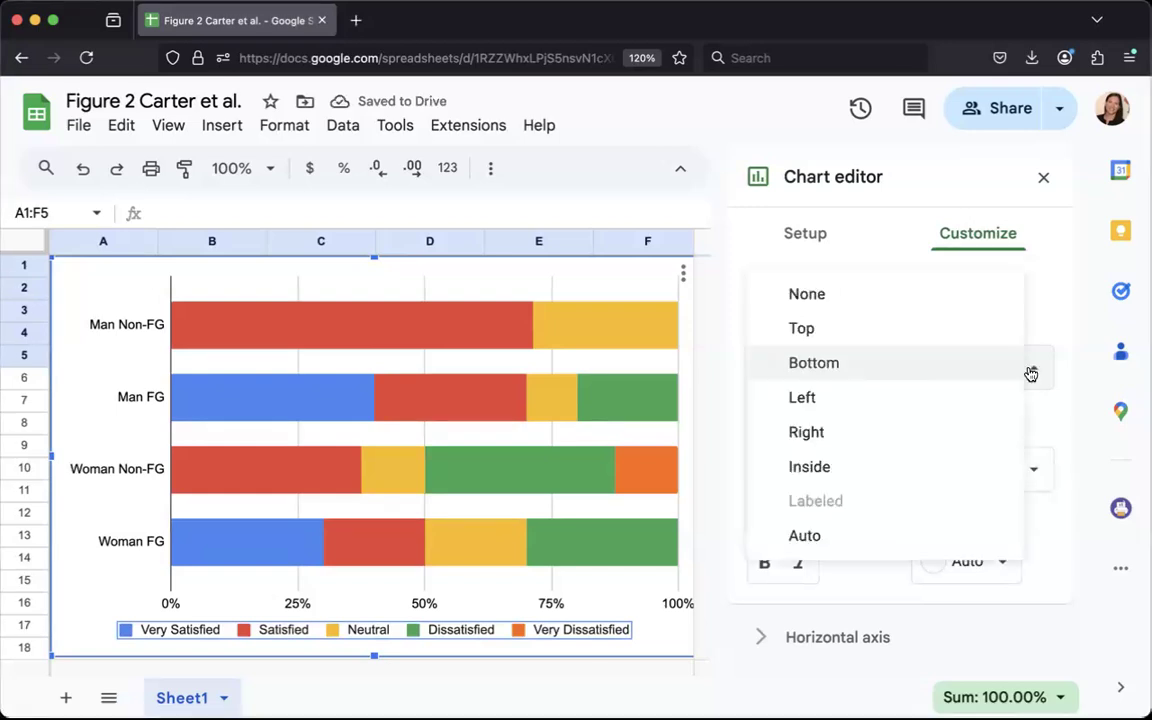
pyautogui.click(845, 431)
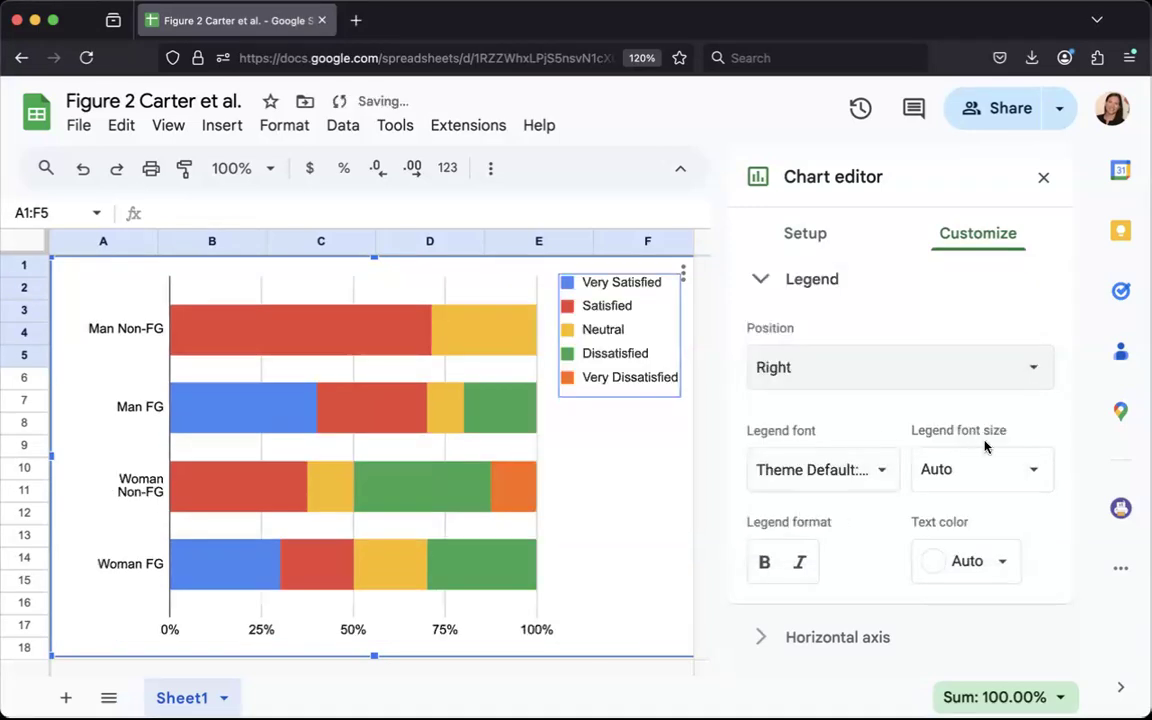
pyautogui.click(1035, 478)
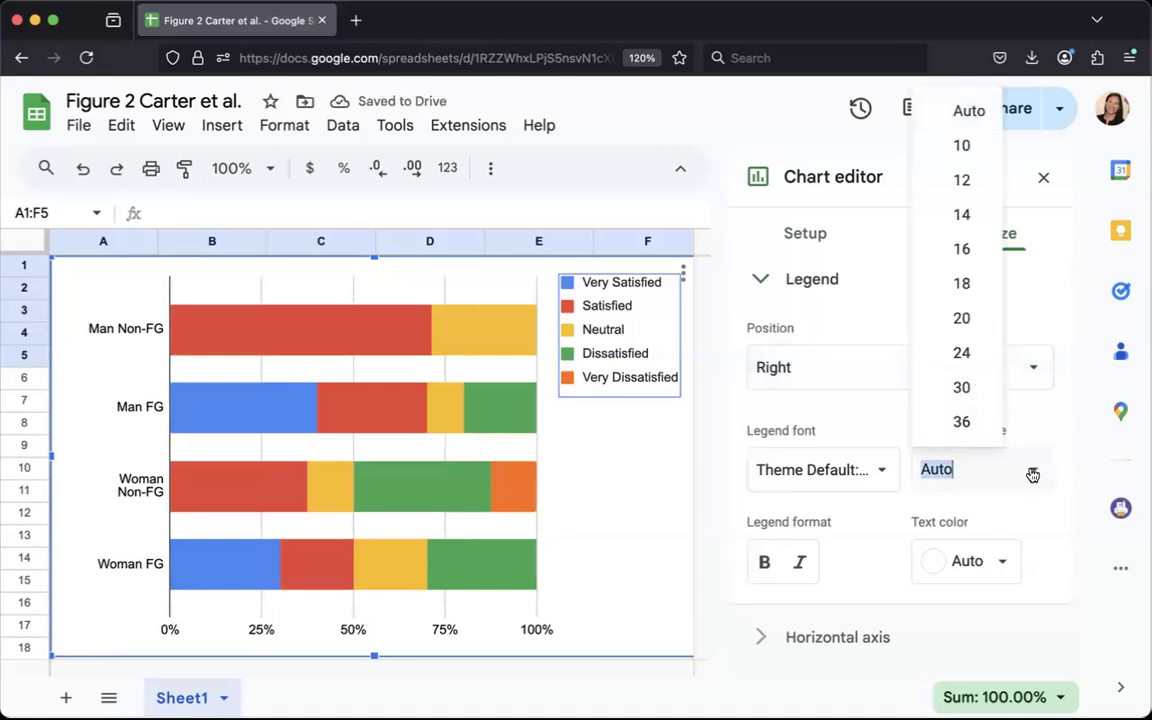
pyautogui.click(1031, 472)
pyautogui.click(1035, 372)
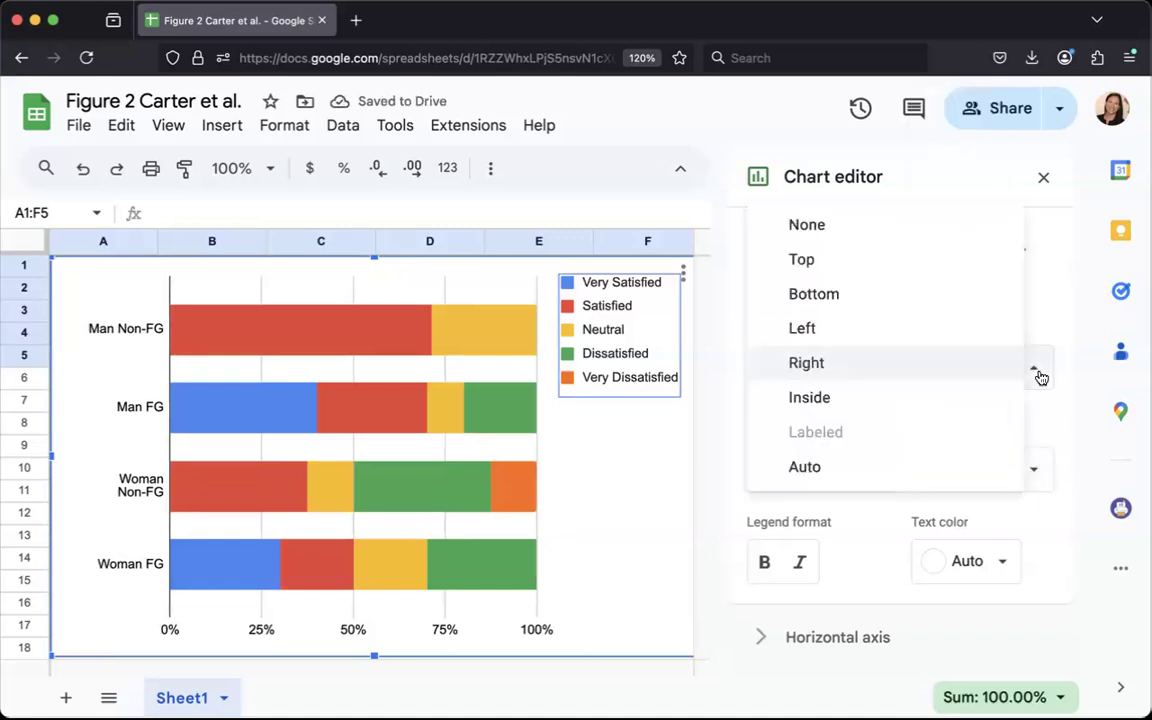
pyautogui.click(830, 295)
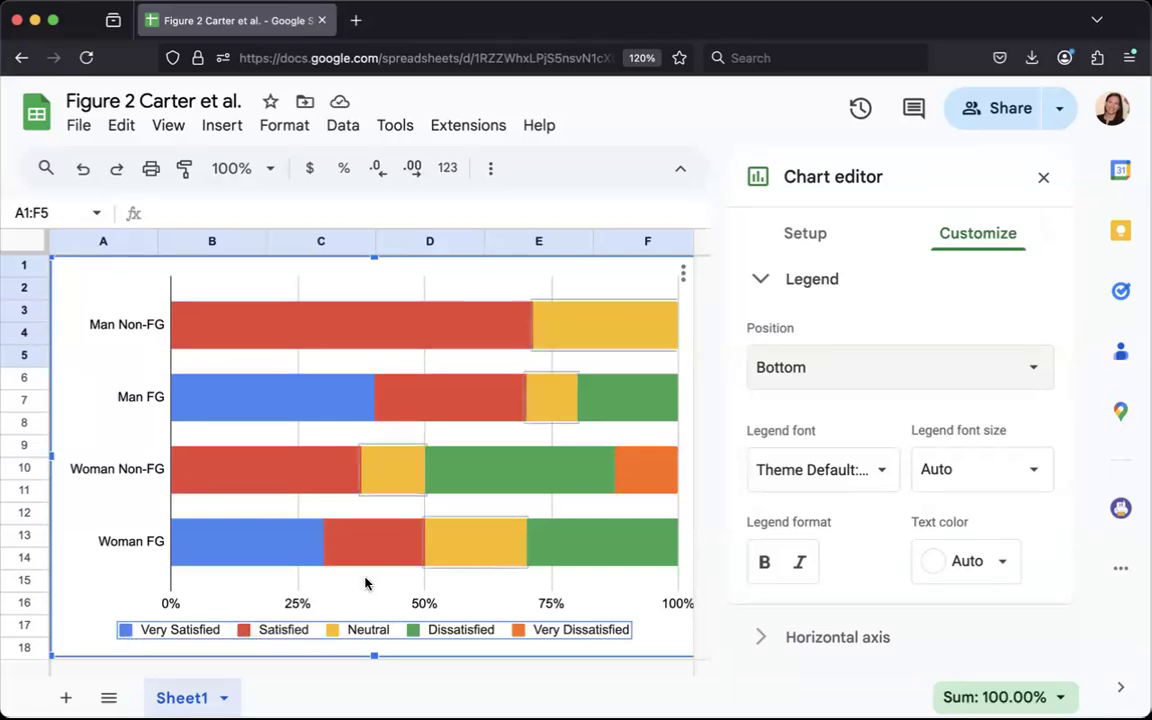
# Set the fill color of the Very Satisfied series to bright blue
pyautogui.scroll(-3, 340, 536)
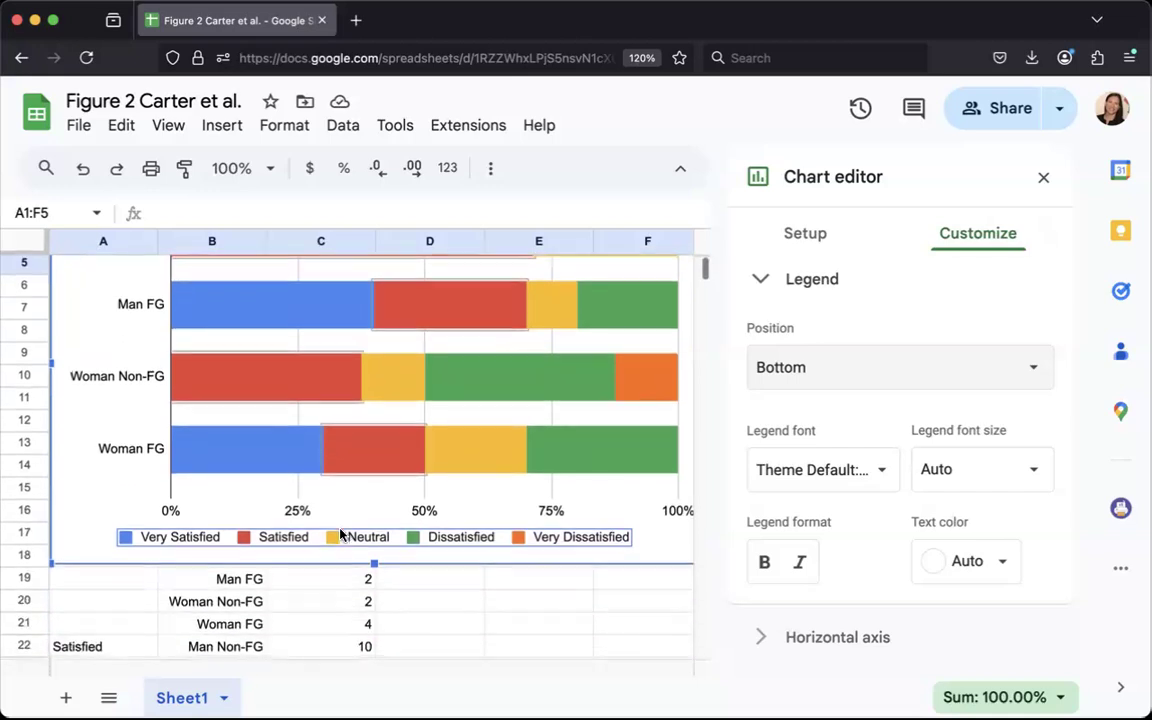
pyautogui.scroll(1, 214, 555)
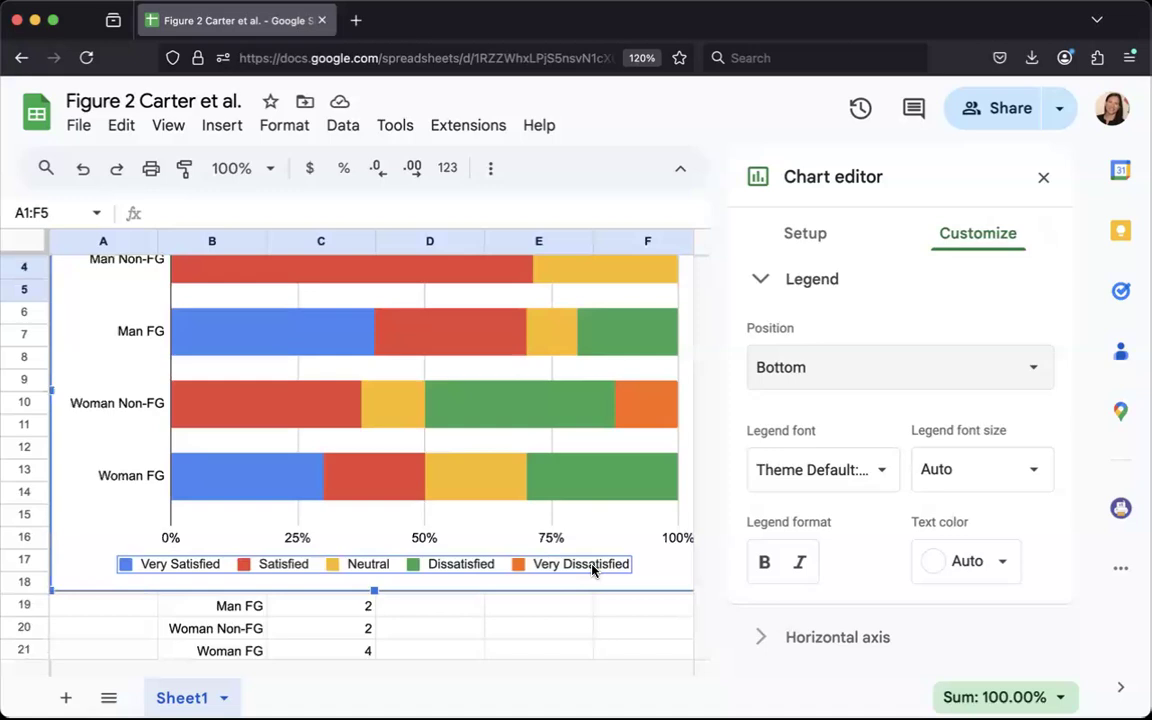
pyautogui.click(131, 571)
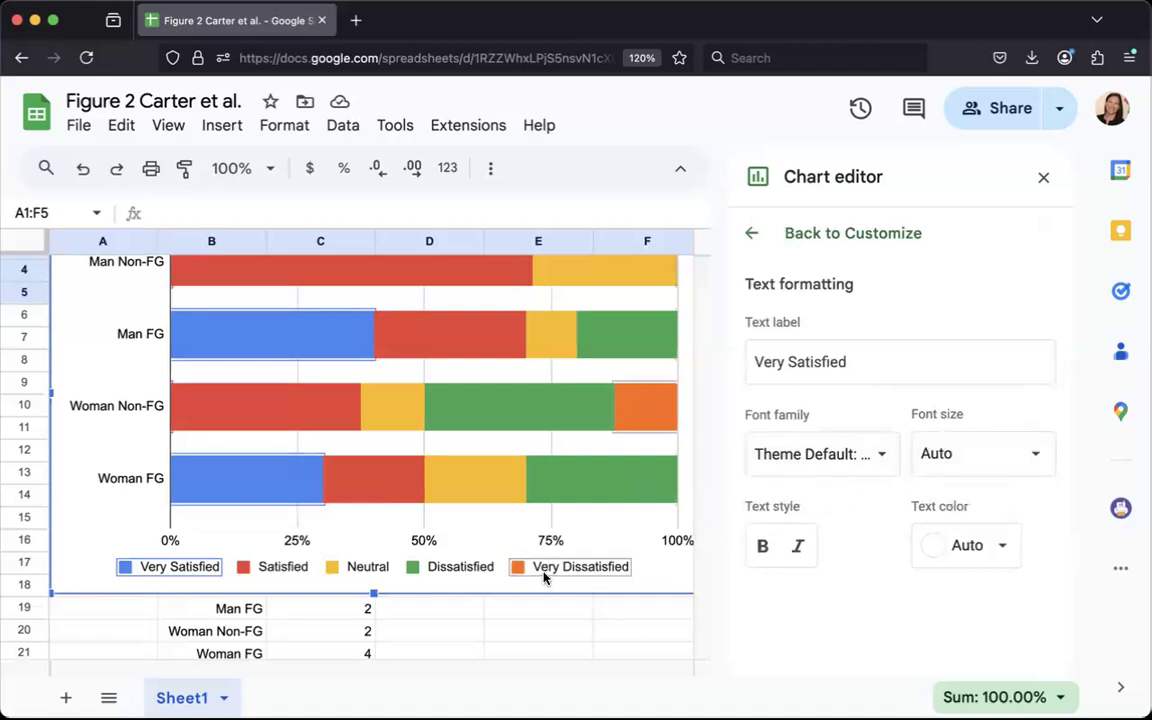
pyautogui.scroll(2, 286, 355)
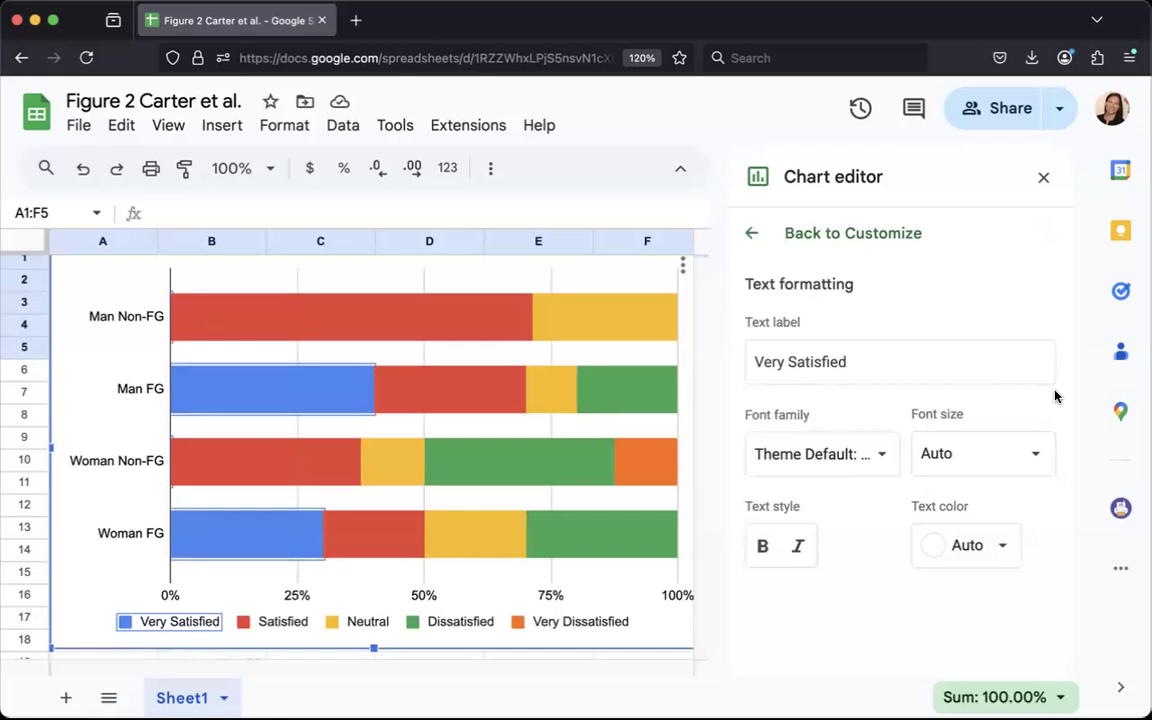
pyautogui.click(279, 401)
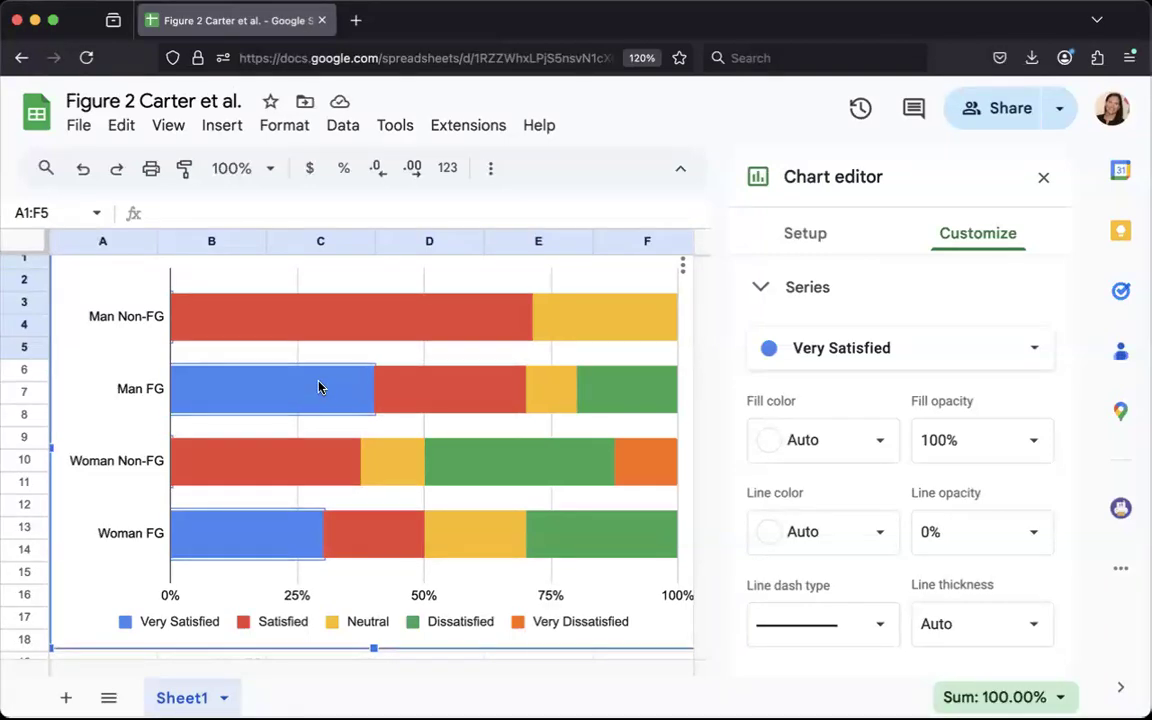
pyautogui.click(882, 443)
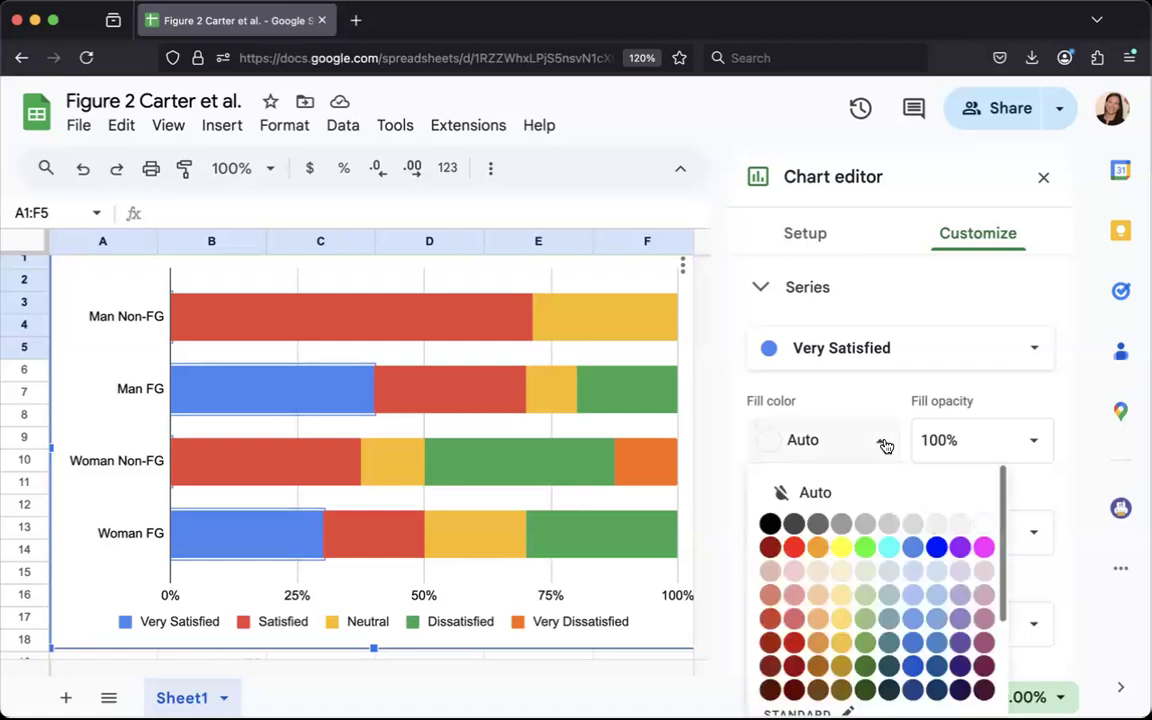
pyautogui.click(937, 548)
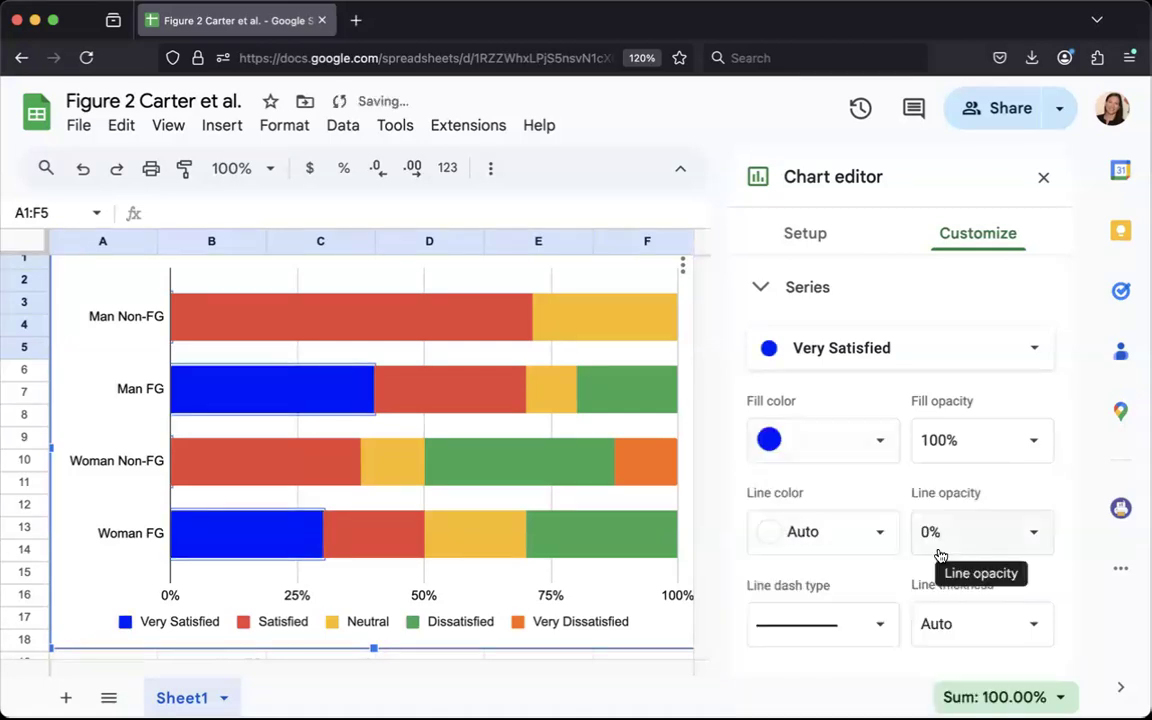
# Set the fill color of the Satisfied series to light blue
pyautogui.click(281, 625)
pyautogui.click(249, 625)
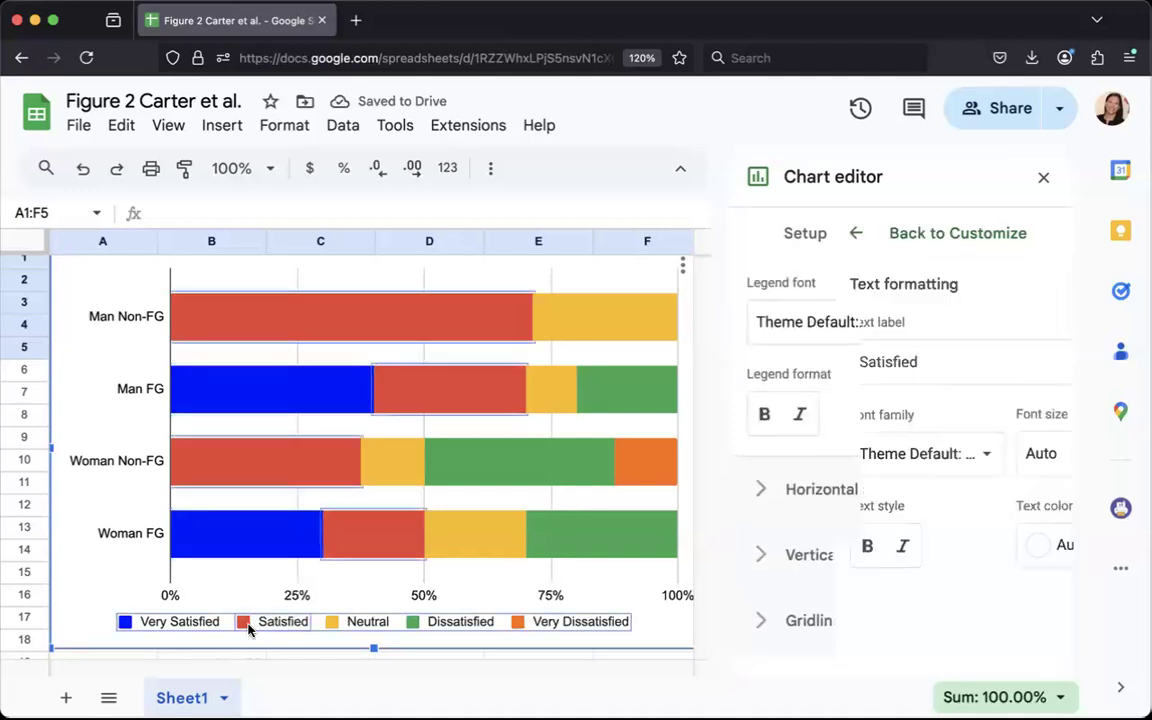
pyautogui.click(376, 392)
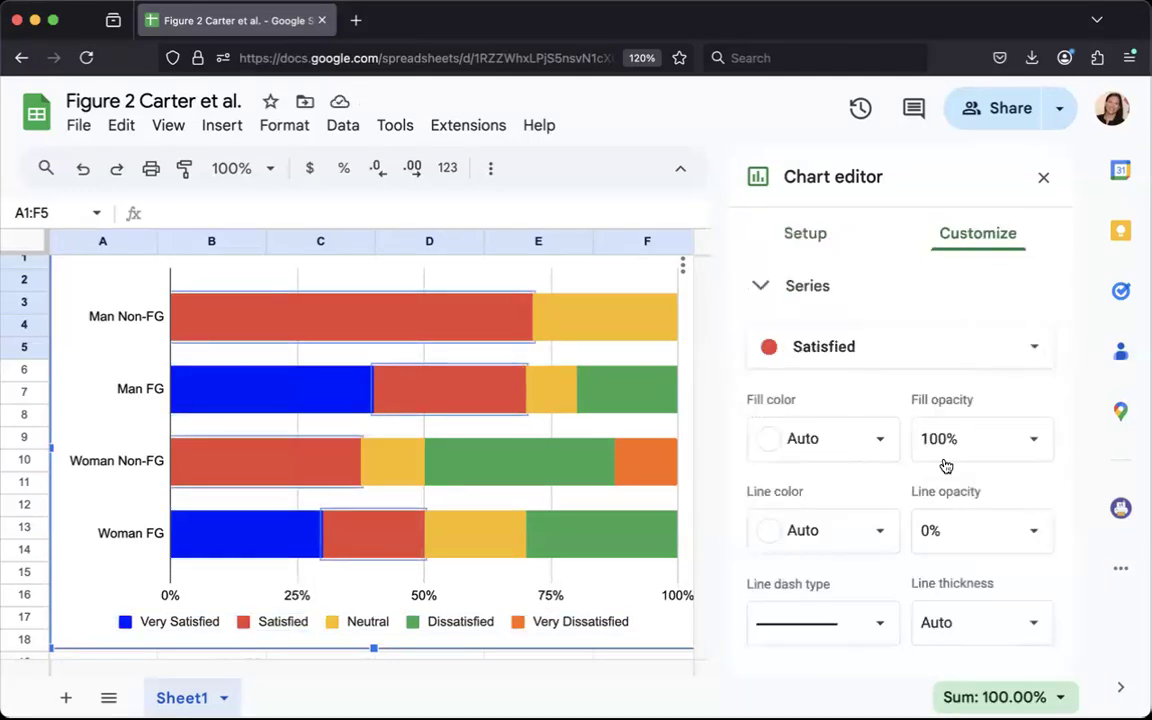
pyautogui.click(883, 444)
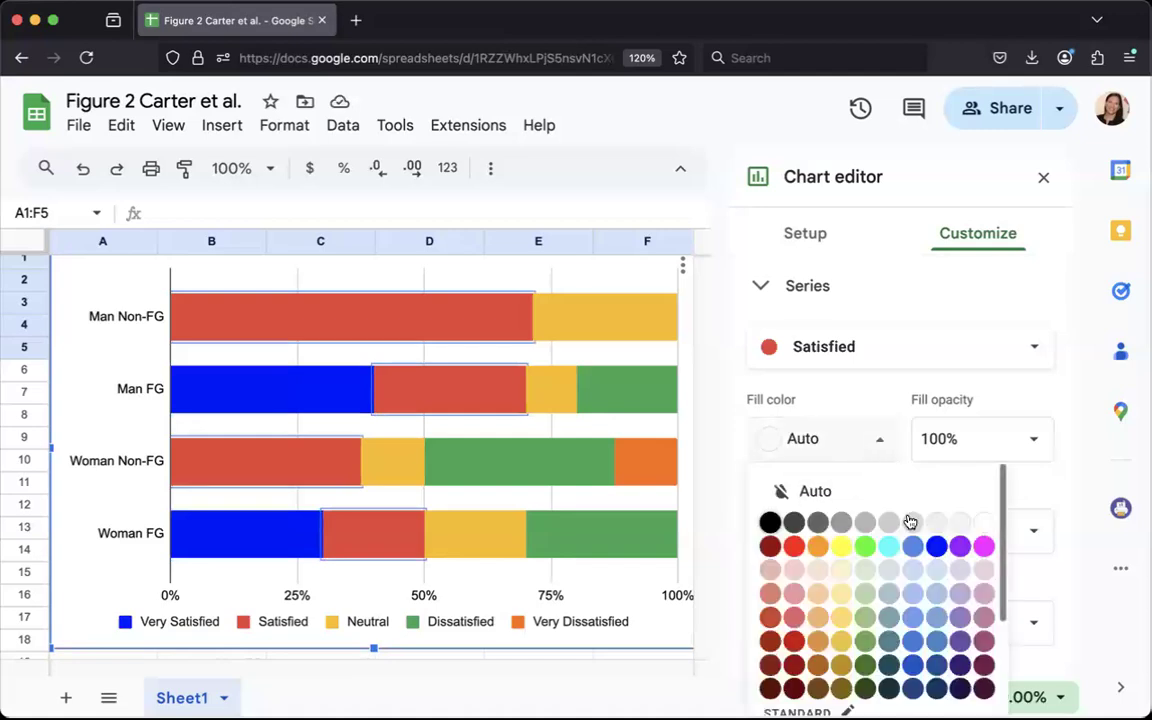
pyautogui.click(913, 622)
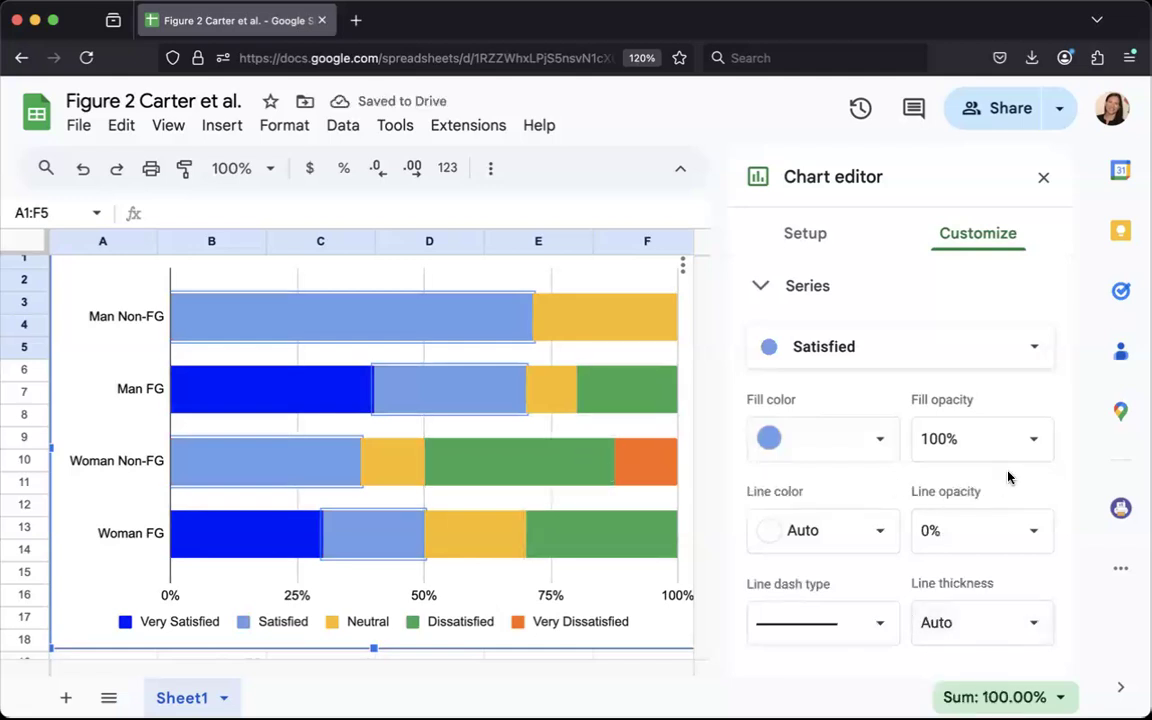
# Fill the Neutral series with light gray and the Dissatisfied series with light red
pyautogui.click(585, 328)
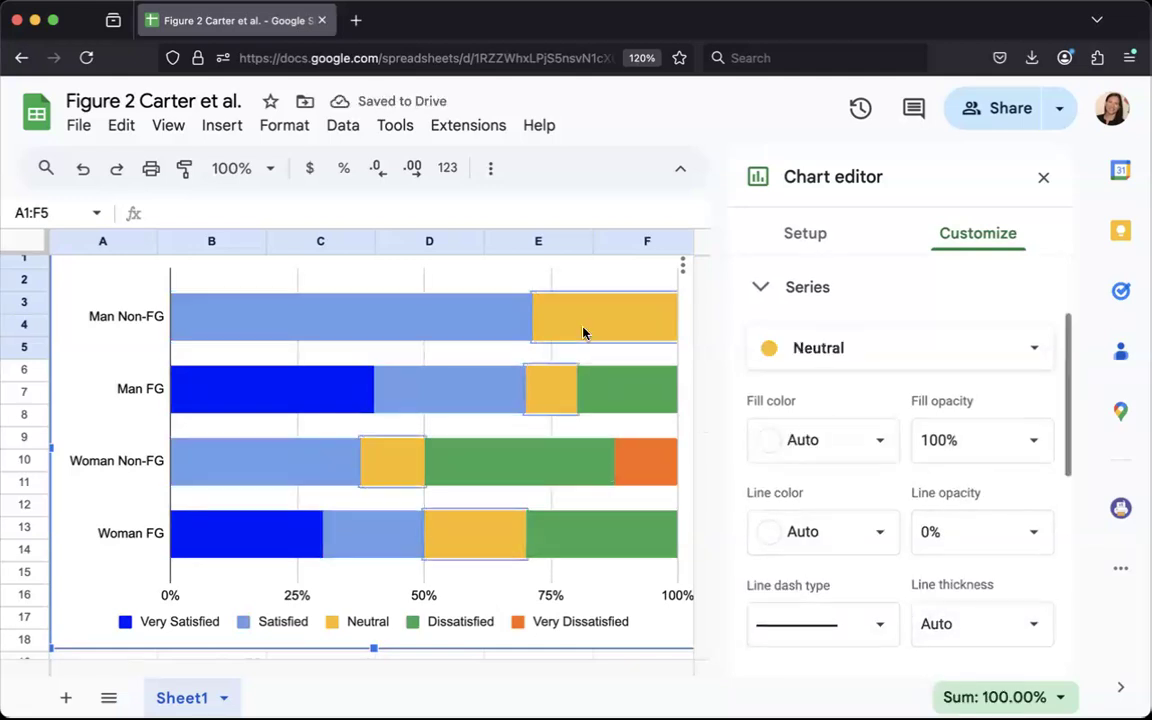
pyautogui.click(880, 442)
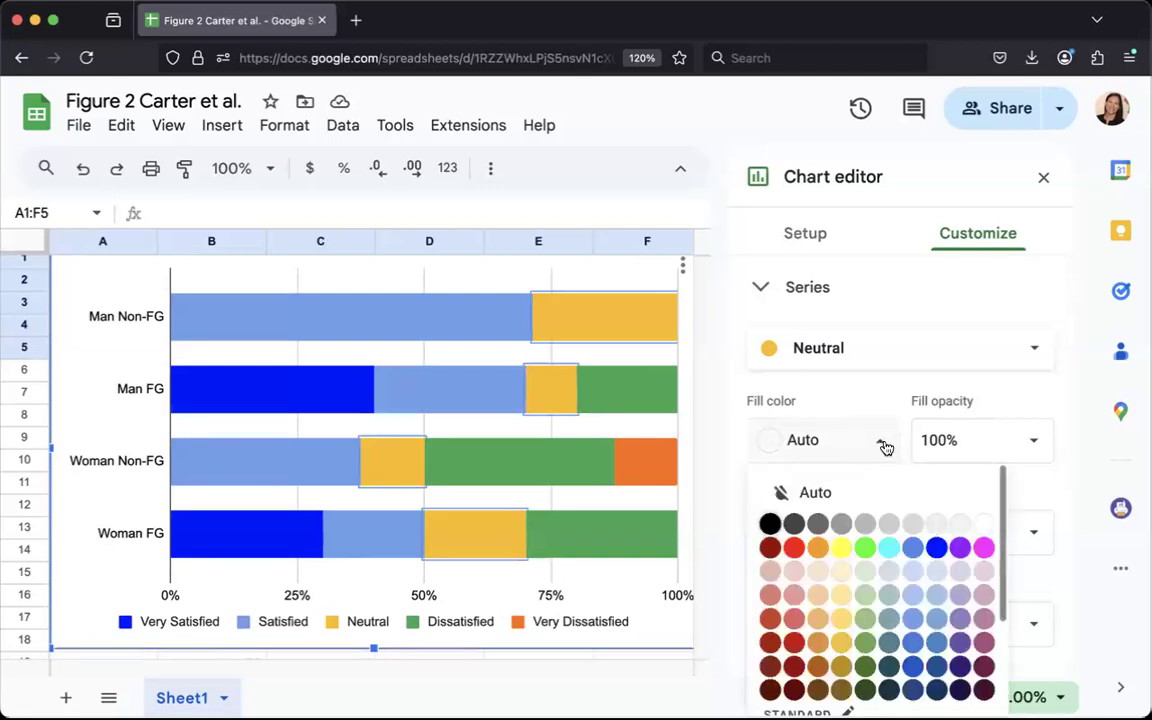
pyautogui.click(914, 528)
pyautogui.click(604, 408)
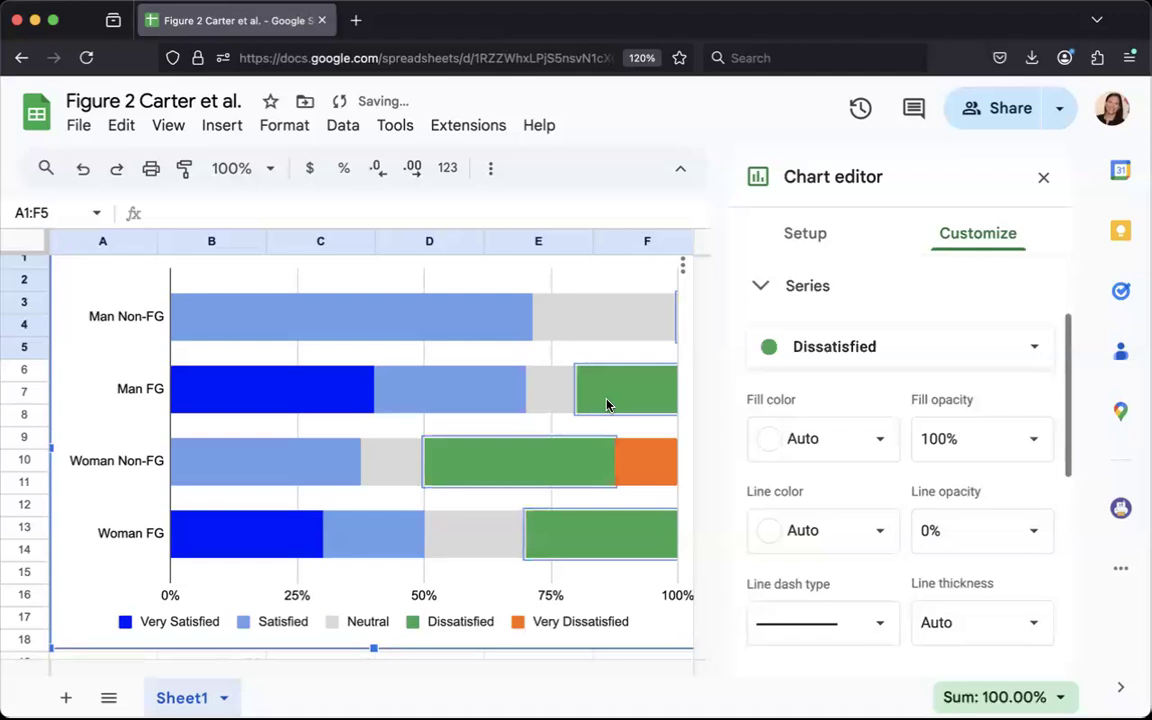
pyautogui.click(872, 446)
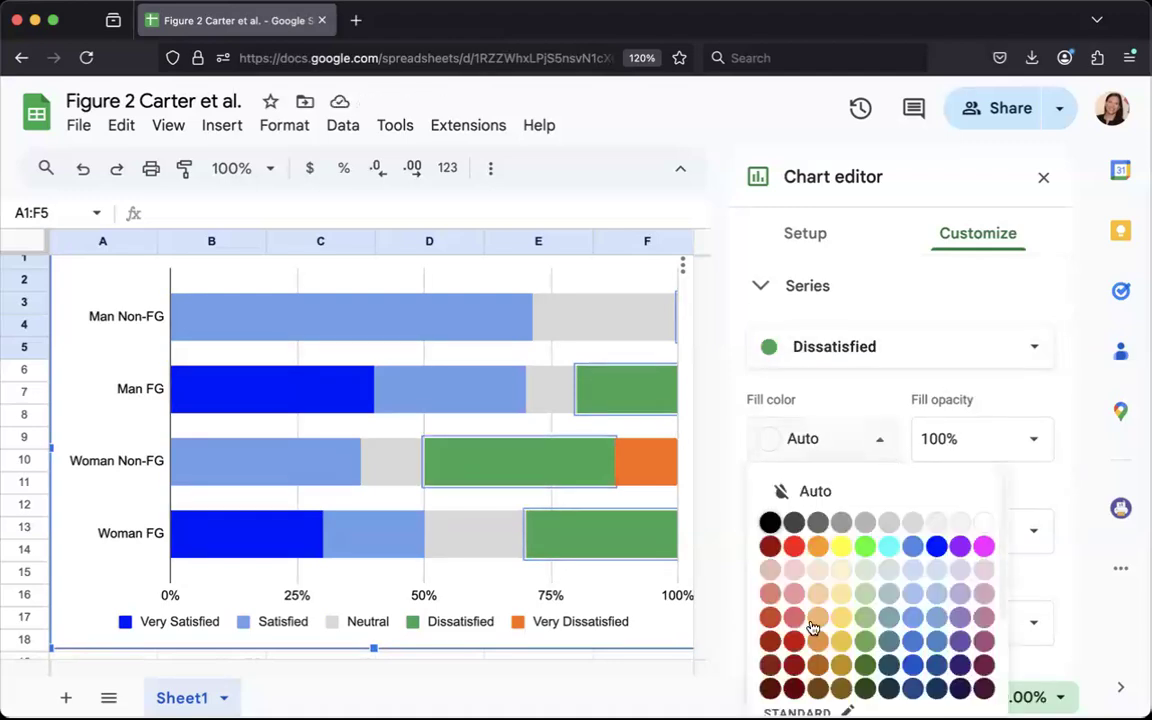
pyautogui.click(794, 593)
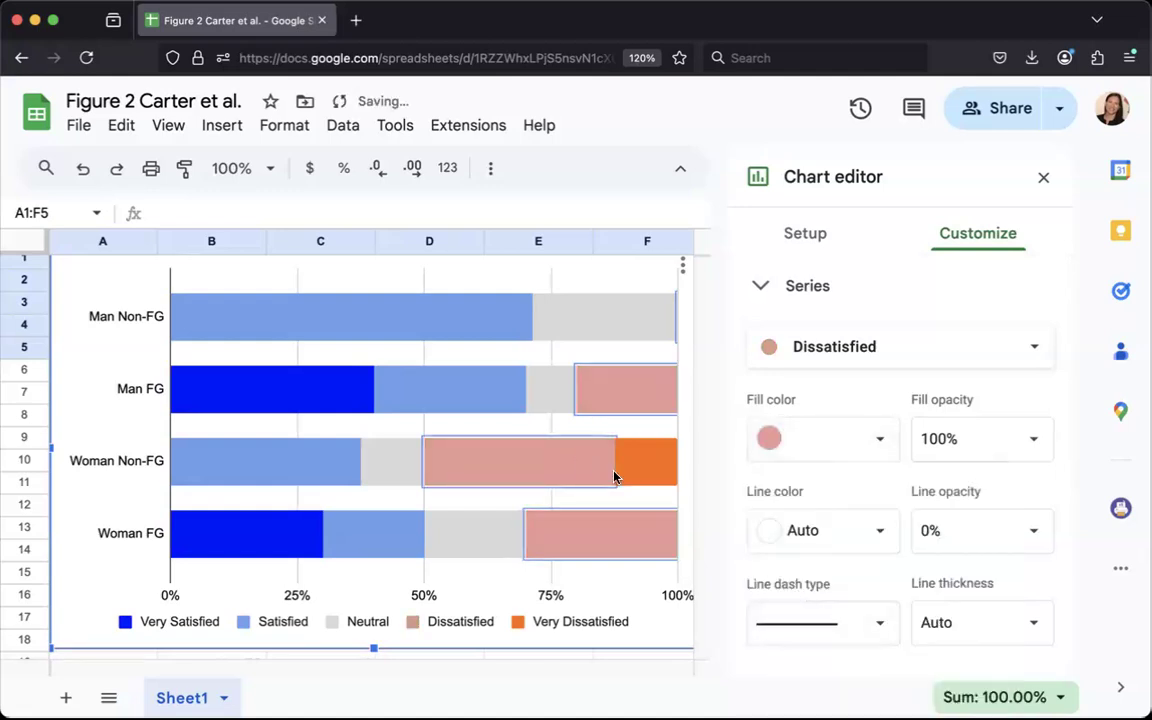
# Fill the Very Dissatisfied series with a dark red one shade lighter than the darkest reds, and deselect the chart
pyautogui.click(645, 479)
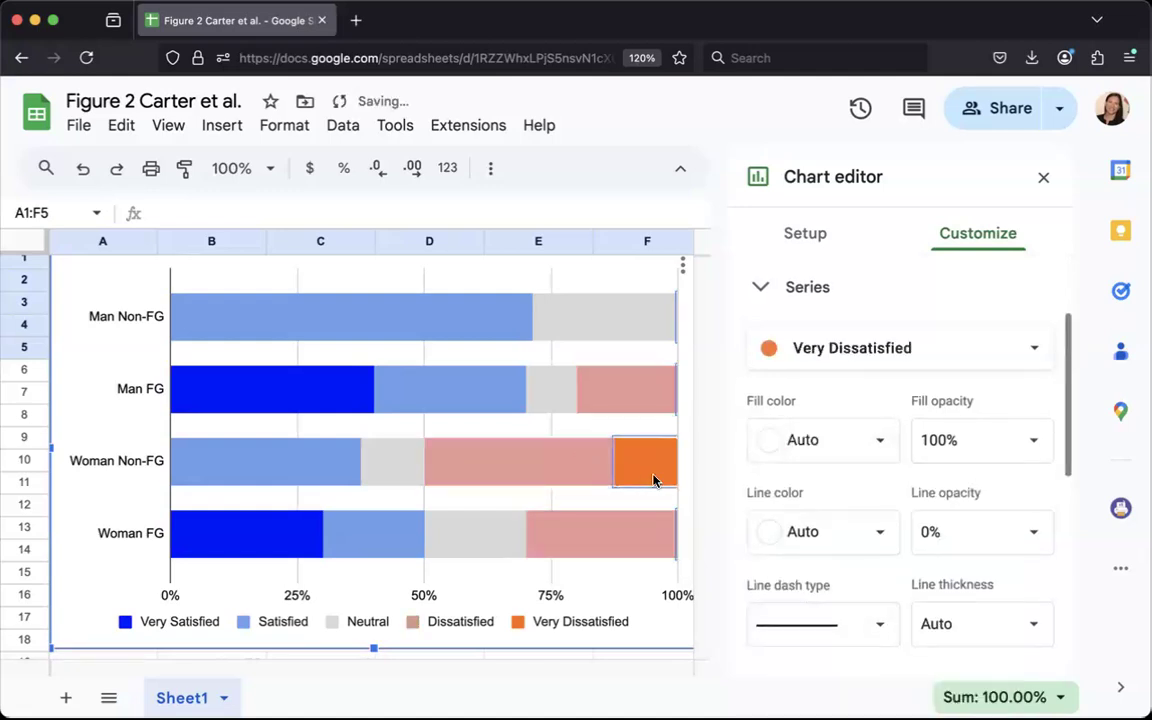
pyautogui.click(881, 446)
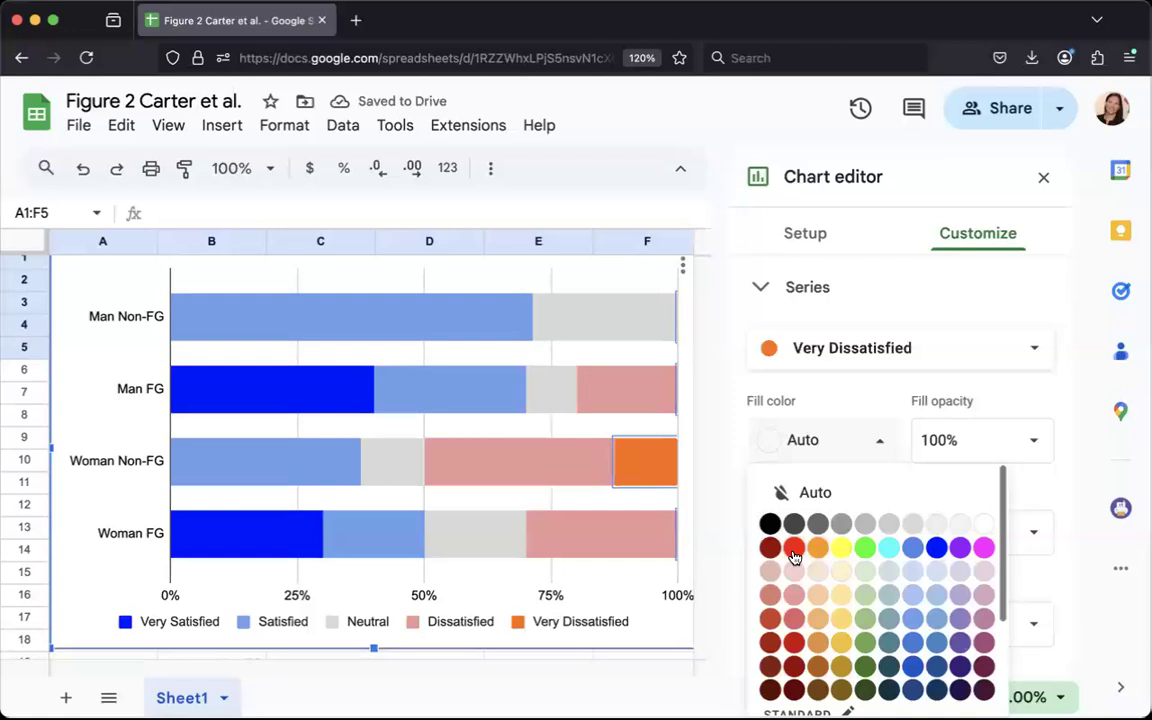
pyautogui.click(790, 667)
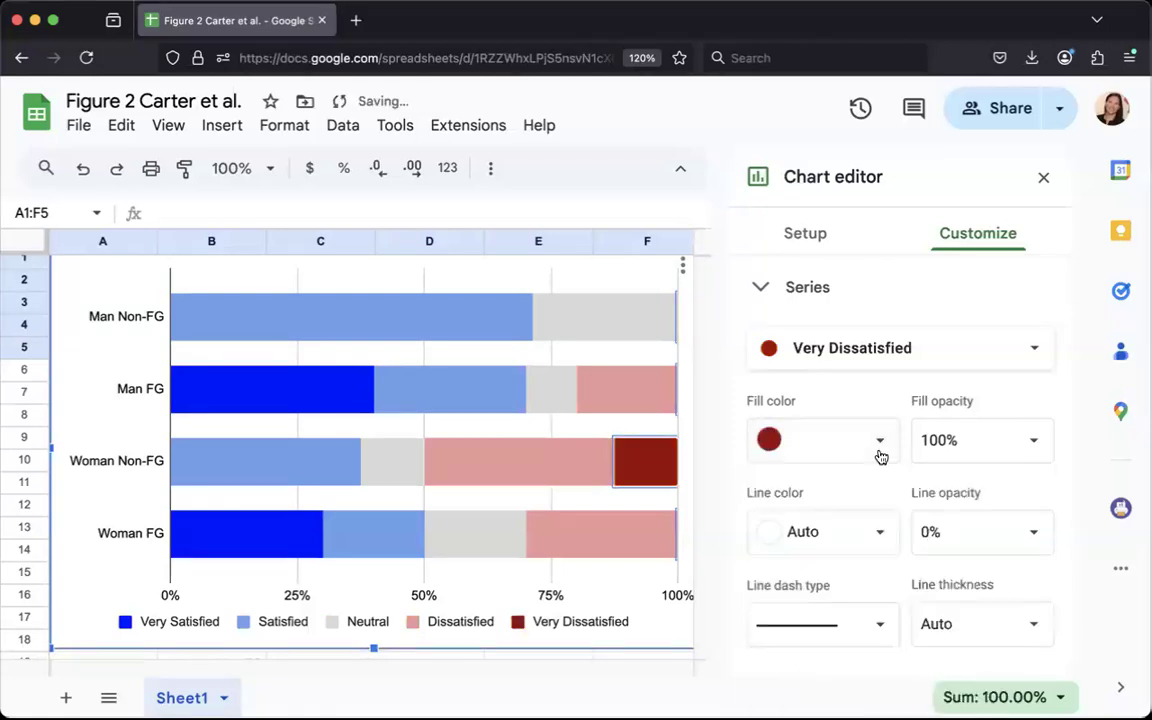
pyautogui.click(881, 446)
pyautogui.click(790, 640)
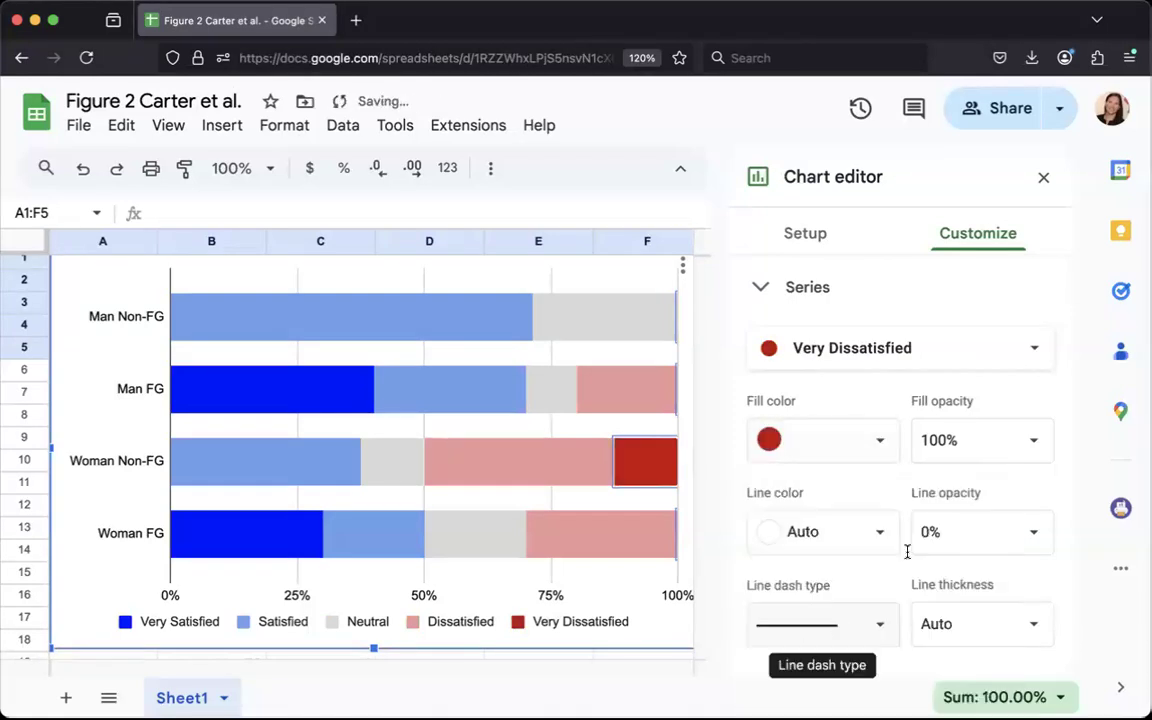
pyautogui.hscroll(3, 509, 411)
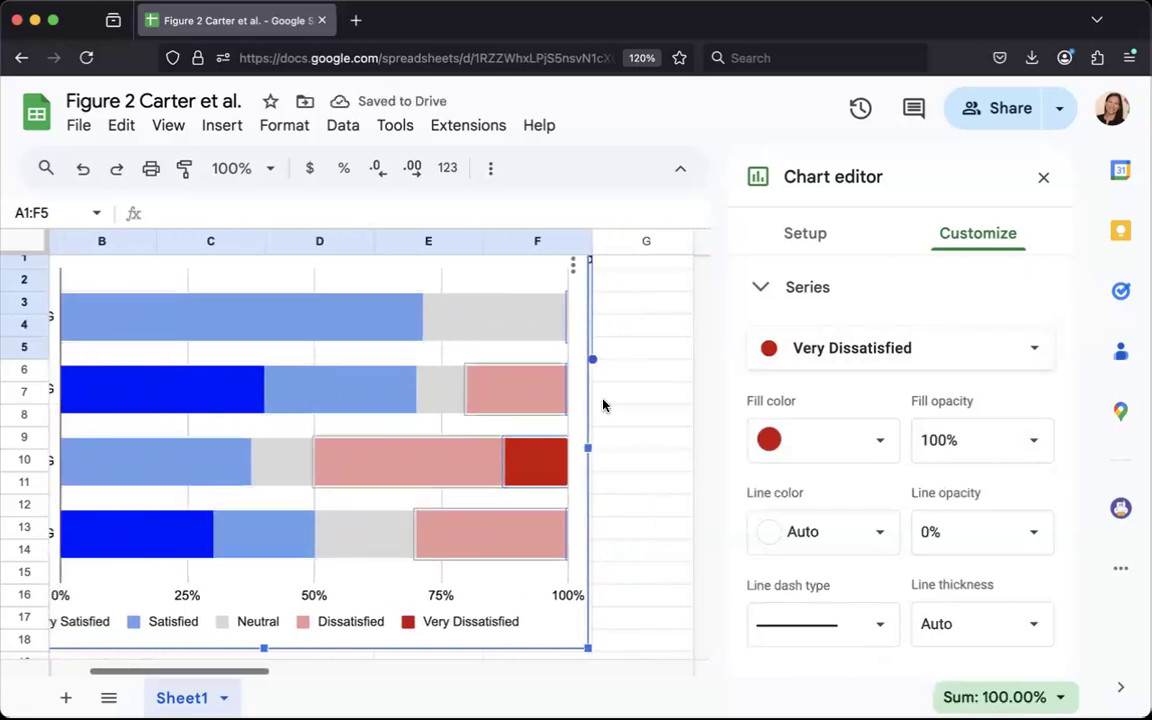
pyautogui.click(603, 405)
pyautogui.hscroll(-3, 640, 411)
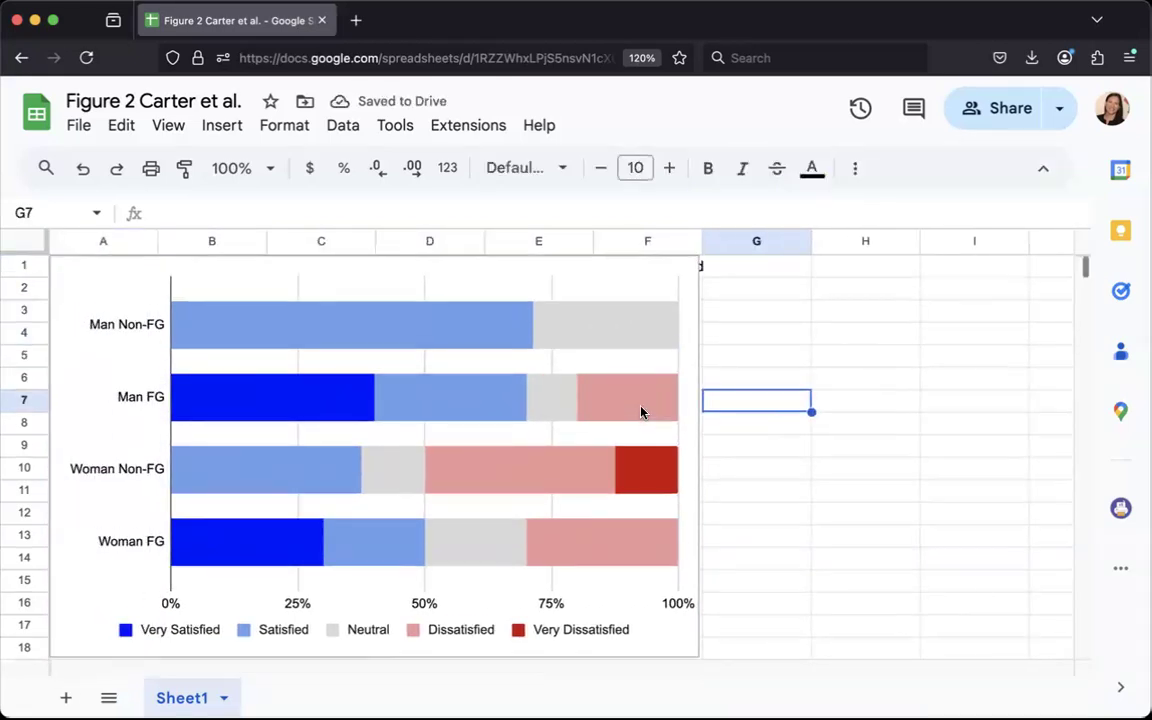
# Reopen the chart for editing, remove the horizontal axis's major gridlines and add major ticks to that axis
pyautogui.click(549, 291)
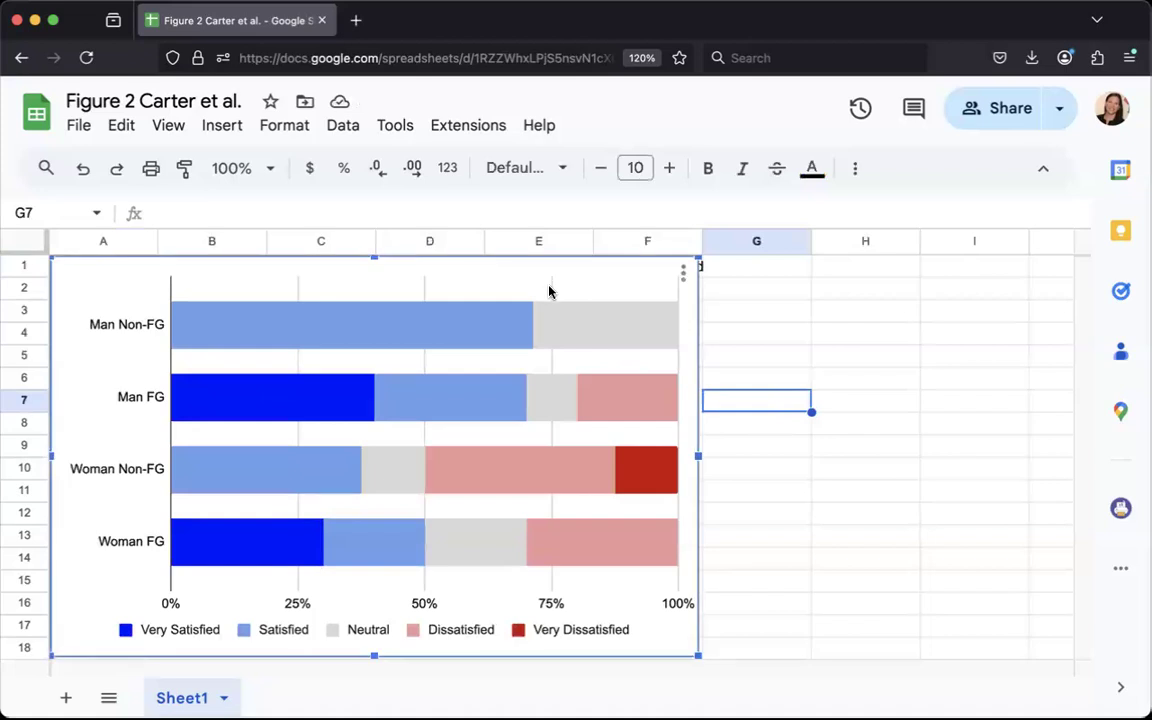
pyautogui.doubleClick(549, 291)
pyautogui.scroll(-2, 792, 465)
pyautogui.click(795, 470)
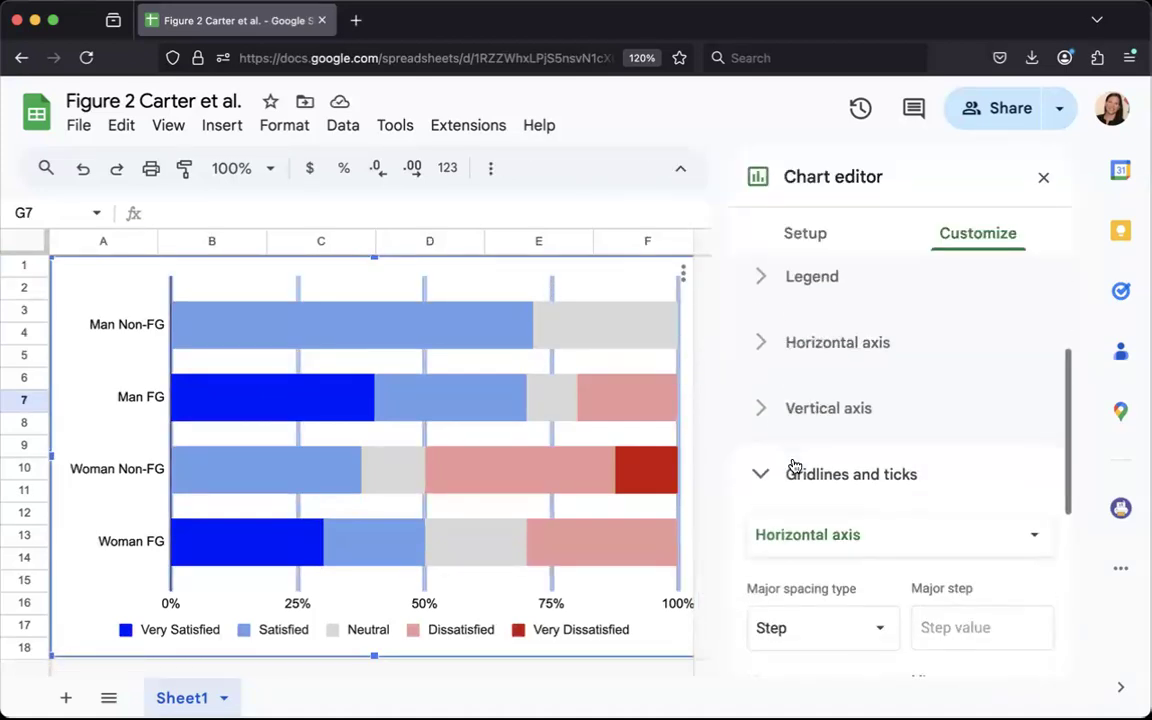
pyautogui.scroll(-5, 810, 505)
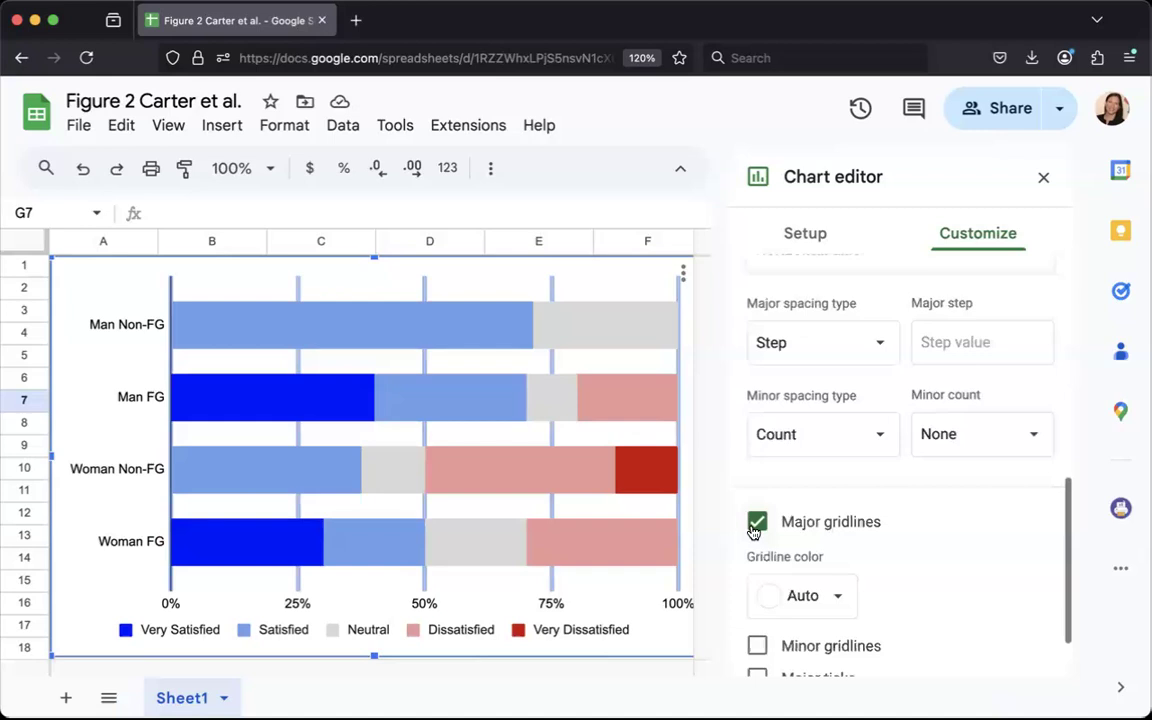
pyautogui.click(756, 522)
pyautogui.click(757, 606)
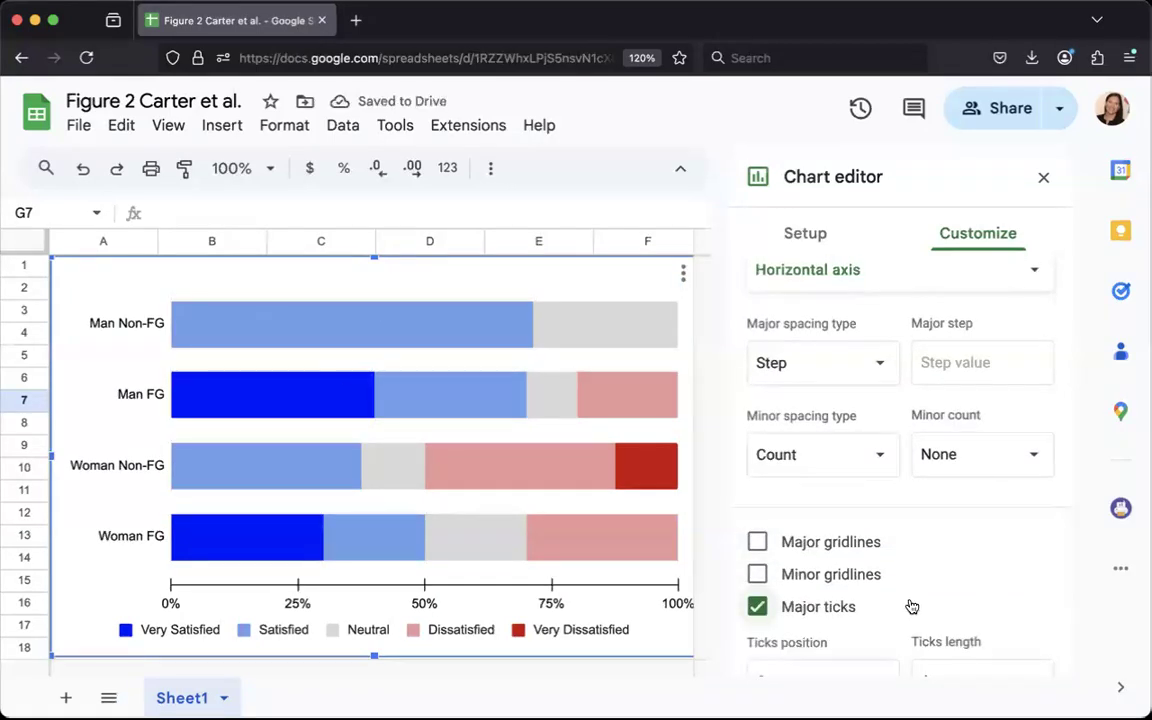
# Try major ticks on the vertical axis and set their position back to None
pyautogui.scroll(-3, 908, 606)
pyautogui.scroll(3, 910, 604)
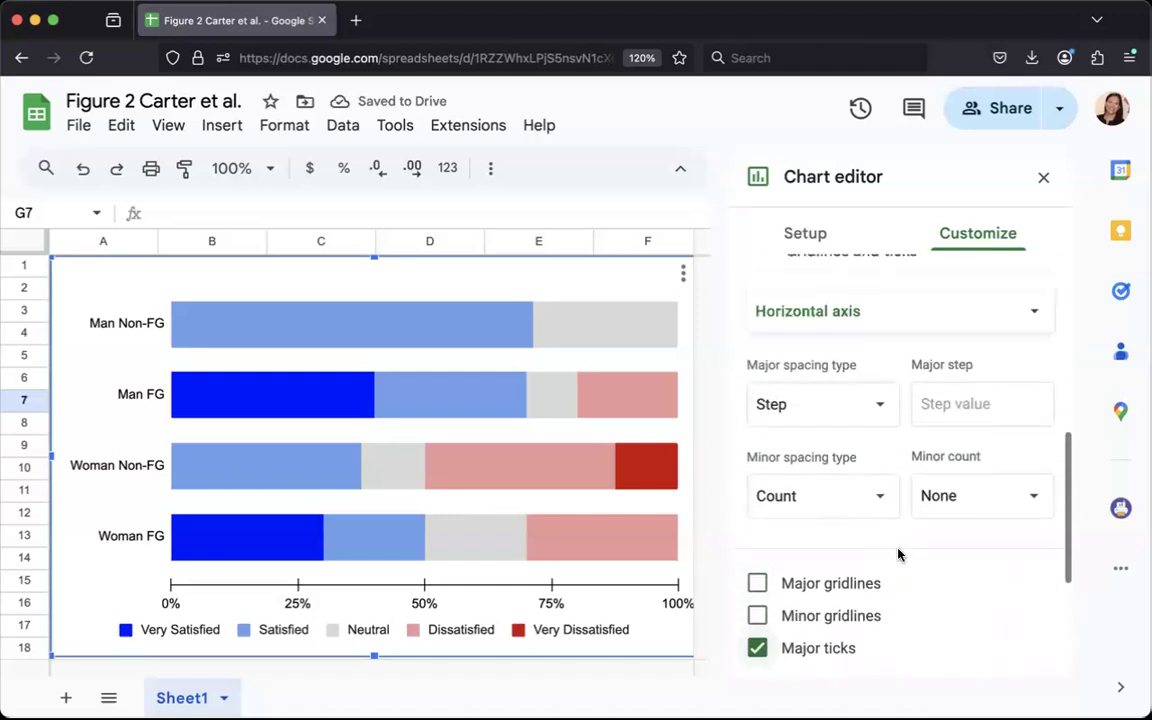
pyautogui.click(849, 323)
pyautogui.click(842, 352)
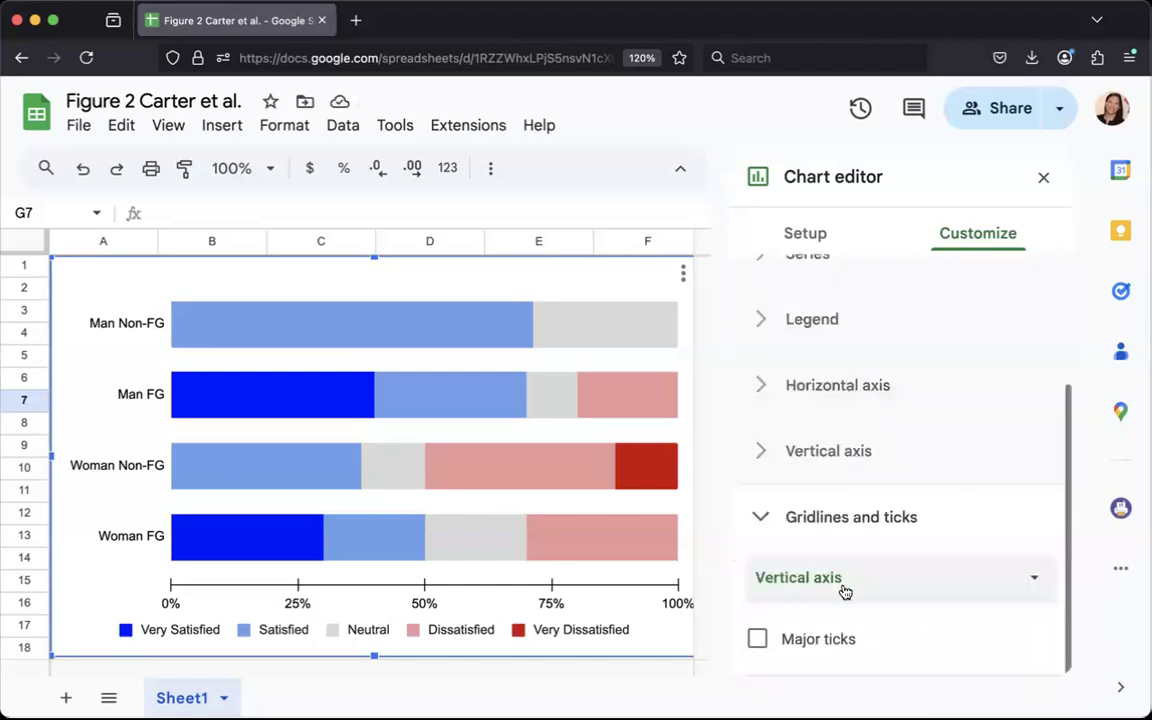
pyautogui.click(757, 639)
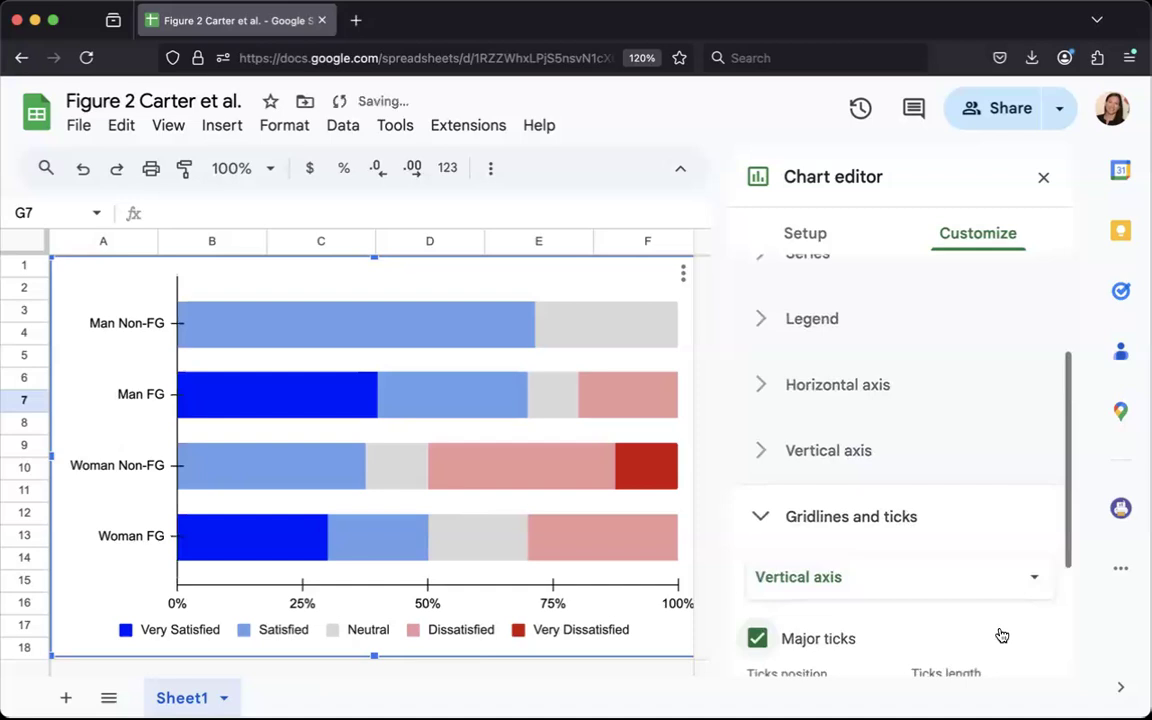
pyautogui.scroll(-3, 884, 590)
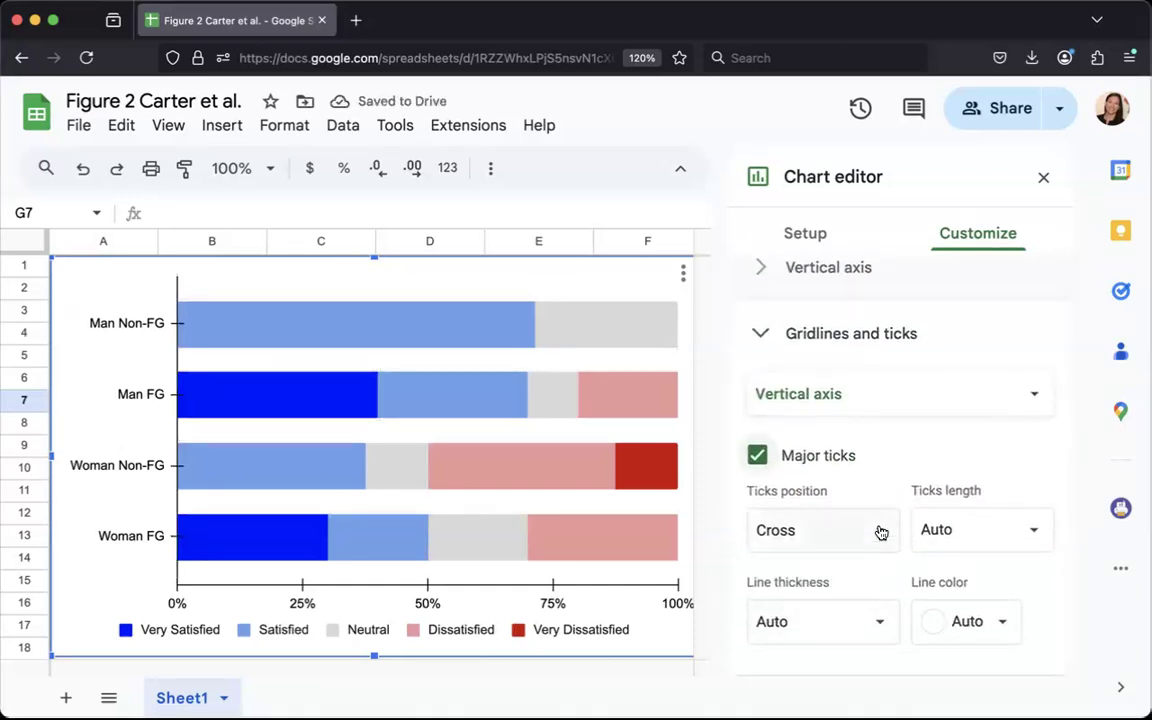
pyautogui.click(872, 537)
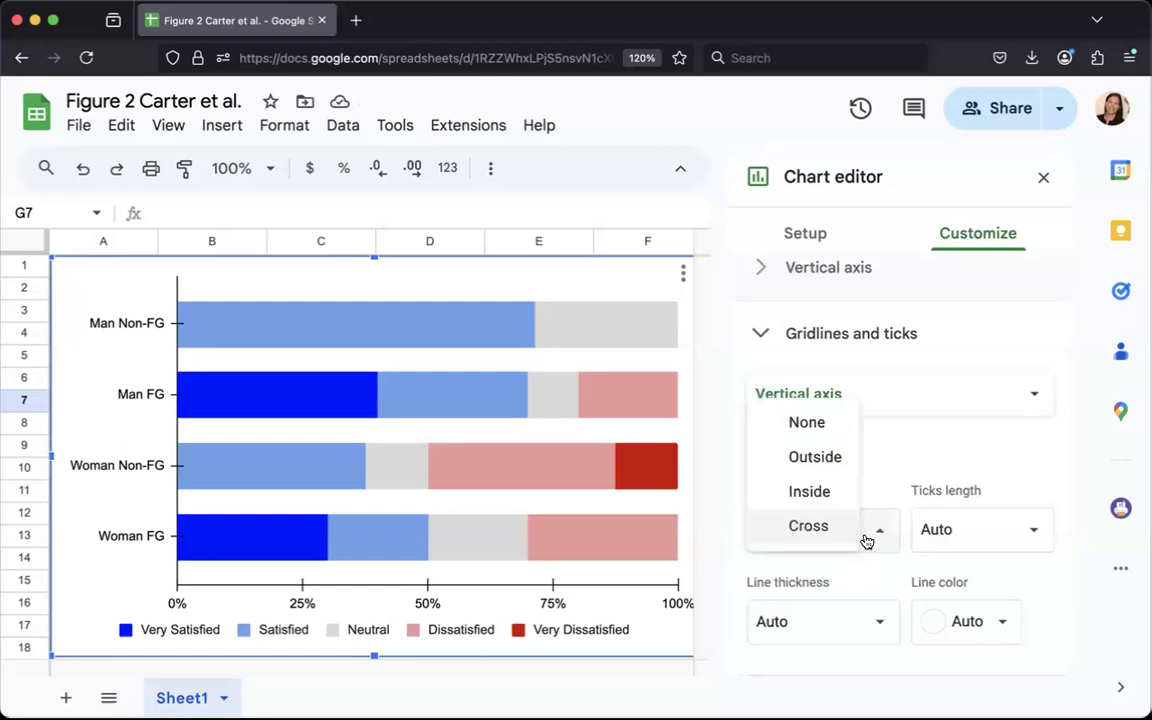
pyautogui.click(807, 434)
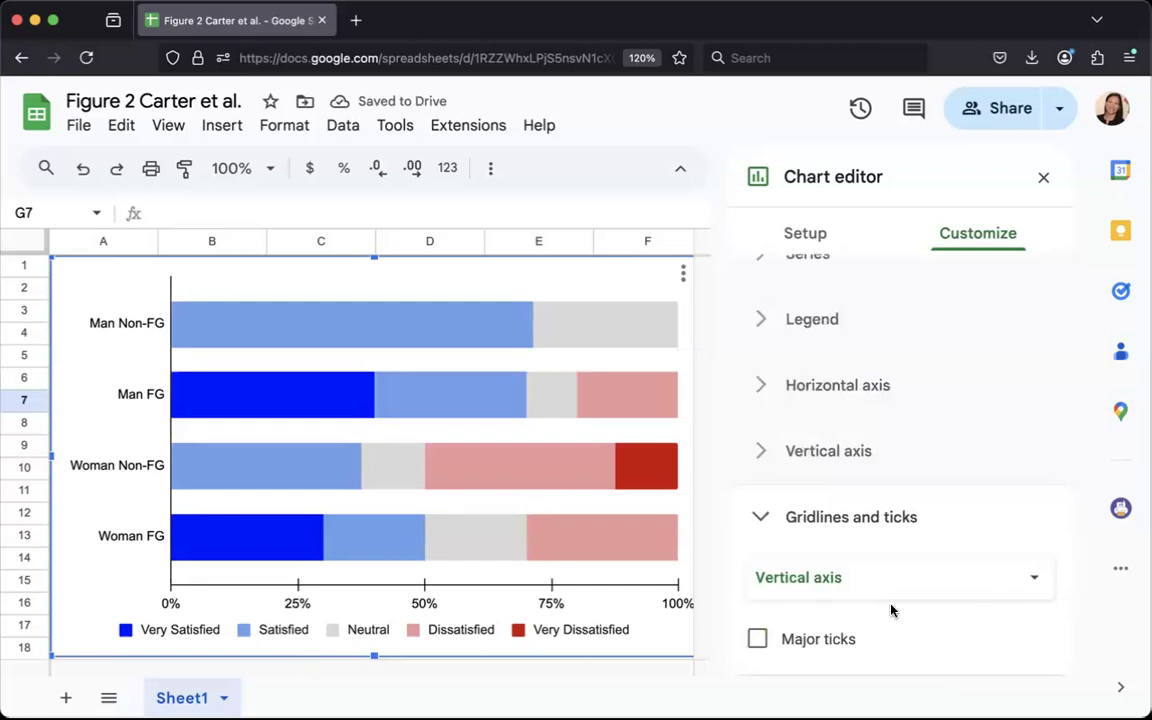
# Select the chart's Satisfied series and turn on its data labels
pyautogui.click(437, 327)
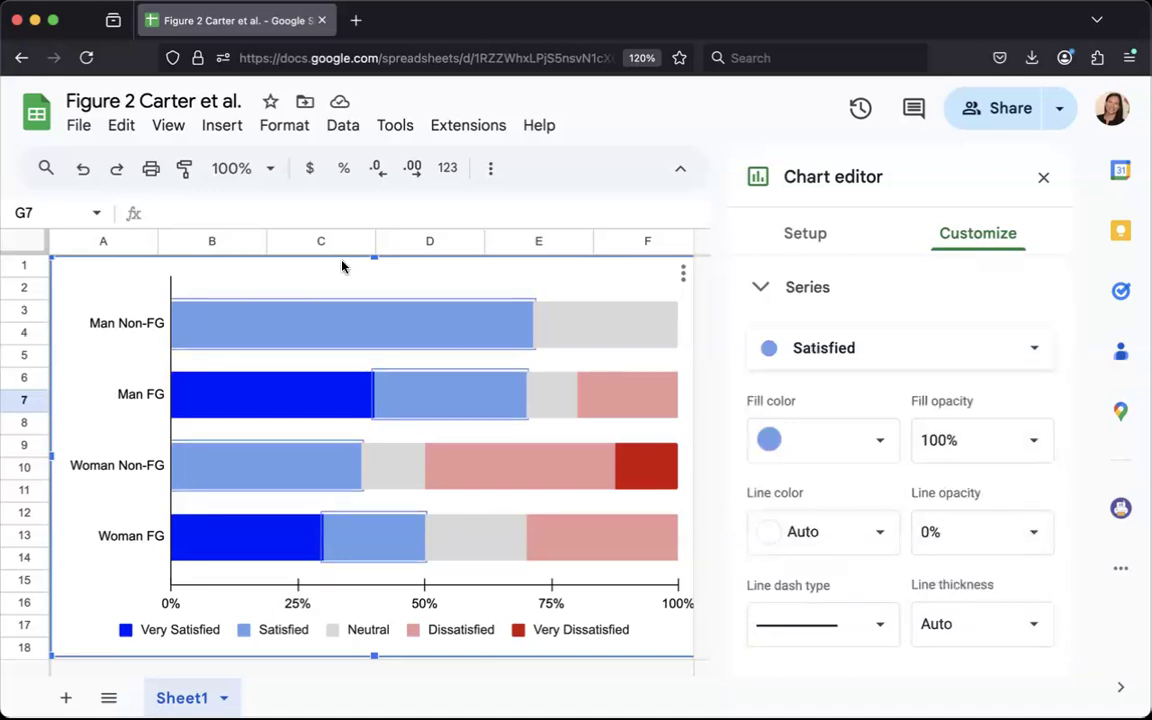
pyautogui.click(307, 291)
pyautogui.click(311, 327)
pyautogui.scroll(-1, 856, 415)
pyautogui.scroll(3, 856, 419)
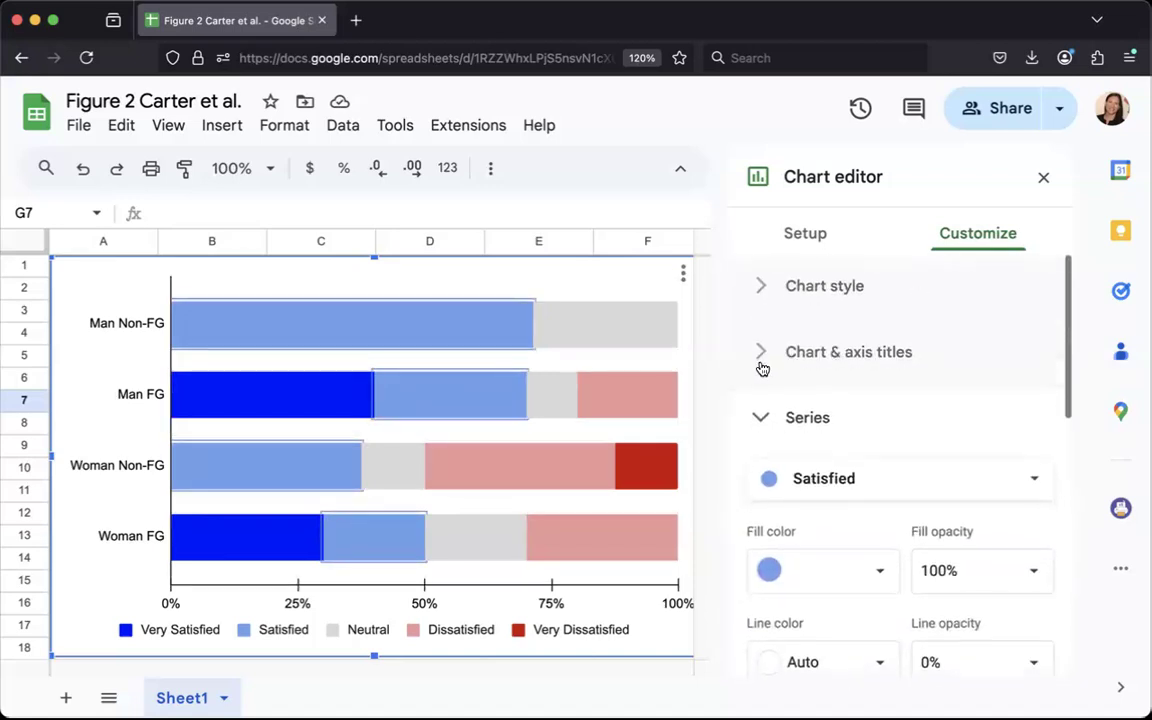
pyautogui.scroll(-3, 837, 384)
pyautogui.scroll(-1, 838, 400)
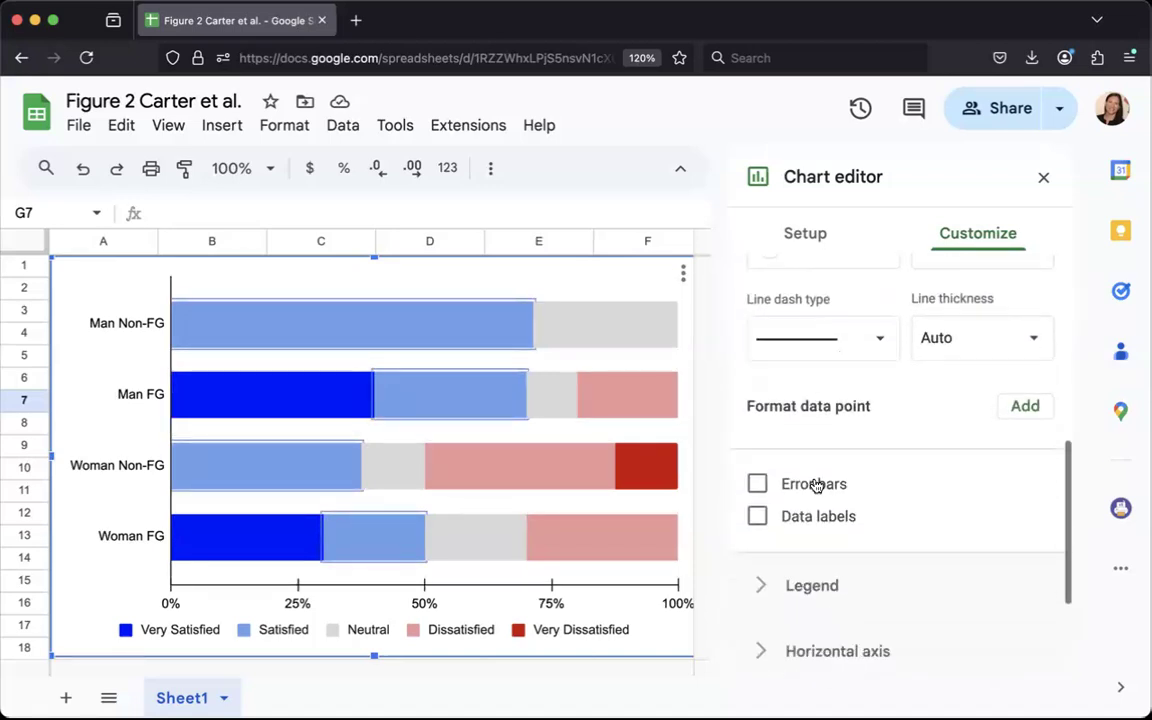
pyautogui.click(757, 517)
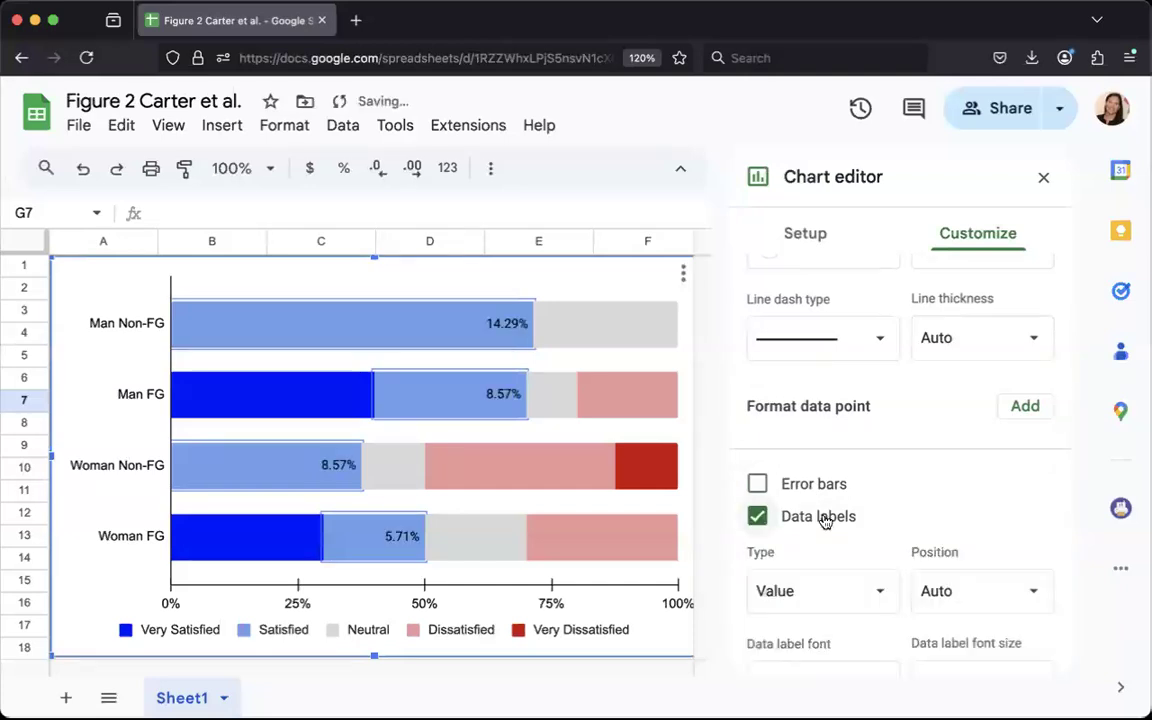
pyautogui.hscroll(3, 440, 471)
pyautogui.hscroll(-3, 440, 471)
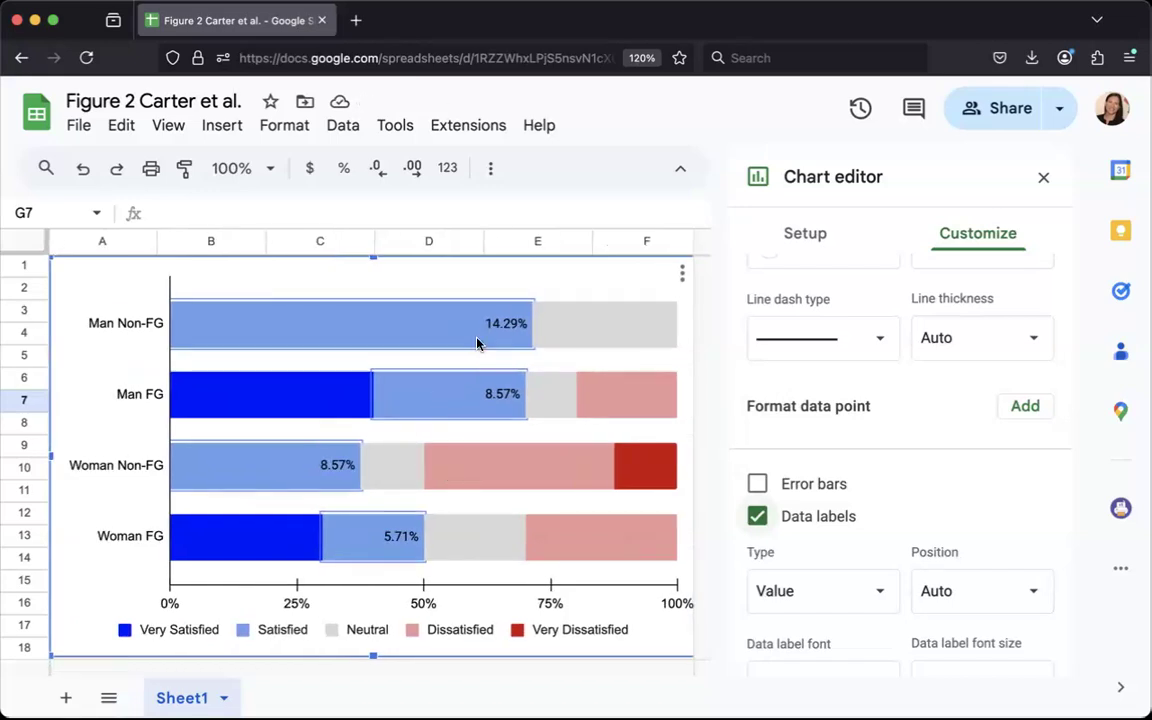
# Switch the series formatting to Apply to all series and turn on data labels for every series
pyautogui.scroll(5, 860, 440)
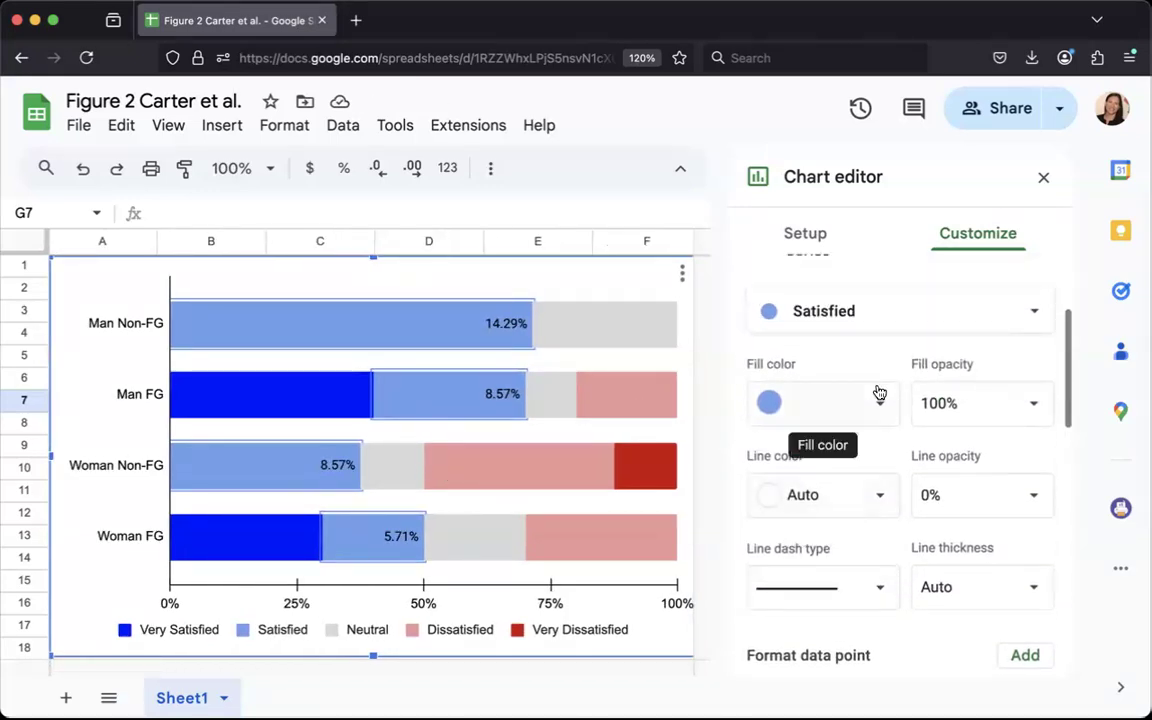
pyautogui.scroll(-5, 879, 392)
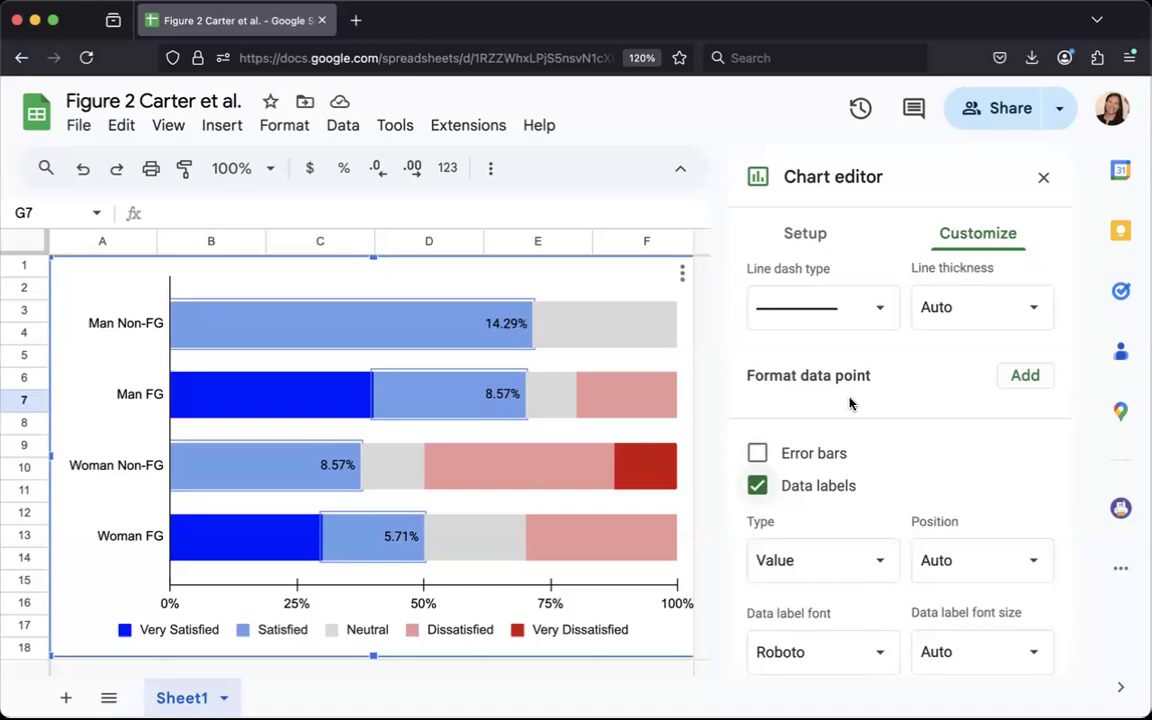
pyautogui.scroll(3, 880, 394)
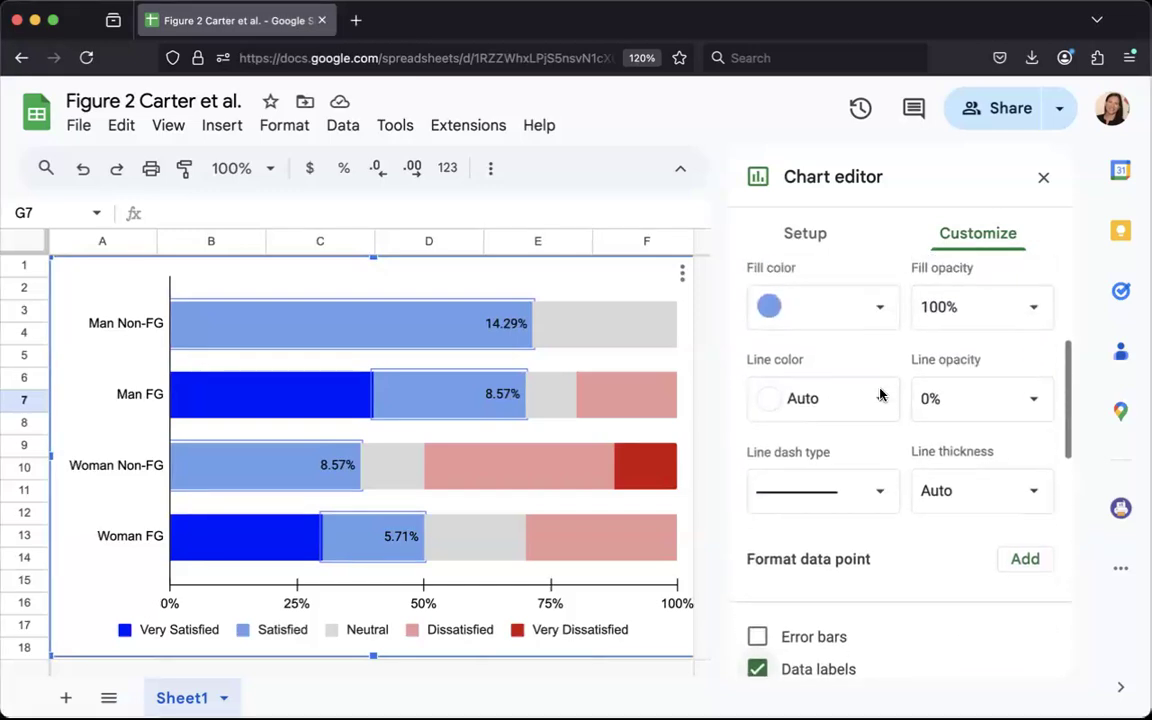
pyautogui.scroll(3, 880, 394)
pyautogui.click(878, 421)
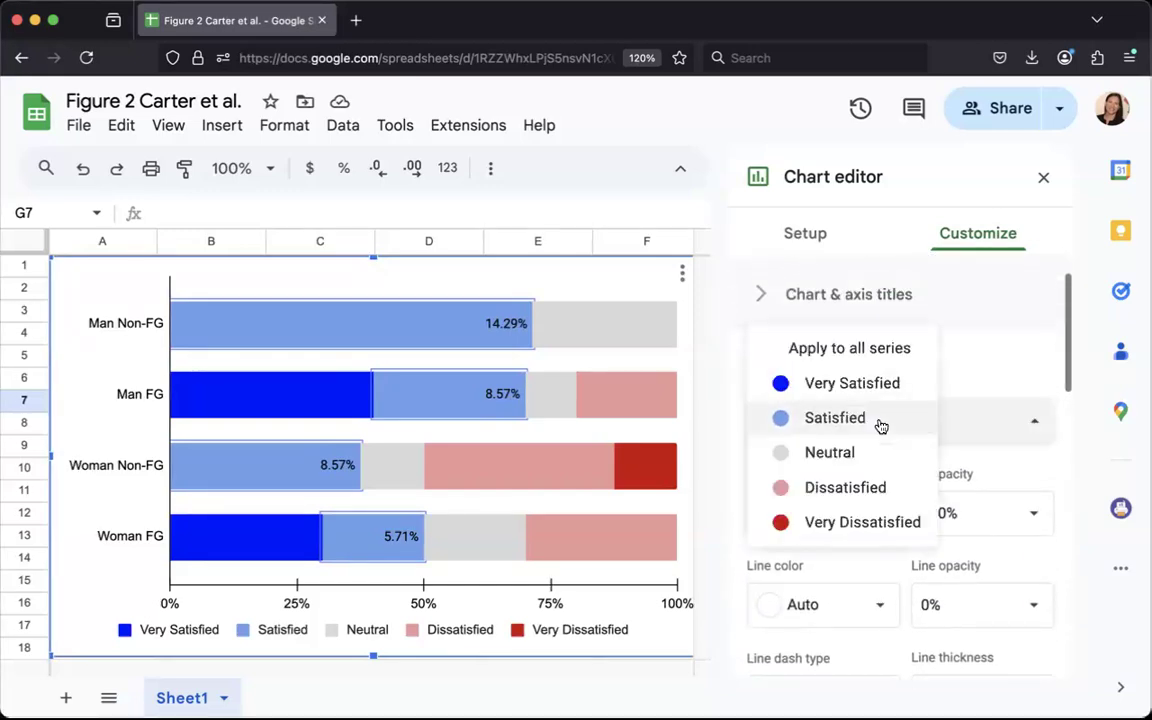
pyautogui.click(836, 350)
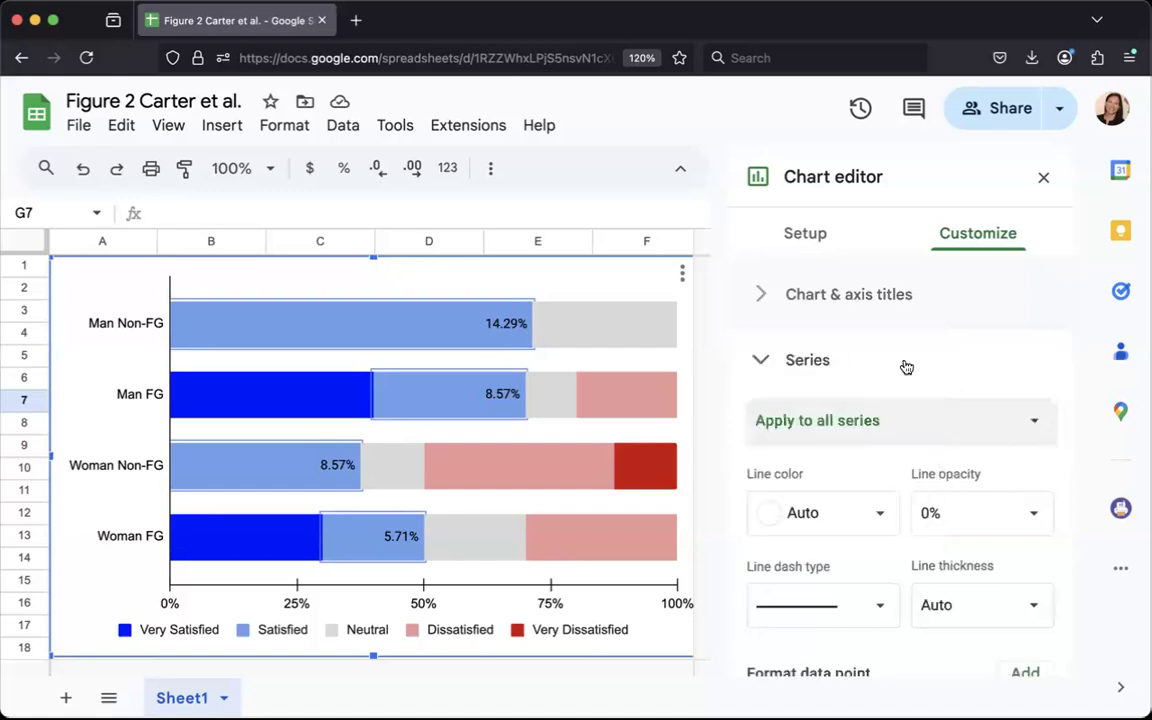
pyautogui.scroll(-5, 900, 480)
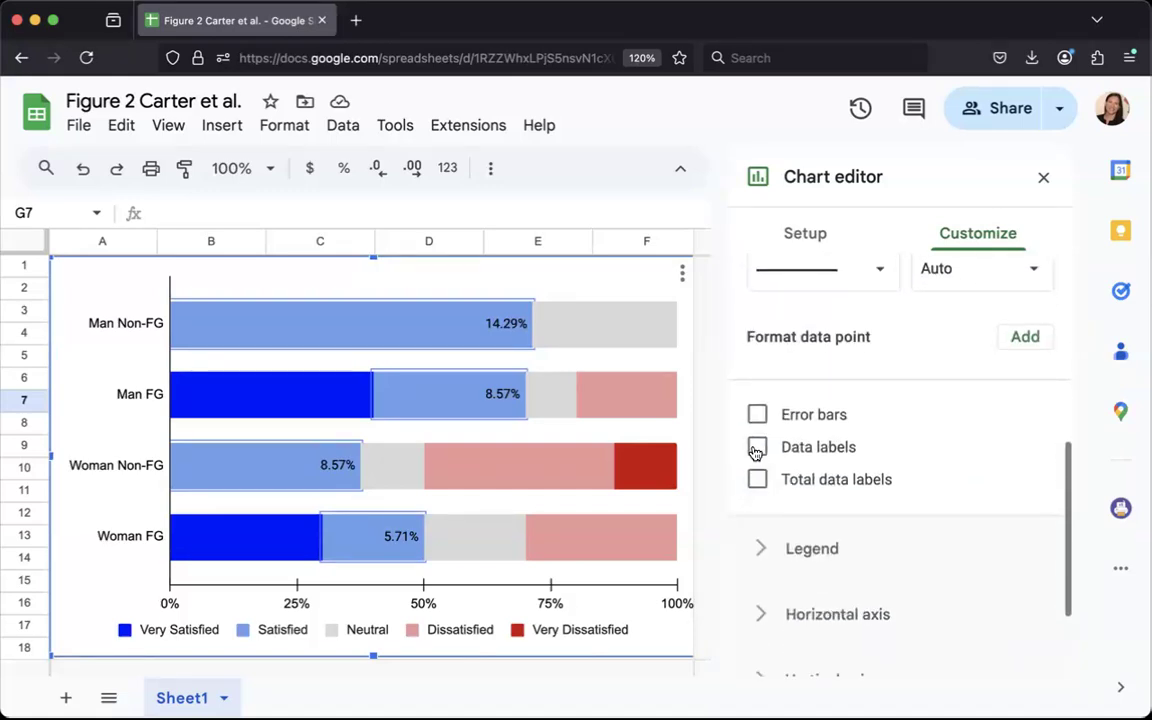
pyautogui.click(757, 448)
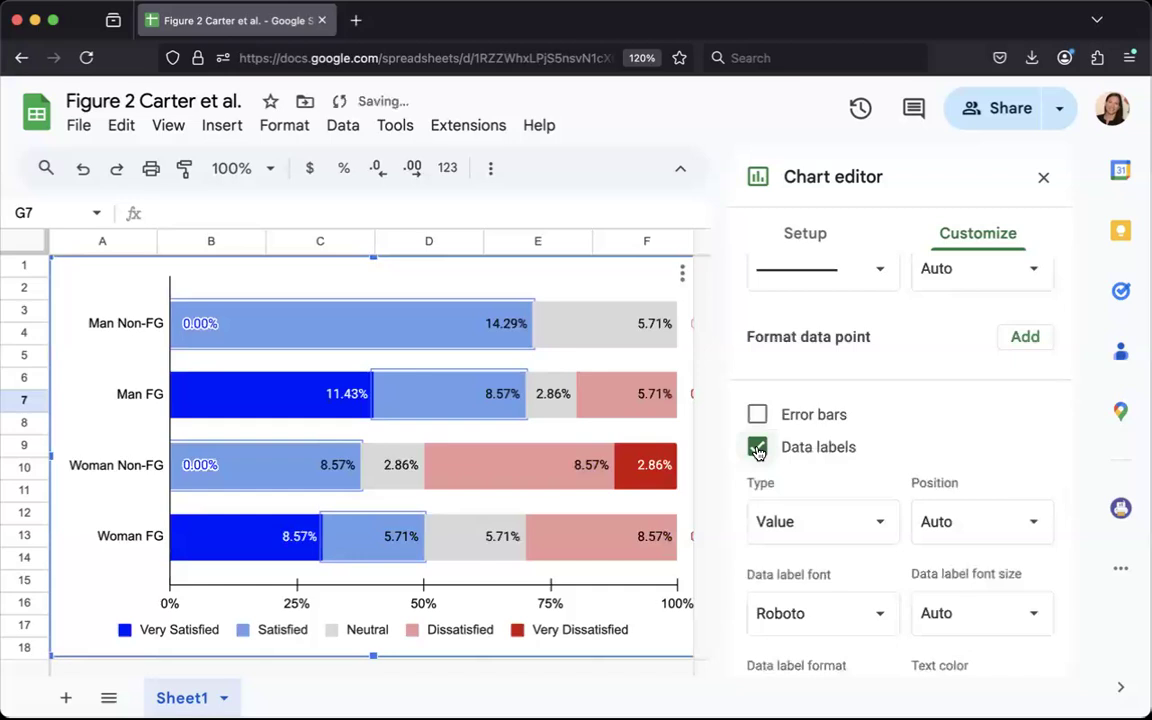
# Try deleting the 0.00% Very Satisfied data label on the Man Non-FG bar, and undo the deletion
pyautogui.click(197, 328)
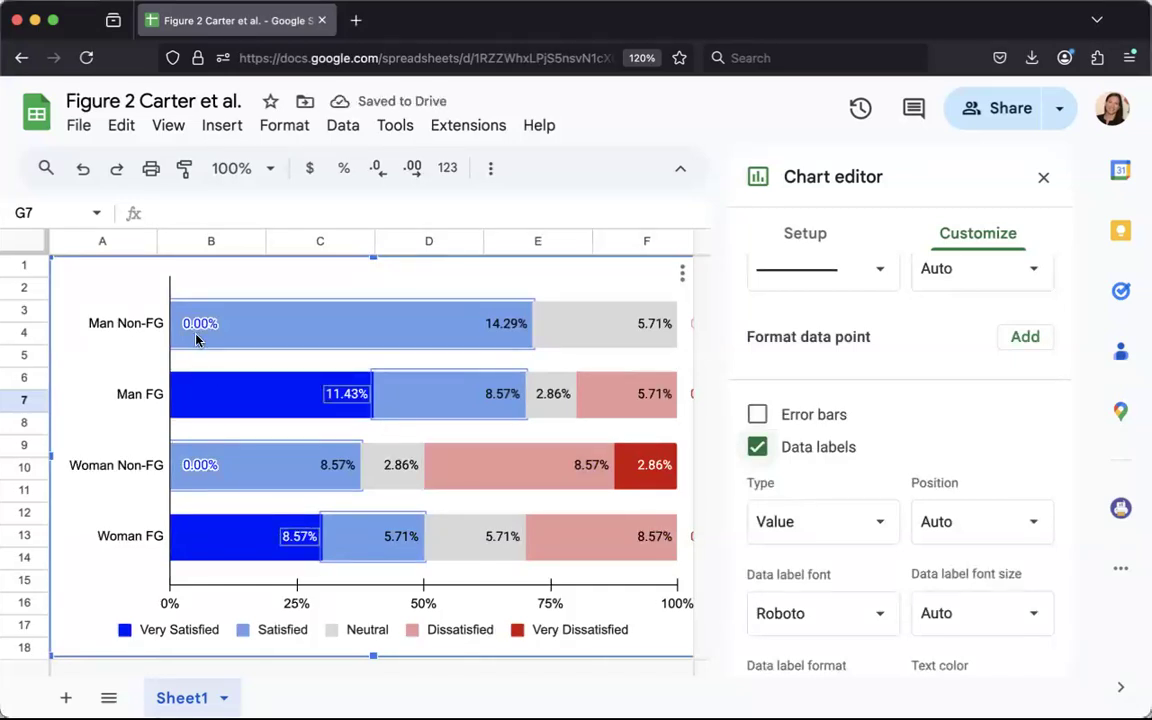
pyautogui.click(201, 326)
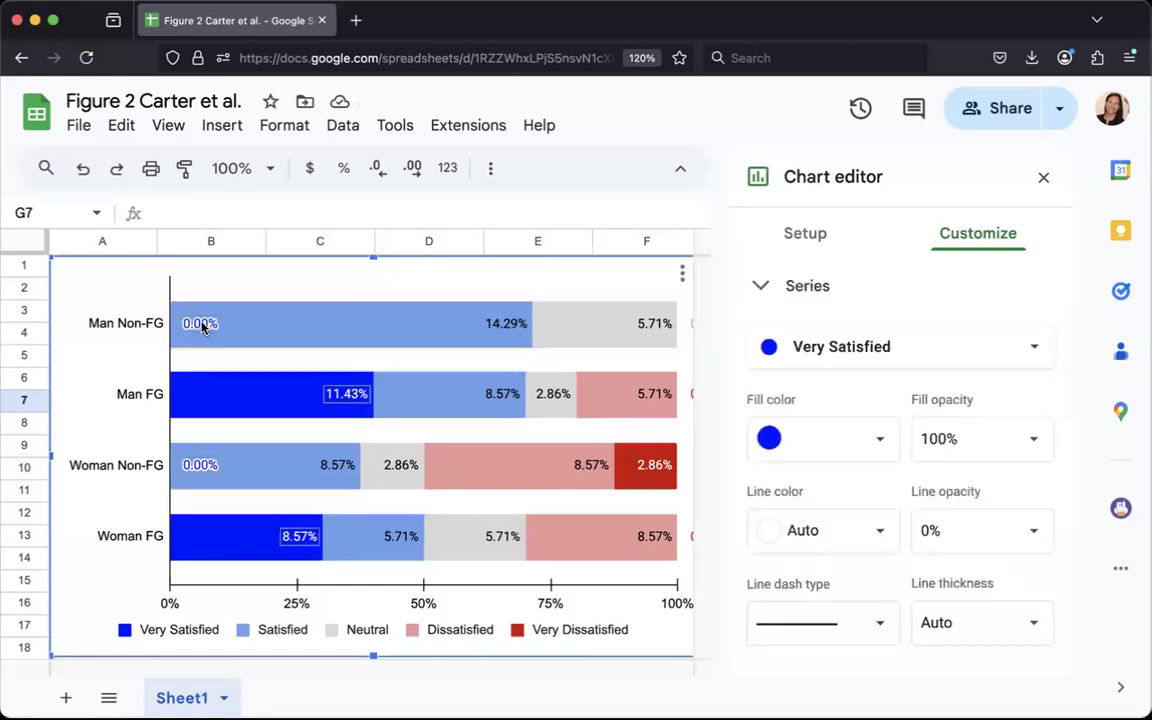
pyautogui.click(201, 326)
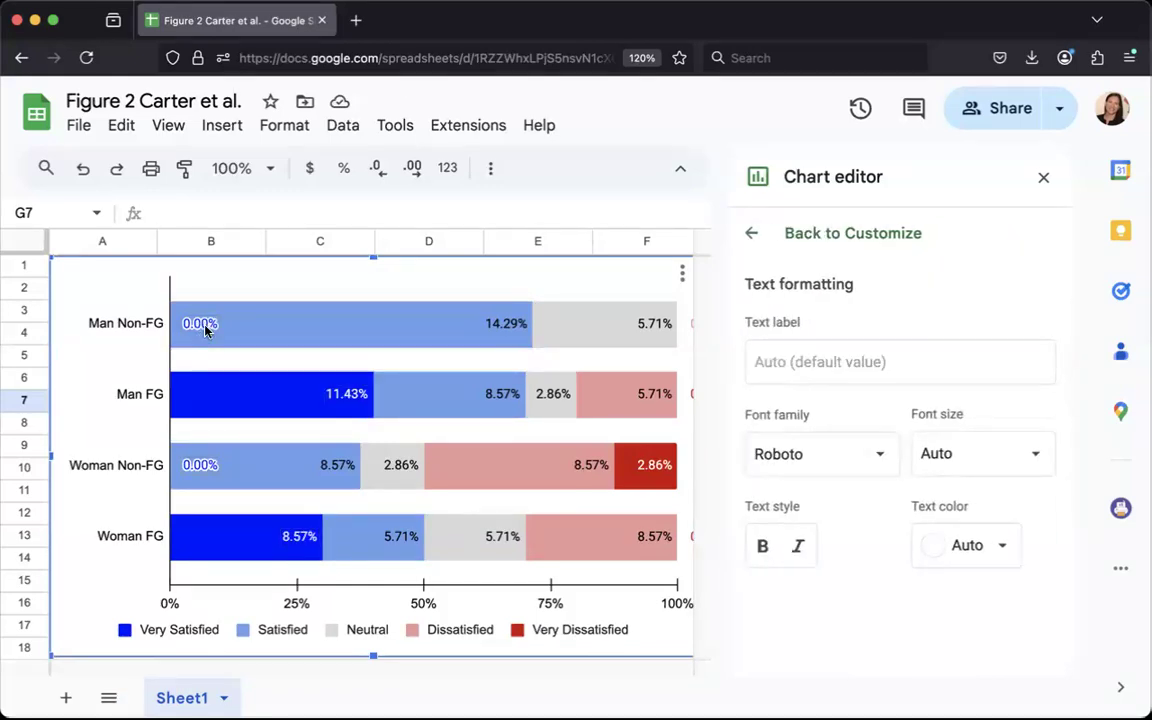
pyautogui.press('Delete')
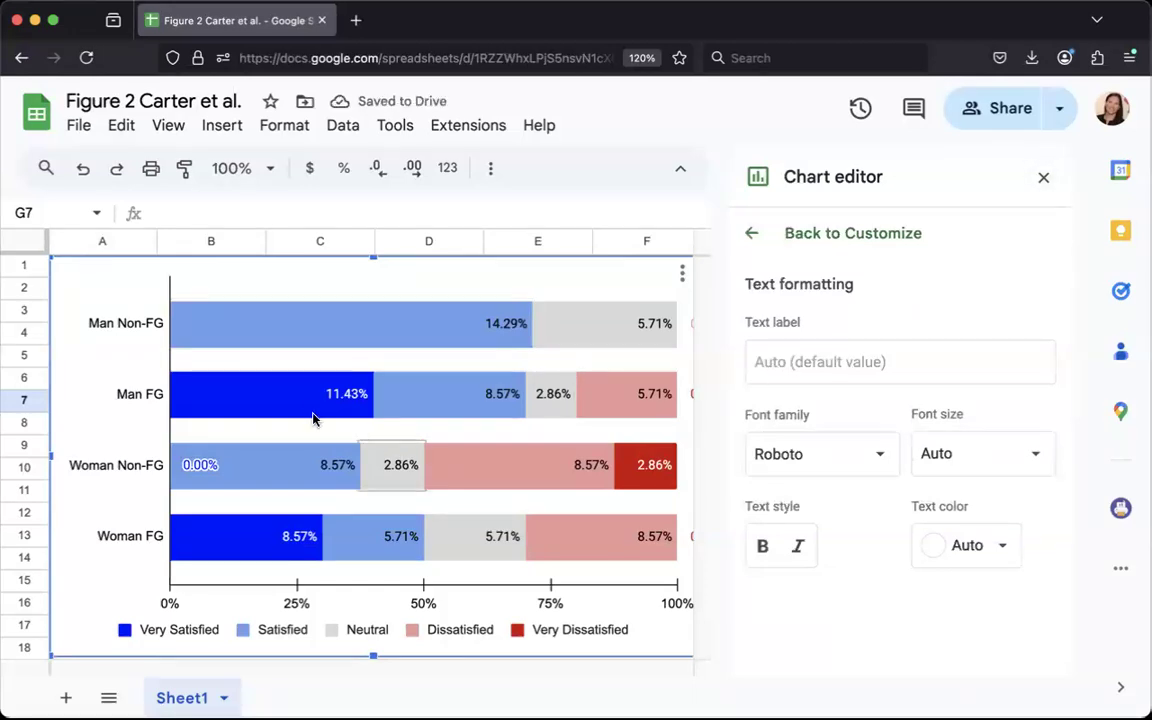
pyautogui.hscroll(2, 308, 418)
pyautogui.hscroll(3, 308, 418)
pyautogui.hscroll(-3, 276, 369)
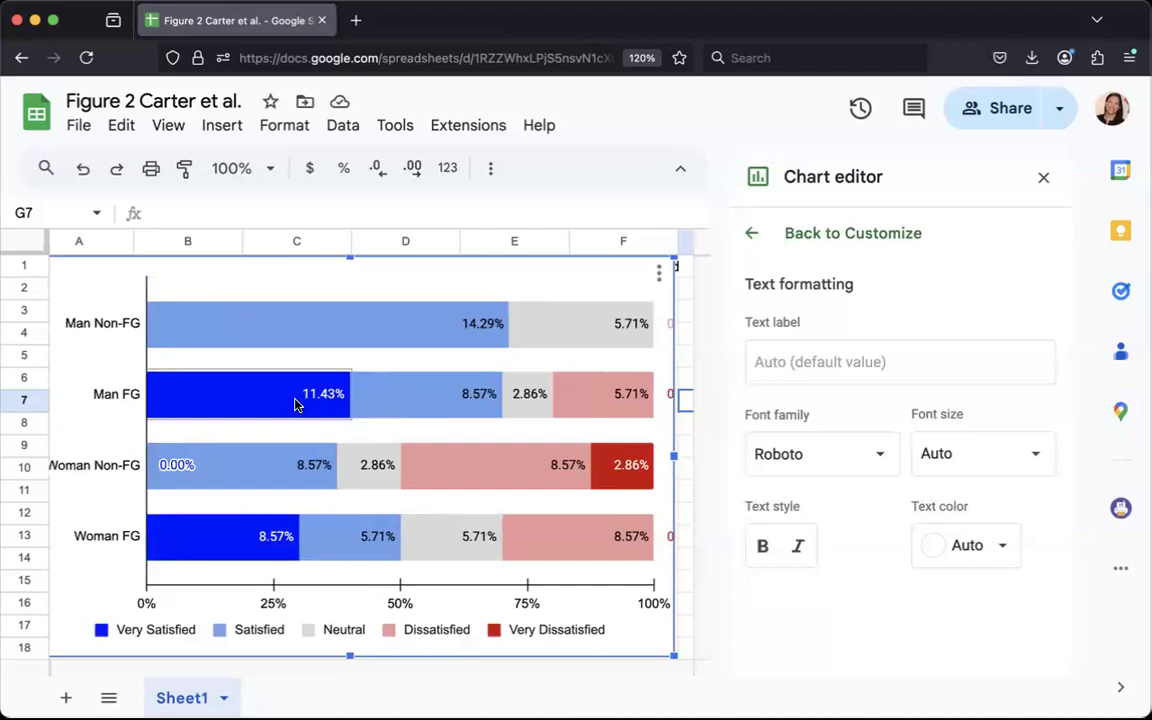
pyautogui.press('super+z')
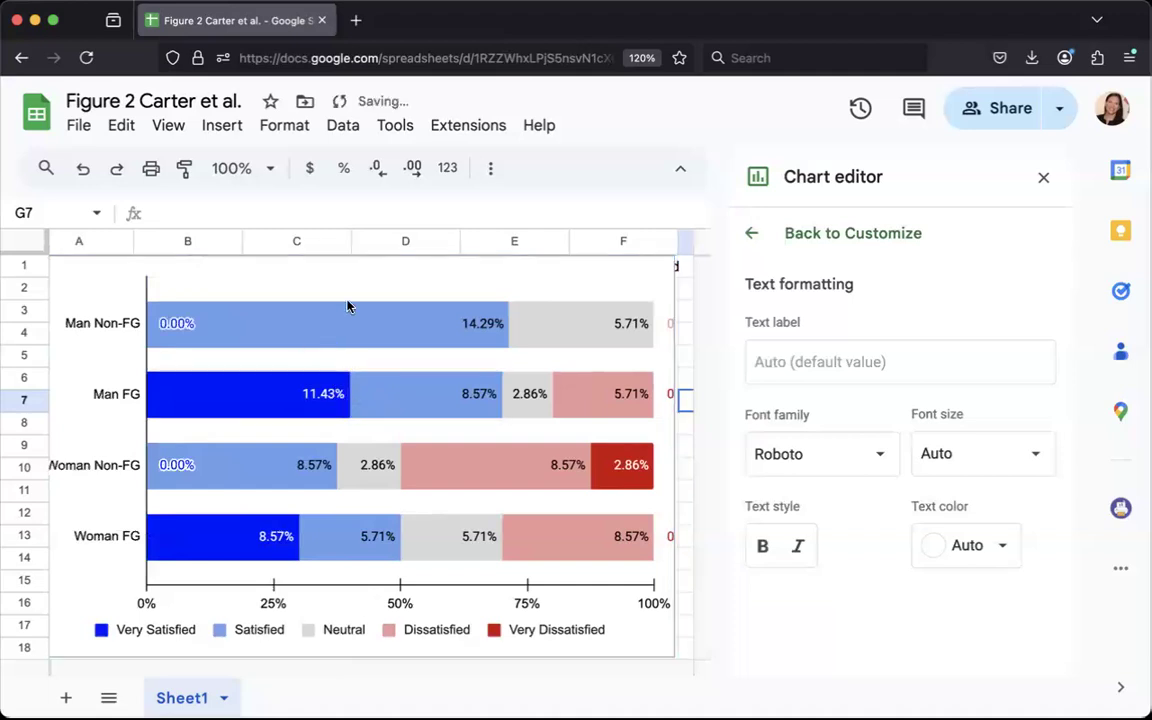
# Close the chart editor and shift the chart slightly near the sheet's upper-left corner
pyautogui.click(435, 327)
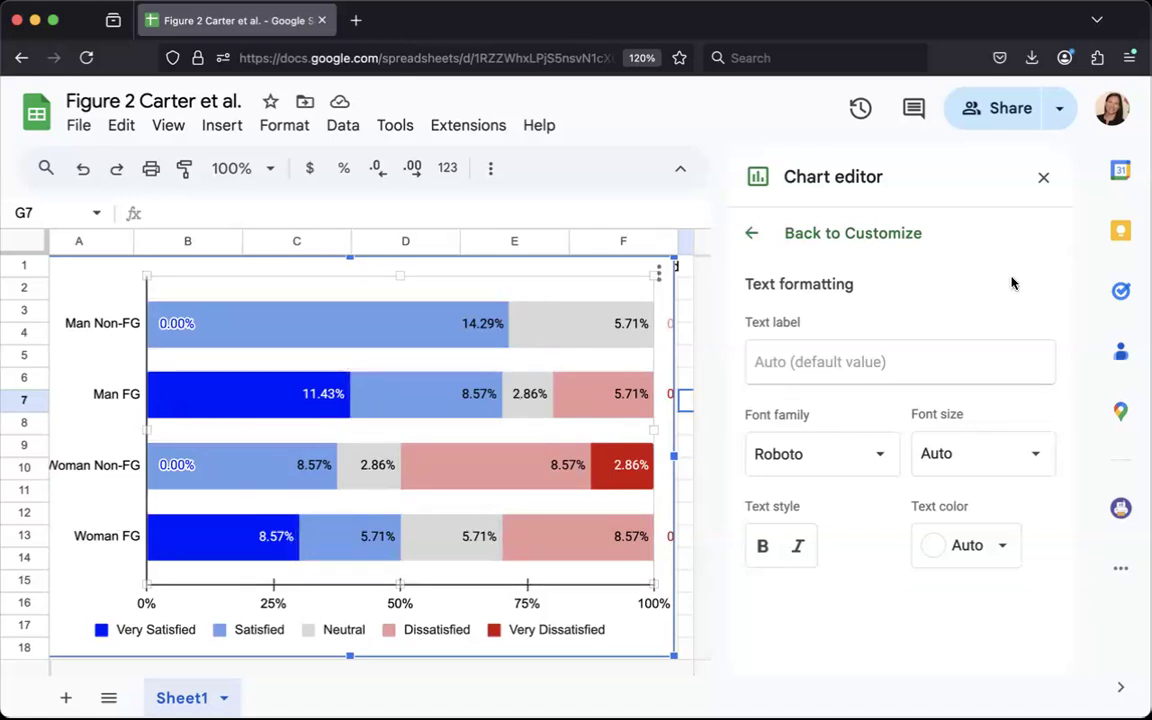
pyautogui.click(1043, 177)
pyautogui.click(884, 365)
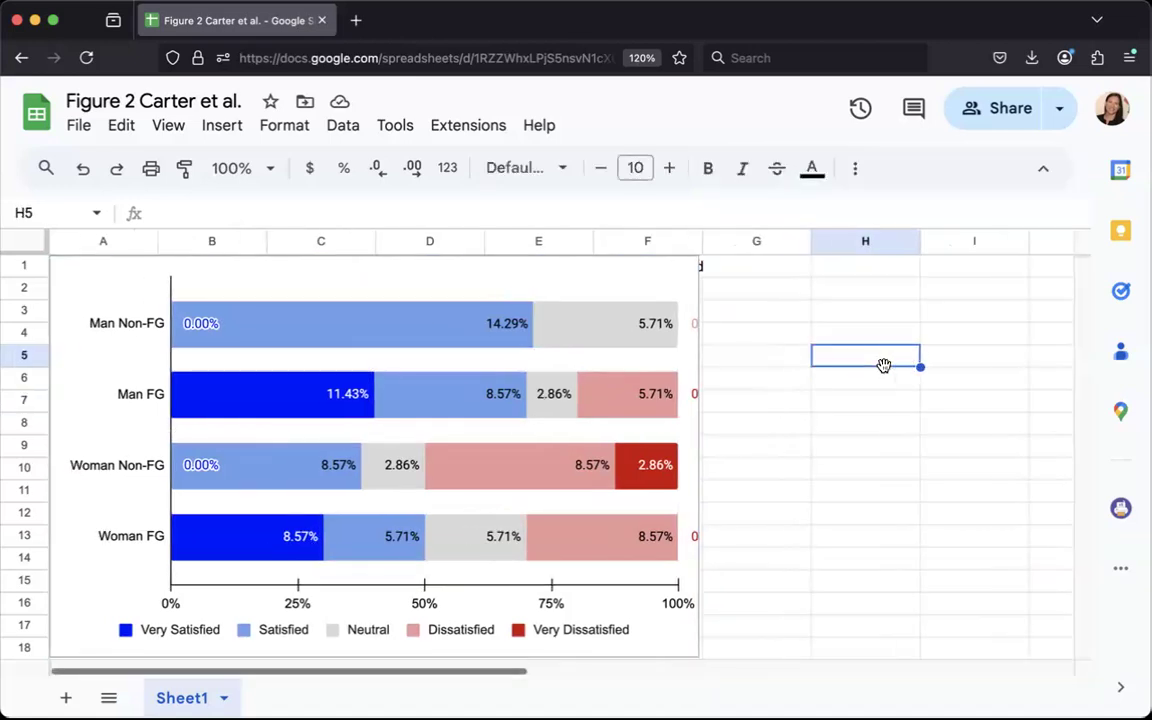
pyautogui.click(558, 273)
pyautogui.moveTo(558, 273); pyautogui.dragTo(545, 270)
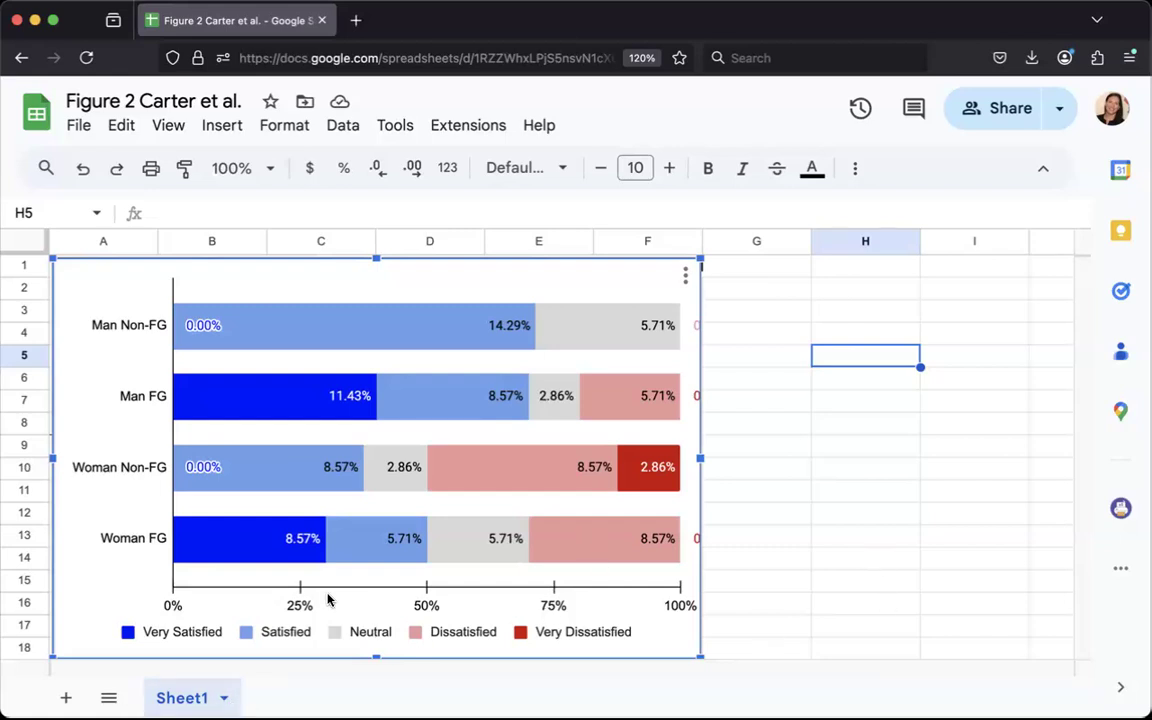
# Rename Sheet1 as Example
pyautogui.doubleClick(195, 706)
pyautogui.write('Example')
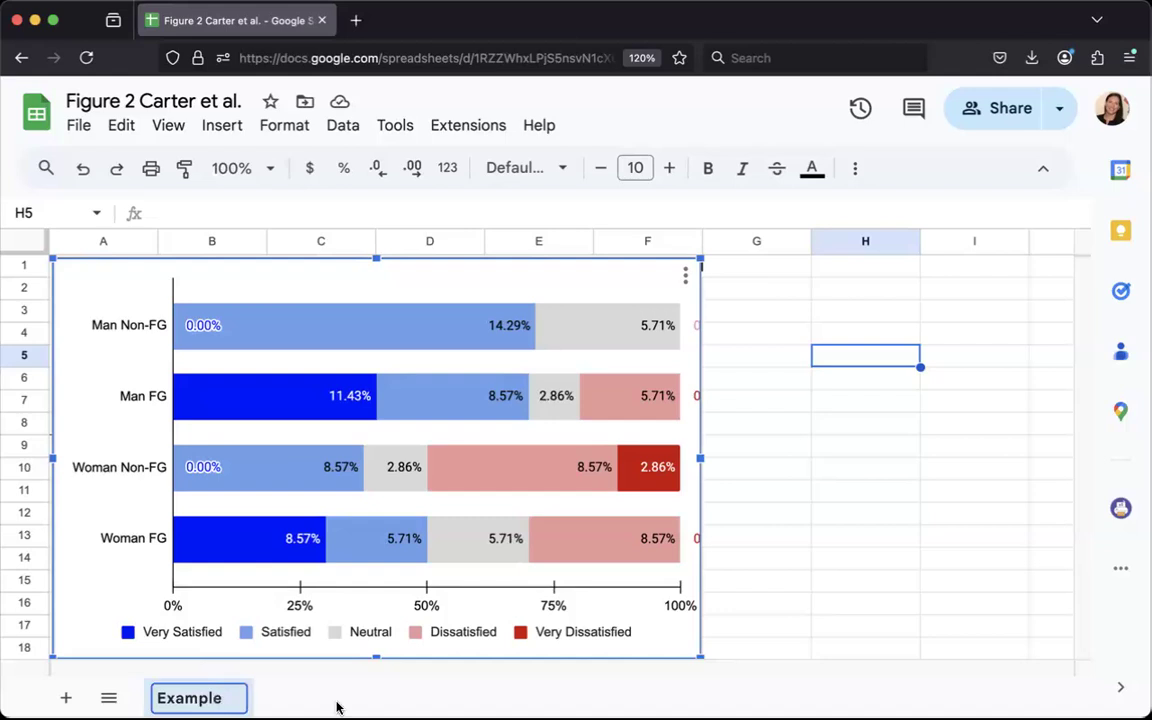
pyautogui.press('Return')
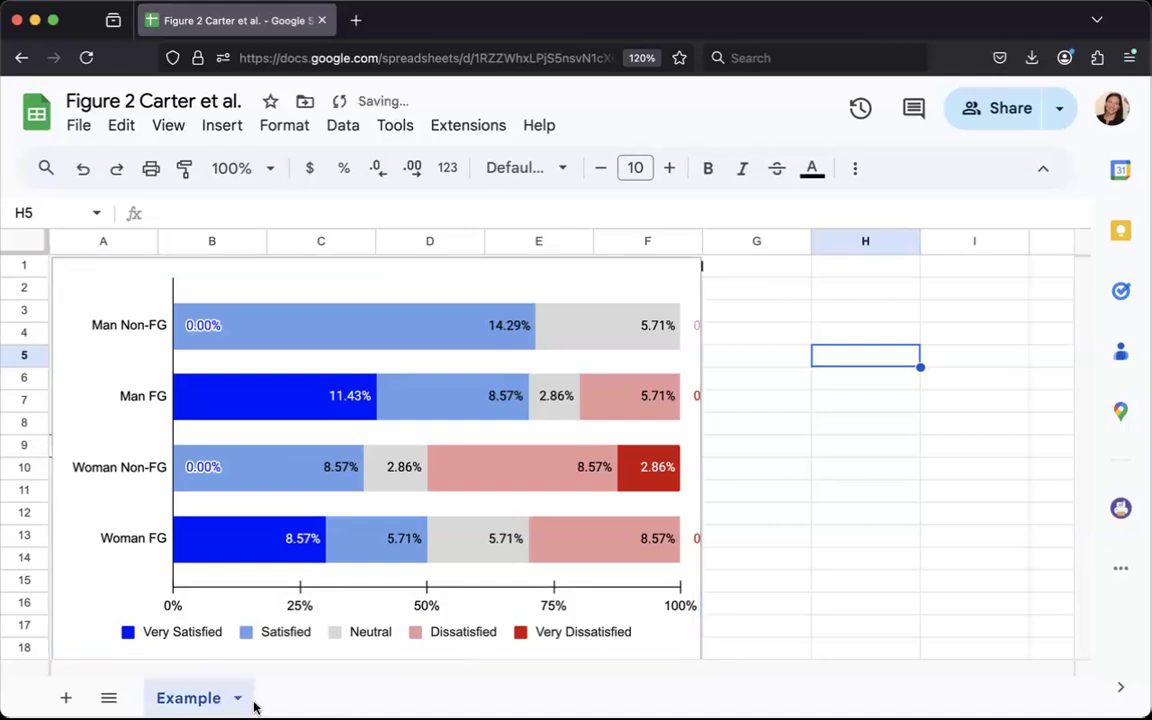
# Add a new sheet and rename it S2023Pre
pyautogui.click(67, 704)
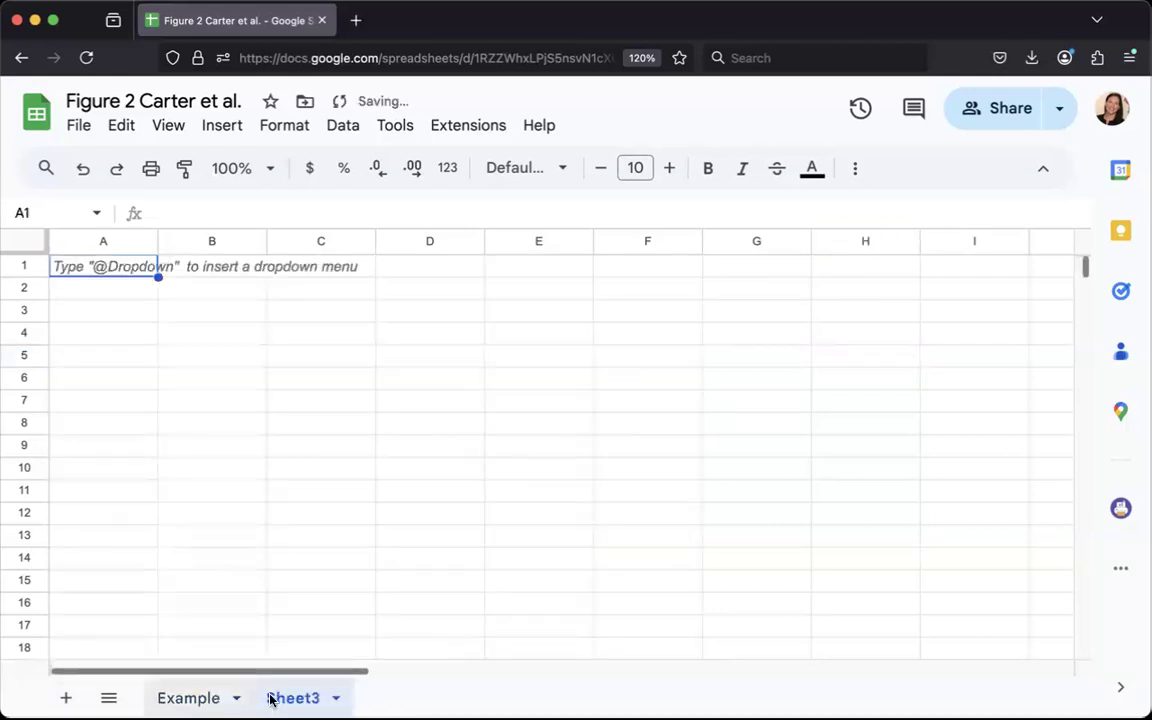
pyautogui.doubleClick(298, 700)
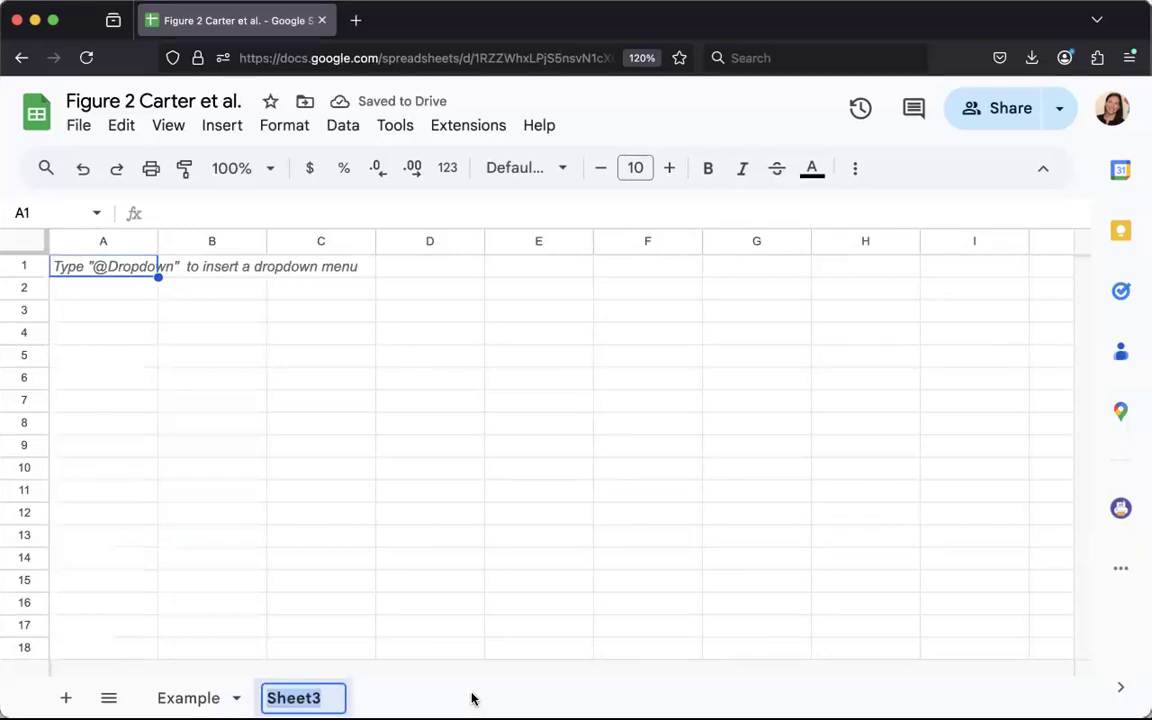
pyautogui.write('S202')
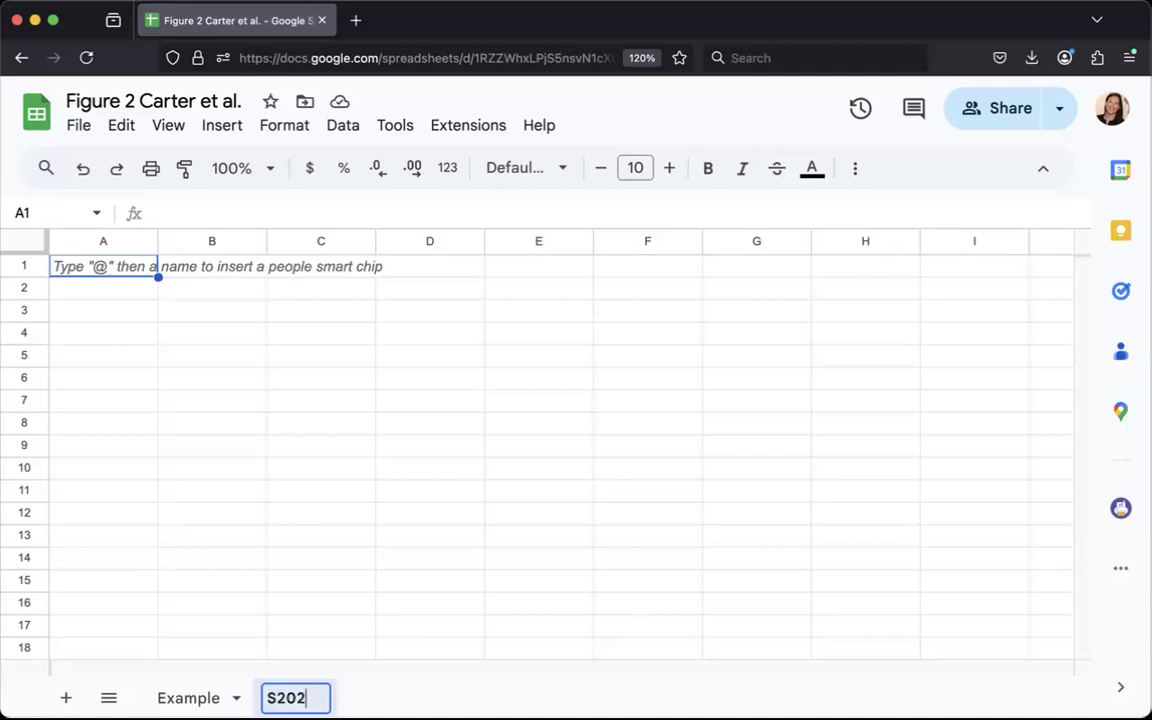
pyautogui.write('3Pre')
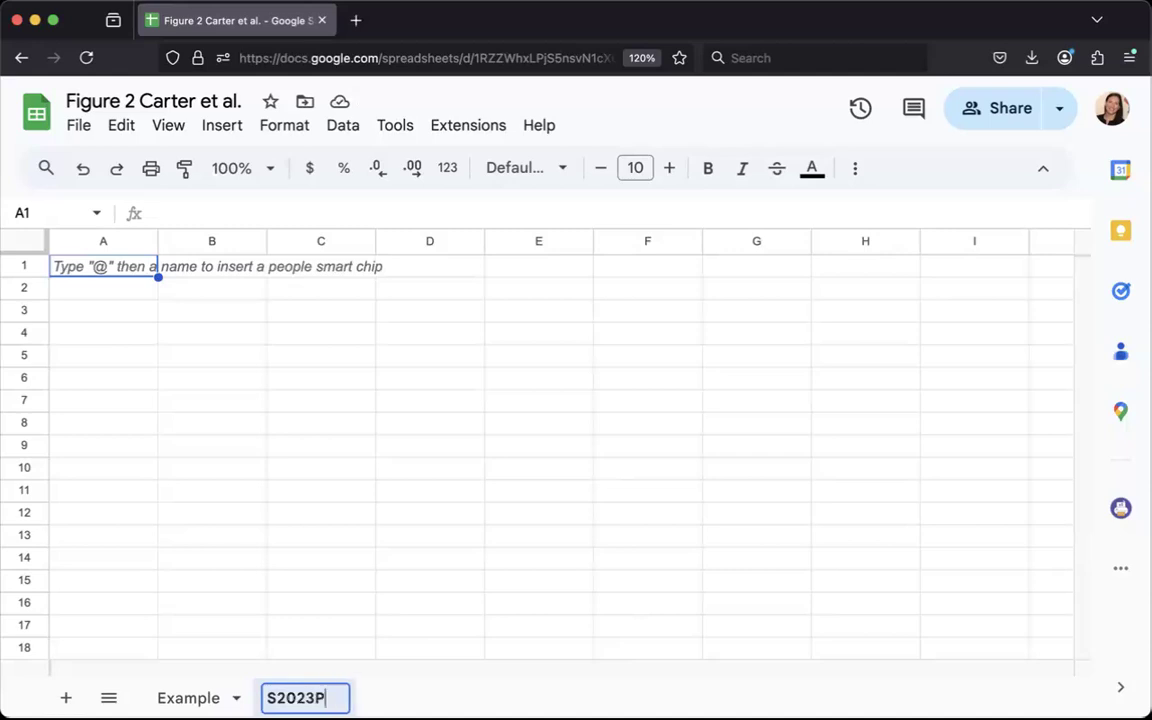
pyautogui.click(515, 612)
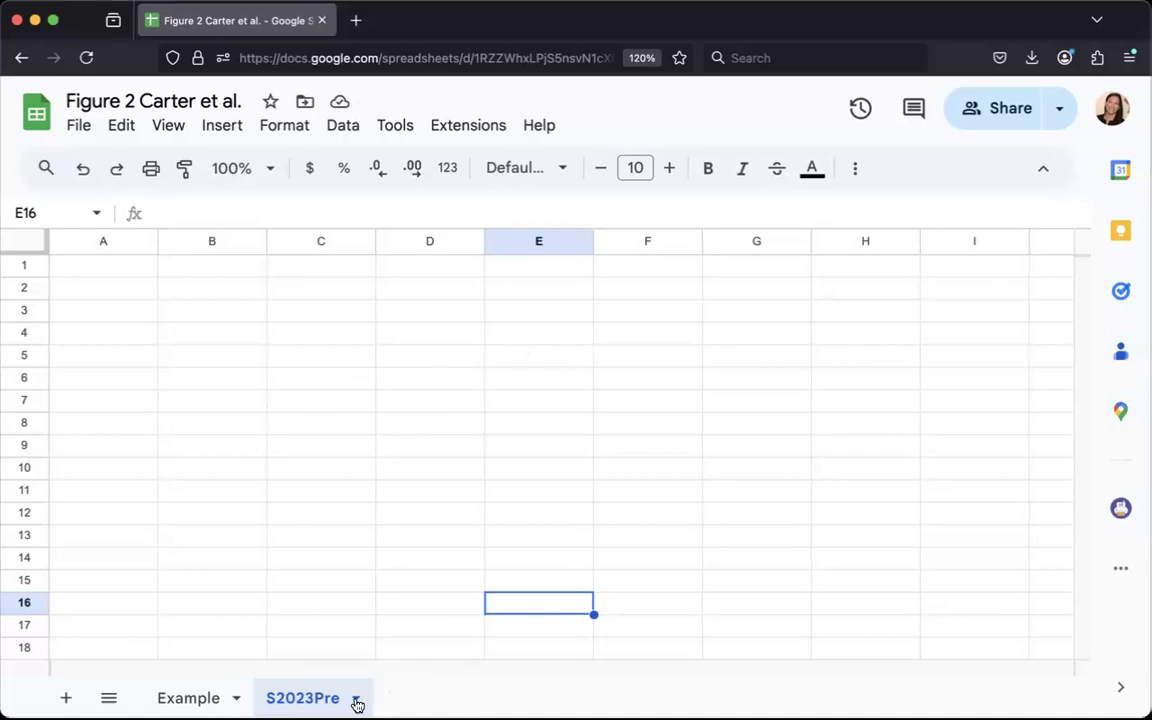
# Delete the S2023Pre sheet and confirm the deletion
pyautogui.click(356, 700)
pyautogui.click(337, 325)
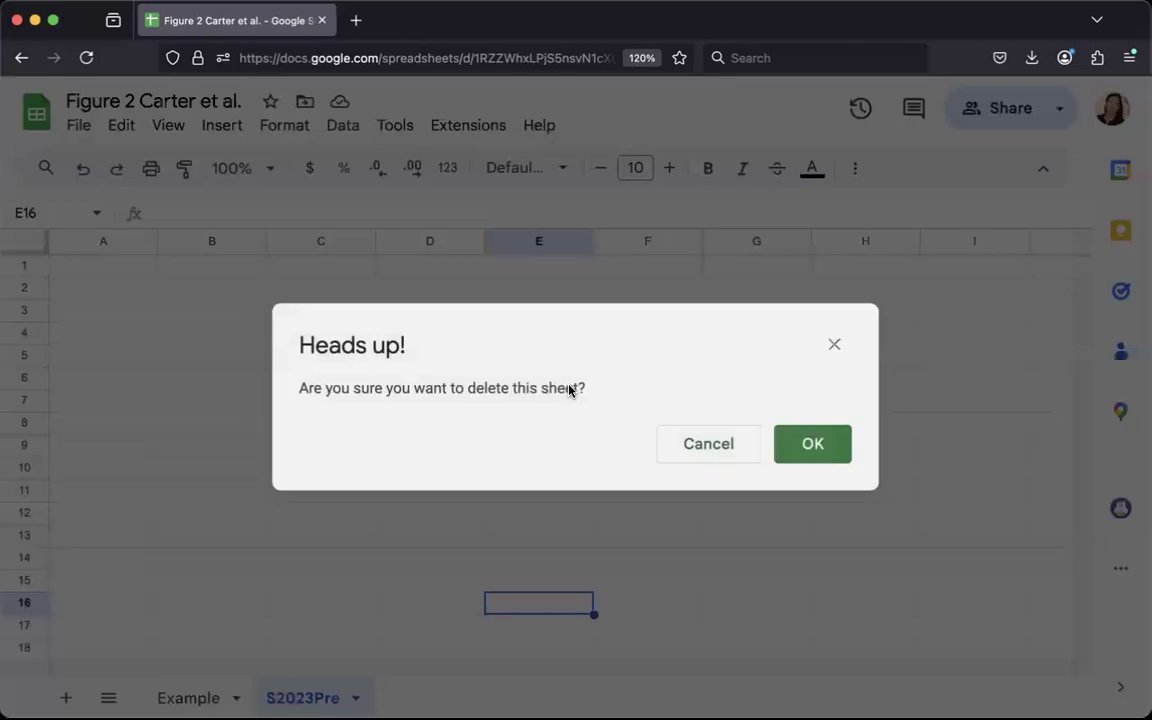
pyautogui.click(797, 447)
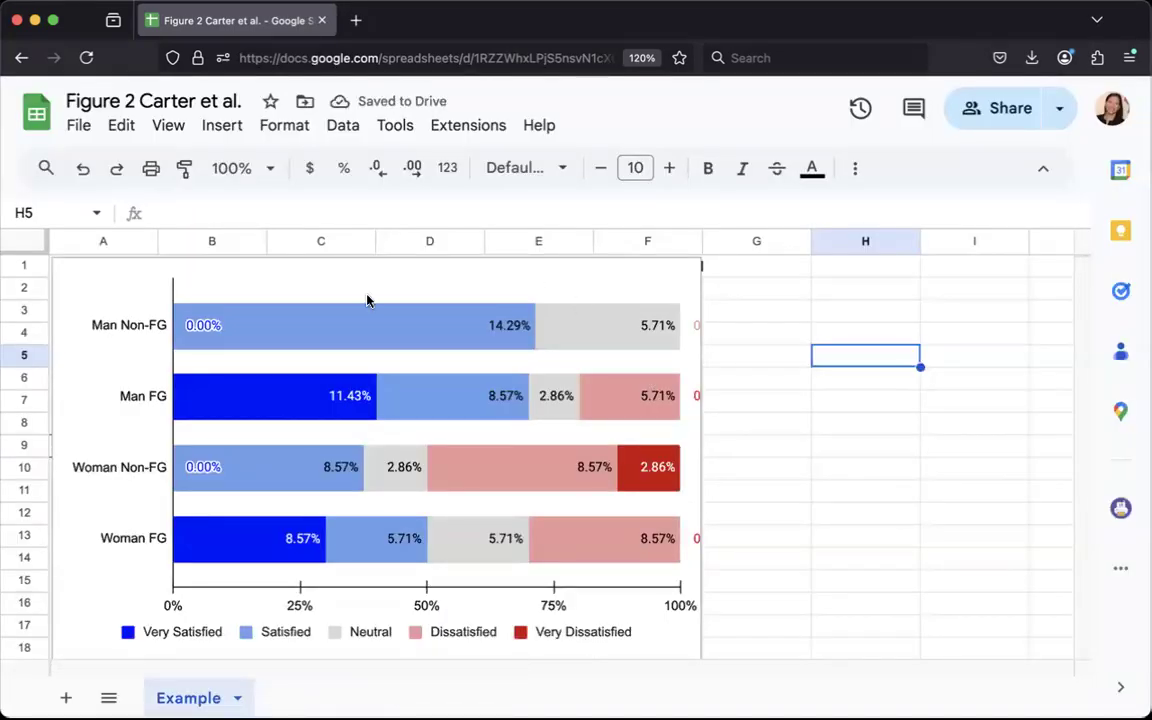
# Move the chart below row 1 to uncover the header row and cell A1, and move it back to the sheet's upper-left corner
pyautogui.click(270, 292)
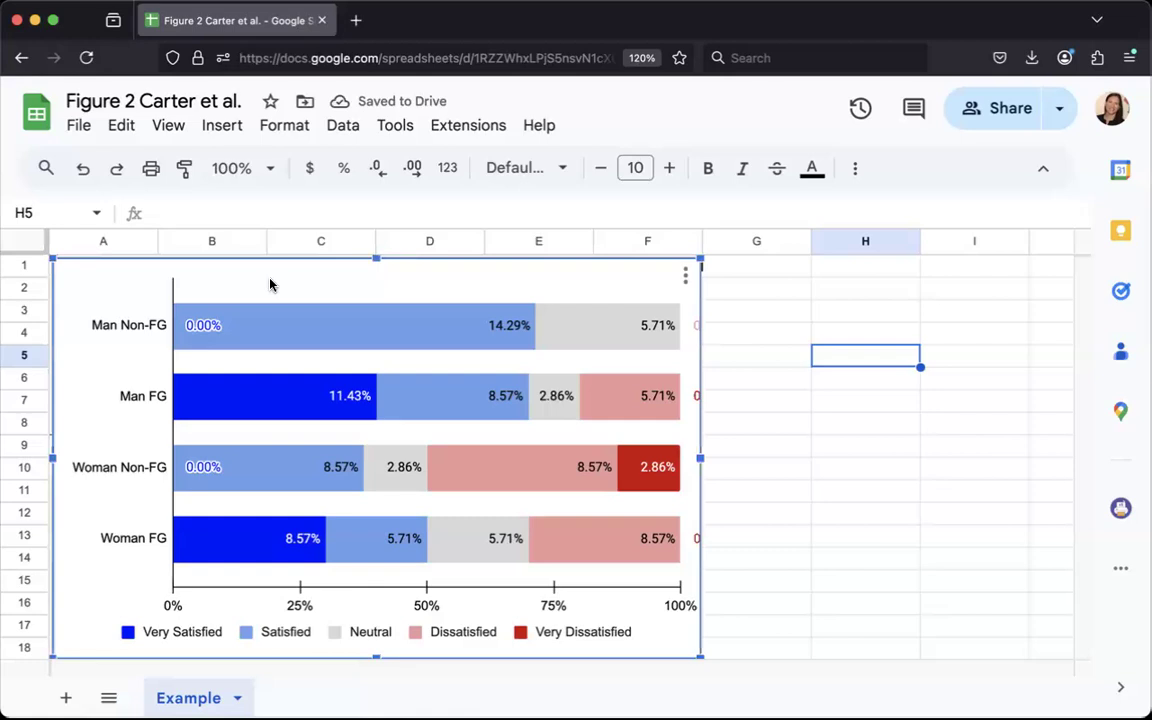
pyautogui.moveTo(268, 298); pyautogui.dragTo(279, 282)
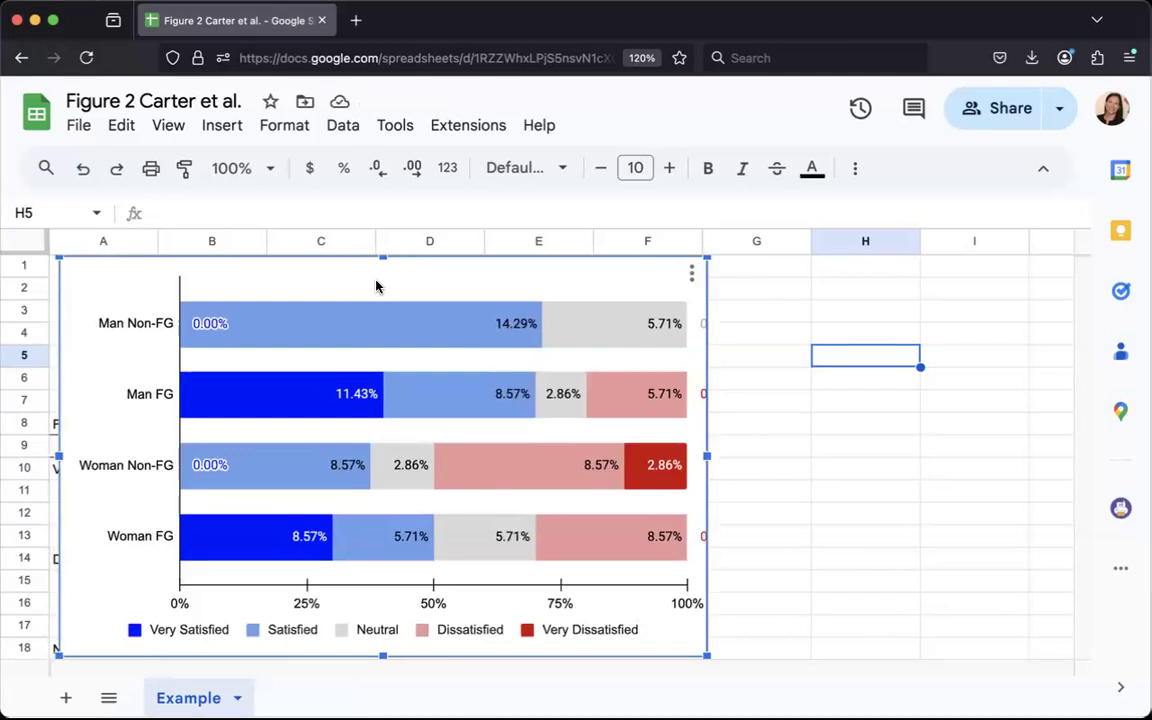
pyautogui.moveTo(271, 289); pyautogui.dragTo(245, 302)
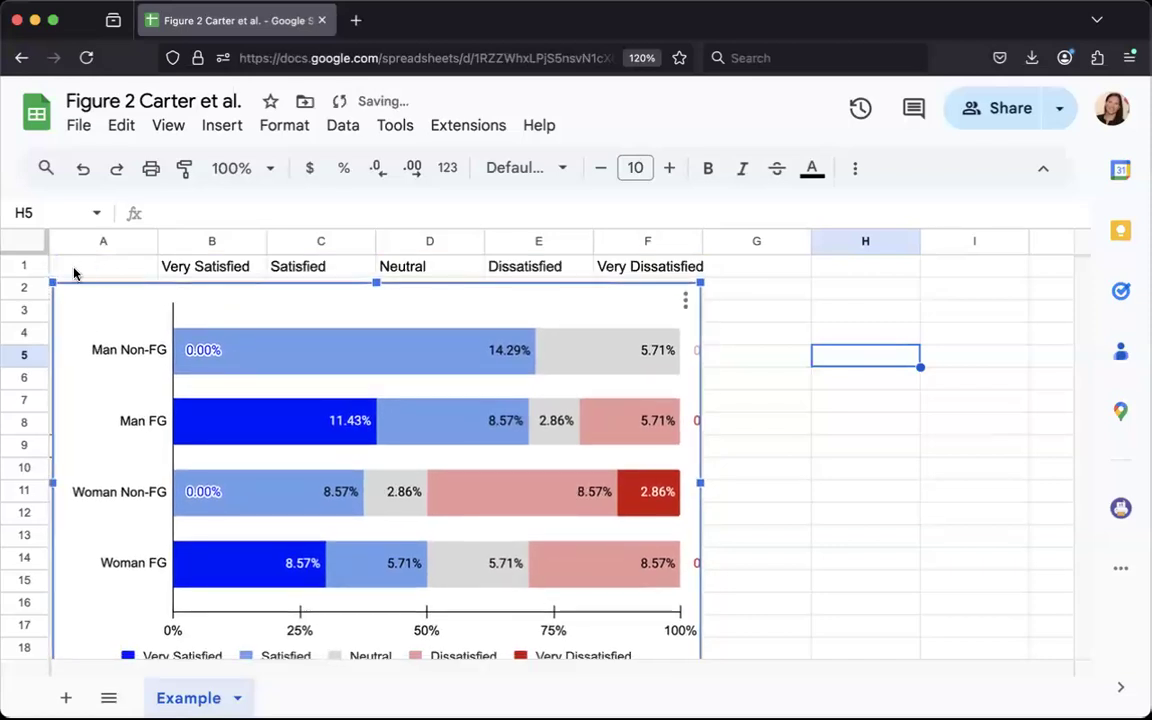
pyautogui.click(85, 265)
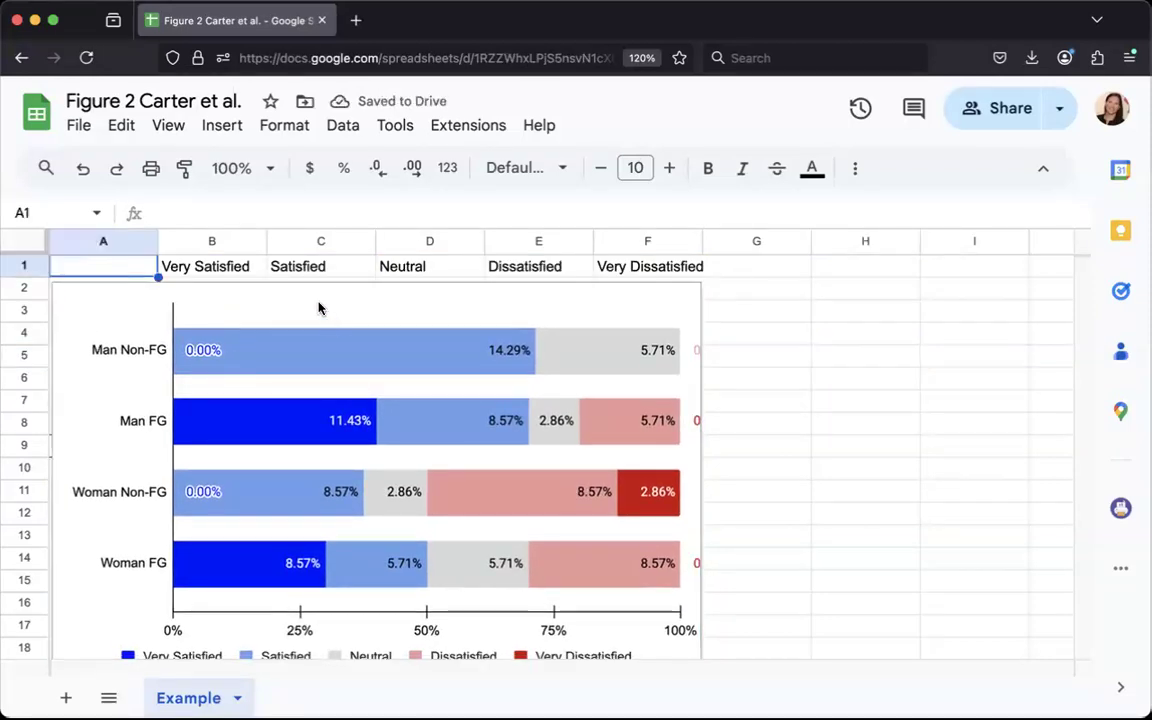
pyautogui.click(195, 300)
pyautogui.moveTo(180, 290); pyautogui.dragTo(177, 263)
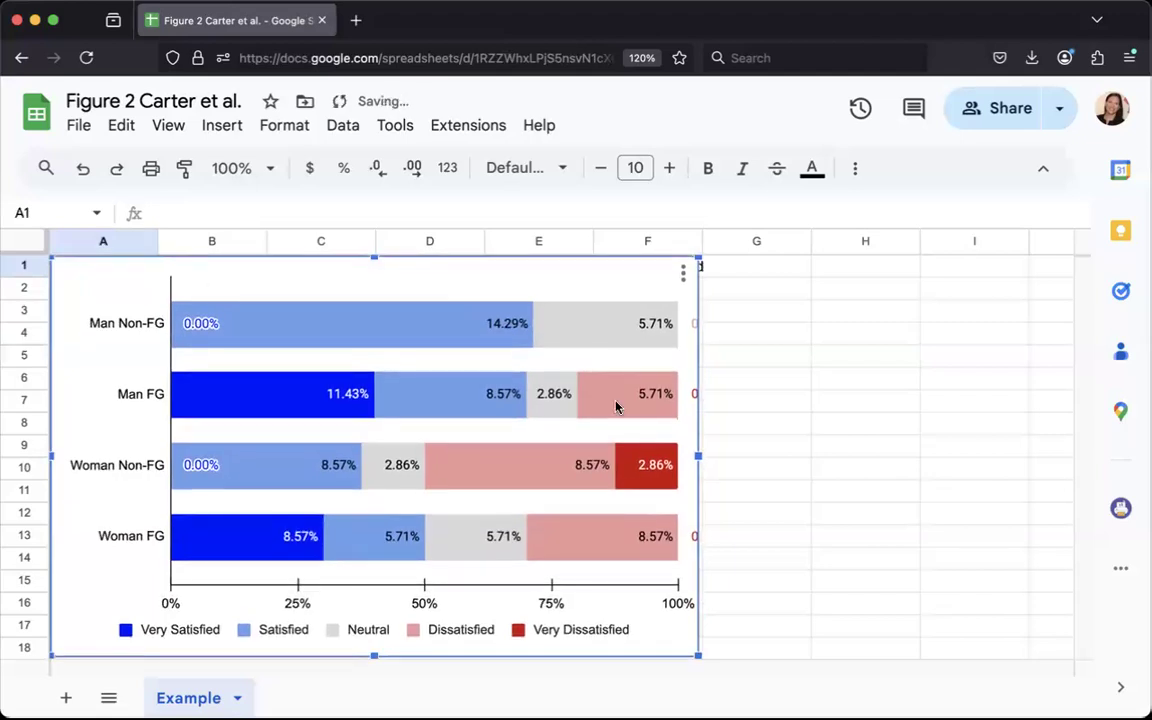